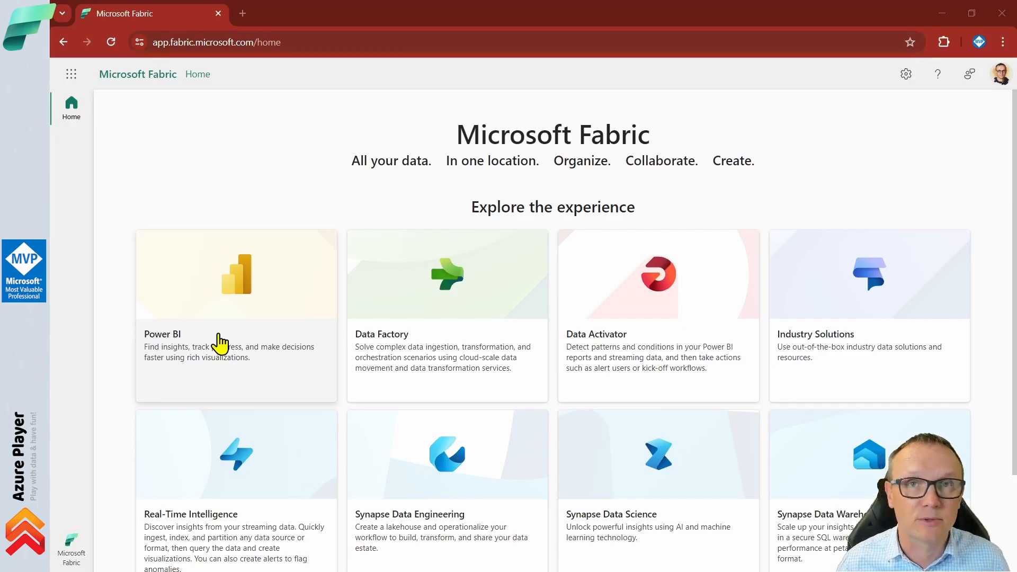
# - Switch from the Microsoft Fabric home page to the Synapse Data Warehouse experience
pyautogui.scroll(-3, 296, 255)
pyautogui.scroll(3, 295, 257)
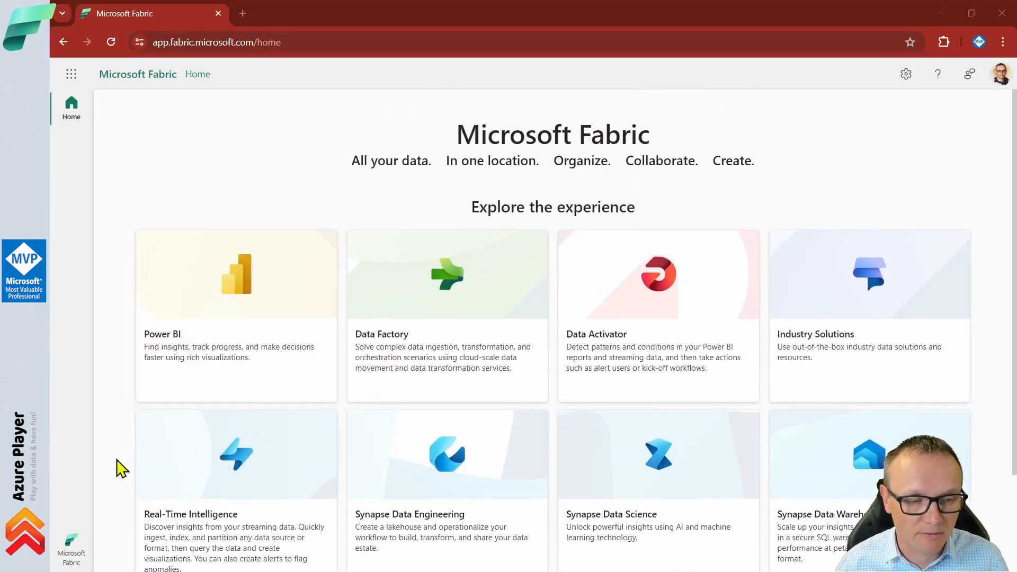
pyautogui.click(69, 566)
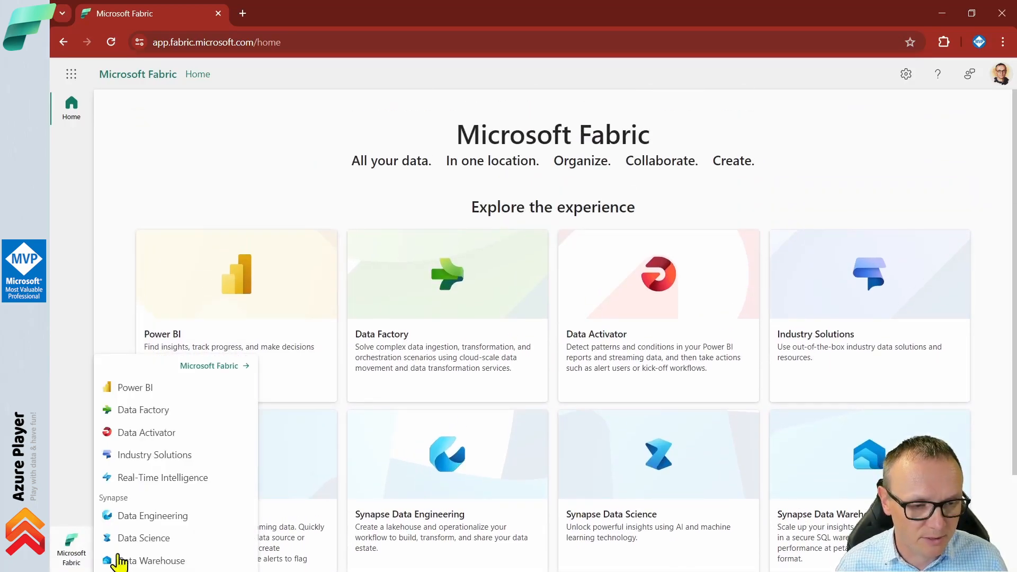
pyautogui.click(151, 554)
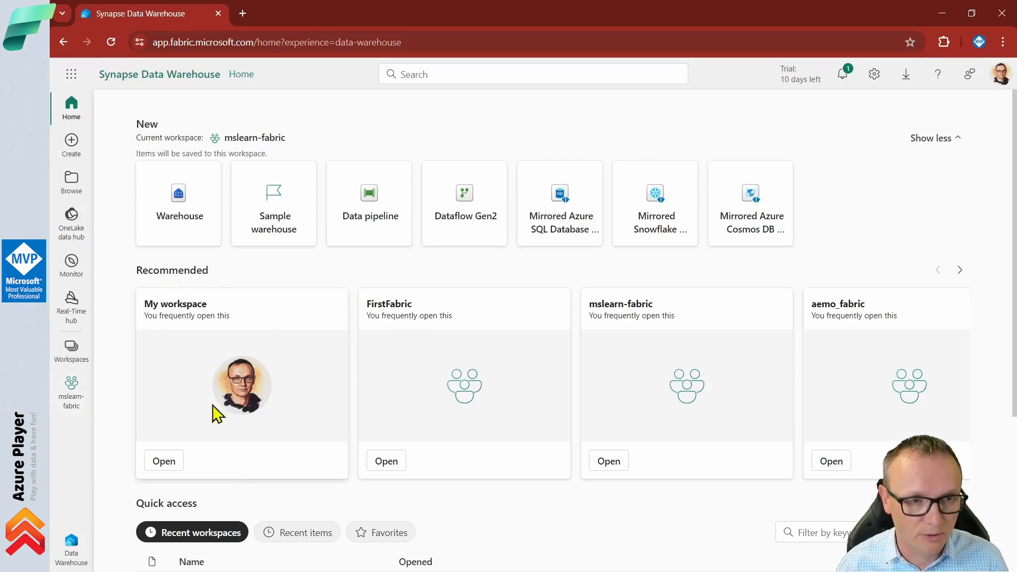
# - Create a new warehouse named Lab06warehouse in the mslearn-fabric workspace
pyautogui.click(188, 193)
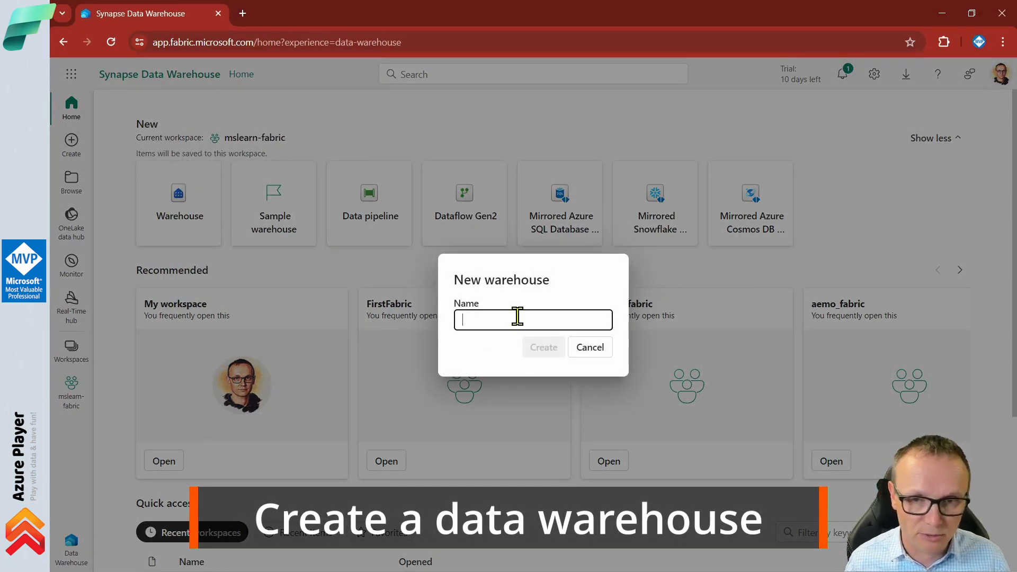
pyautogui.write('Lab06warehouse')
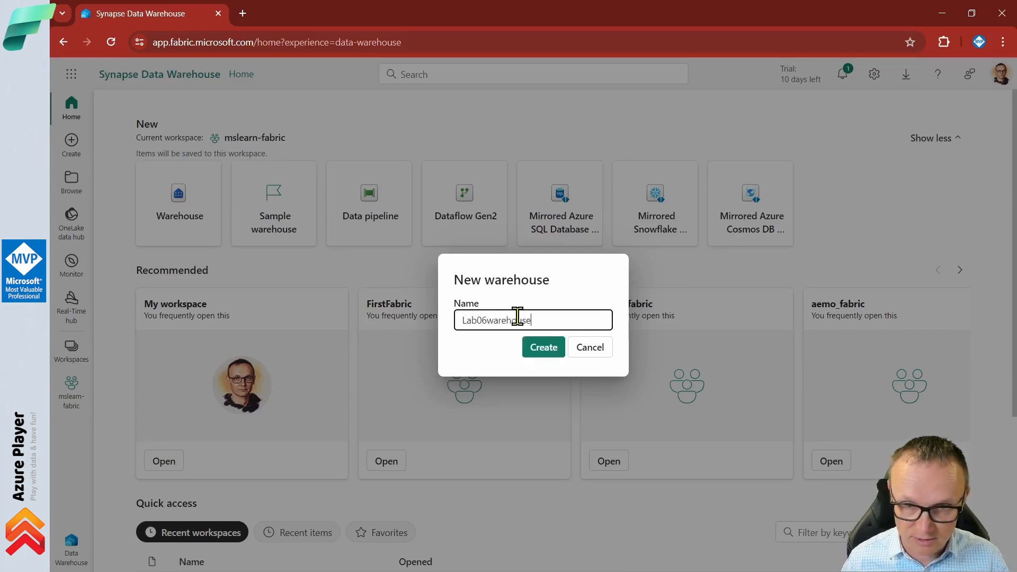
pyautogui.click(549, 353)
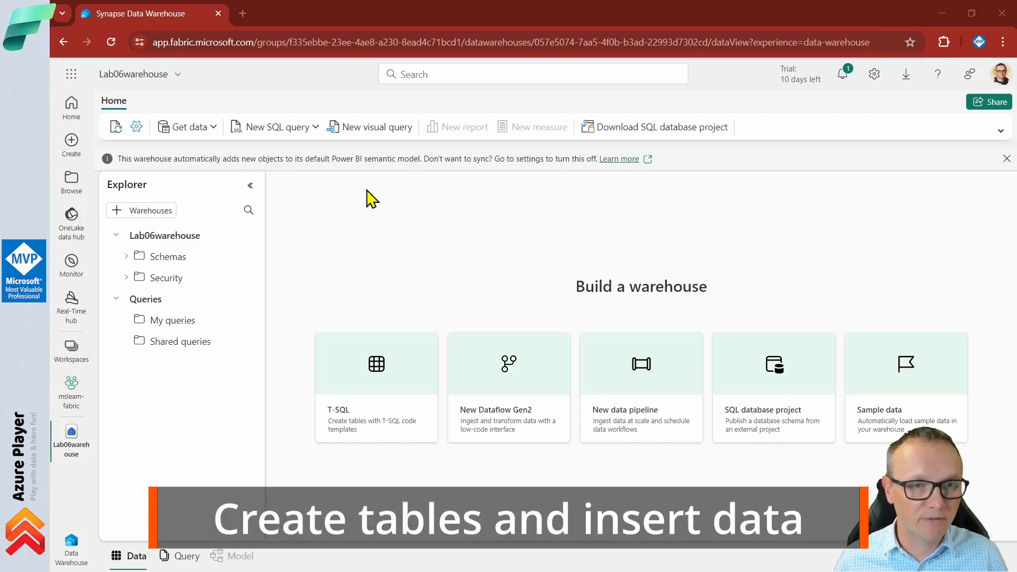
# - In a new SQL query, create dbo.DimProduct: ProductKey INTEGER NOT NULL, ProductAltKey VARCHAR(25) NULL, ProductName VARCHAR(50) NOT NULL, Category VARCHAR(50) NULL, ListPrice DECIMAL(5,2) NULL
pyautogui.click(316, 128)
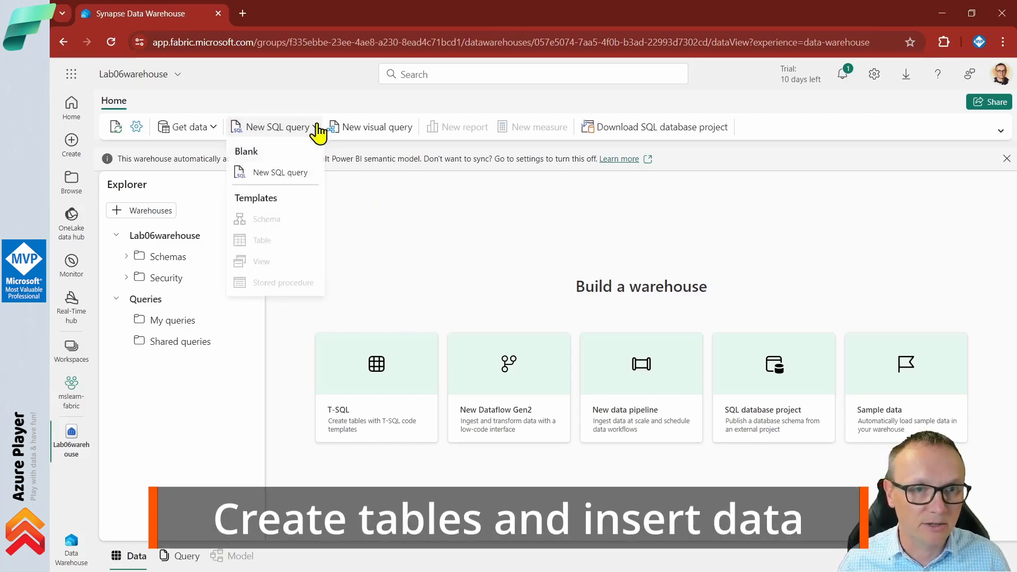
pyautogui.click(280, 174)
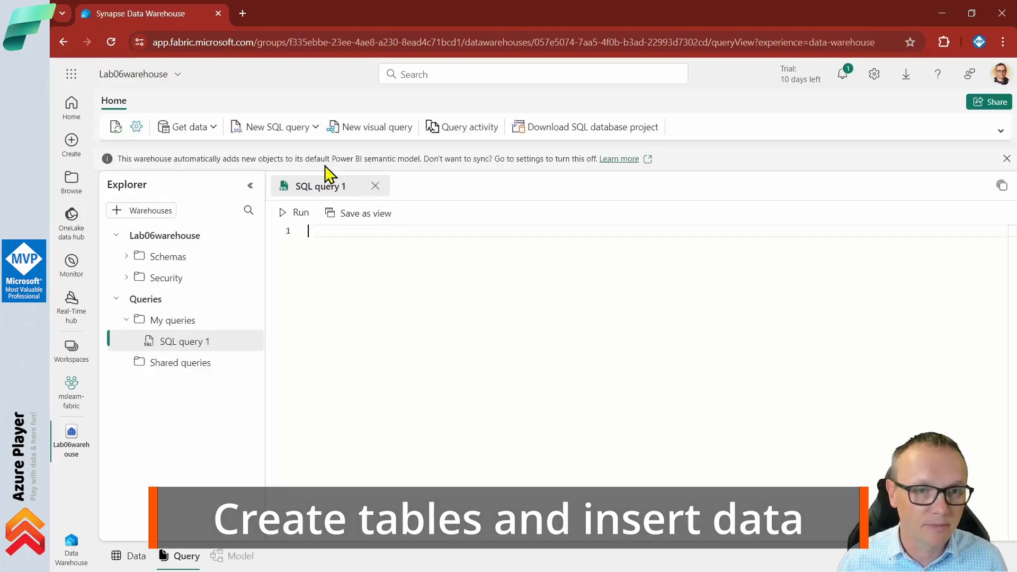
pyautogui.write('CREATE TABLE dbo.DimProduct (     ProductKey INTEGER NOT NULL,     ProductAltKey VARCHAR(25) NULL,     ProductName VARCHAR(50) NOT NULL,     Category VARCHAR(50) NULL,     ListPrice DECIMAL(5,2) NULL ); GO')
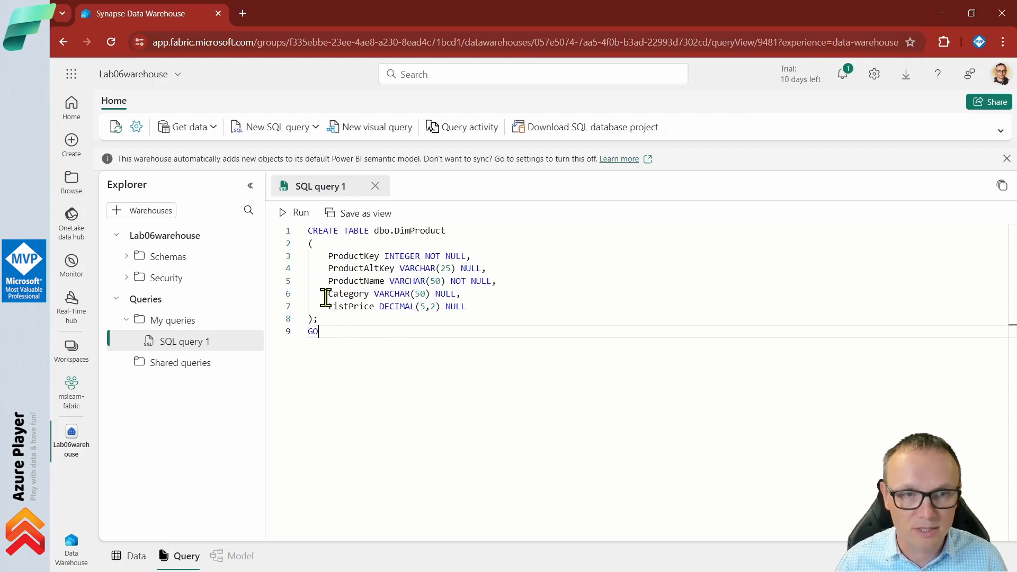
pyautogui.click(296, 214)
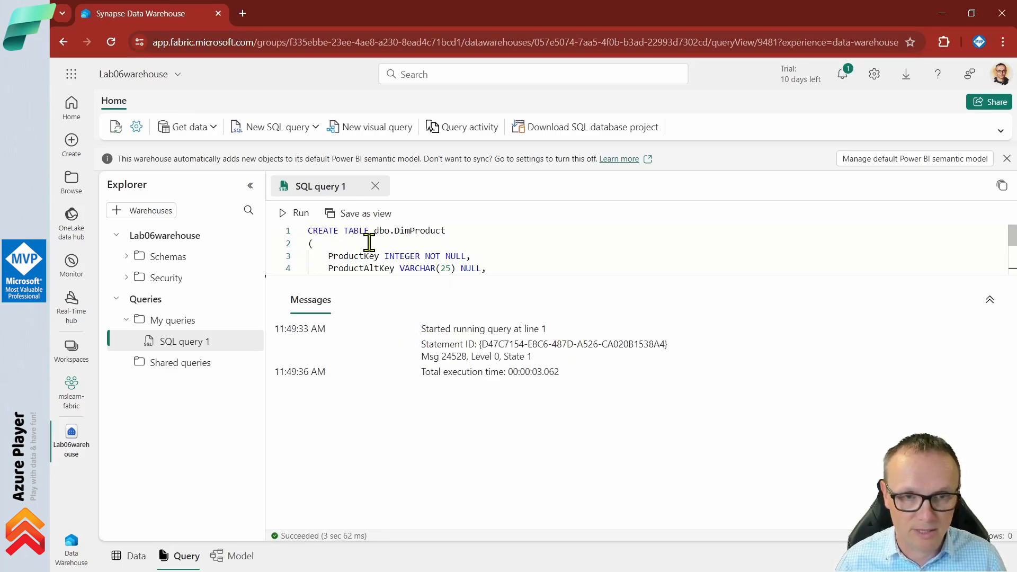
# - Enlarge the query editor area and expand Schemas, dbo and Tables down to the columns of the DimProduct table
pyautogui.moveTo(418, 304); pyautogui.dragTo(415, 386)
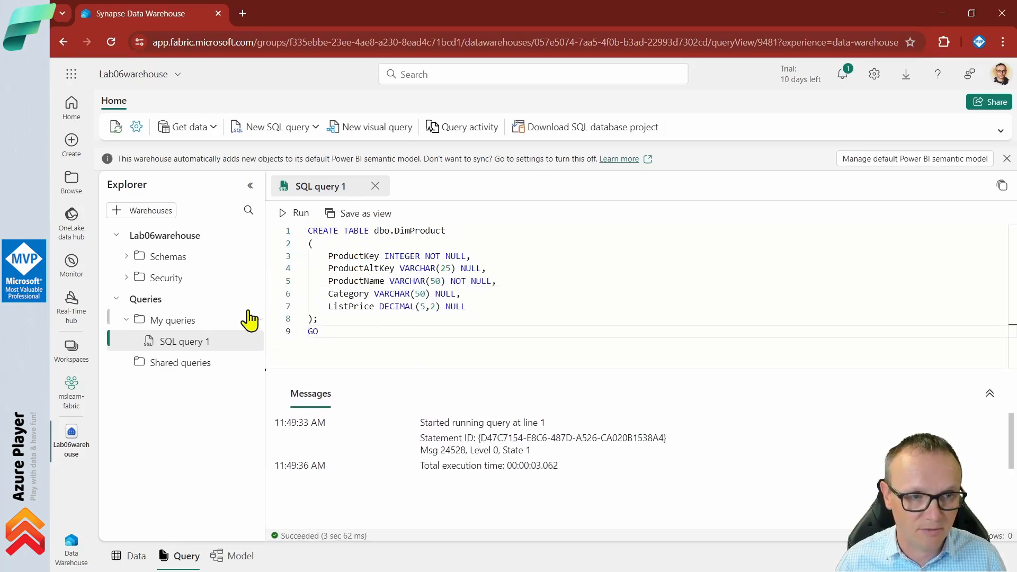
pyautogui.click(129, 256)
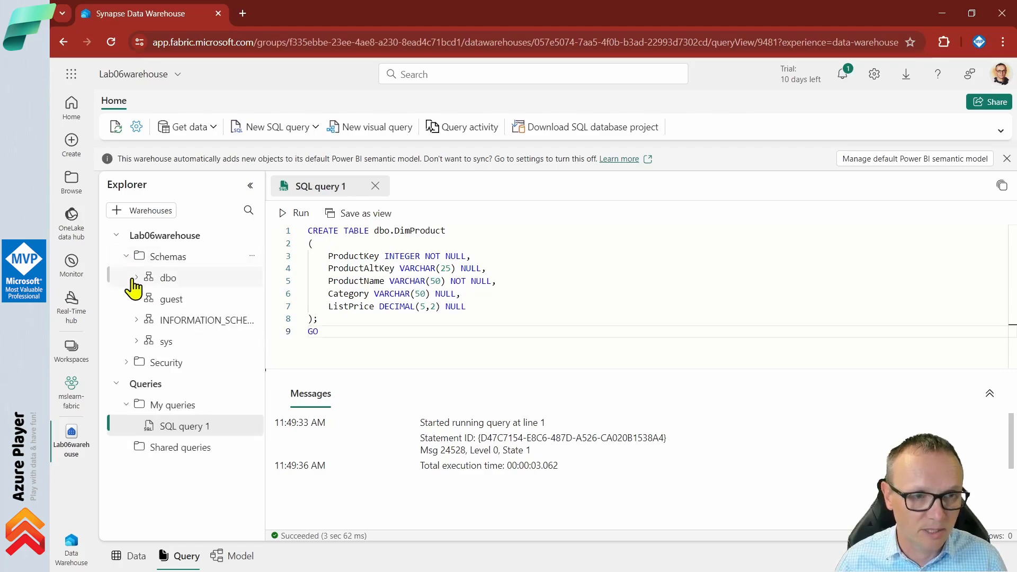
pyautogui.click(135, 277)
pyautogui.click(146, 299)
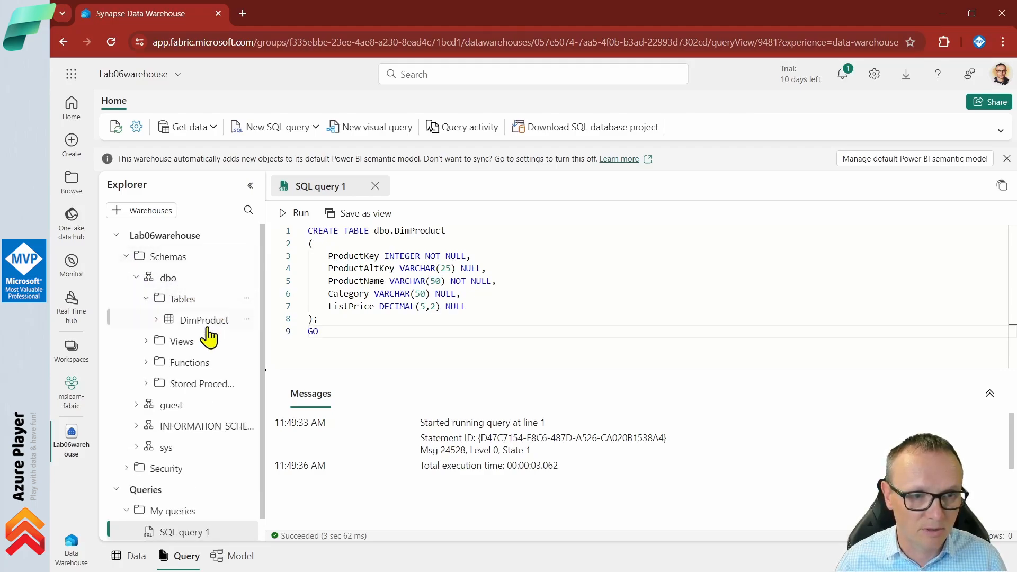
pyautogui.click(154, 320)
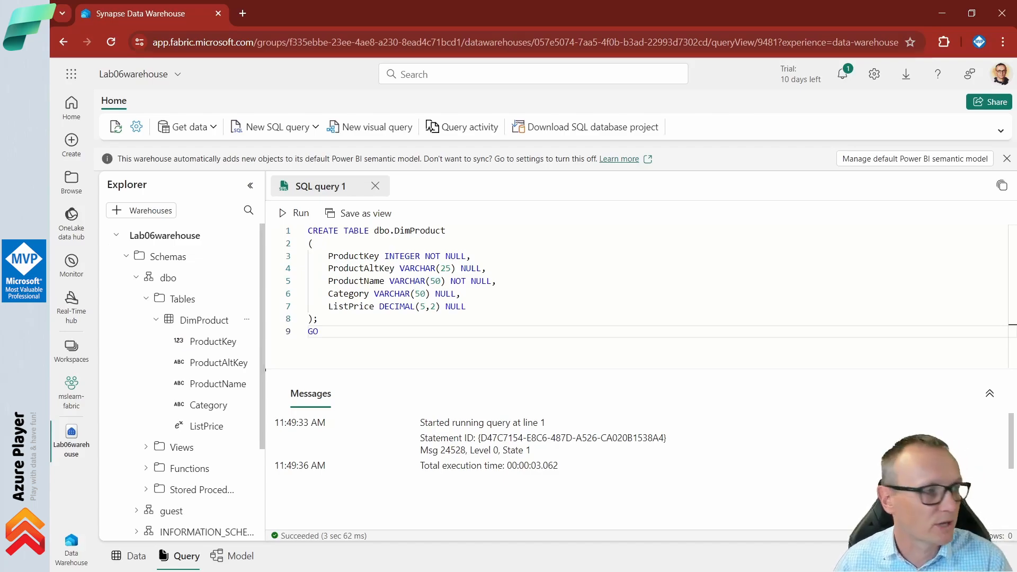
# - In a new SQL query, insert into dbo.DimProduct (1, 'RING1', 'Bicycle bell', 'Accessories', 5.99), (2, 'BRITE1', 'Front light', 'Accessories', 15.49), (3, 'BRITE2', 'Rear light', 'Accessories', 15.49)
pyautogui.click(481, 244)
pyautogui.click(286, 129)
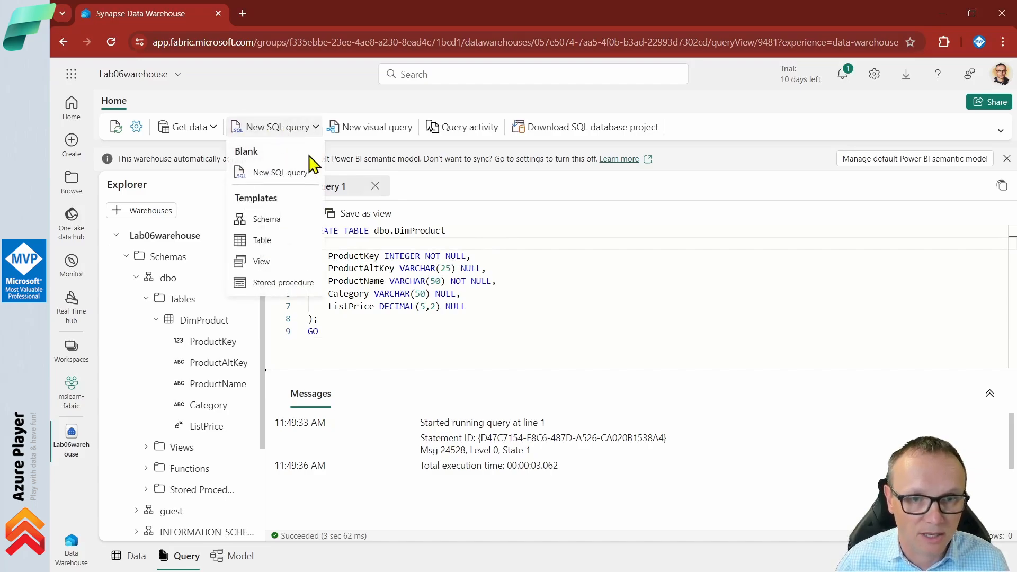
pyautogui.click(289, 175)
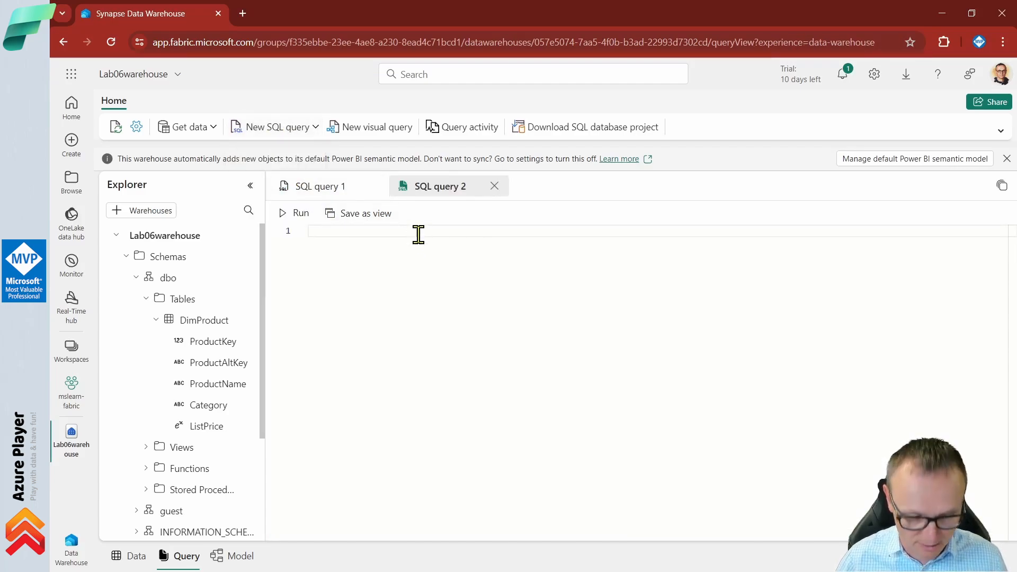
pyautogui.write("INSERT INTO dbo.DimProduct VALUES (1, 'RING1', 'Bicycle bell', 'Accessories', 5.99), (2, 'BRITE1', 'Front light', 'Accessories', 15.49), (3, 'BRITE2', 'Rear light', 'Accessories', 15.49); GO")
pyautogui.click(459, 230)
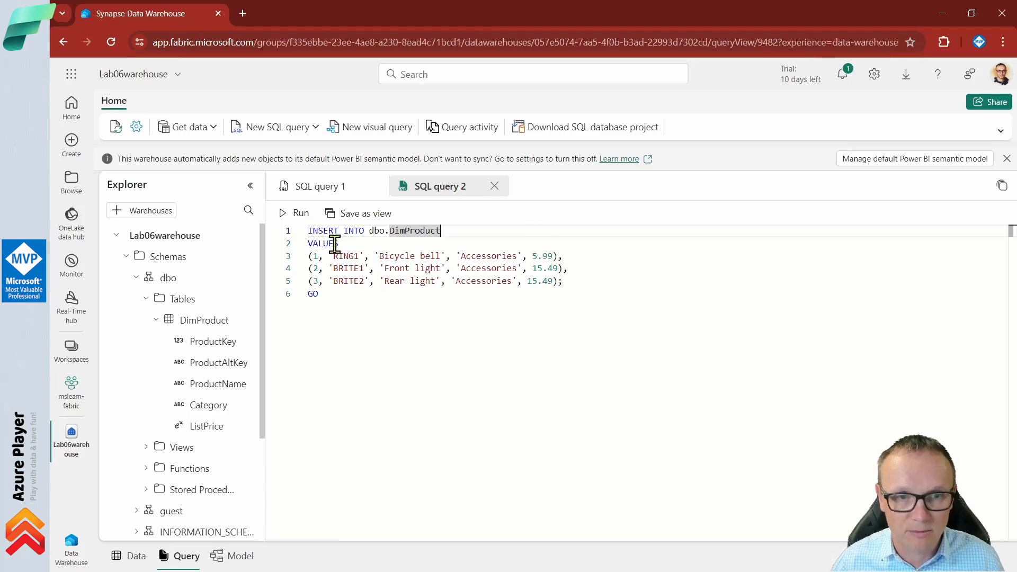
pyautogui.click(300, 215)
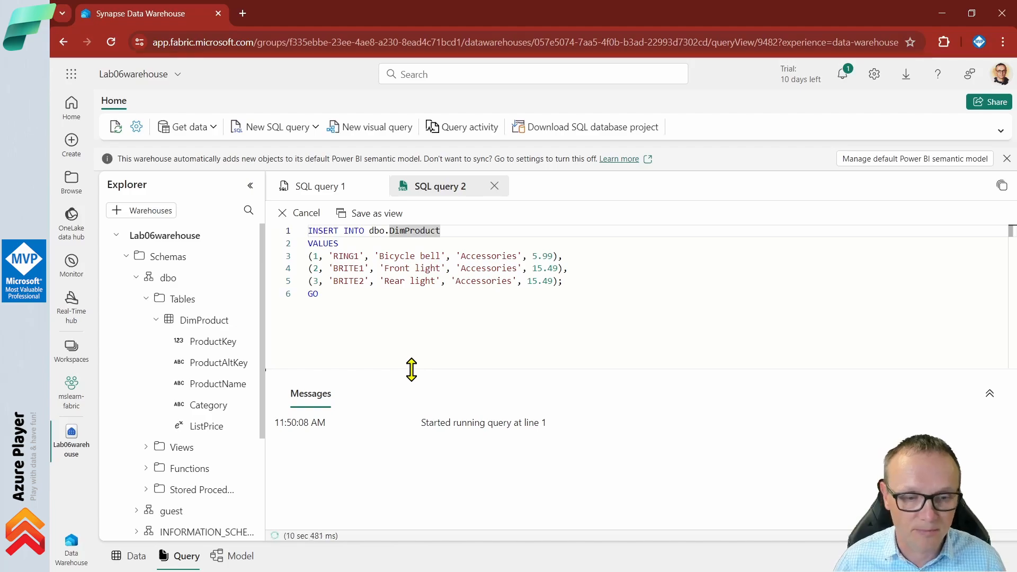
# - Replace INSERT INTO with SELECT * FROM in the first line of the second SQL query
pyautogui.click(392, 299)
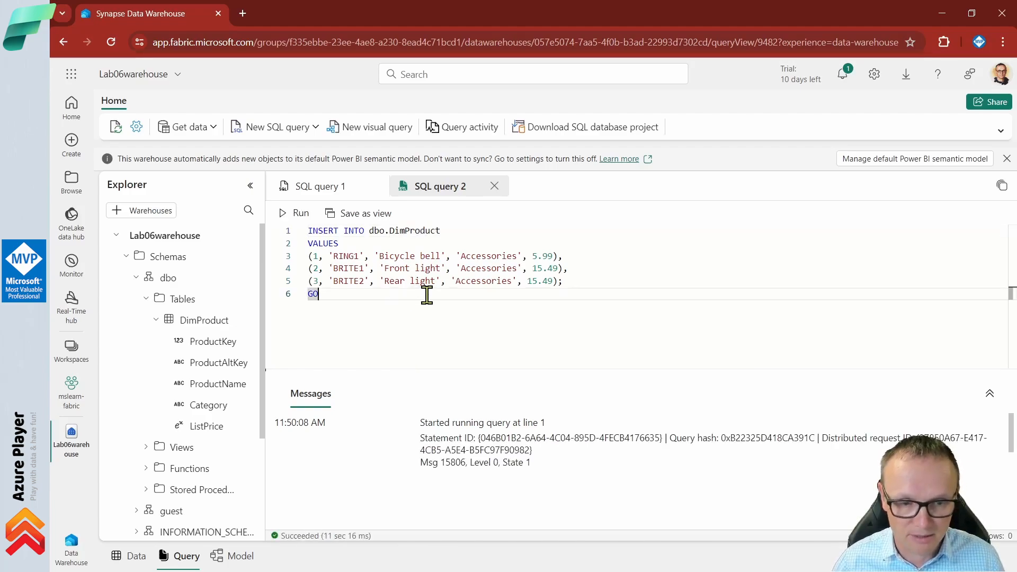
pyautogui.hotkey('ctrl', 'a')
pyautogui.press('Escape')
pyautogui.hotkey('ctrl', 'Home')
pyautogui.hotkey('ctrl', 'shift', 'Right')
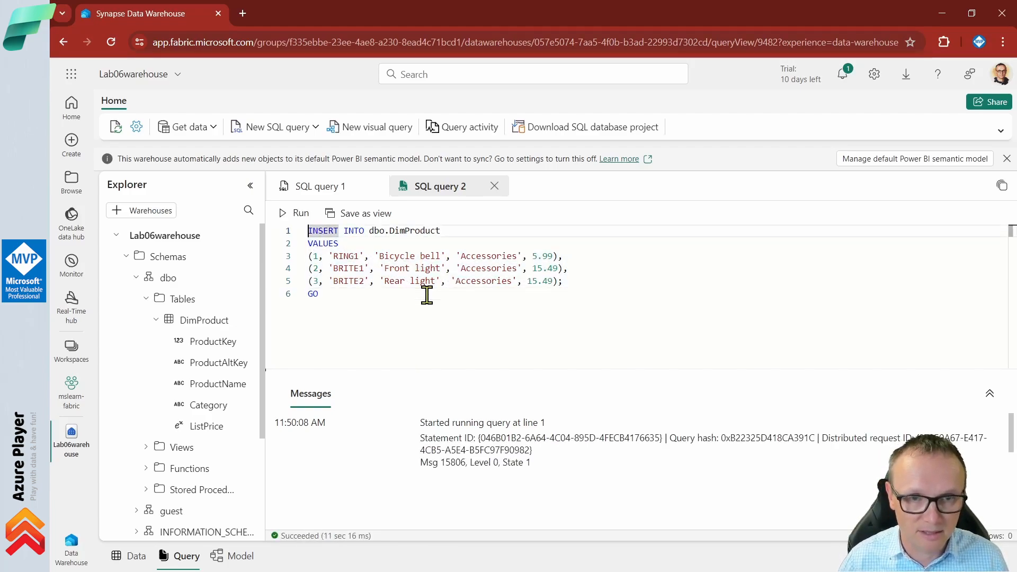
pyautogui.hotkey('ctrl', 'shift', 'Right')
pyautogui.press('capslock')
pyautogui.write('SELECT * ')
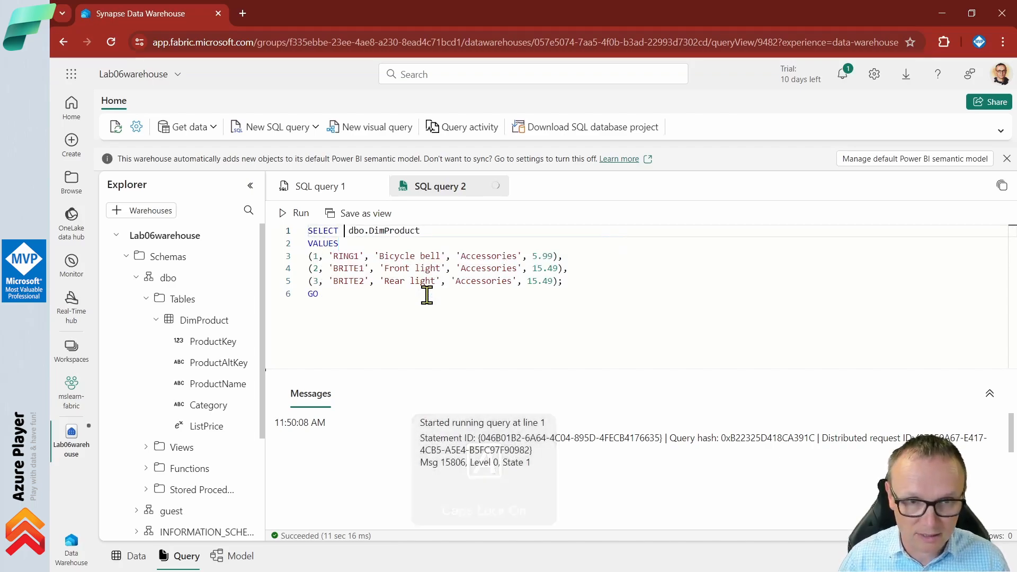
pyautogui.write('FROM')
pyautogui.press('Escape')
pyautogui.hotkey('ctrl', 'End')
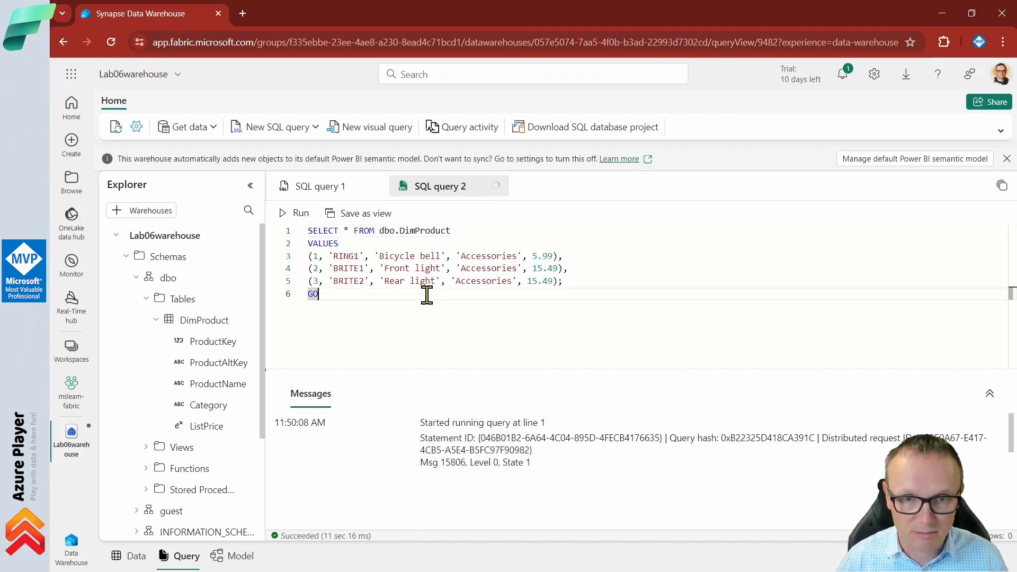
# - Delete the VALUES rows and GO so the second query reads SELECT * FROM dbo.DimProduct;
pyautogui.hotkey('shift', 'Up')
pyautogui.hotkey('shift', 'Up')
pyautogui.hotkey('shift', 'Up')
pyautogui.hotkey('shift', 'Up')
pyautogui.hotkey('shift', 'Home')
pyautogui.press('BackSpace')
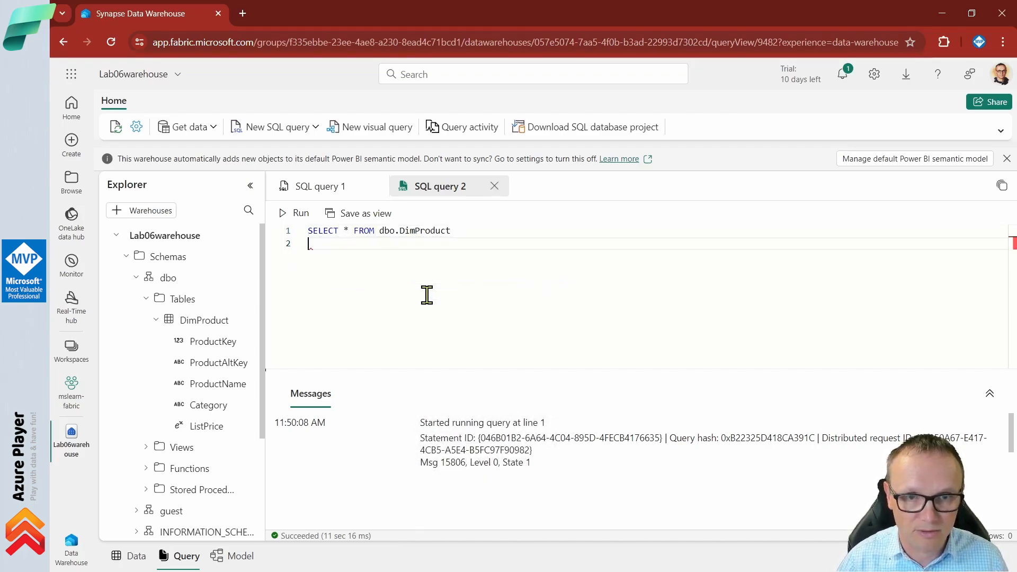
pyautogui.press('BackSpace')
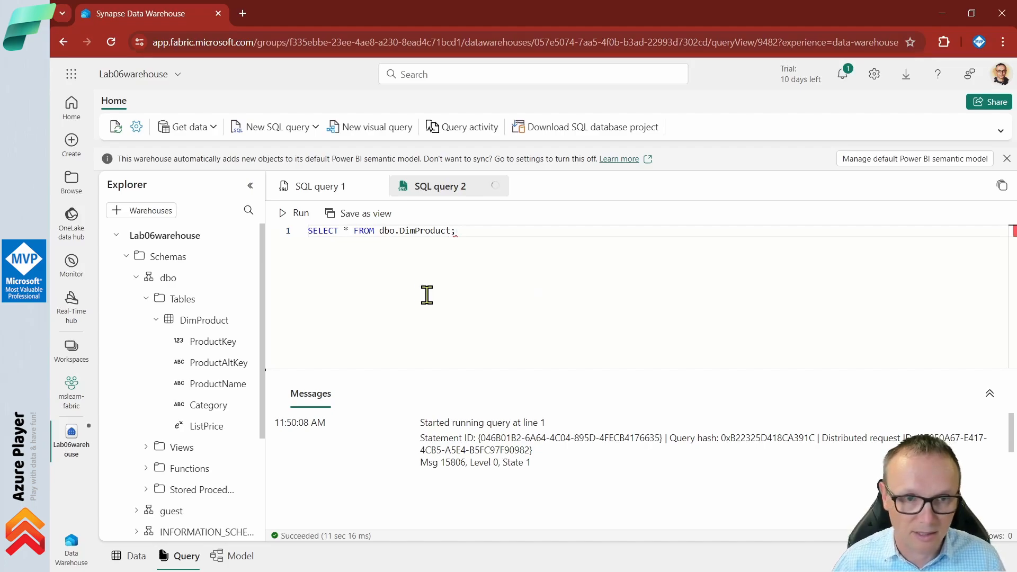
# - Run the SELECT query on dbo.DimProduct with an enlarged results area, and open the table's data preview
pyautogui.click(300, 213)
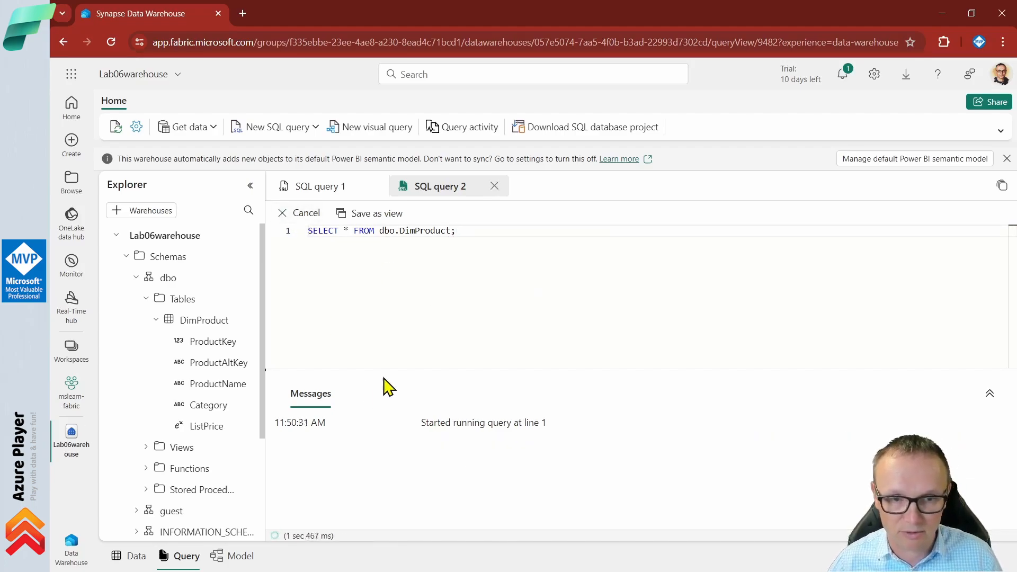
pyautogui.moveTo(386, 370); pyautogui.dragTo(396, 297)
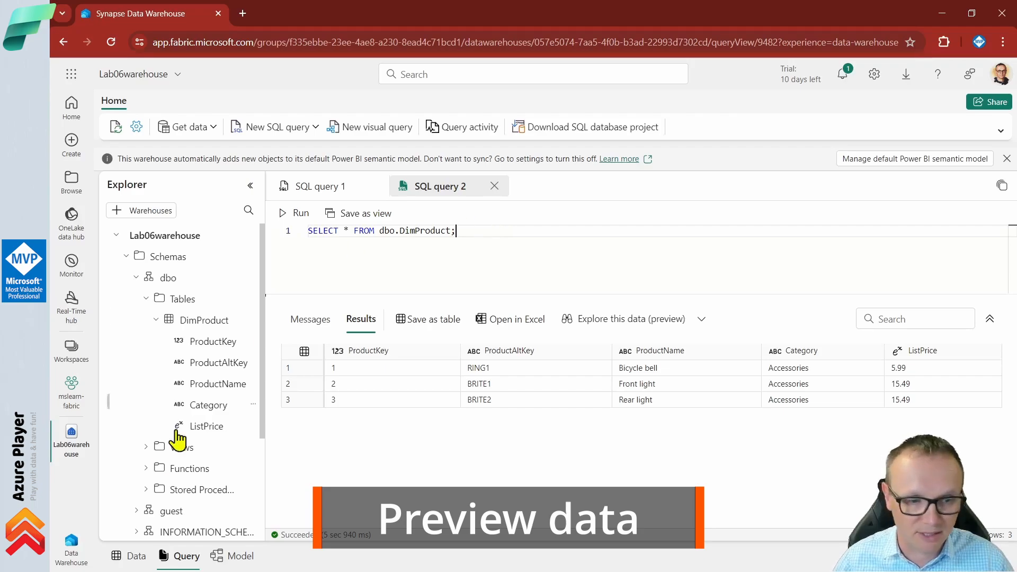
pyautogui.click(130, 560)
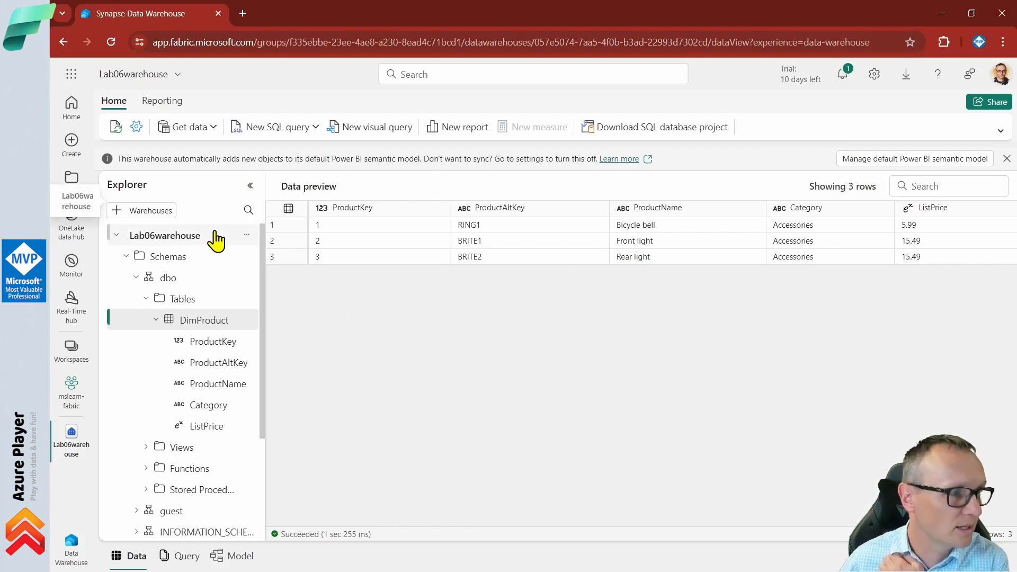
pyautogui.click(500, 209)
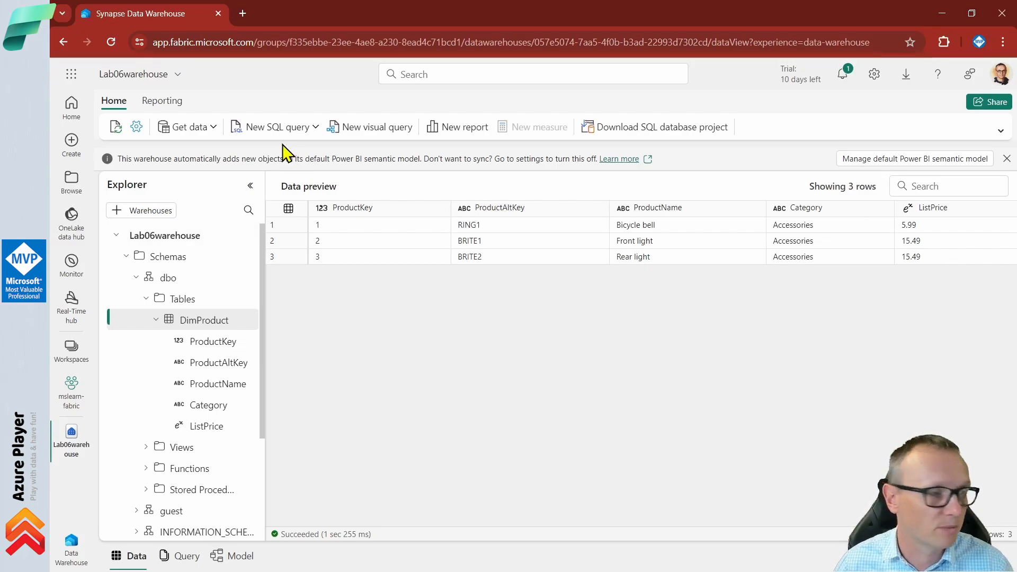
pyautogui.click(265, 136)
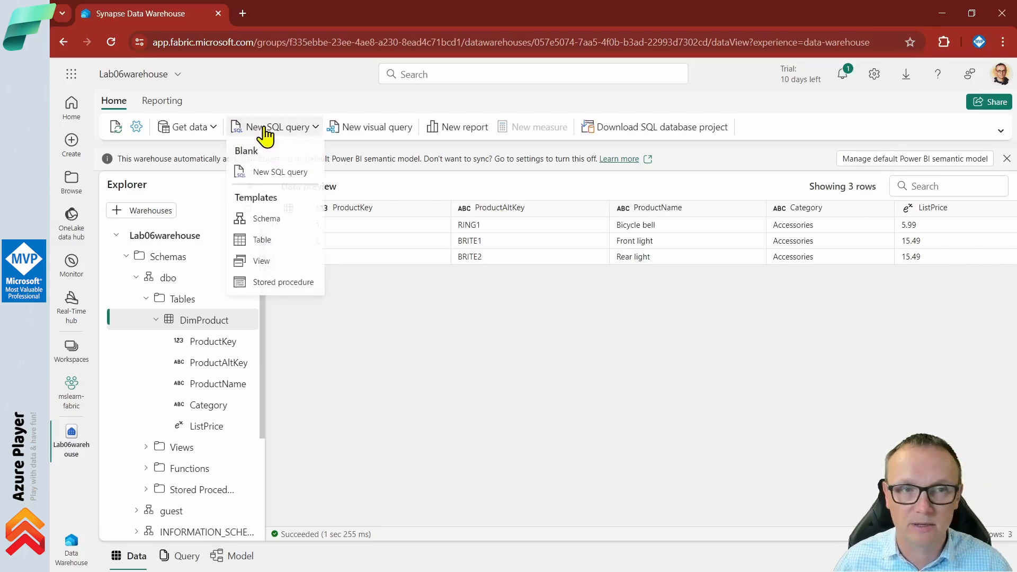
pyautogui.click(285, 169)
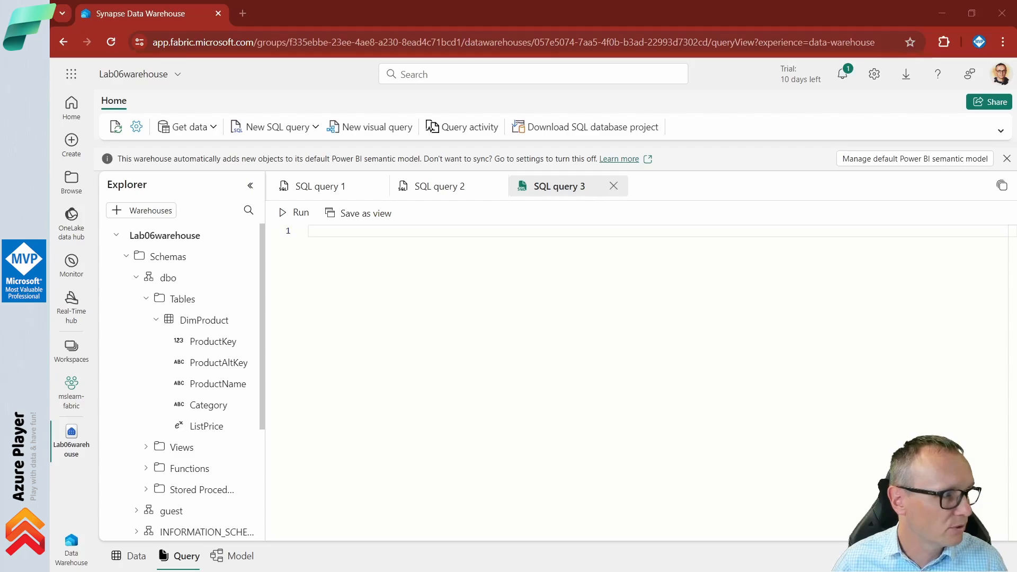
pyautogui.click(243, 13)
pyautogui.write('https://raw.githubusercontent.com/MicrosoftLearning/dp-data/main/create-dw.txt')
pyautogui.press('Return')
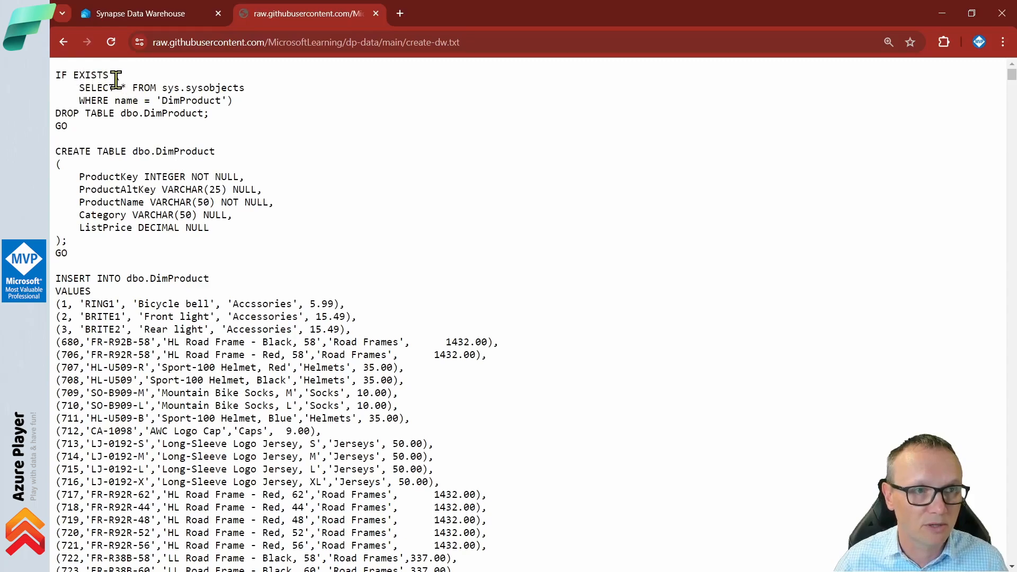
# - Copy the entire create-dw.txt script into the blank third SQL query and check its beginning and end
pyautogui.hotkey('ctrl', 'a')
pyautogui.hotkey('ctrl', 'c')
pyautogui.click(162, 13)
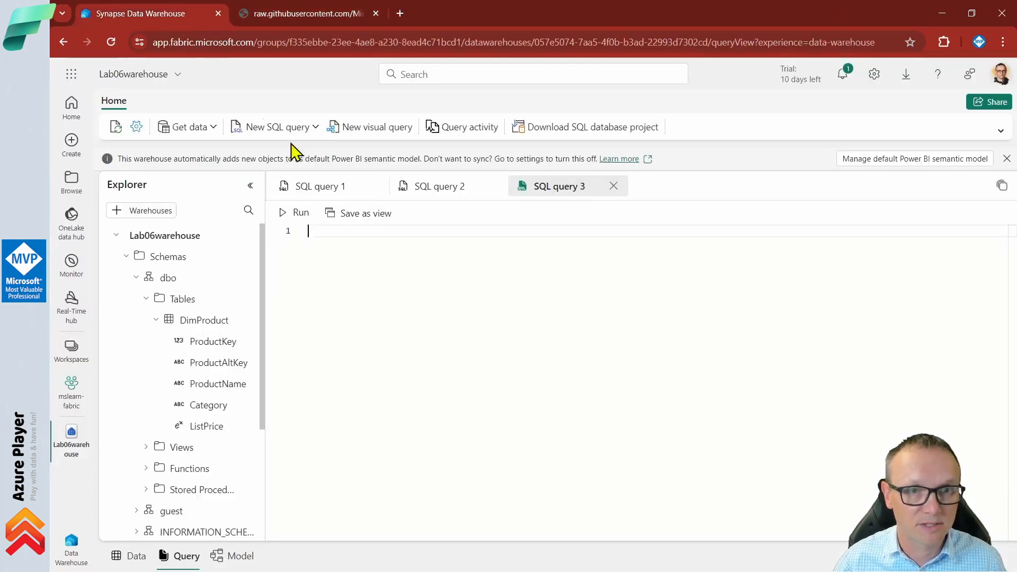
pyautogui.hotkey('ctrl', 'v')
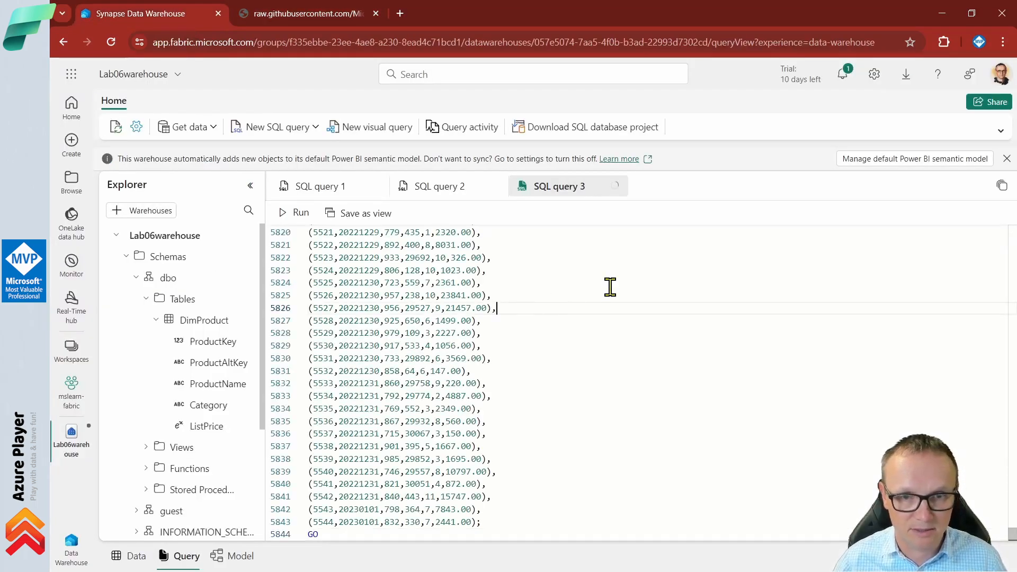
pyautogui.hotkey('ctrl', 'Home')
pyautogui.hotkey('ctrl', 'End')
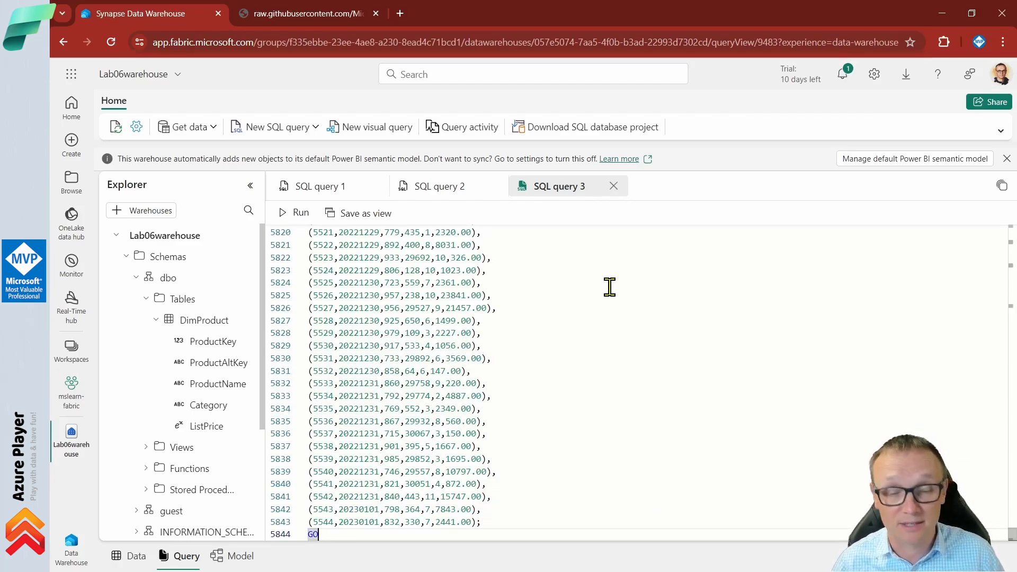
pyautogui.hotkey('ctrl', 'Home')
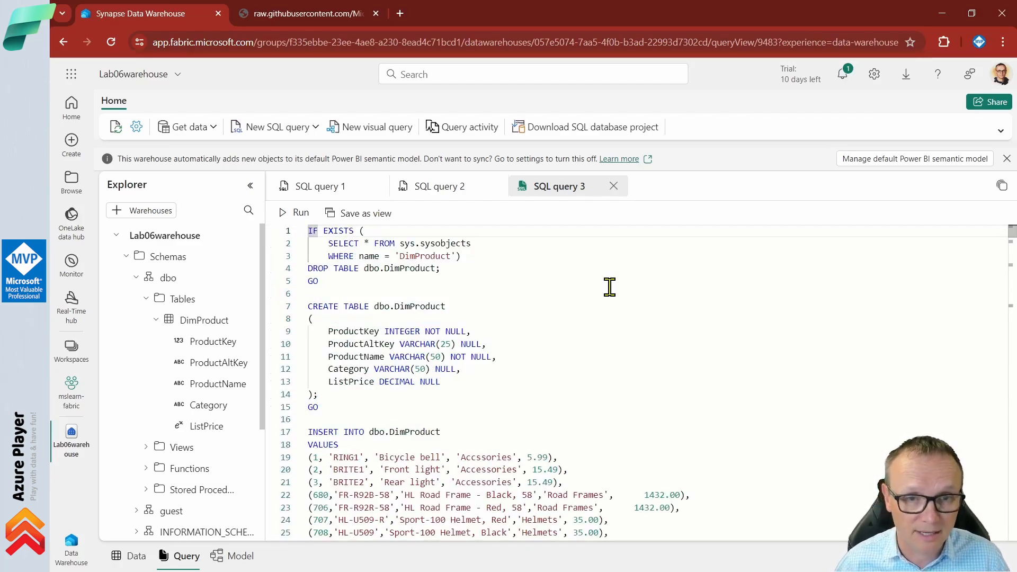
# - Examine the opening IF EXISTS check and the DROP TABLE dbo.DimProduct statement in SQL query 3
pyautogui.click(416, 257)
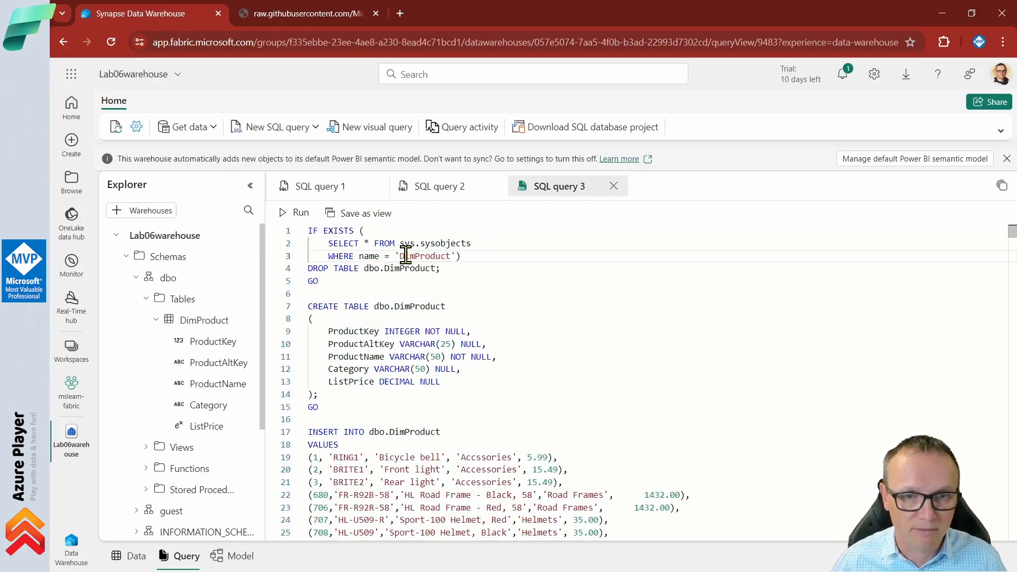
pyautogui.moveTo(400, 256); pyautogui.dragTo(490, 255)
pyautogui.click(490, 256)
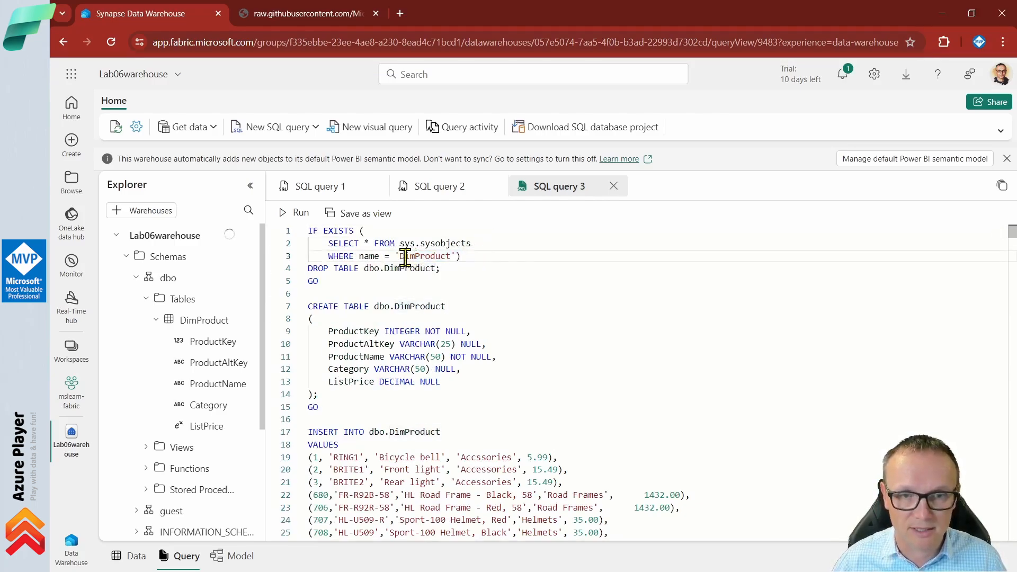
pyautogui.moveTo(322, 239); pyautogui.dragTo(406, 268)
pyautogui.click(405, 267)
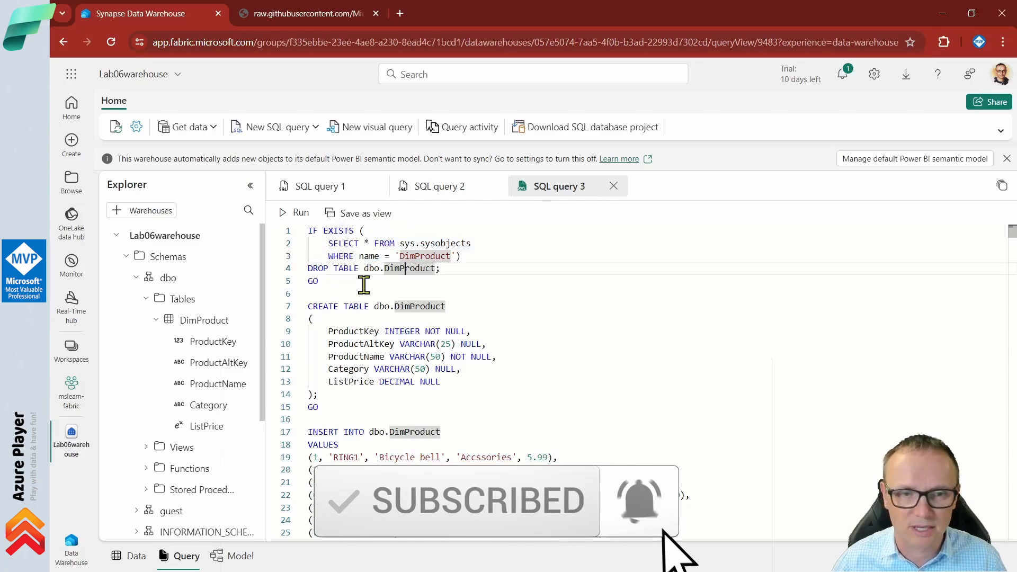
pyautogui.click(290, 268)
pyautogui.click(359, 255)
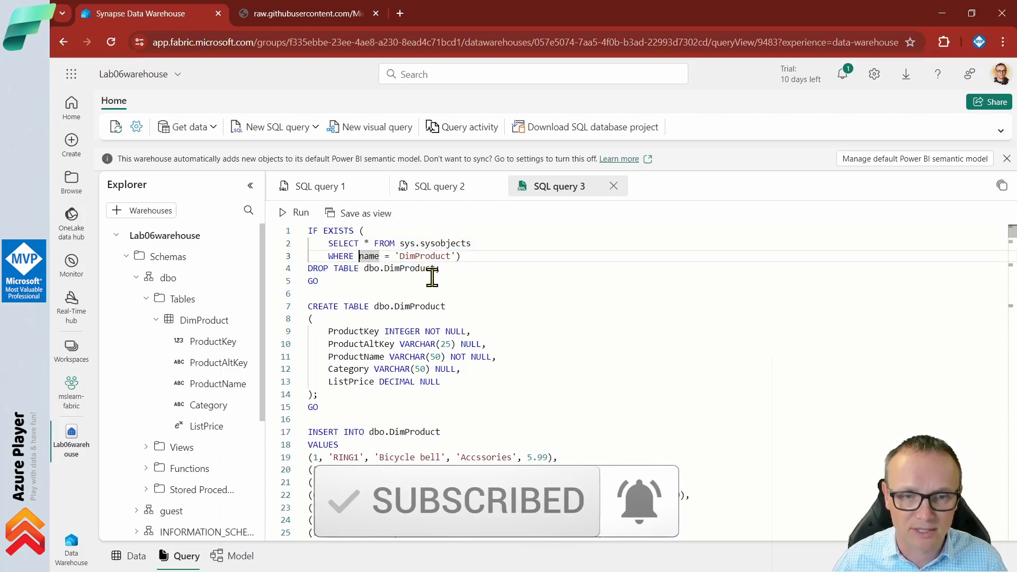
# - Review the CREATE TABLE statement and the INSERT INTO rows for dbo.DimProduct in the script
pyautogui.scroll(-2, 443, 273)
pyautogui.moveTo(370, 259); pyautogui.dragTo(433, 334)
pyautogui.click(456, 353)
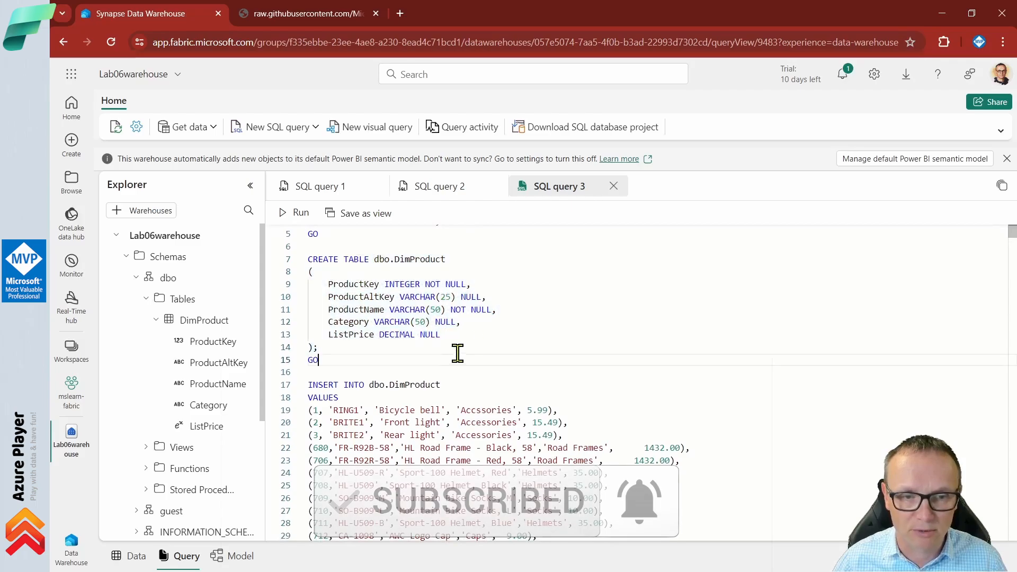
pyautogui.scroll(-4, 524, 292)
pyautogui.moveTo(385, 270); pyautogui.dragTo(456, 278)
pyautogui.click(460, 309)
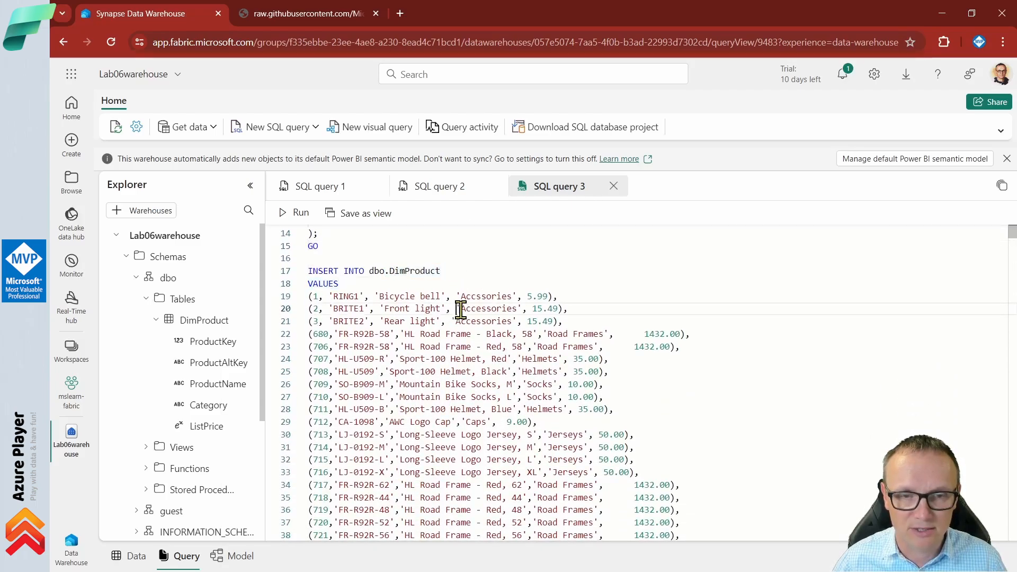
pyautogui.scroll(-4, 562, 282)
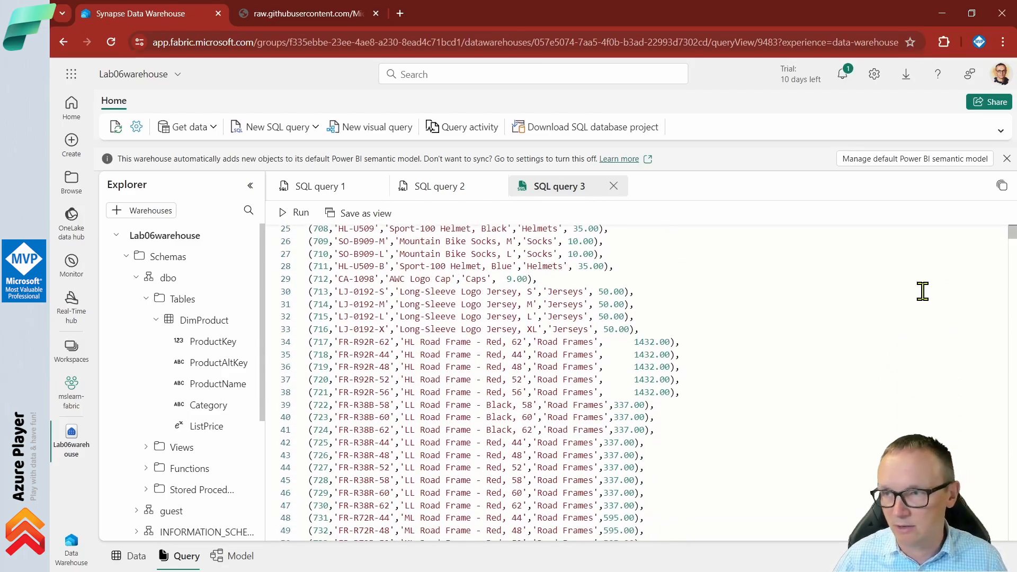
# - Inspect the drop, create and insert statements for FactSalesOrder through to the end of the script
pyautogui.moveTo(1010, 233); pyautogui.dragTo(997, 311)
pyautogui.scroll(6, 667, 397)
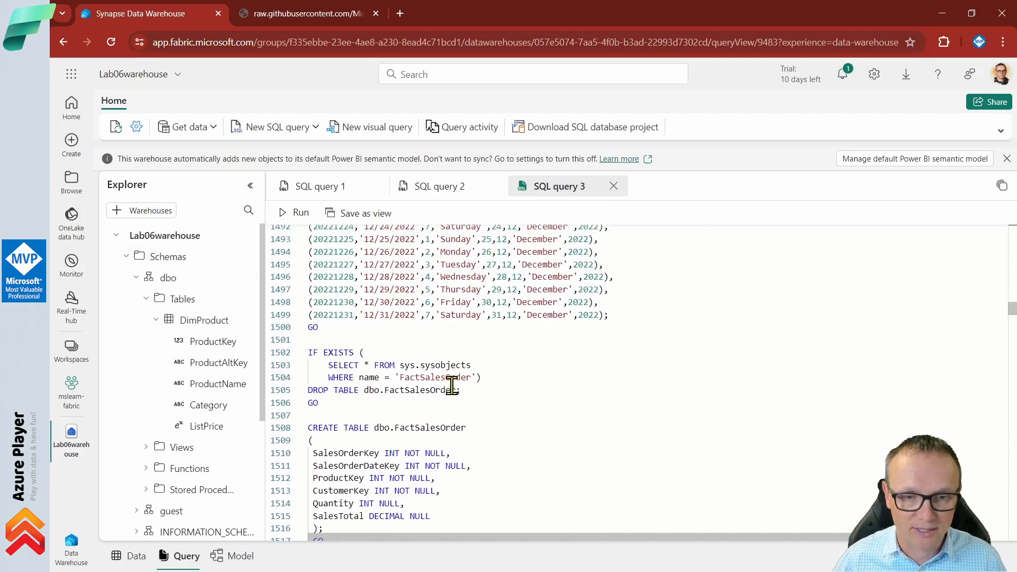
pyautogui.doubleClick(437, 427)
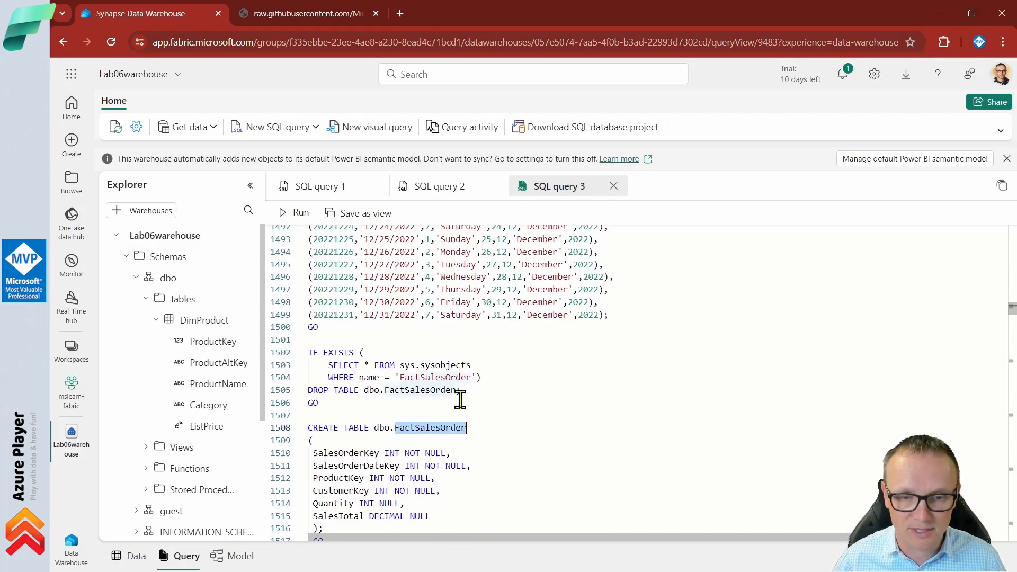
pyautogui.scroll(-3, 524, 317)
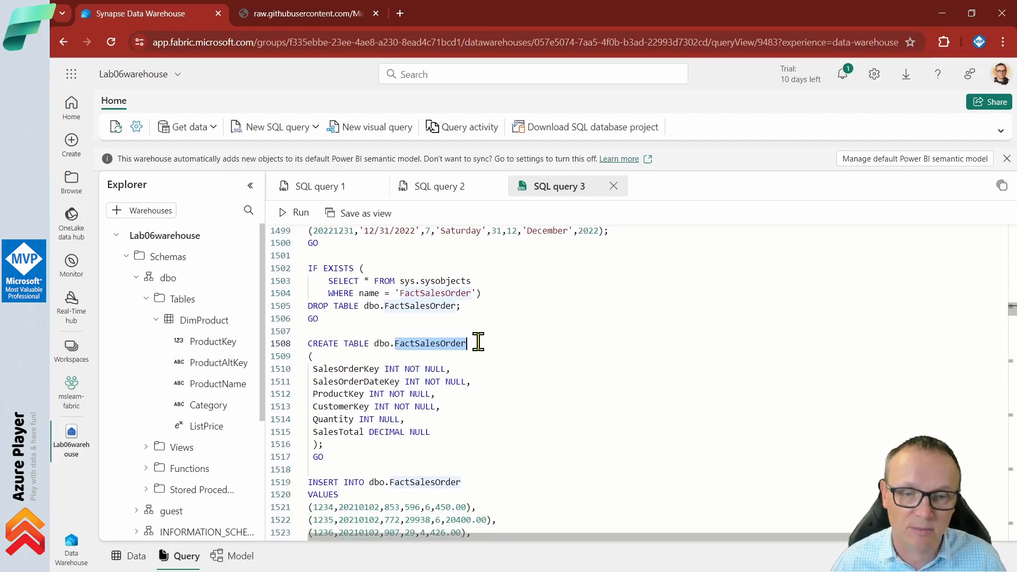
pyautogui.moveTo(1011, 319); pyautogui.dragTo(1000, 527)
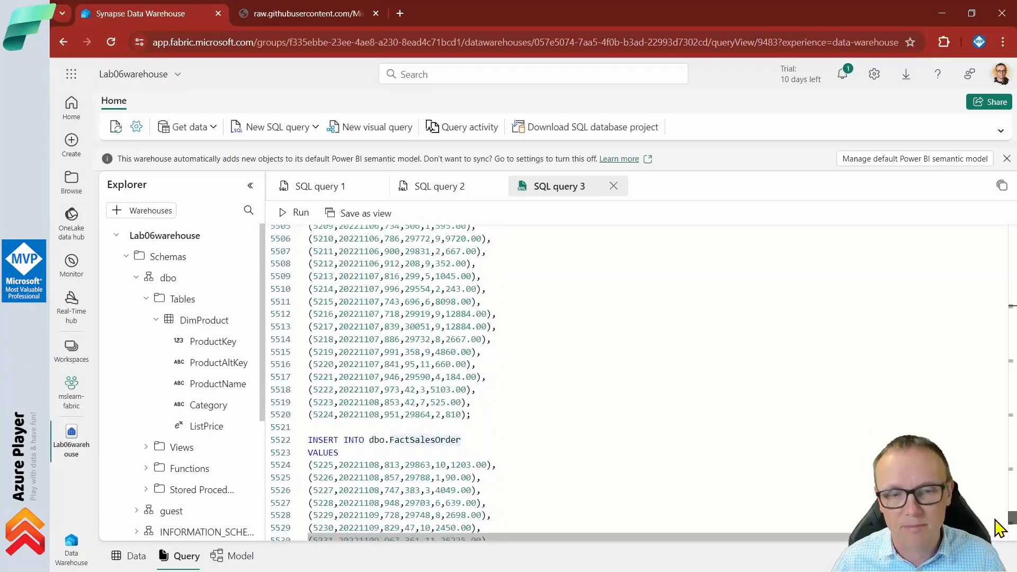
pyautogui.click(466, 376)
pyautogui.hotkey('ctrl', 'End')
pyautogui.click(567, 363)
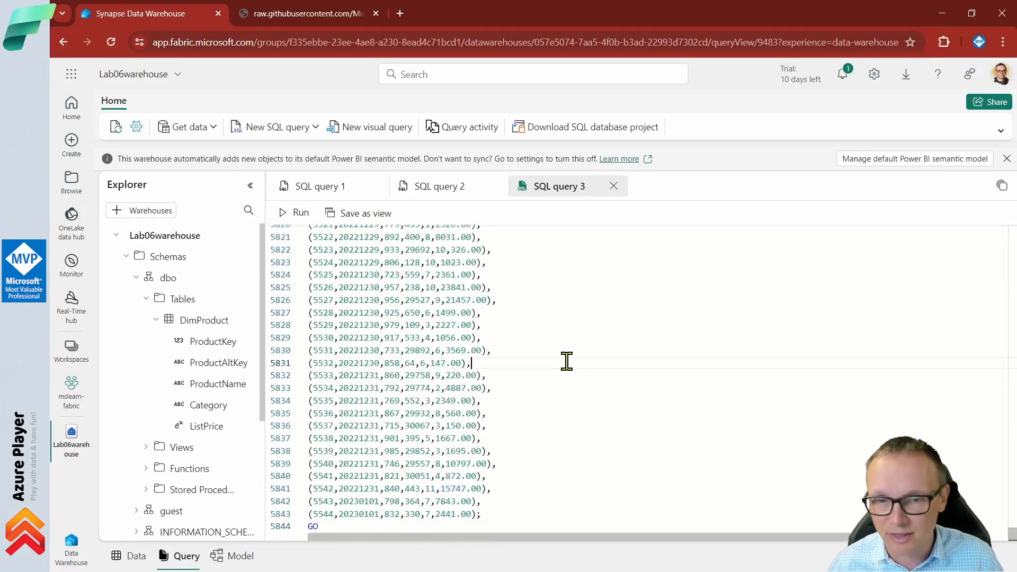
# - Run the whole script in SQL query 3, collapse DimProduct's columns and refresh the dbo Tables folder
pyautogui.hotkey('ctrl', 'Home')
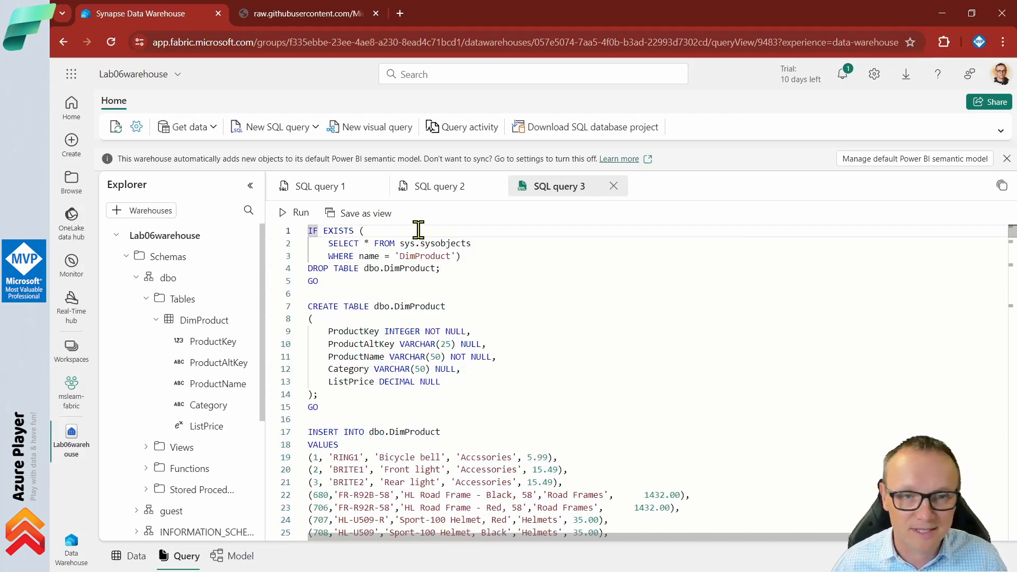
pyautogui.click(300, 214)
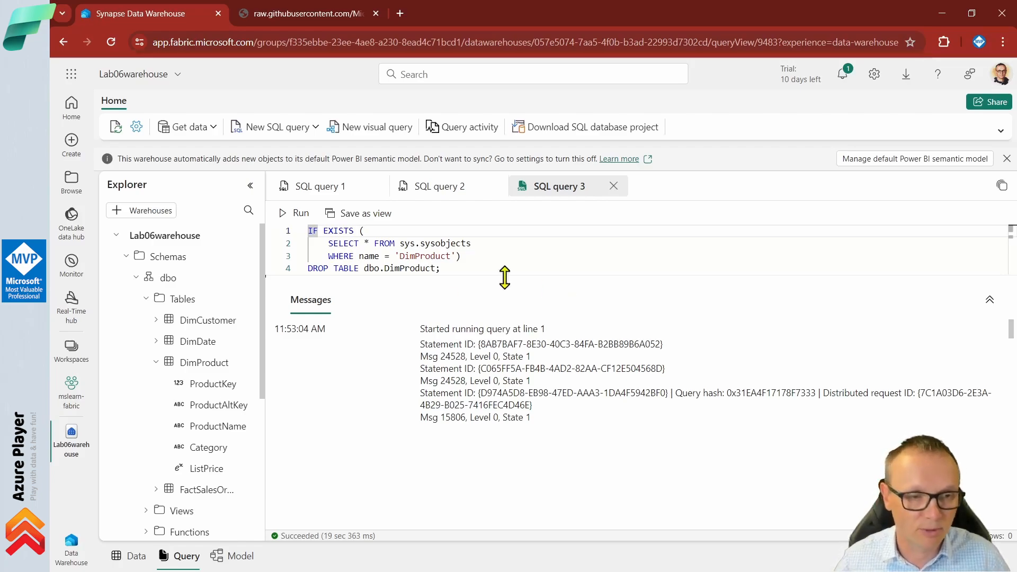
pyautogui.click(155, 363)
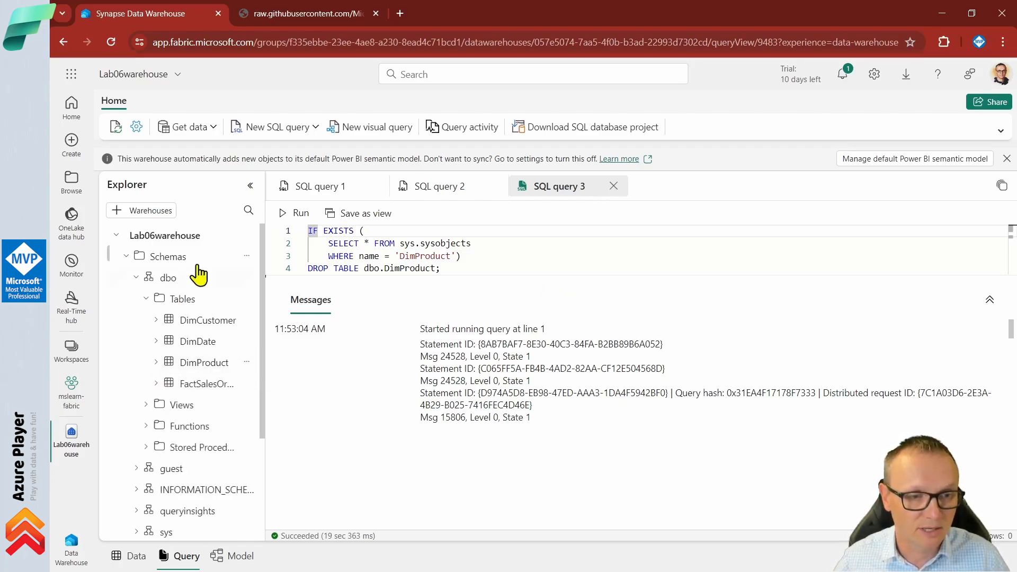
pyautogui.click(246, 299)
pyautogui.click(289, 360)
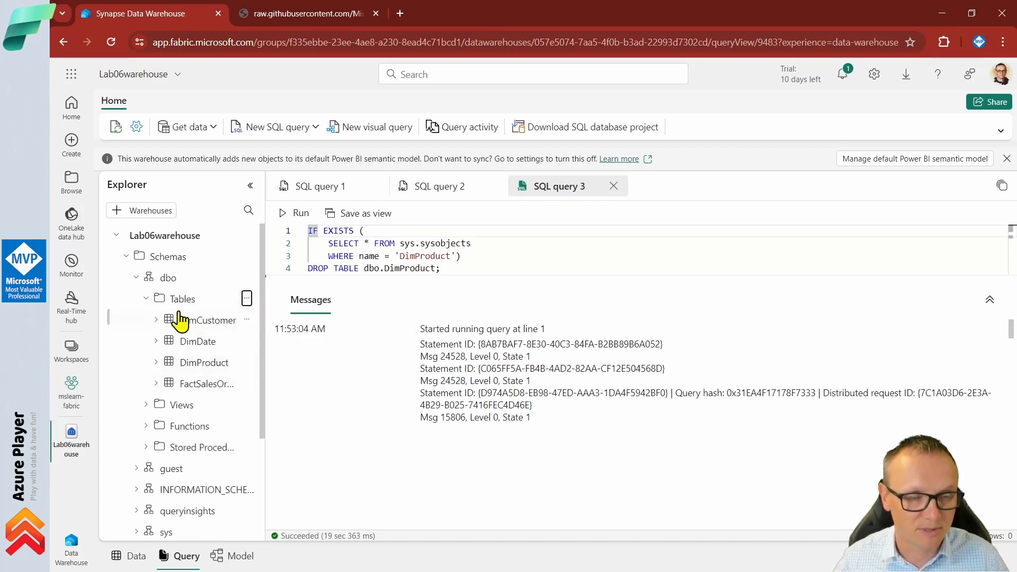
# - Preview the data of the DimCustomer, DimDate, DimProduct and FactSalesOrder tables one after another
pyautogui.click(196, 325)
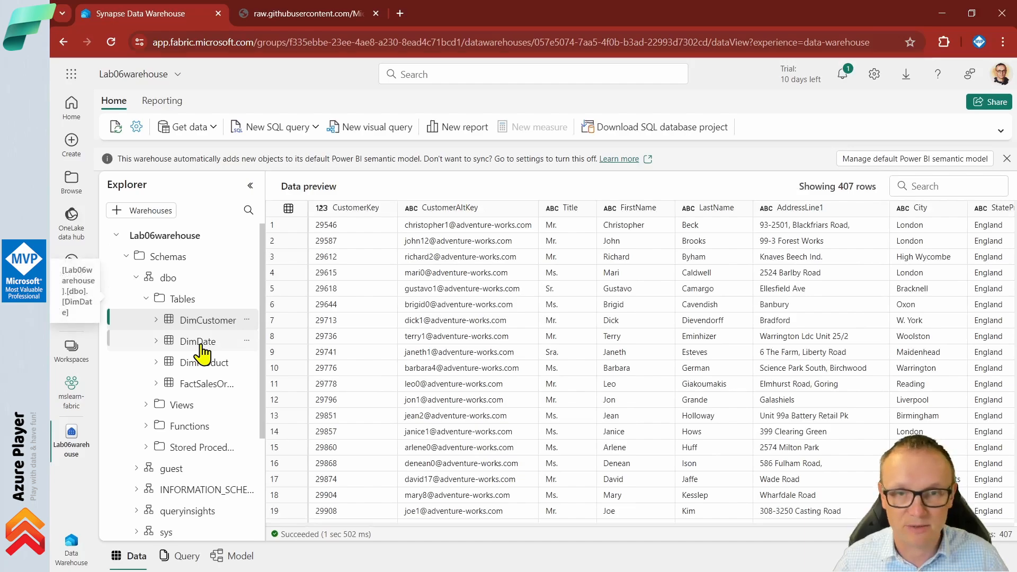
pyautogui.click(201, 350)
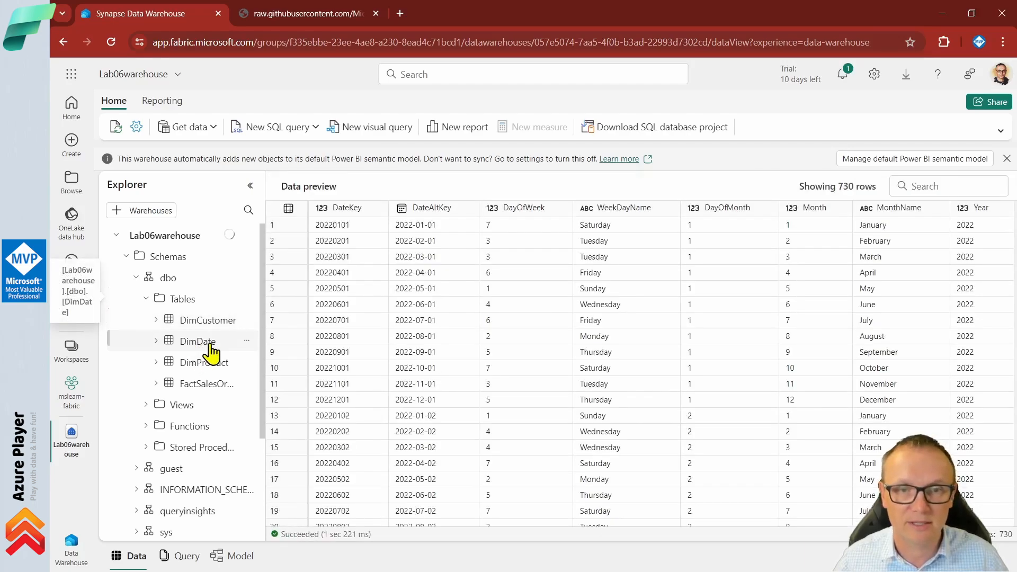
pyautogui.click(207, 364)
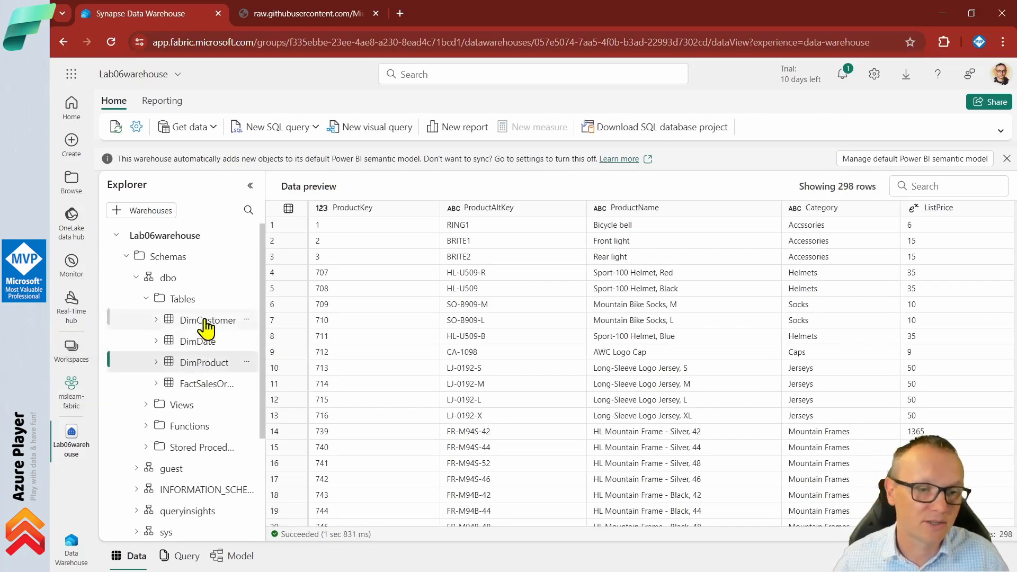
pyautogui.click(200, 385)
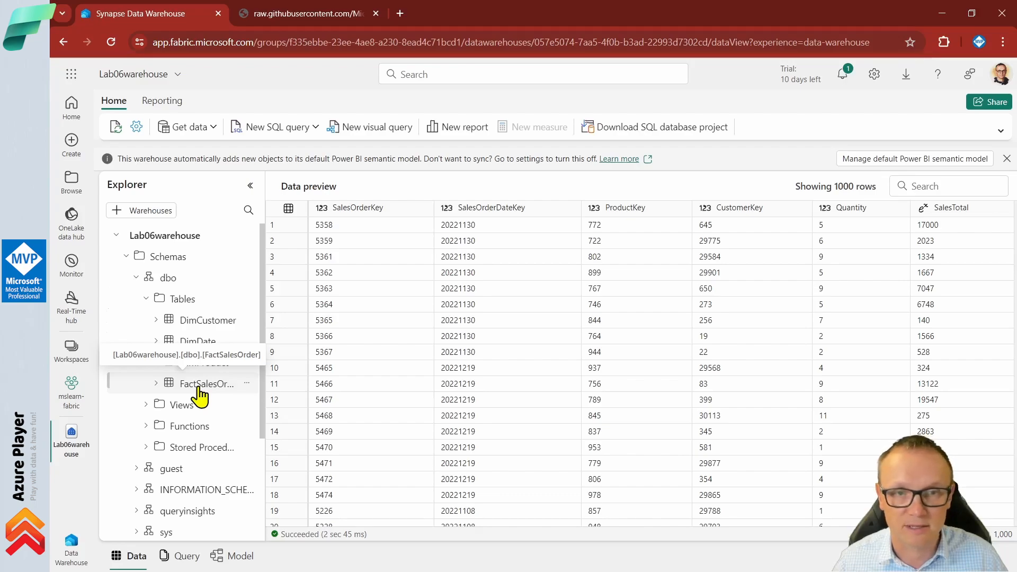
pyautogui.click(451, 378)
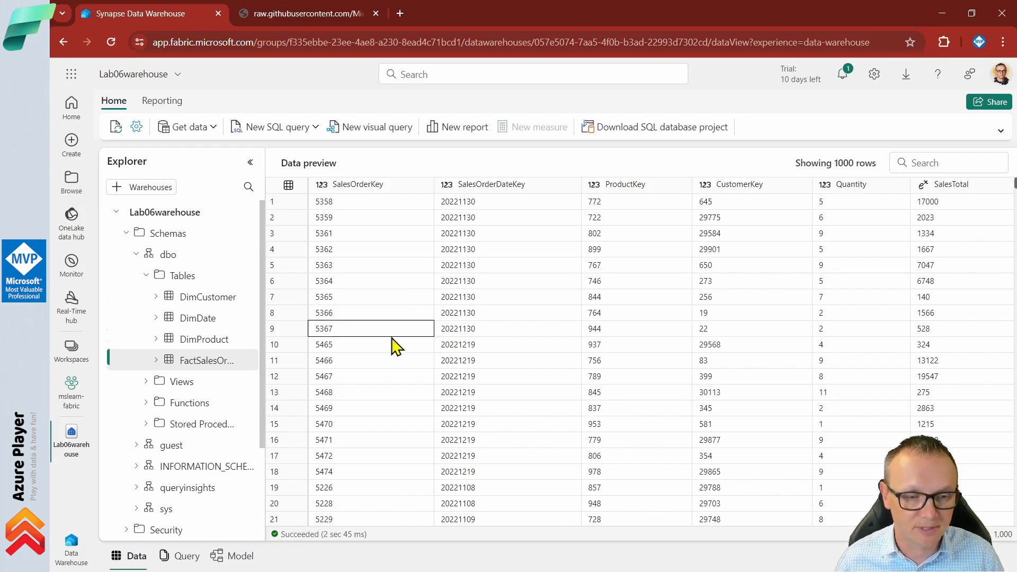
# - Open the warehouse's model diagram, look over its table cards and collapse the Properties pane
pyautogui.click(241, 557)
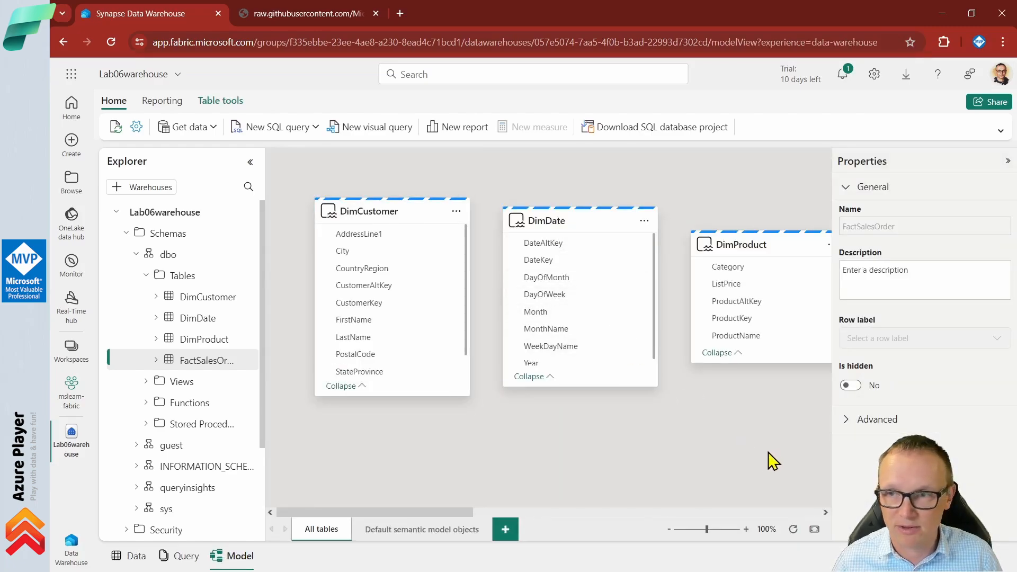
pyautogui.moveTo(768, 453); pyautogui.dragTo(332, 401)
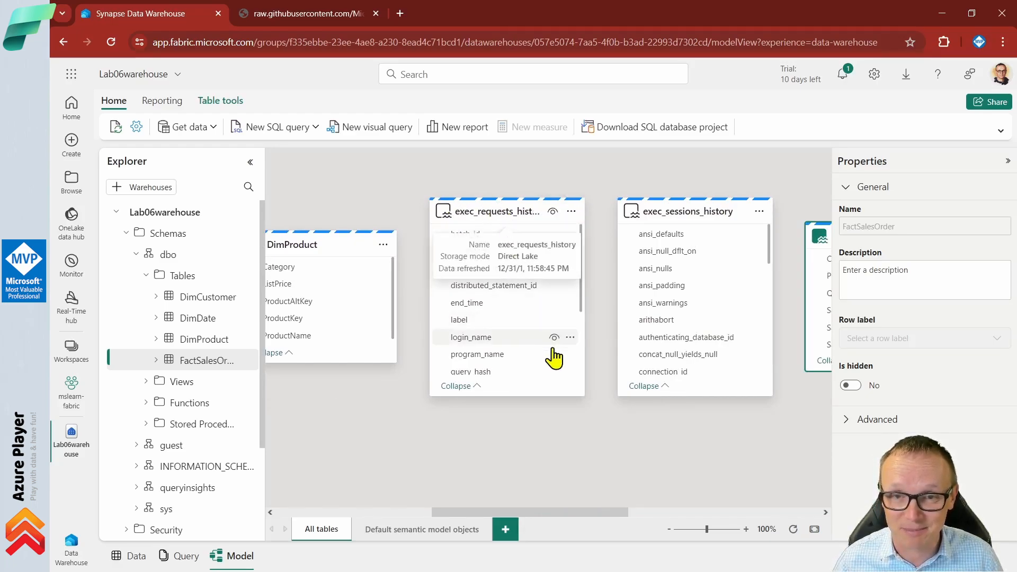
pyautogui.moveTo(578, 463); pyautogui.dragTo(499, 424)
pyautogui.click(409, 511)
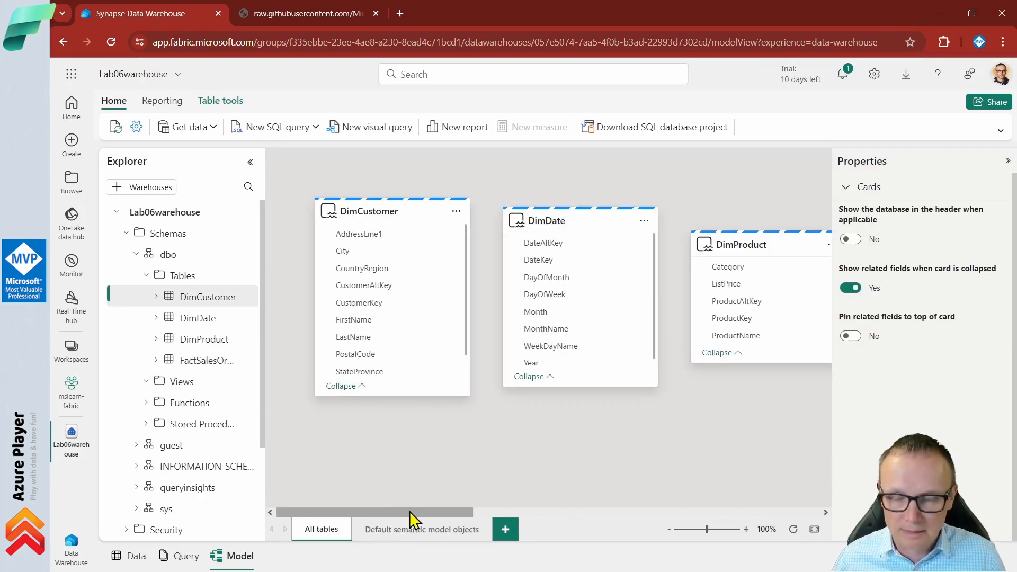
pyautogui.moveTo(499, 374); pyautogui.dragTo(595, 443)
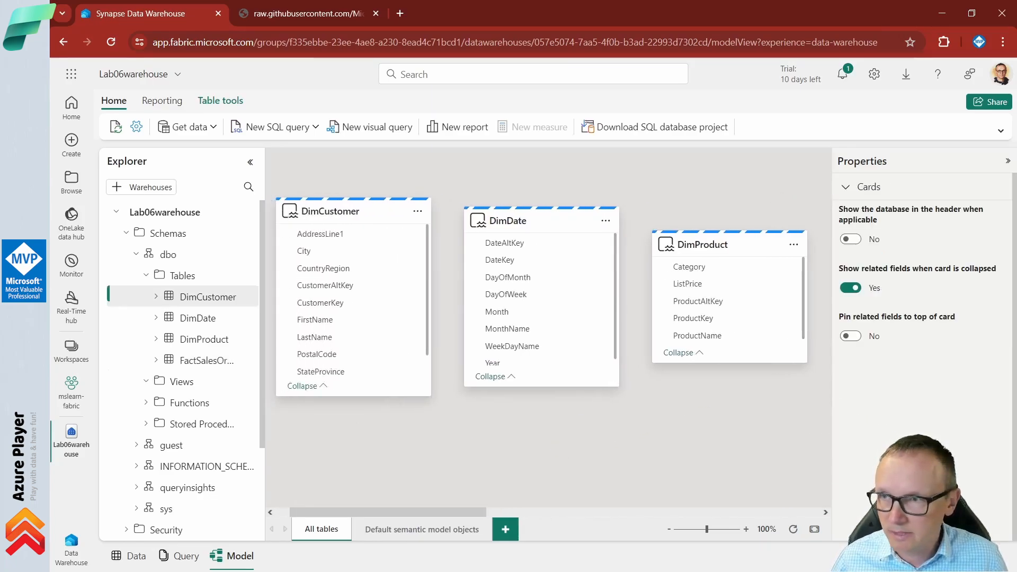
pyautogui.click(1008, 163)
# - Move the exec_requests_history, exec_sessions_history, frequently_run_queries and long_running_queries cards into a separate row well below the dimension tables
pyautogui.moveTo(539, 510); pyautogui.dragTo(710, 510)
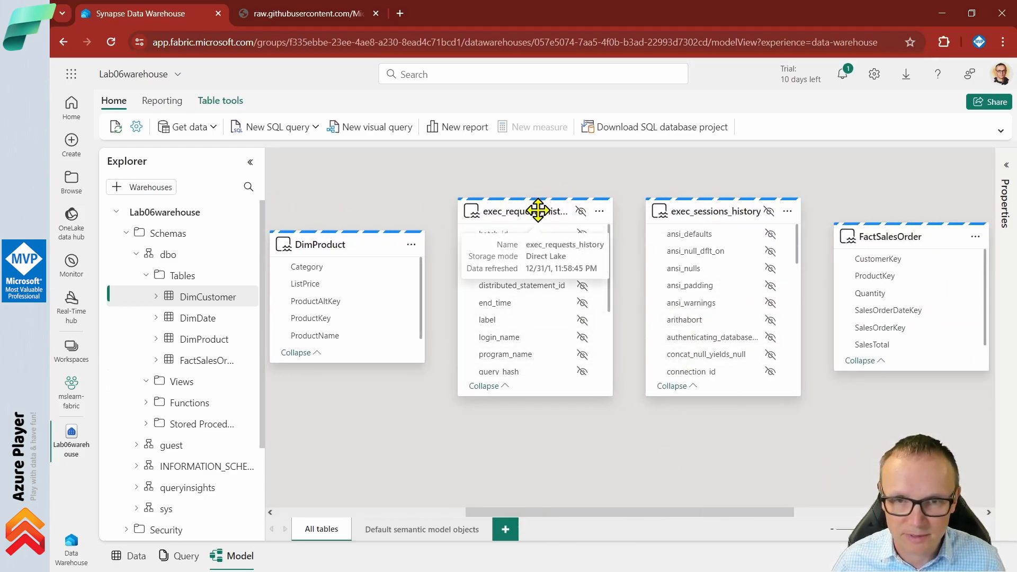
pyautogui.moveTo(538, 209); pyautogui.dragTo(536, 496)
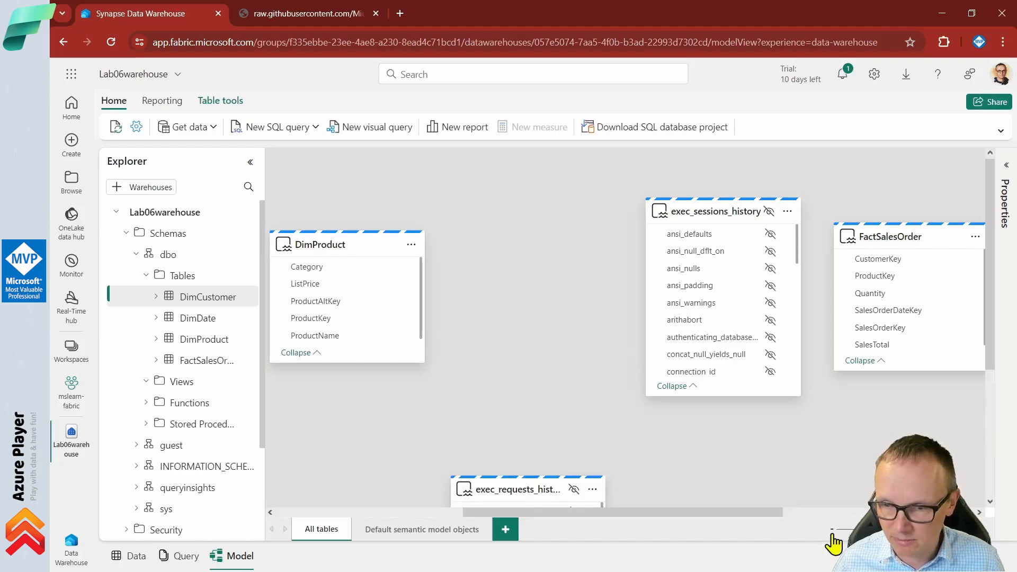
pyautogui.click(831, 532)
pyautogui.click(832, 531)
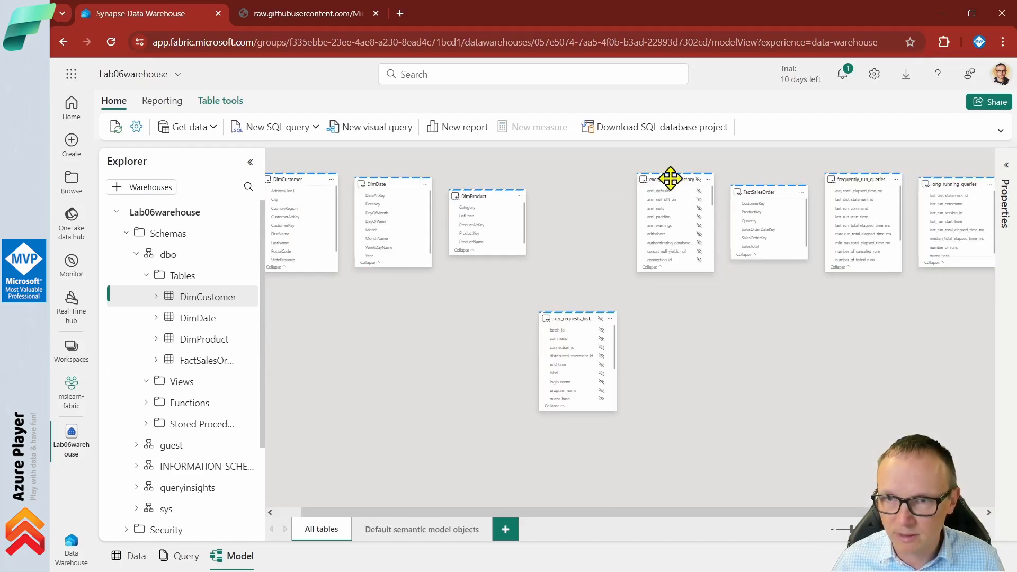
pyautogui.moveTo(670, 179); pyautogui.dragTo(681, 415)
pyautogui.moveTo(570, 323); pyautogui.dragTo(512, 397)
pyautogui.moveTo(864, 178); pyautogui.dragTo(832, 397)
pyautogui.moveTo(953, 181); pyautogui.dragTo(835, 394)
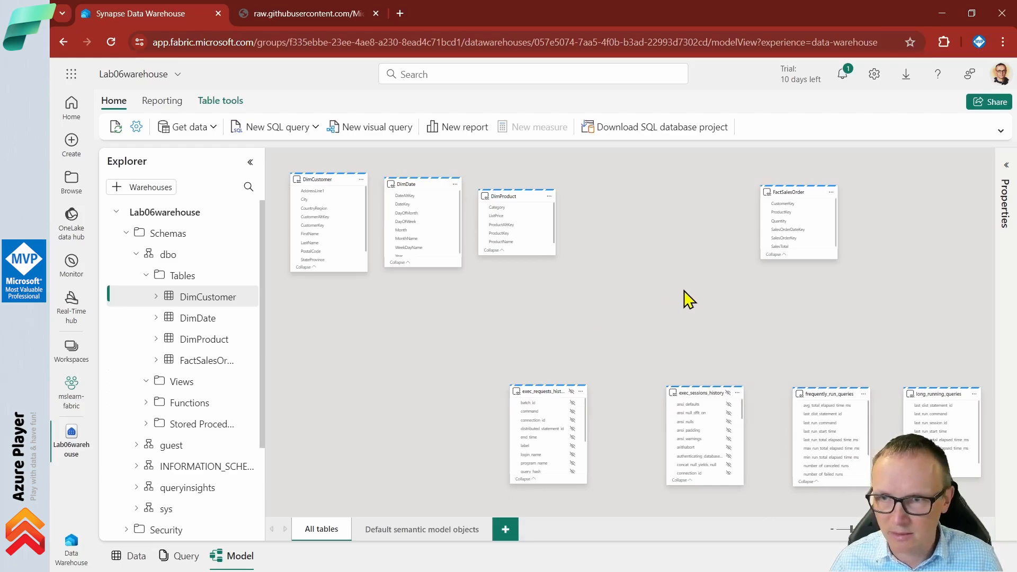
# - Arrange the DimCustomer, DimDate and DimProduct cards in a spaced row, with FactSalesOrder beneath DimDate
pyautogui.moveTo(794, 188); pyautogui.dragTo(594, 289)
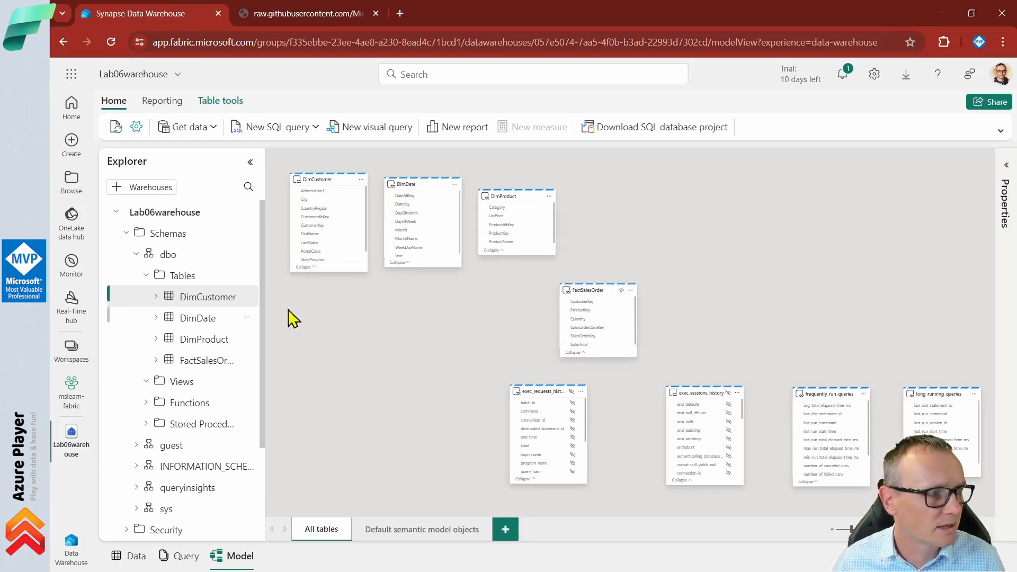
pyautogui.moveTo(506, 197); pyautogui.dragTo(874, 181)
pyautogui.moveTo(408, 185); pyautogui.dragTo(582, 179)
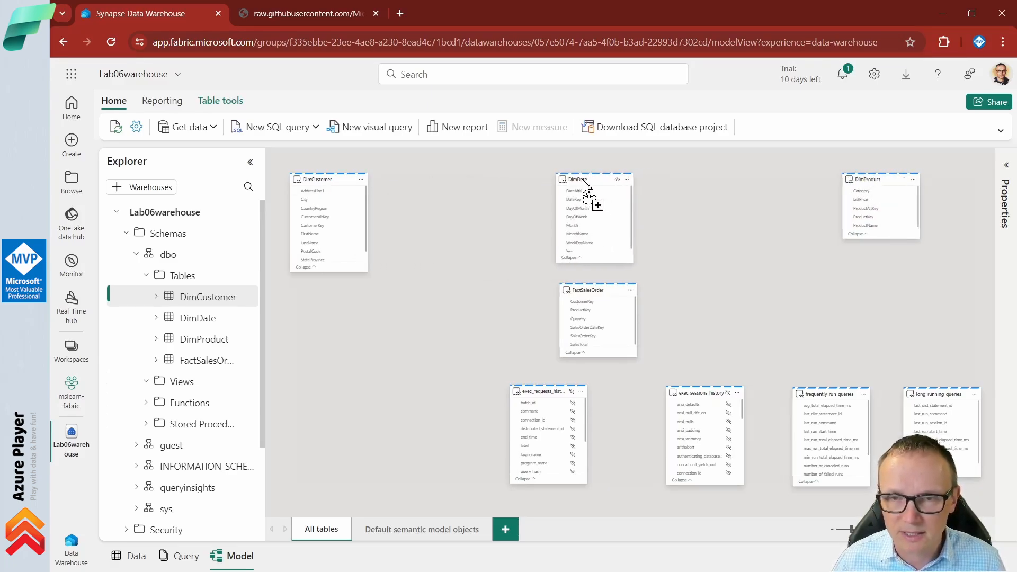
pyautogui.scroll(4, 717, 418)
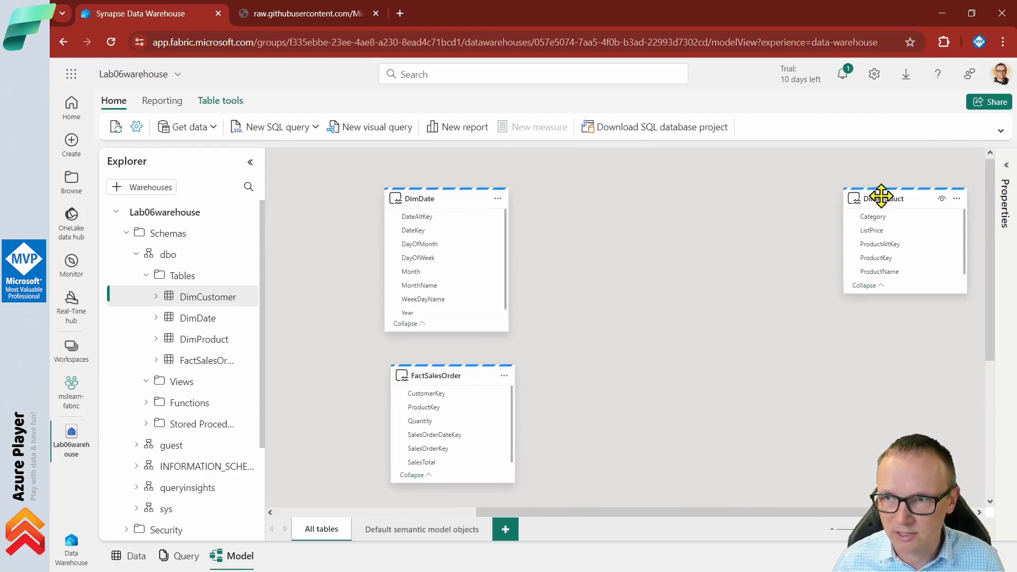
pyautogui.moveTo(881, 197); pyautogui.dragTo(644, 205)
pyautogui.moveTo(321, 336); pyautogui.dragTo(517, 345)
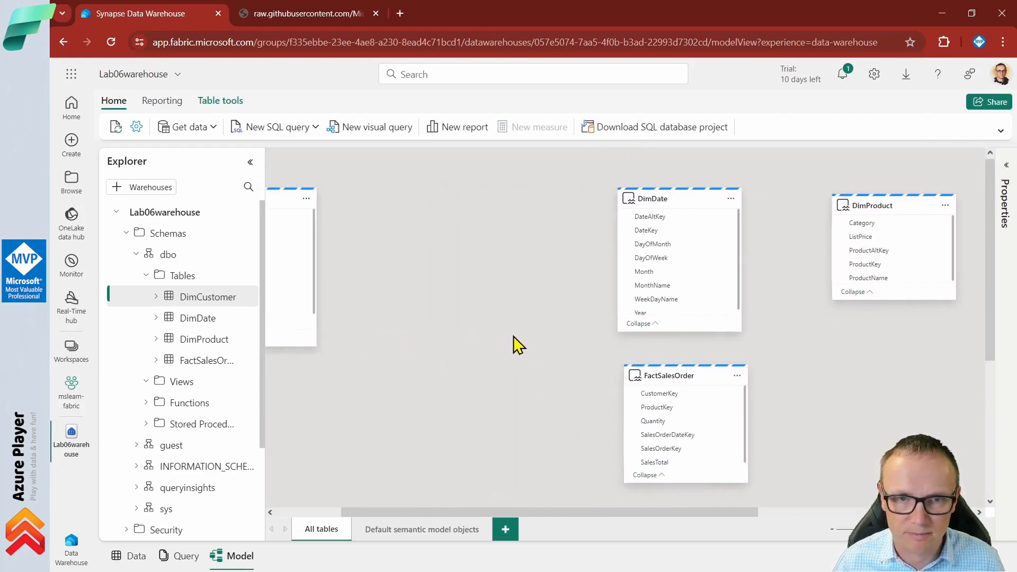
pyautogui.moveTo(282, 206); pyautogui.dragTo(515, 193)
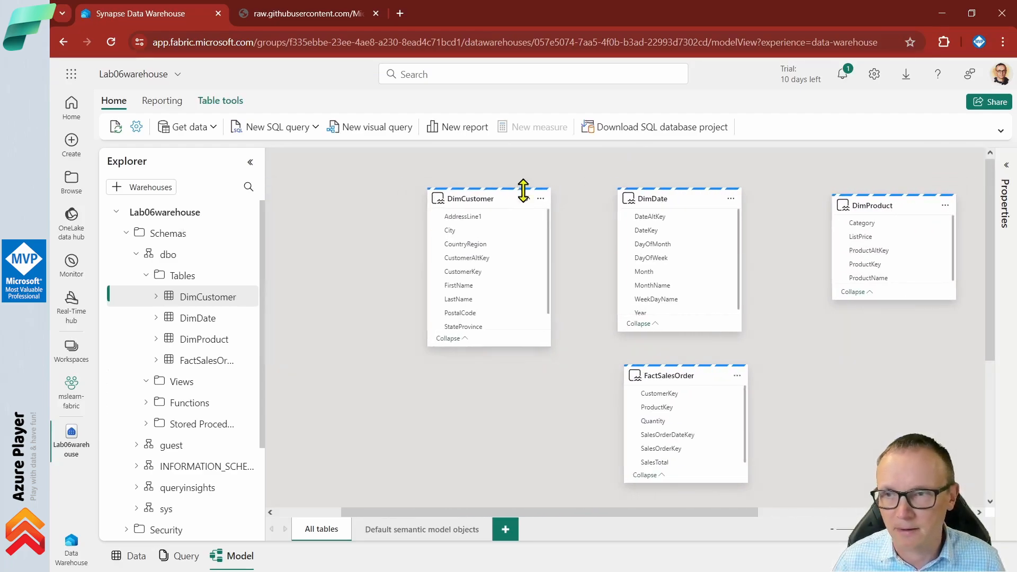
pyautogui.moveTo(903, 212); pyautogui.dragTo(890, 205)
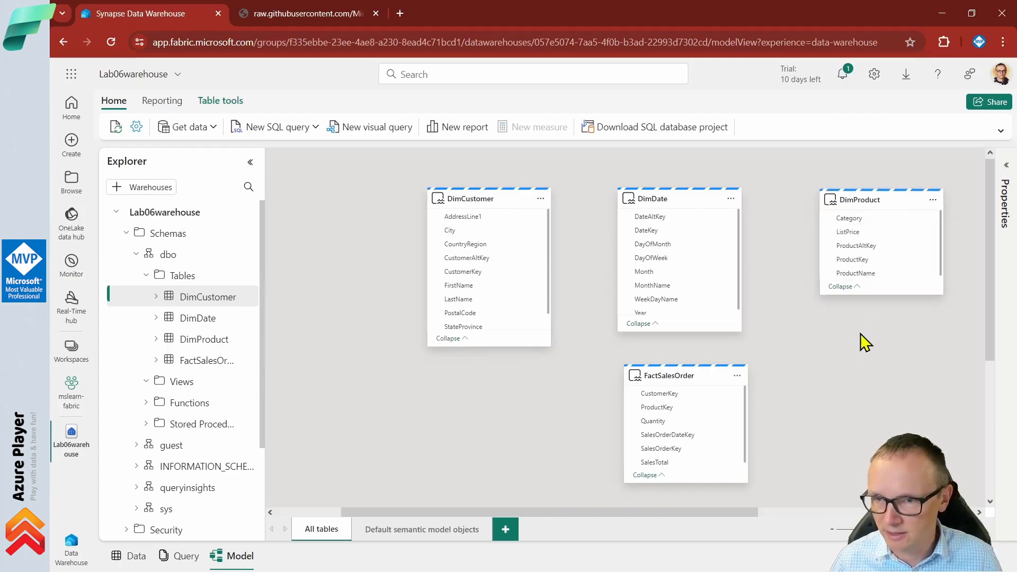
# - Move the DimProduct card farther from DimDate and create a relationship from its ProductKey column to ProductKey in FactSalesOrder
pyautogui.moveTo(873, 358); pyautogui.dragTo(814, 357)
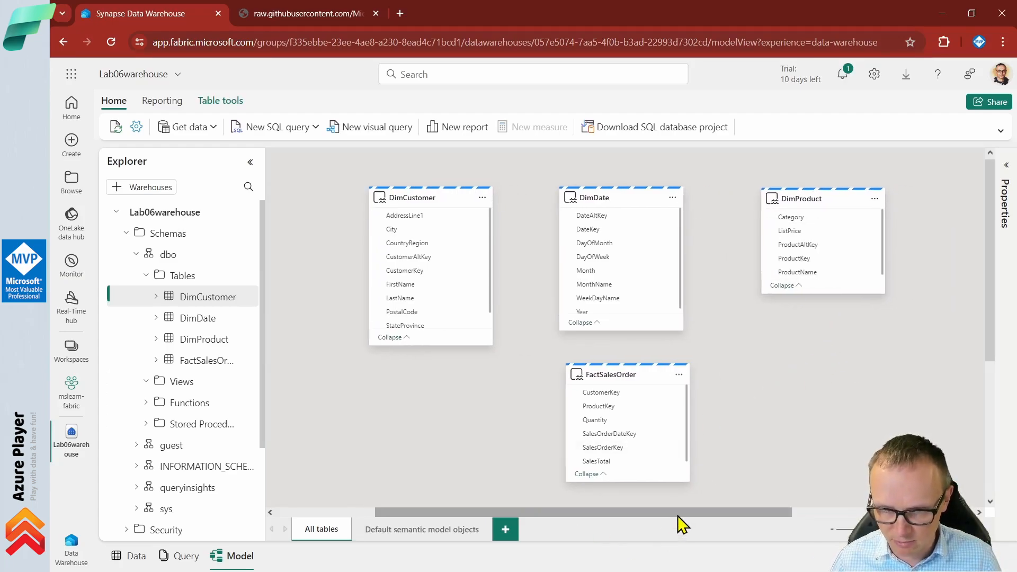
pyautogui.moveTo(675, 512); pyautogui.dragTo(664, 512)
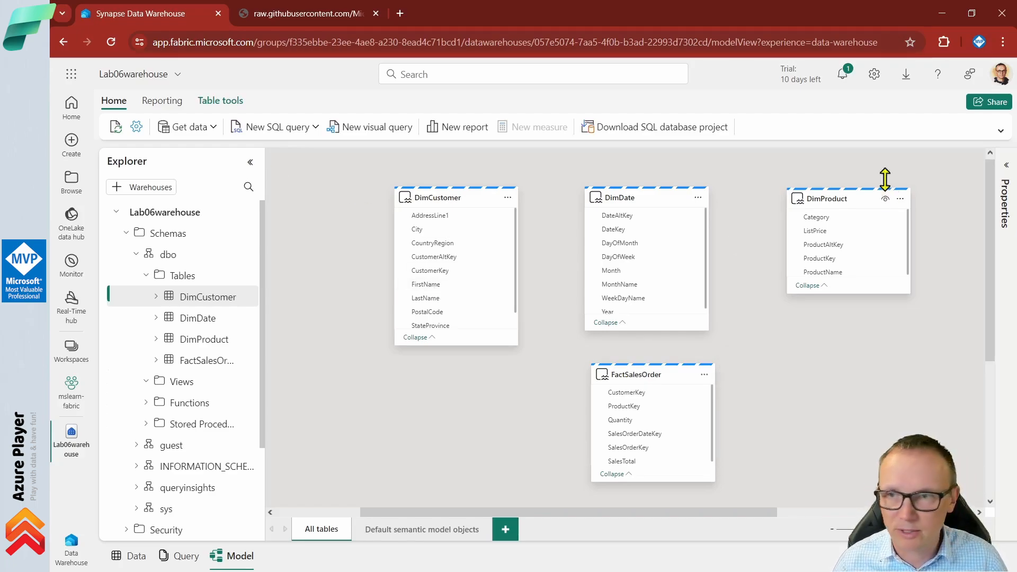
pyautogui.moveTo(844, 199); pyautogui.dragTo(873, 209)
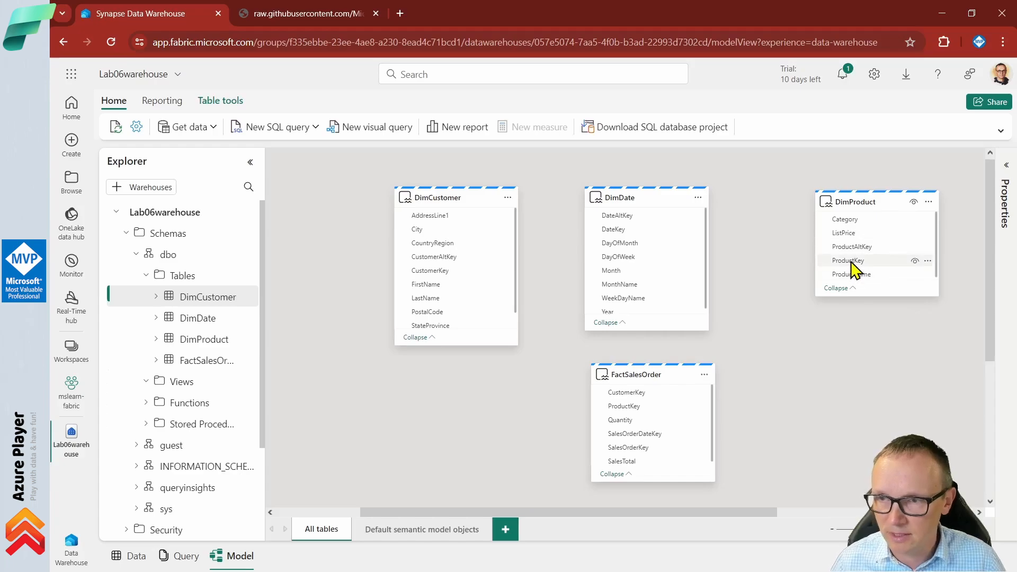
pyautogui.moveTo(855, 264); pyautogui.dragTo(665, 415)
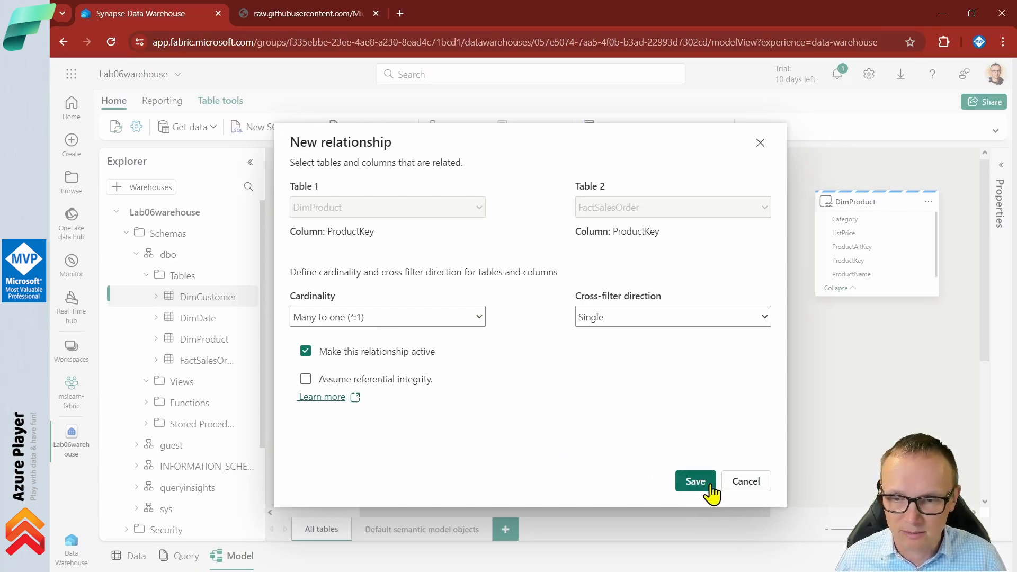
pyautogui.click(695, 482)
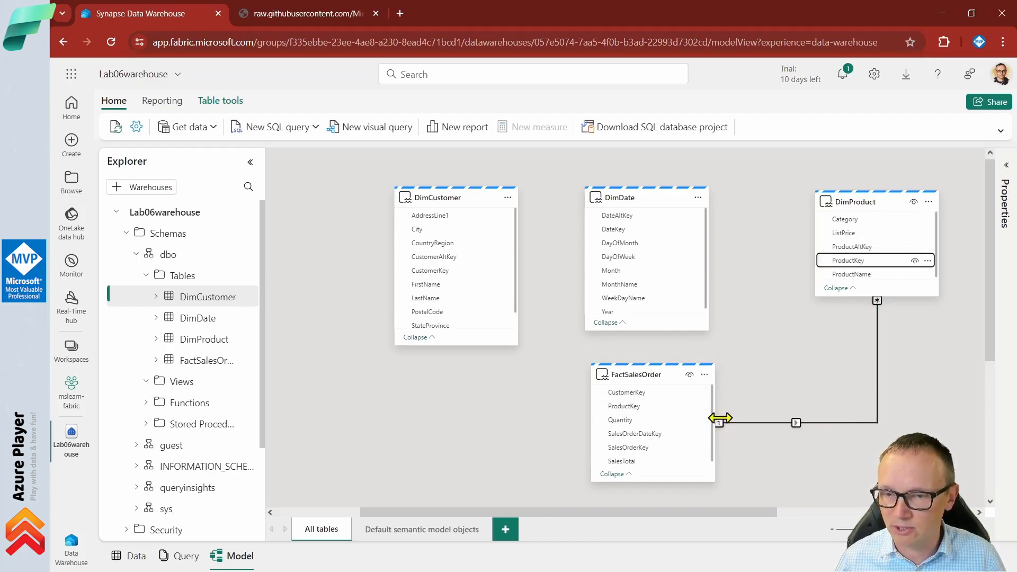
# - Edit the relationship between DimProduct and FactSalesOrder to use One to many (1:*) cardinality with Single cross-filter direction, and save it
pyautogui.doubleClick(818, 423)
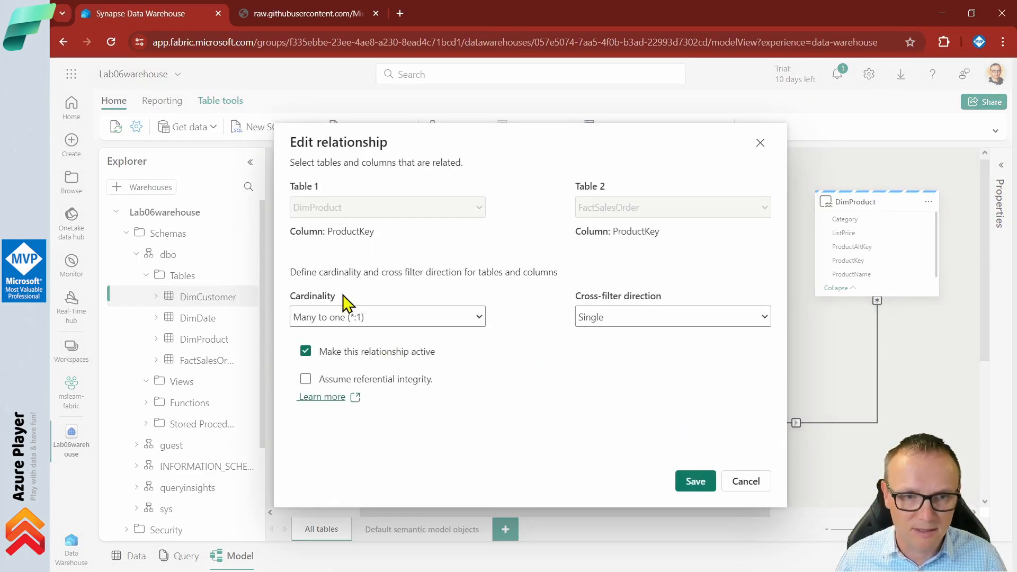
pyautogui.click(482, 322)
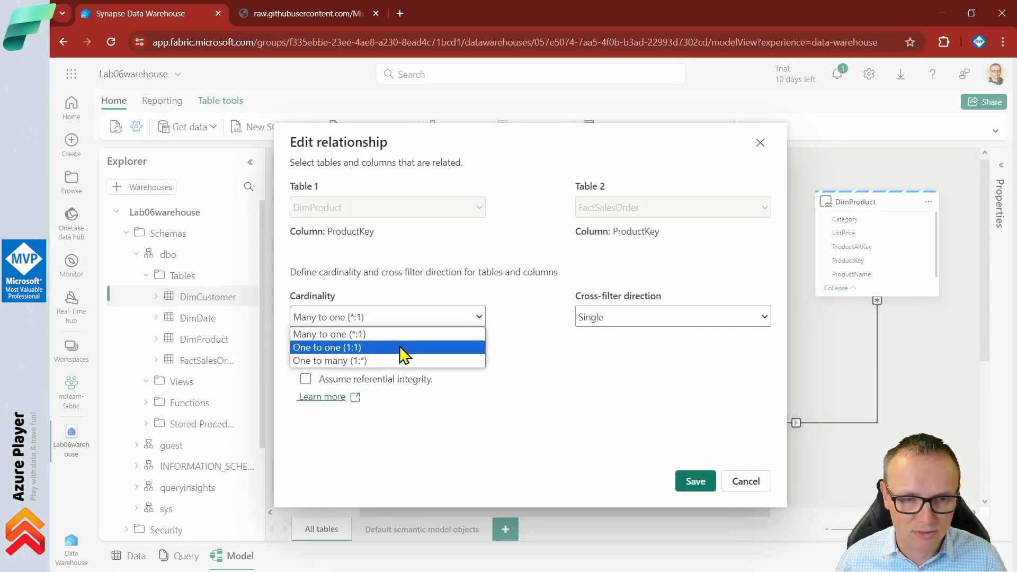
pyautogui.click(374, 360)
pyautogui.click(628, 319)
pyautogui.click(628, 320)
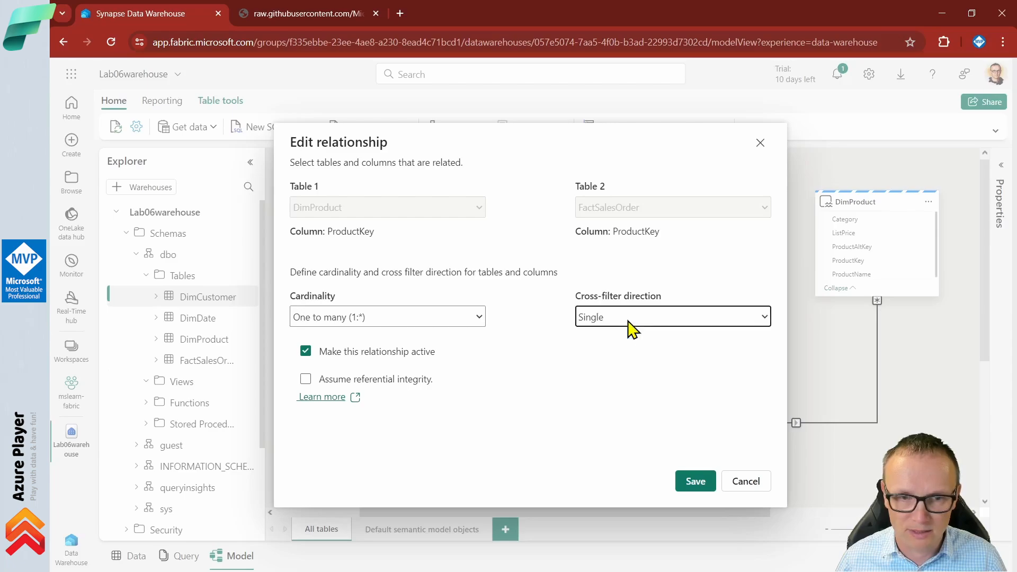
pyautogui.click(697, 483)
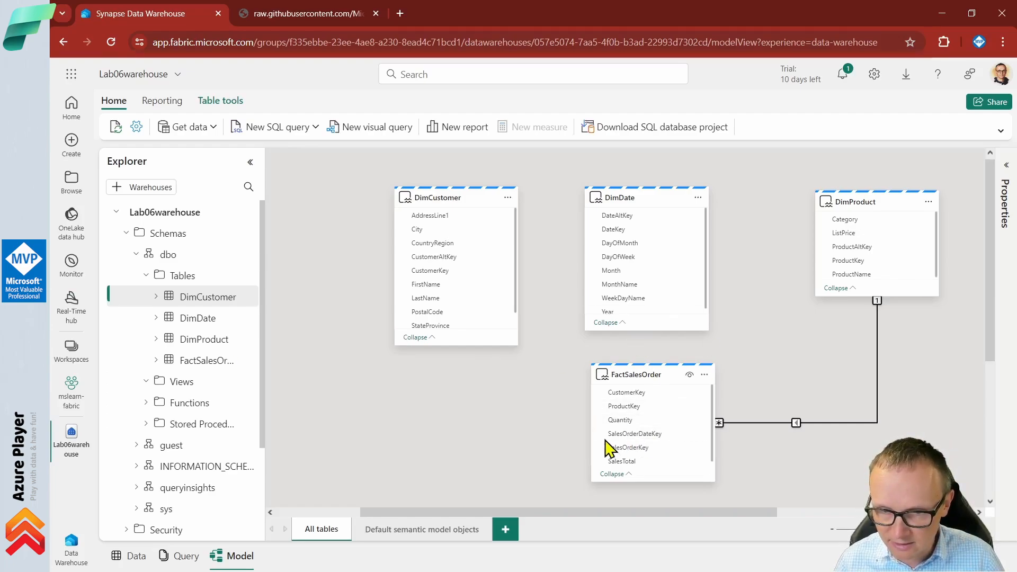
# - Create many-to-one relationships from FactSalesOrder's SalesOrderDateKey to DimDate's DateKey and from its CustomerKey to DimCustomer's CustomerKey, shifting the FactSalesOrder card toward DimProduct
pyautogui.moveTo(644, 435); pyautogui.dragTo(619, 231)
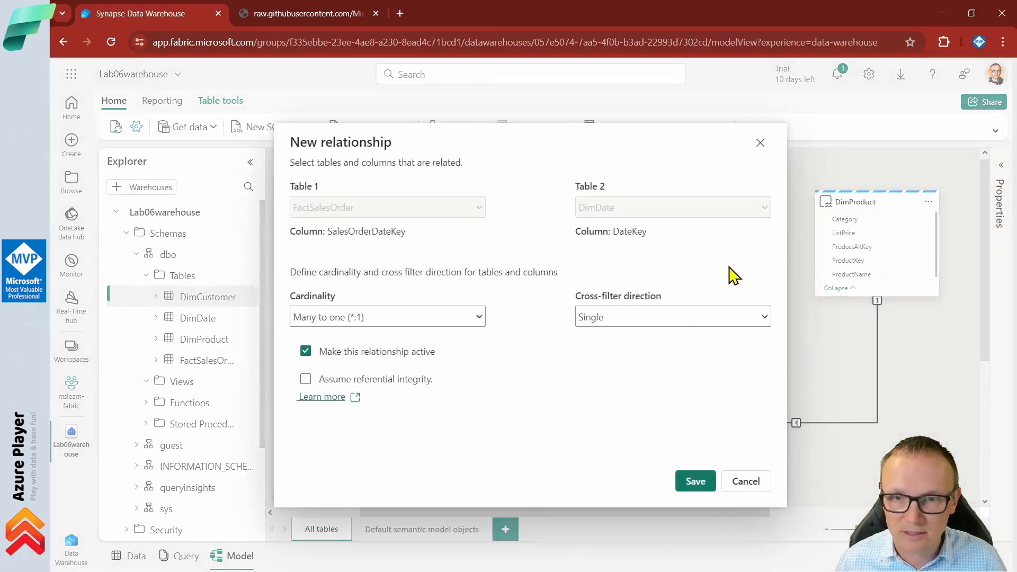
pyautogui.click(695, 482)
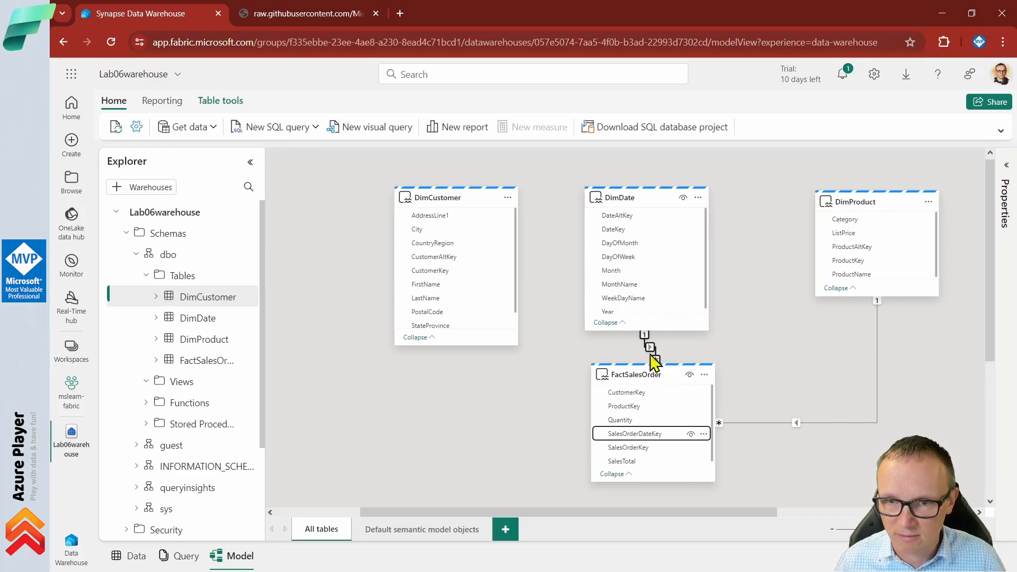
pyautogui.moveTo(641, 375); pyautogui.dragTo(730, 387)
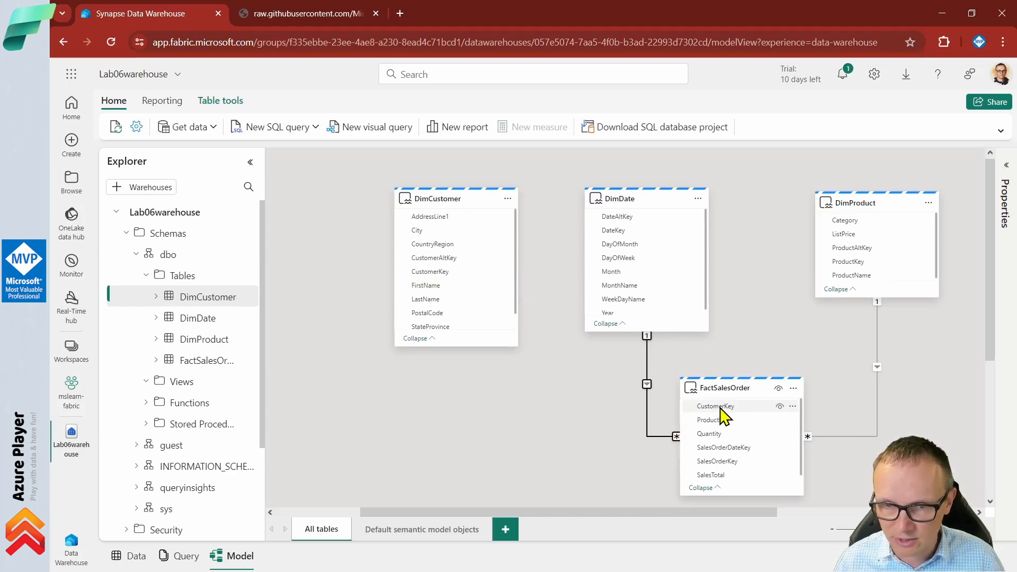
pyautogui.moveTo(720, 409); pyautogui.dragTo(472, 275)
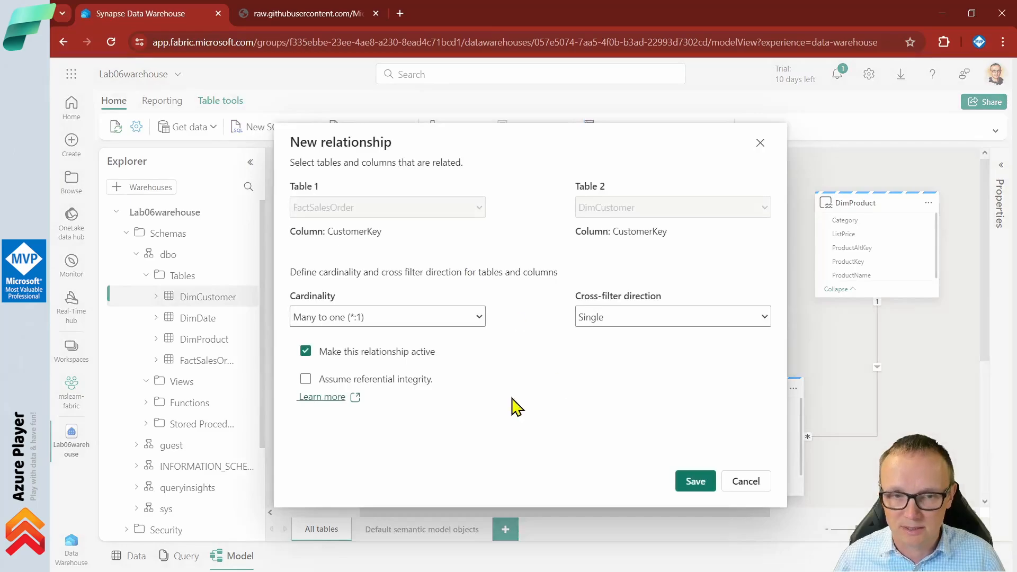
pyautogui.click(695, 482)
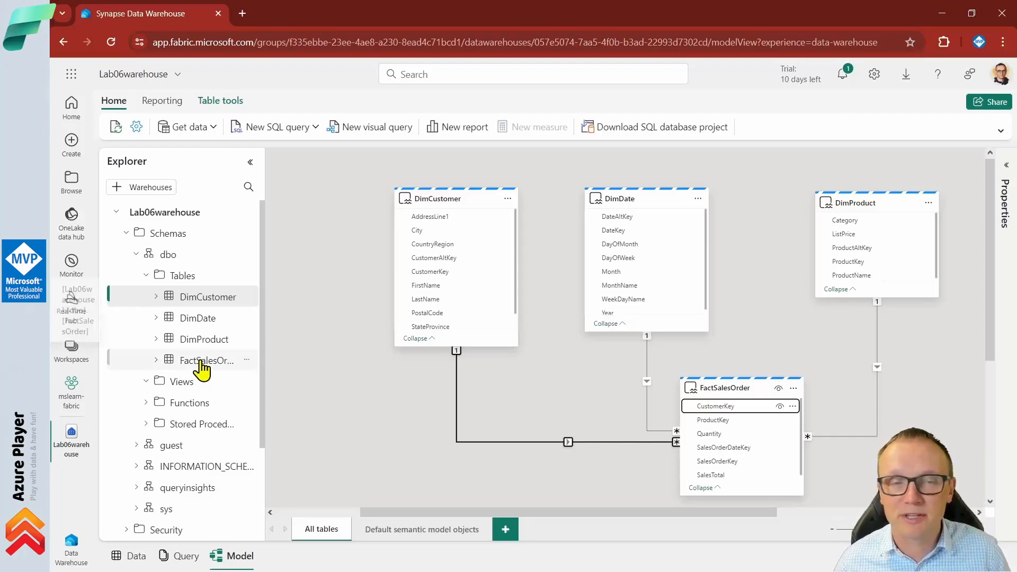
# - Create a blank SQL query containing SELECT * FROM dbo.FactSalesOrder, and widen the Explorer pane to show full table names
pyautogui.click(288, 133)
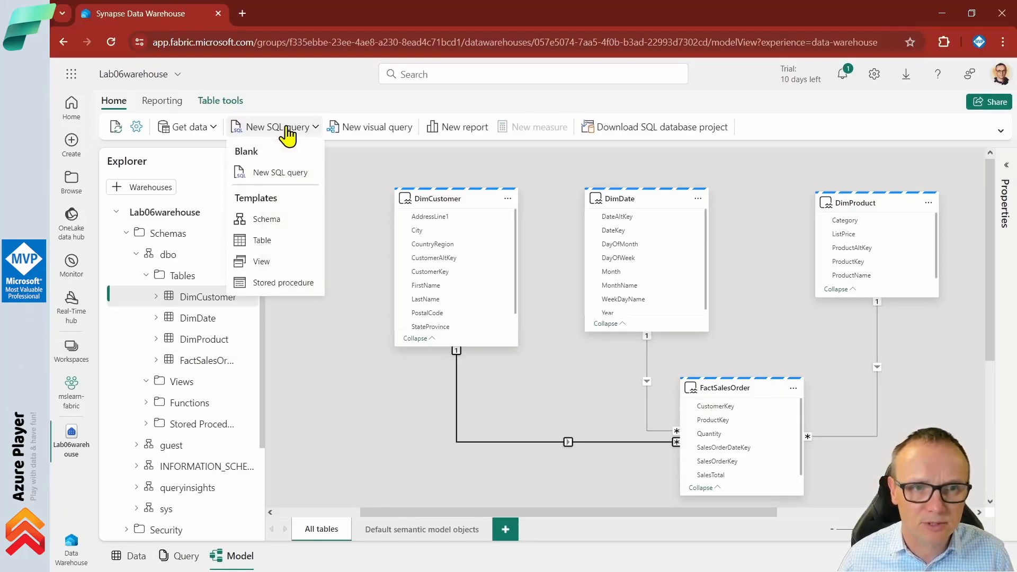
pyautogui.click(294, 177)
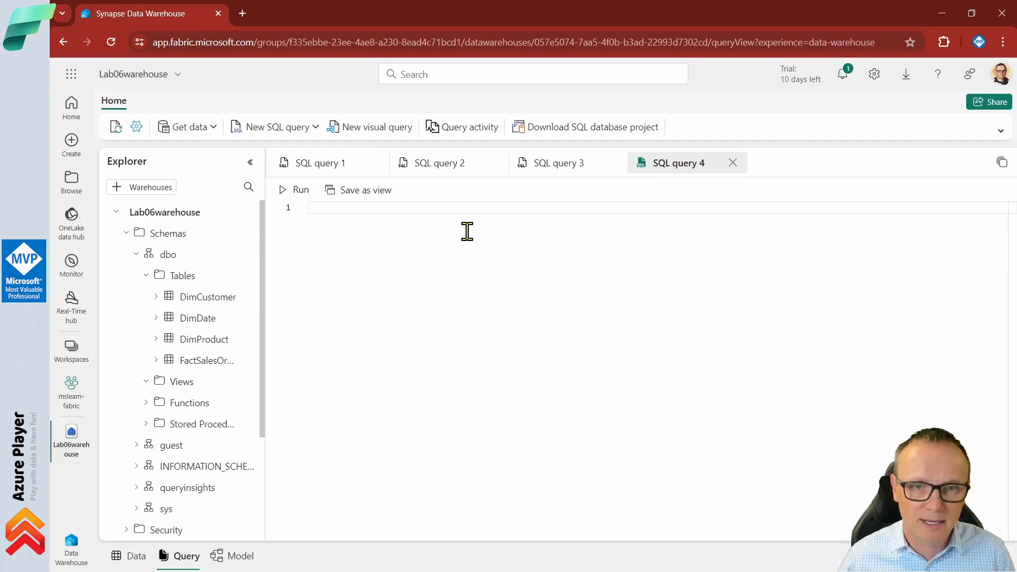
pyautogui.press('capslock')
pyautogui.write('select *')
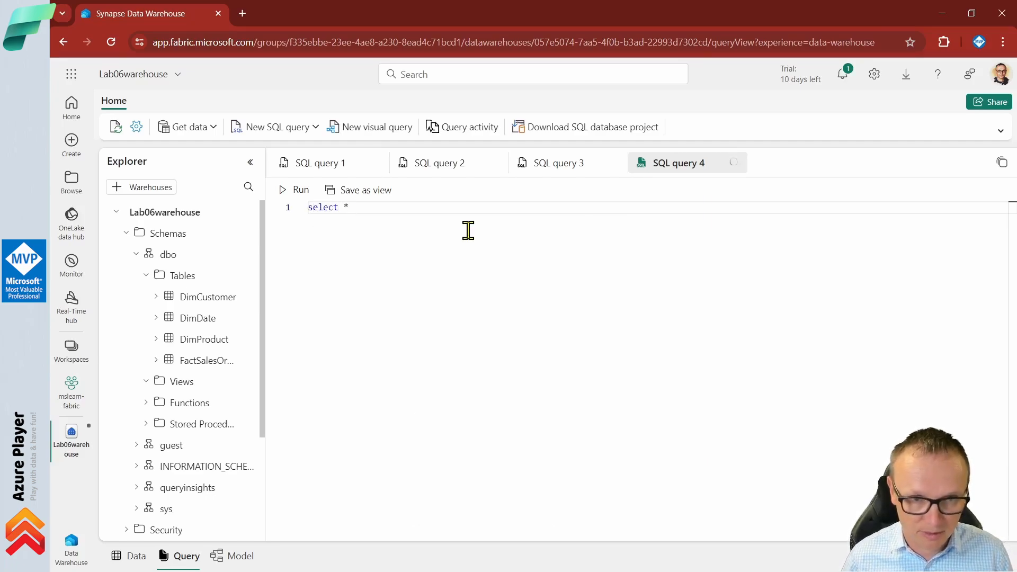
pyautogui.press('capslock')
pyautogui.hotkey('ctrl', 'a')
pyautogui.write('SELE')
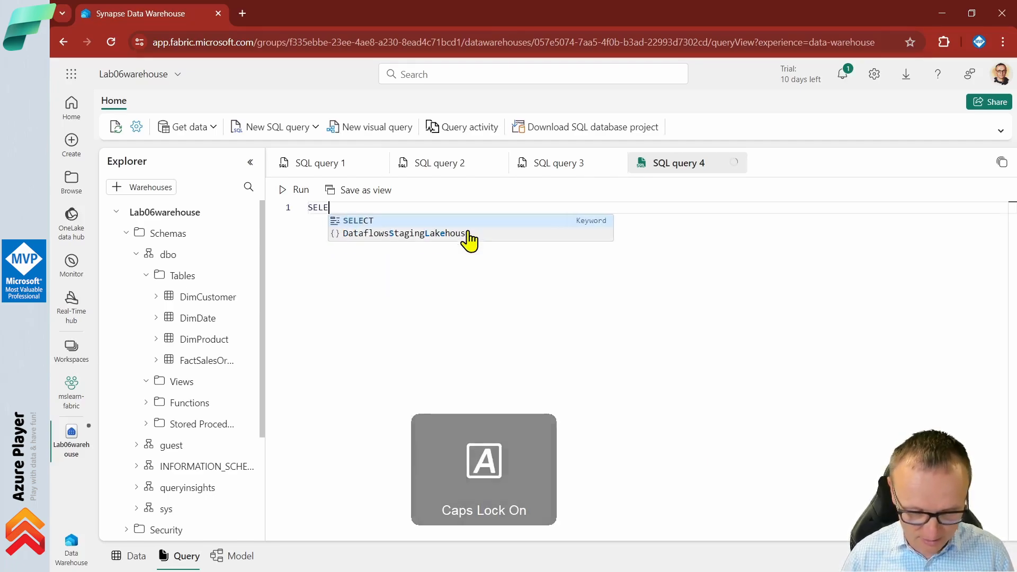
pyautogui.write('CT * FROM')
pyautogui.press('capslock')
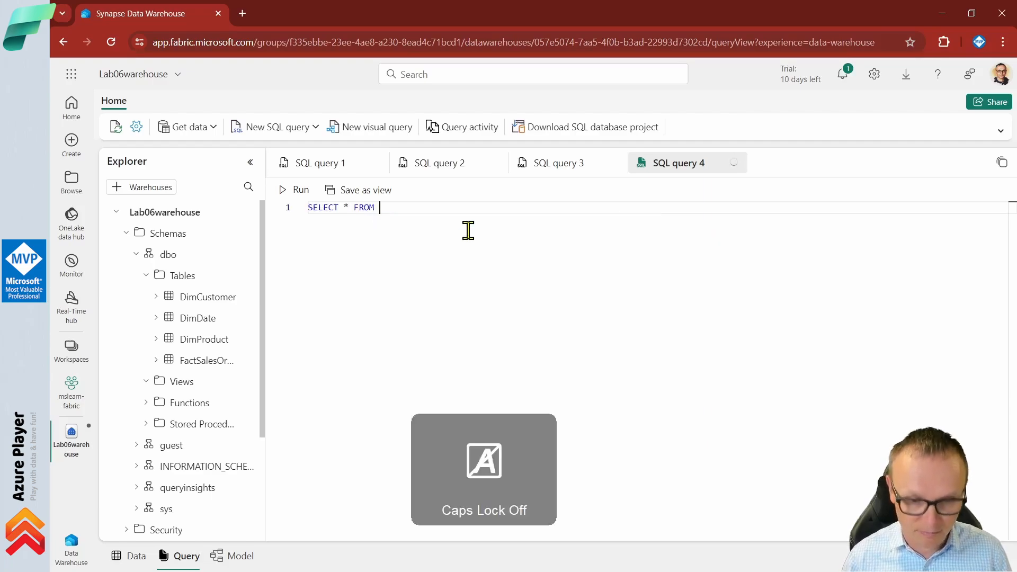
pyautogui.write('dbo.FactSale')
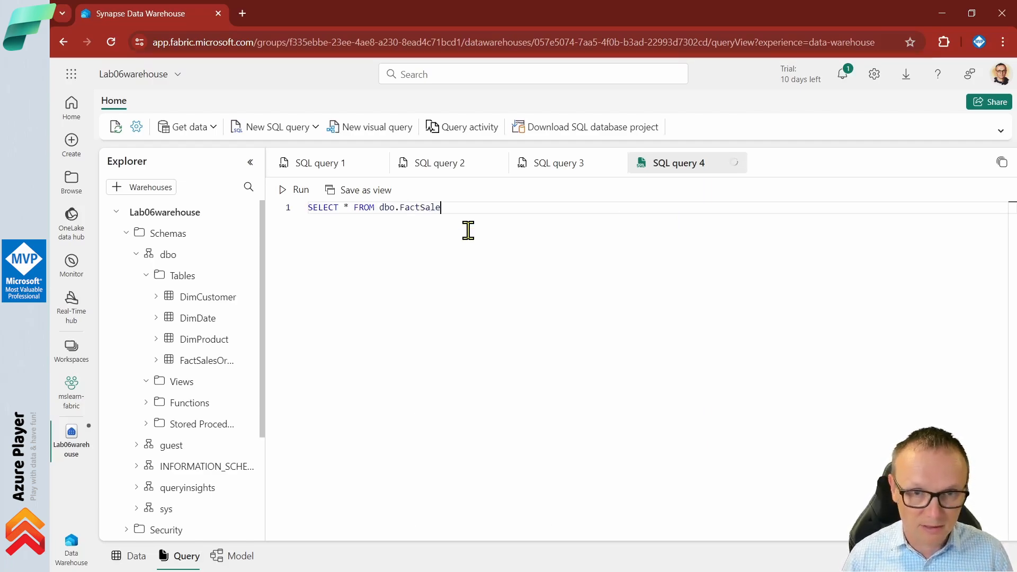
pyautogui.write('sOrd')
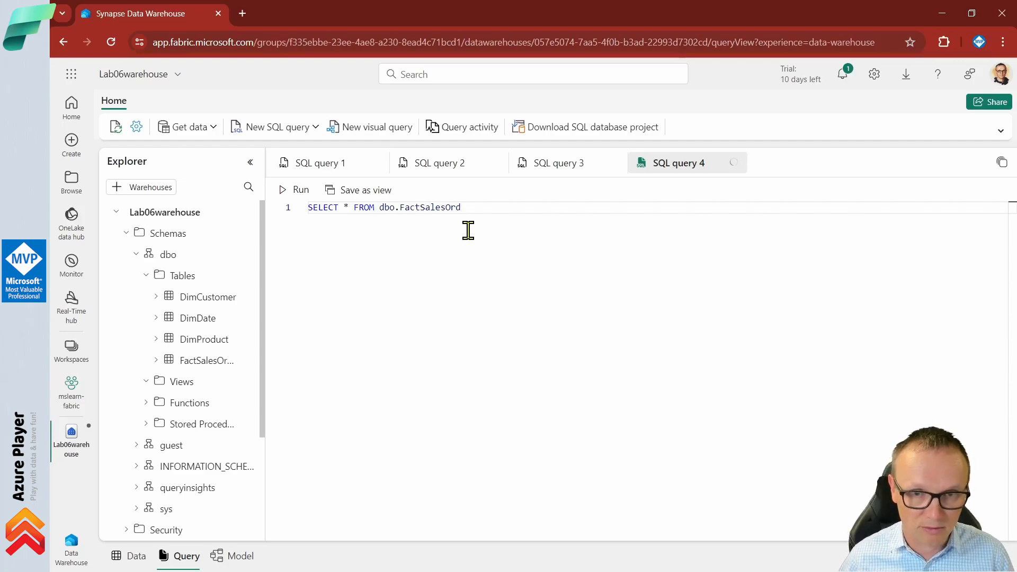
pyautogui.write('er')
pyautogui.moveTo(264, 317); pyautogui.dragTo(287, 317)
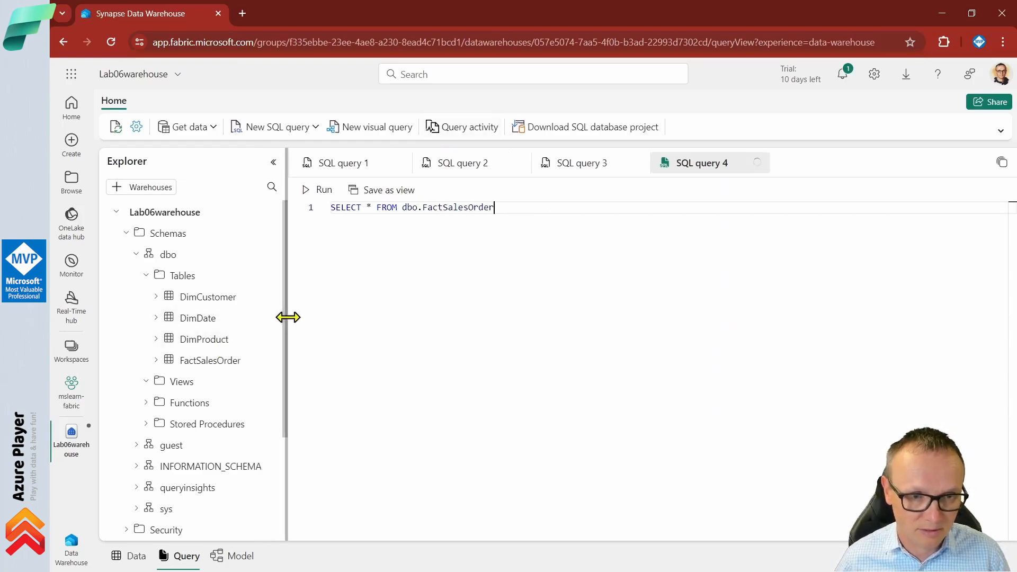
# - Limit the query to TOP 100, run it, and look through the returned FactSalesOrder rows
pyautogui.click(365, 207)
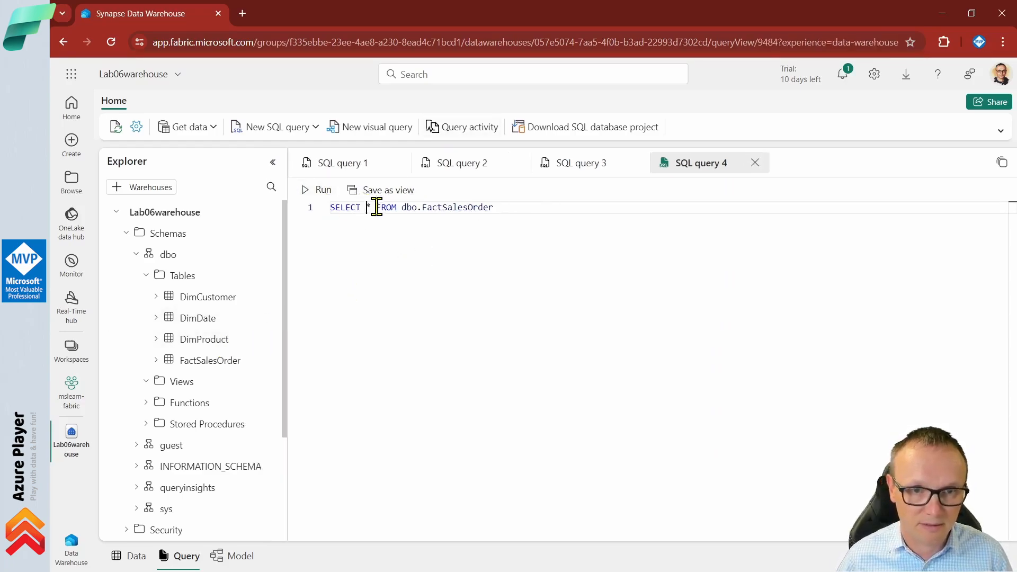
pyautogui.write('TOP 100')
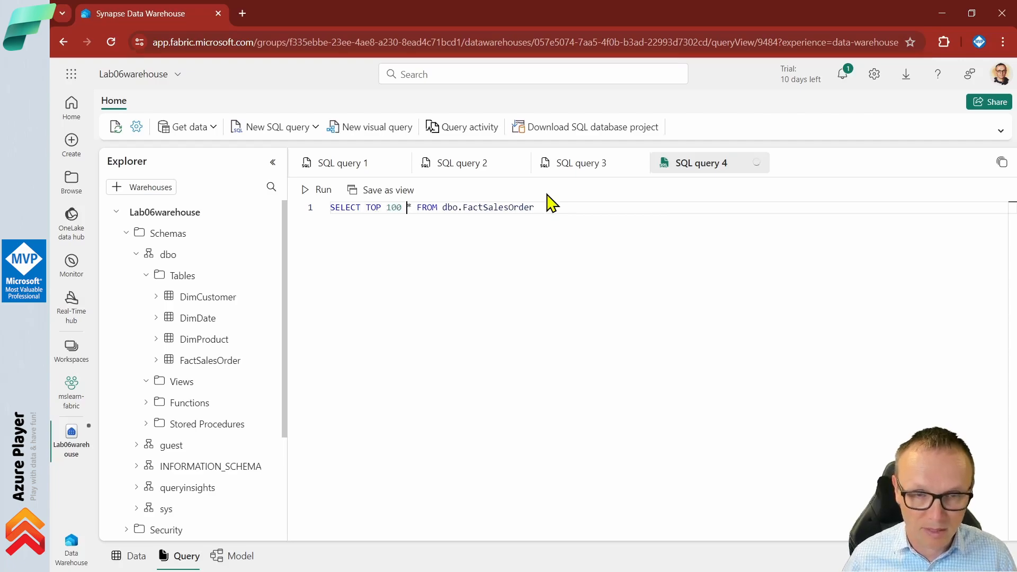
pyautogui.click(321, 190)
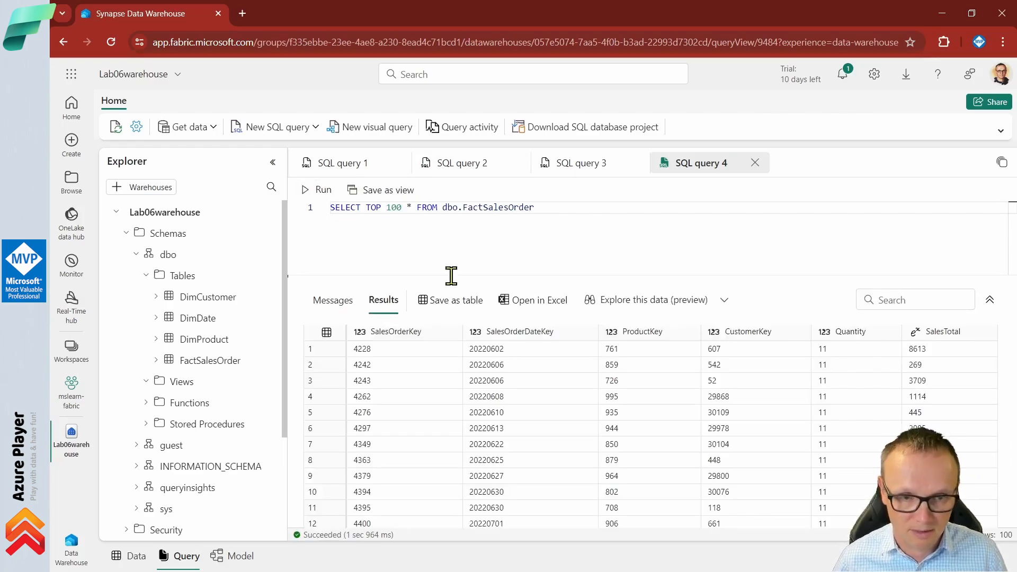
pyautogui.moveTo(426, 273)
pyautogui.mouseDown()
pyautogui.moveTo(430, 297)
pyautogui.moveTo(429, 287)
pyautogui.mouseUp()
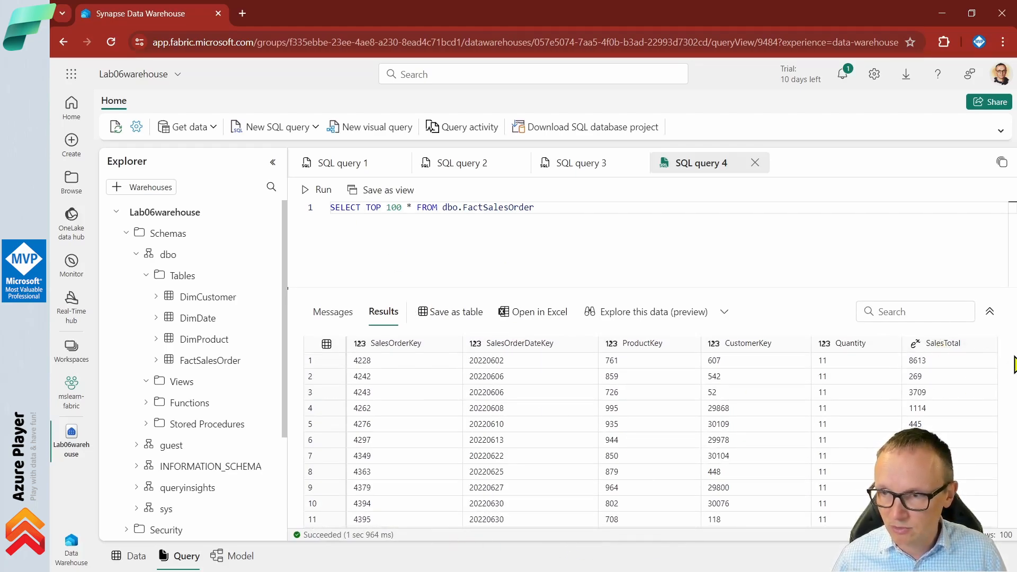
pyautogui.scroll(-2, 1003, 352)
pyautogui.scroll(2, 1001, 341)
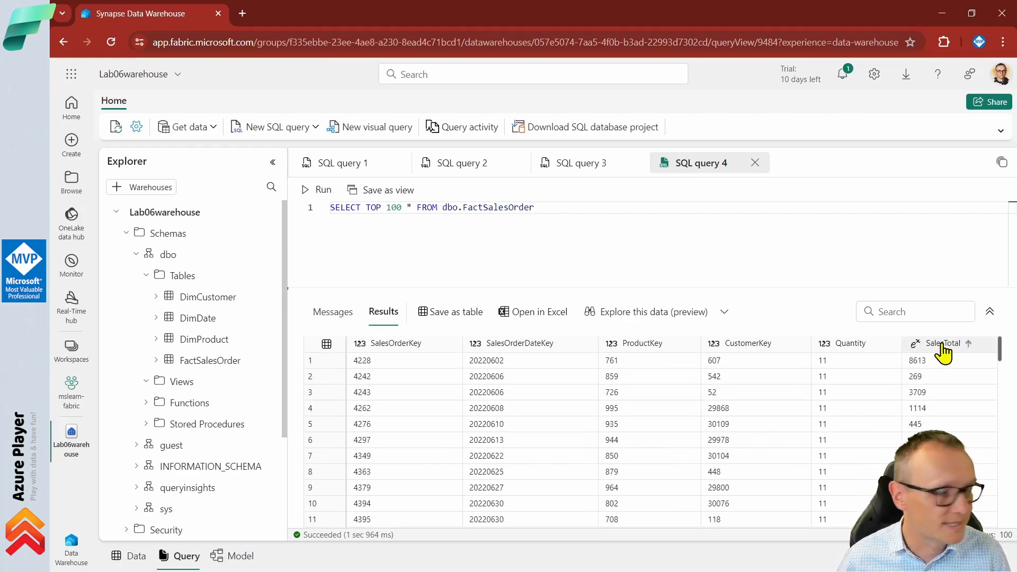
# - Reformat the query so that FROM dbo.FactSalesOrder stands on its own line below SELECT TOP 100 *
pyautogui.click(389, 220)
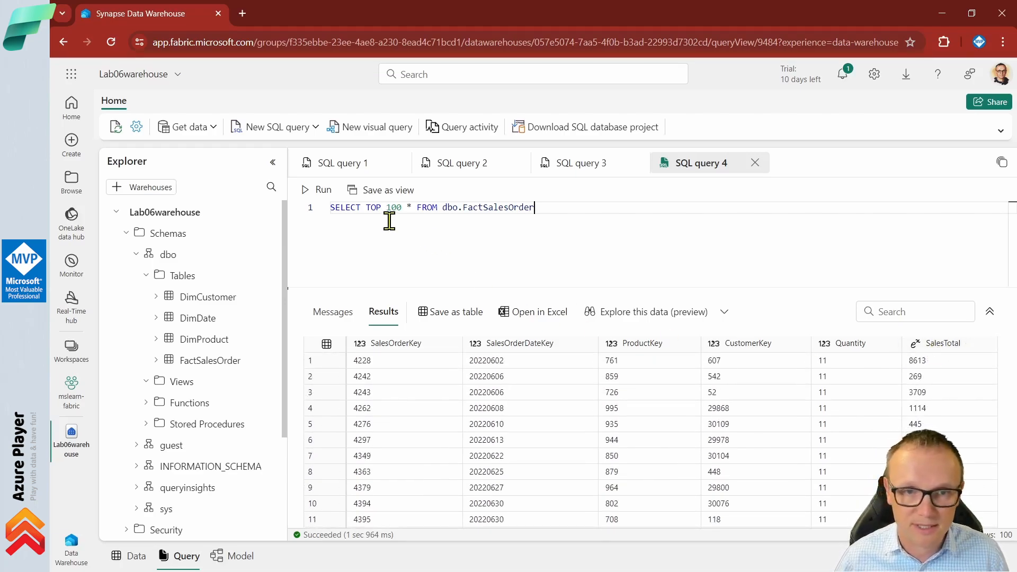
pyautogui.click(365, 207)
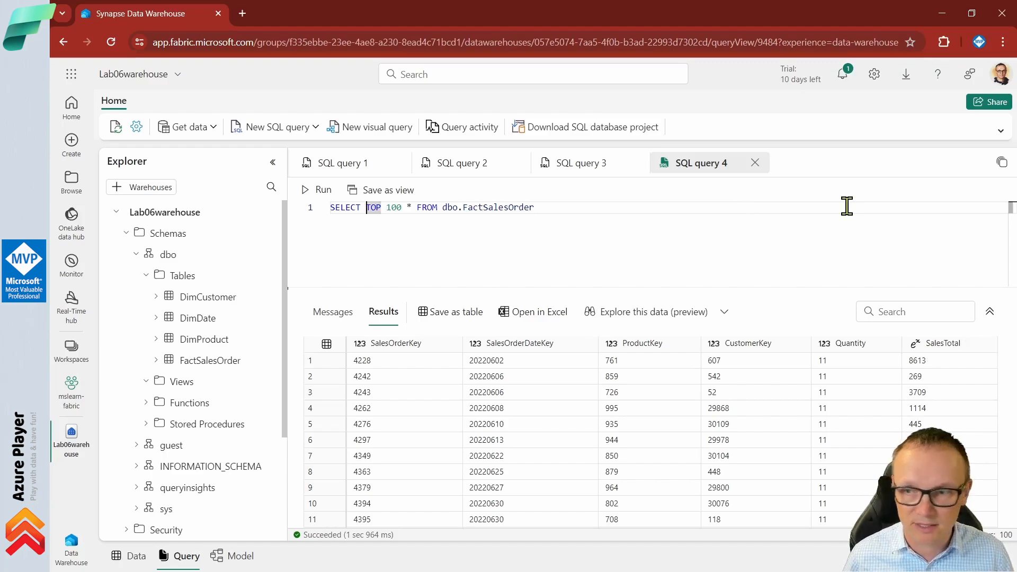
pyautogui.press('Return')
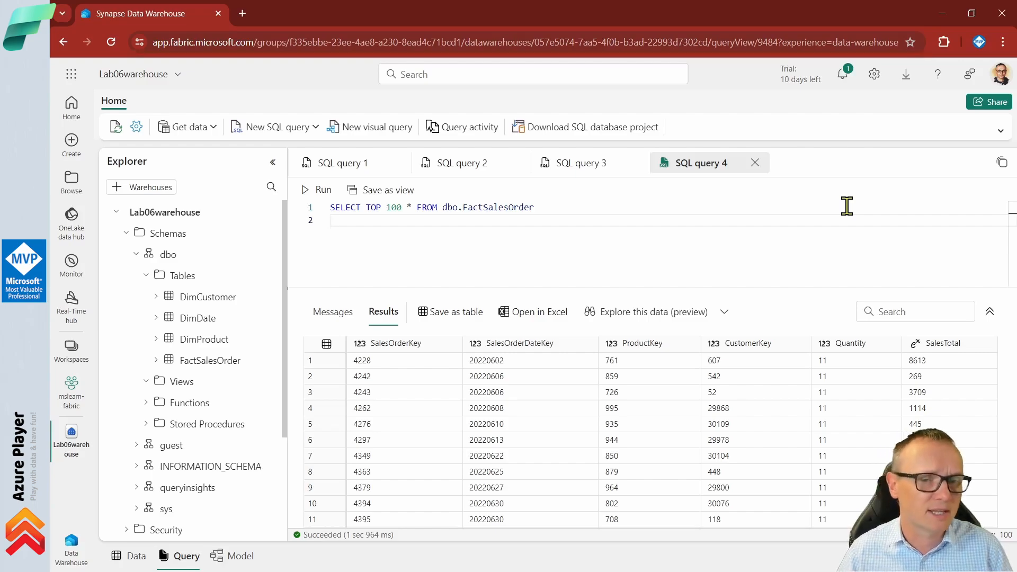
pyautogui.press('Up')
pyautogui.hotkey('ctrl', 'Right')
pyautogui.hotkey('ctrl', 'Right')
pyautogui.hotkey('ctrl', 'Right')
pyautogui.hotkey('ctrl', 'Right')
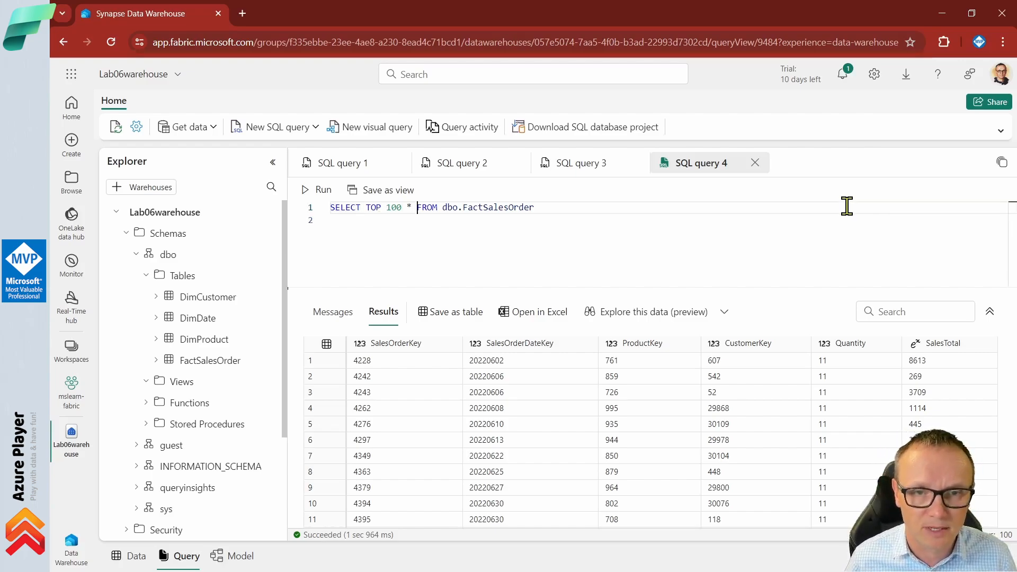
pyautogui.press('Return')
pyautogui.press('End')
# - Add the line JOIN dbo.DimDate as d ON d.DateKey = below the FROM clause of the query
pyautogui.press('Return')
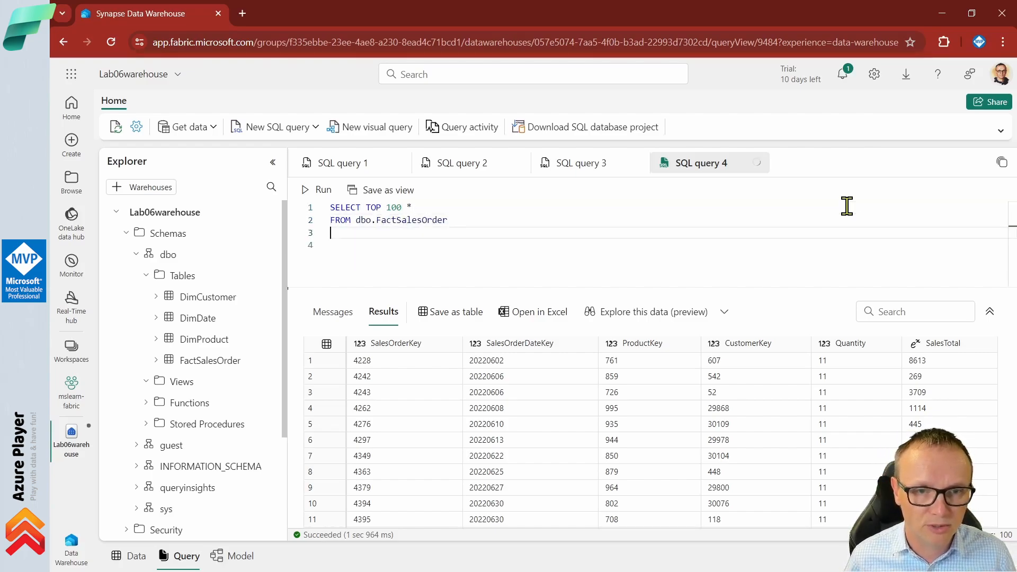
pyautogui.press('capslock')
pyautogui.write('JOIN')
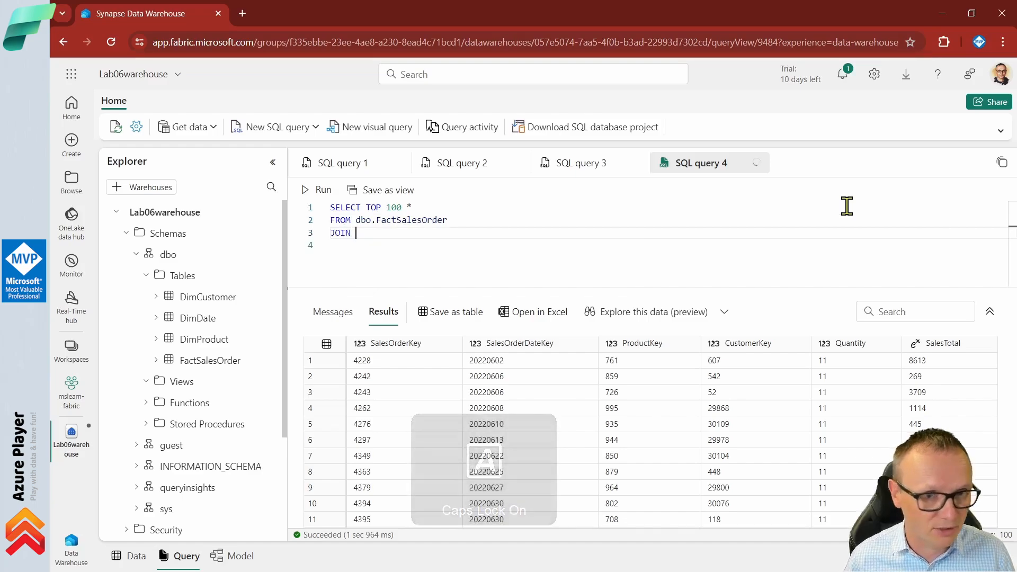
pyautogui.press('capslock')
pyautogui.write('D')
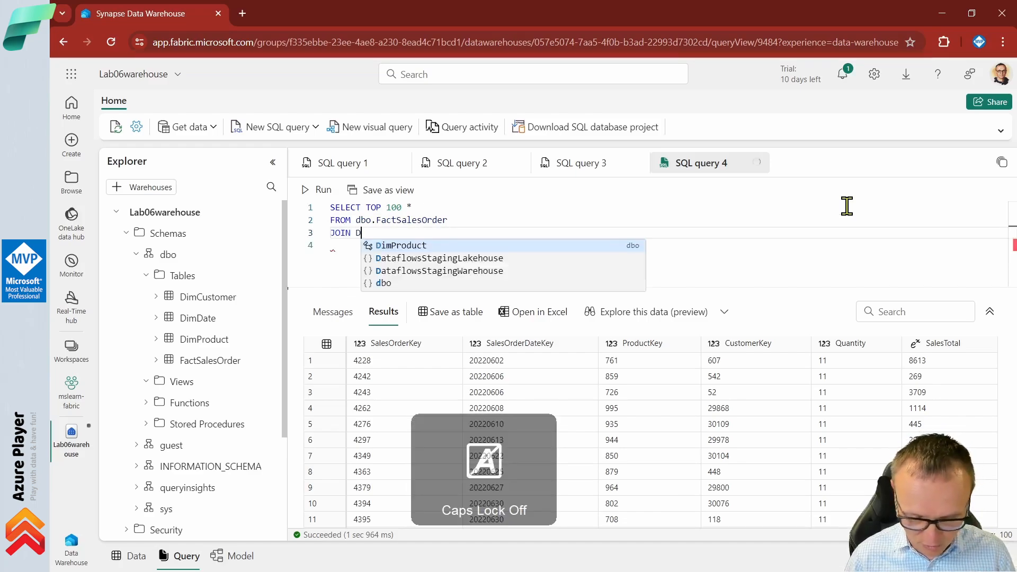
pyautogui.write('imDate')
pyautogui.write('dbo.')
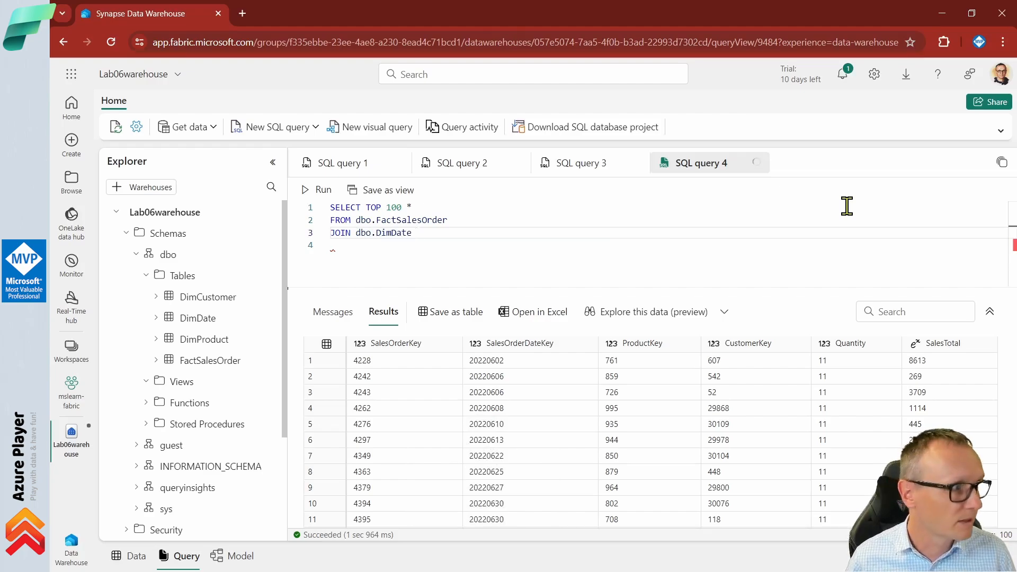
pyautogui.write(' as d ')
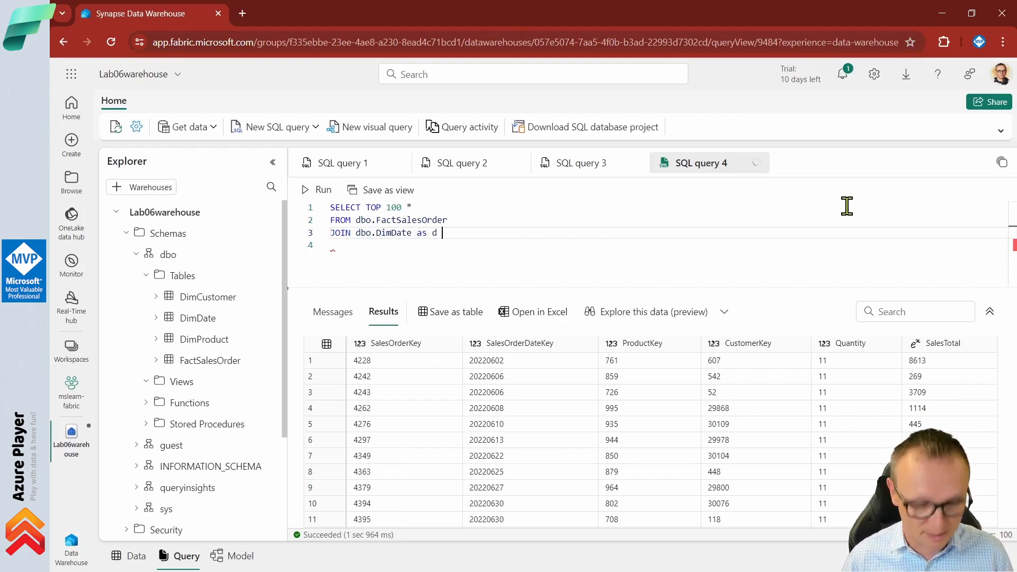
pyautogui.write('ON d.')
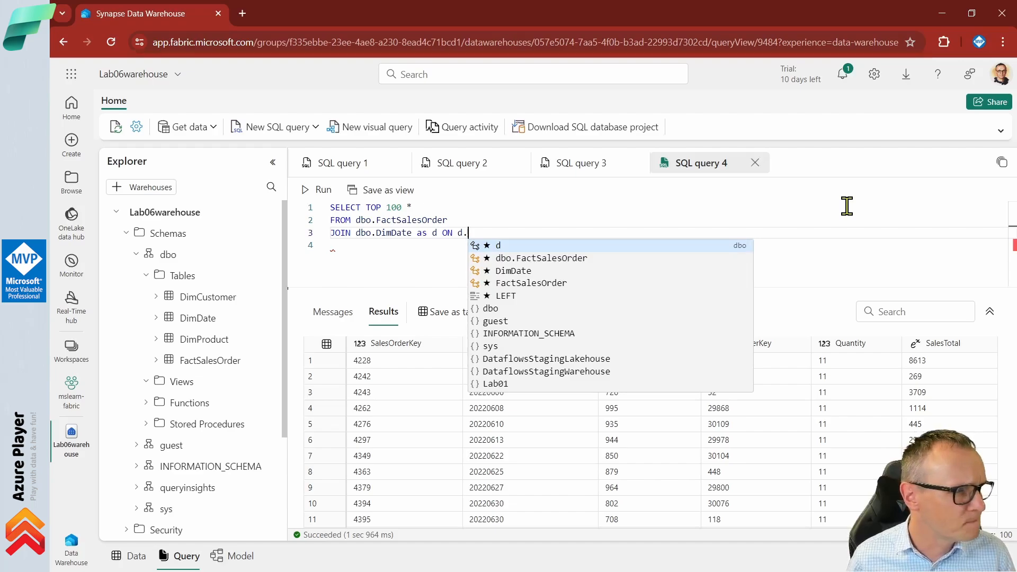
pyautogui.write('Date')
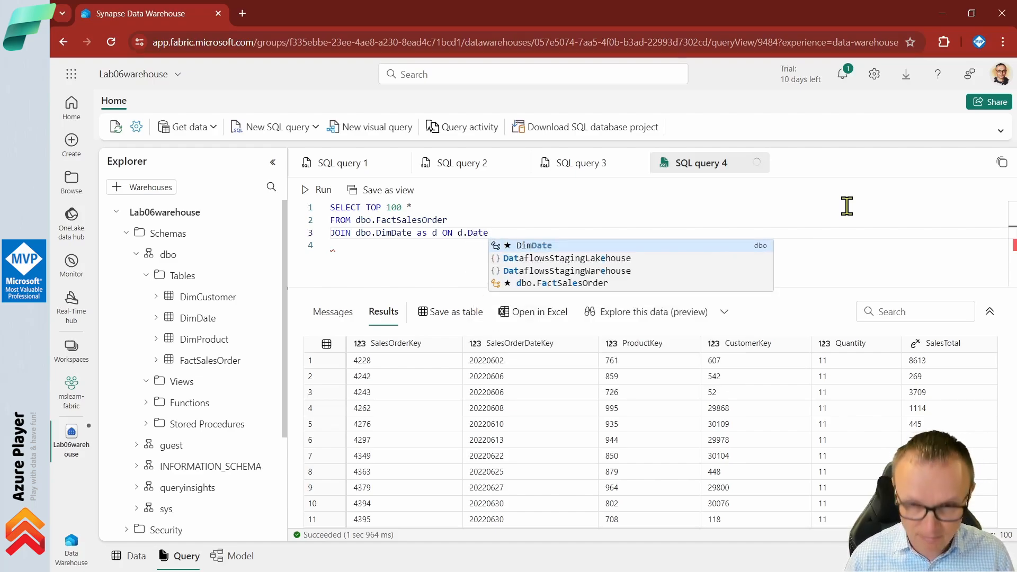
pyautogui.write('Key')
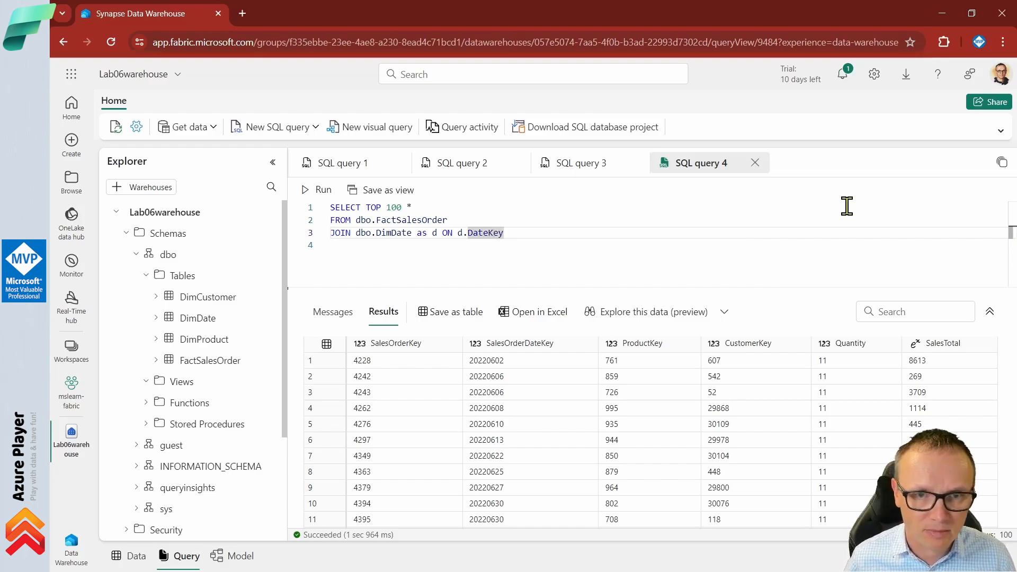
pyautogui.write(' =')
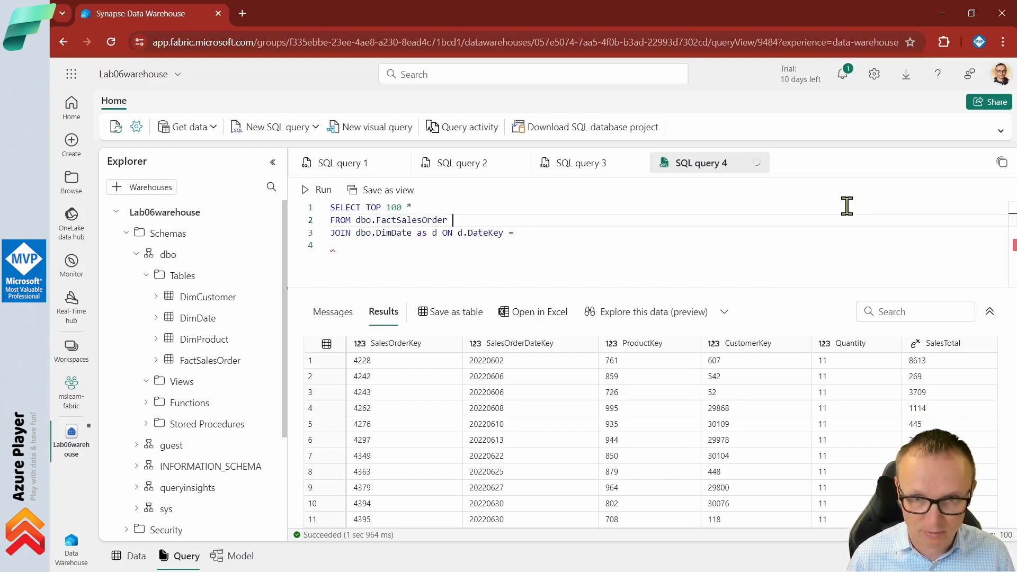
# - Alias dbo.FactSalesOrder as so and complete the join condition with so.SalesOrderDateKey
pyautogui.write(' as s')
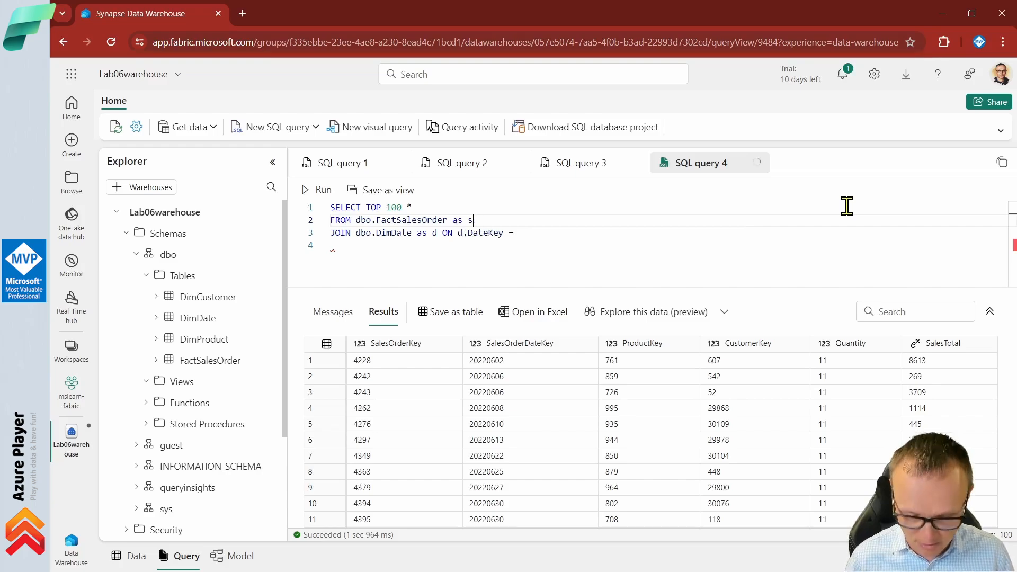
pyautogui.write('o')
pyautogui.press('Down')
pyautogui.press('Escape')
pyautogui.press('Down')
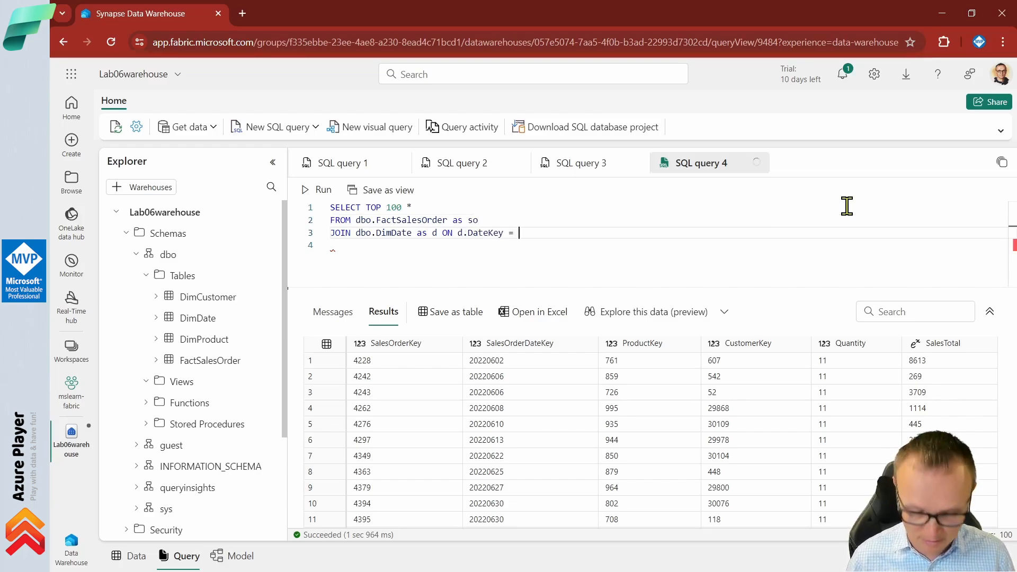
pyautogui.write('so.Saled')
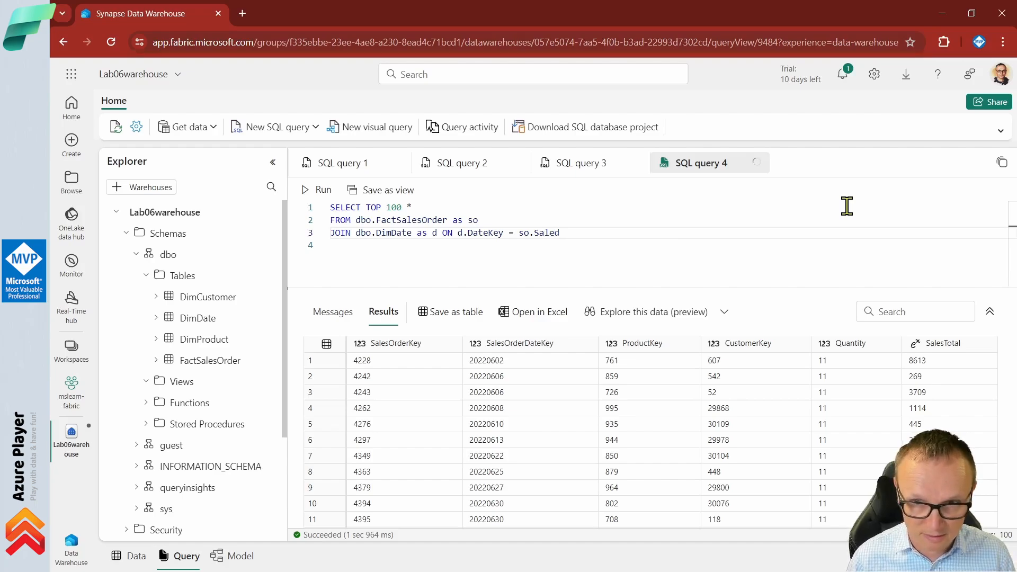
pyautogui.press('BackSpace')
pyautogui.write('sOrder')
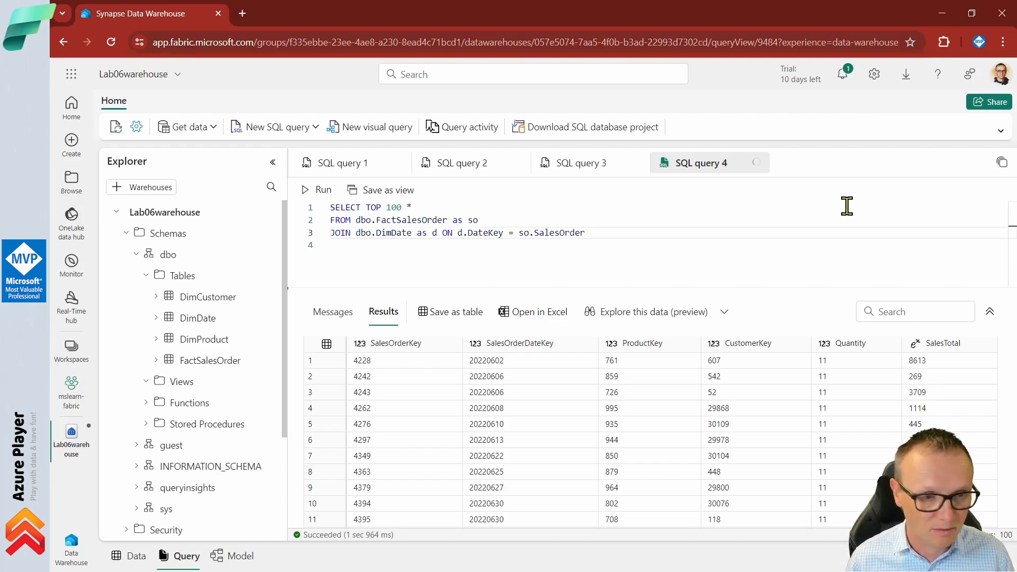
pyautogui.write('DateKey')
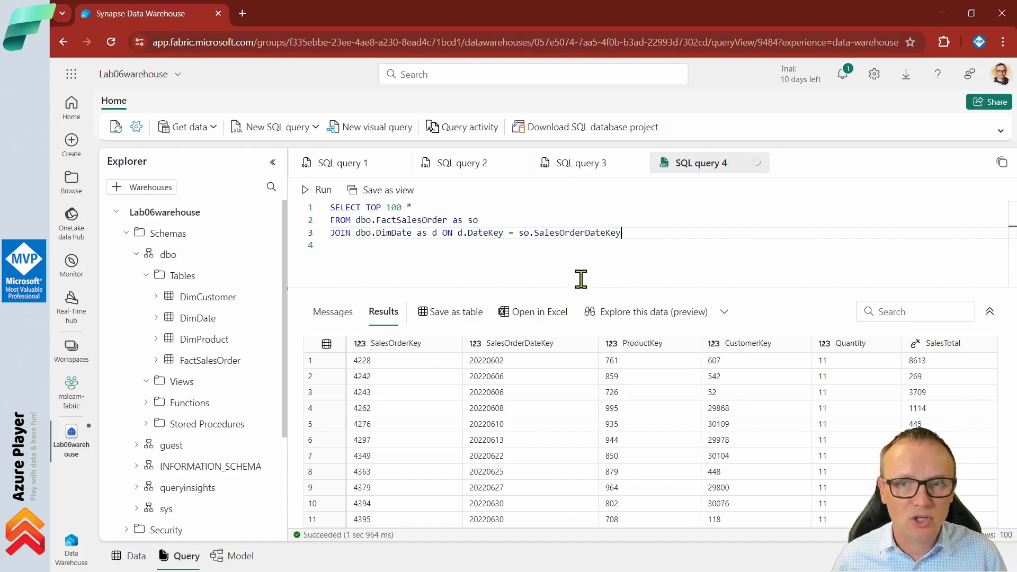
# - Reload the warehouse page that holds SQL query 4
pyautogui.hotkey('ctrl', 'a')
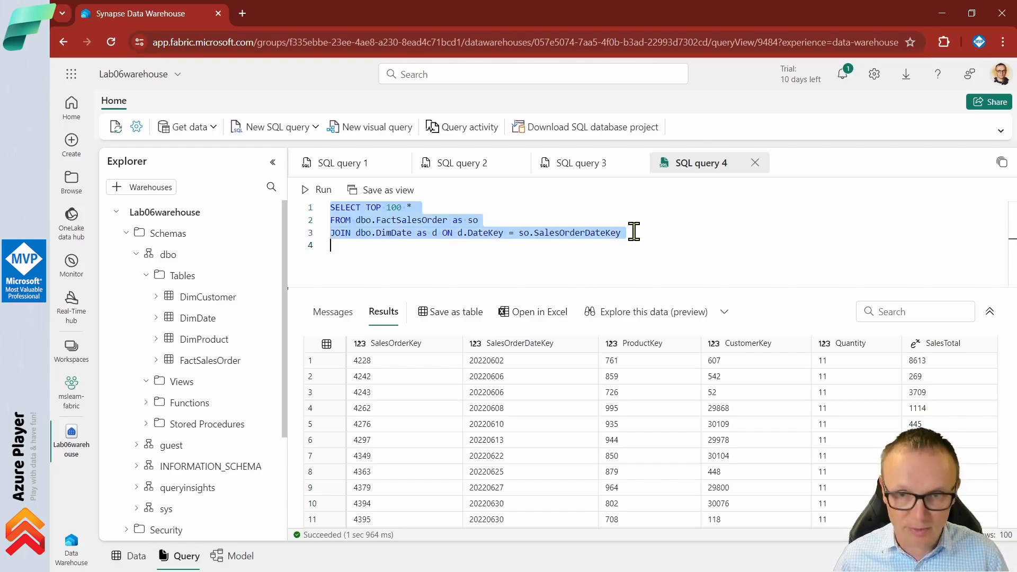
pyautogui.click(634, 231)
pyautogui.press('F5')
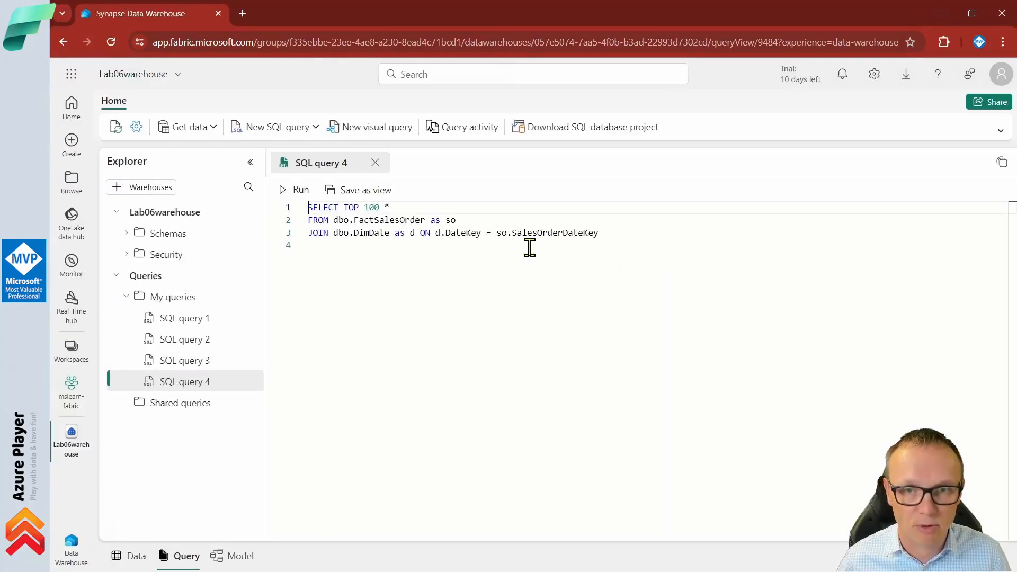
# - Replace so.SalesOrderDateKey in the join condition with the same column chosen from the code suggestions
pyautogui.click(710, 231)
pyautogui.hotkey('ctrl', 'shift', 'Left')
pyautogui.hotkey('ctrl', 'shift', 'Left')
pyautogui.hotkey('ctrl', 'shift', 'Left')
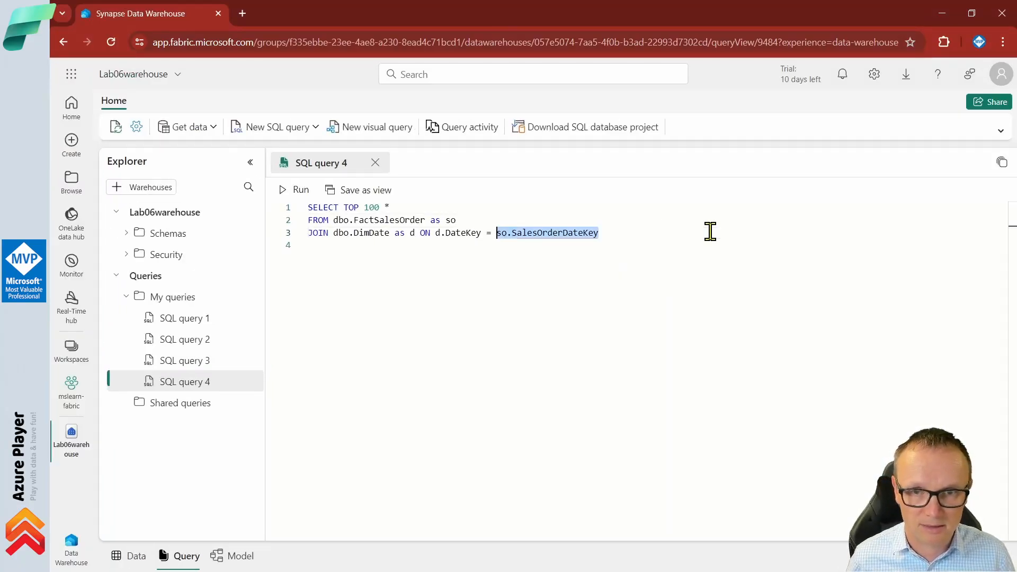
pyautogui.press('BackSpace')
pyautogui.write('so.Sa')
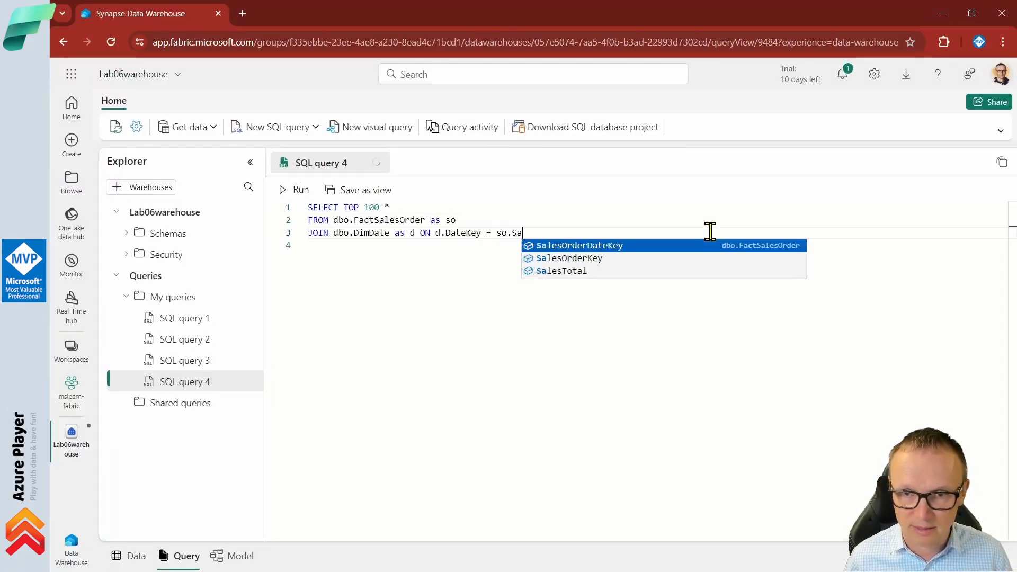
pyautogui.press('Tab')
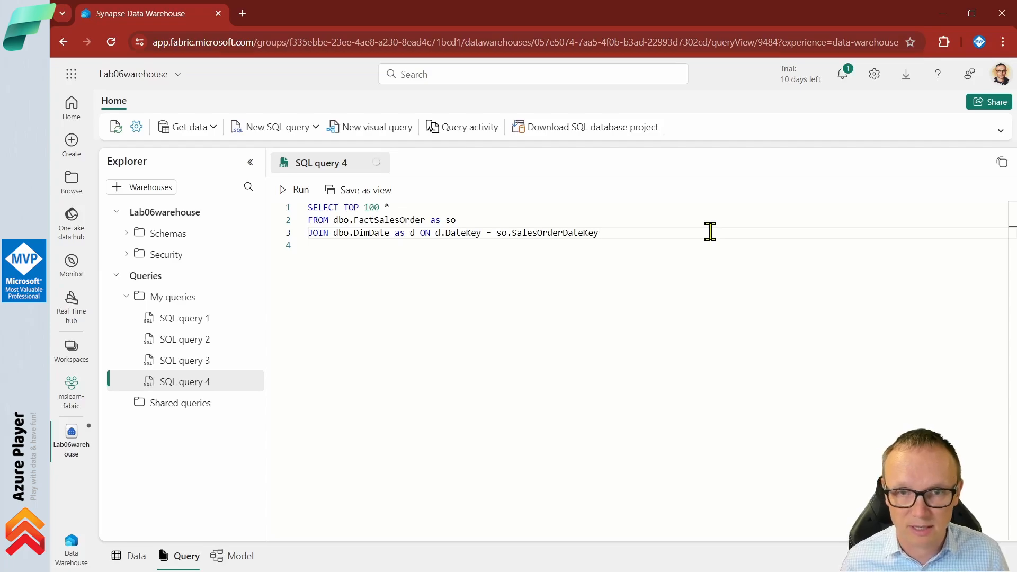
# - Re-enter DateKey after the d alias in the join condition and add an empty line below the join
pyautogui.hotkey('ctrl', 'shift', 'Left')
pyautogui.hotkey('ctrl', 'shift', 'Left')
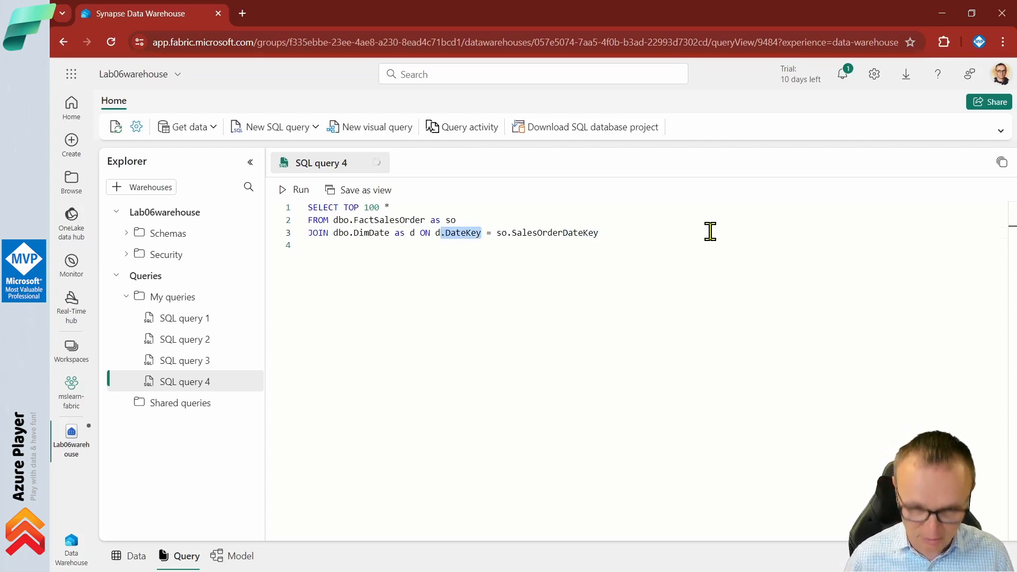
pyautogui.write('.Da')
pyautogui.press('Down')
pyautogui.press('Tab')
pyautogui.press('End')
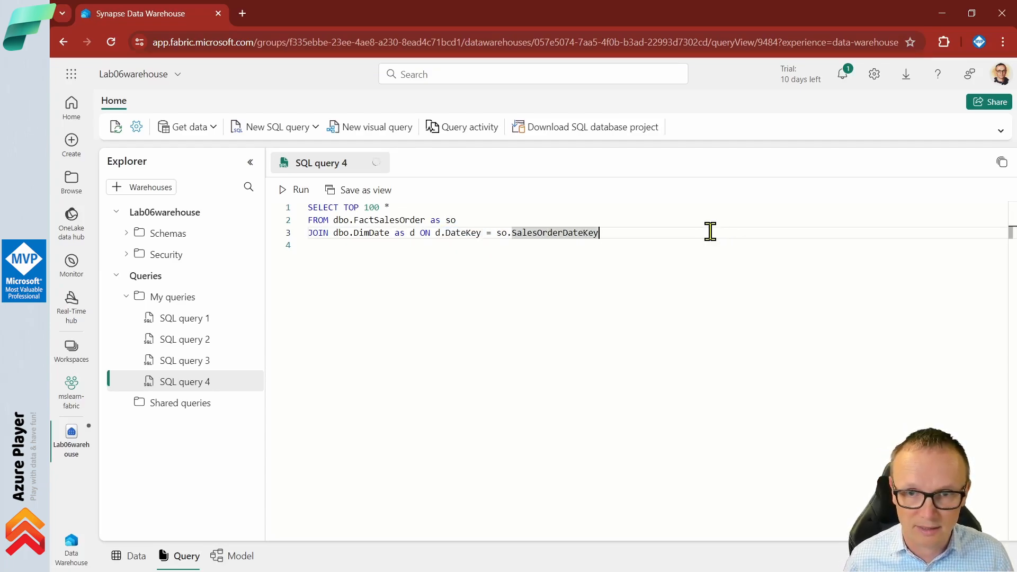
pyautogui.press('Return')
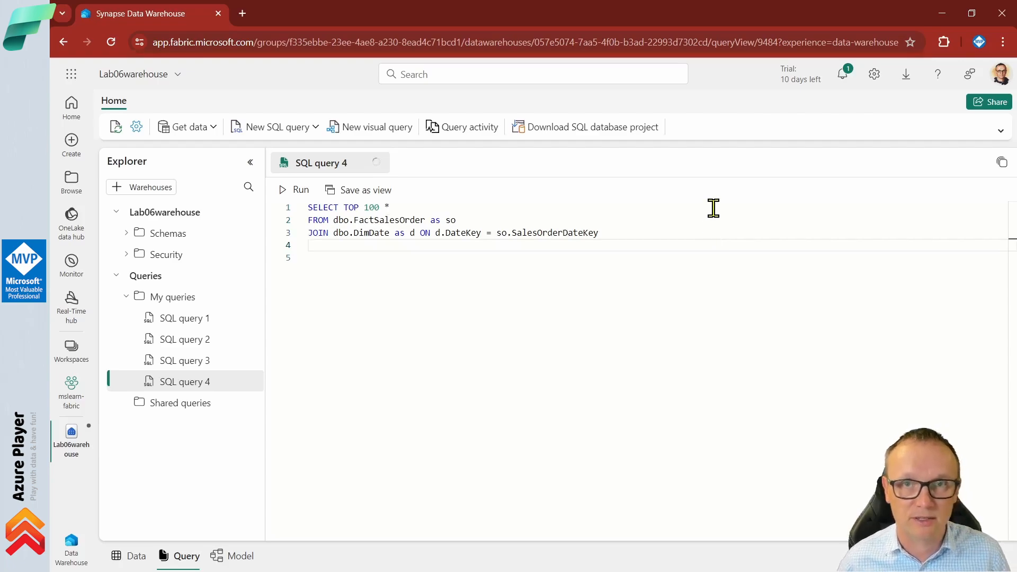
# - Replace TOP 100 * in the SELECT clause with d.[Year] as CalandarYear
pyautogui.click(607, 233)
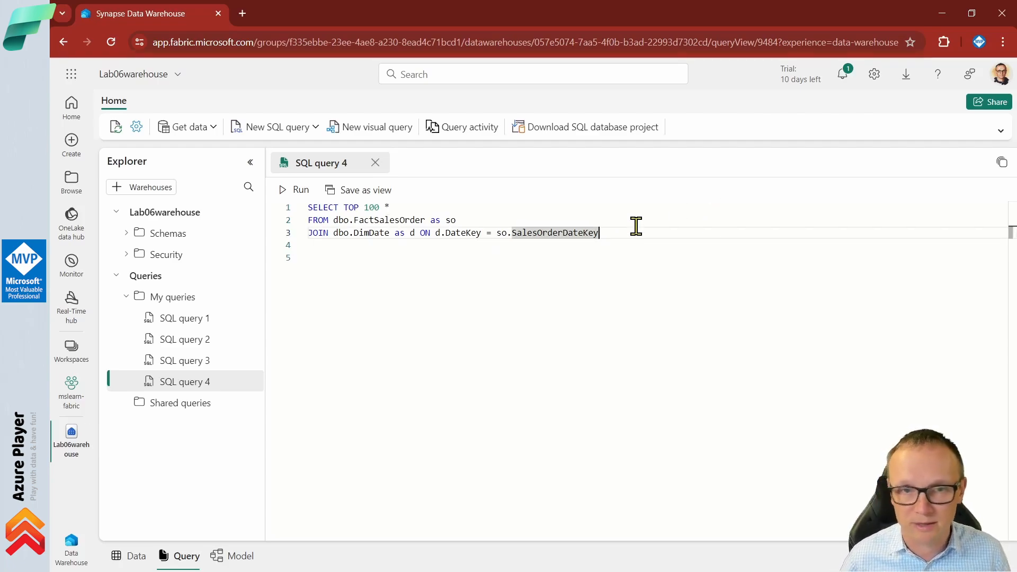
pyautogui.press('Down')
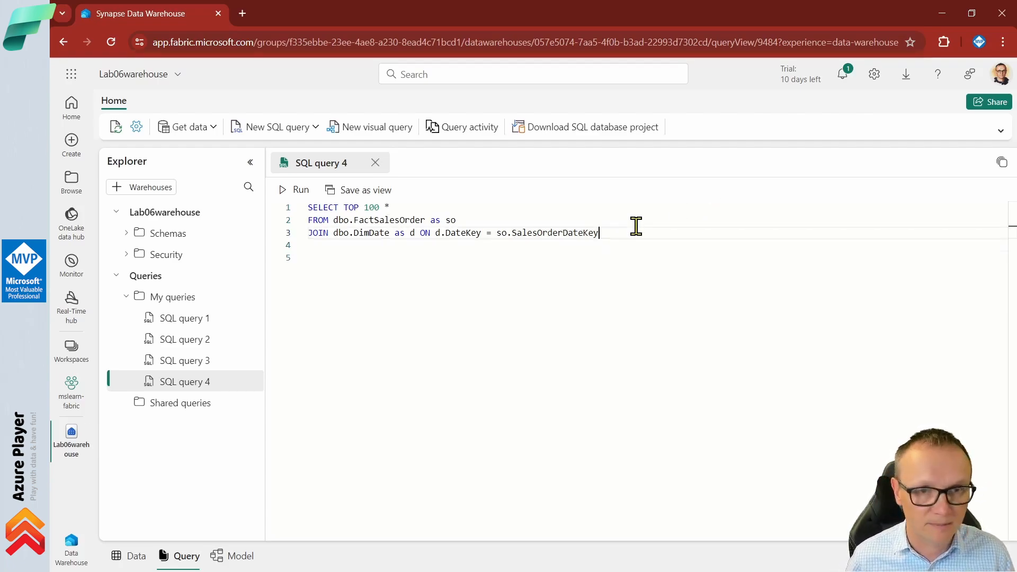
pyautogui.press('Up')
pyautogui.press('Up')
pyautogui.hotkey('ctrl', 'shift', 'Left')
pyautogui.hotkey('ctrl', 'shift', 'Left')
pyautogui.hotkey('ctrl', 'shift', 'Left')
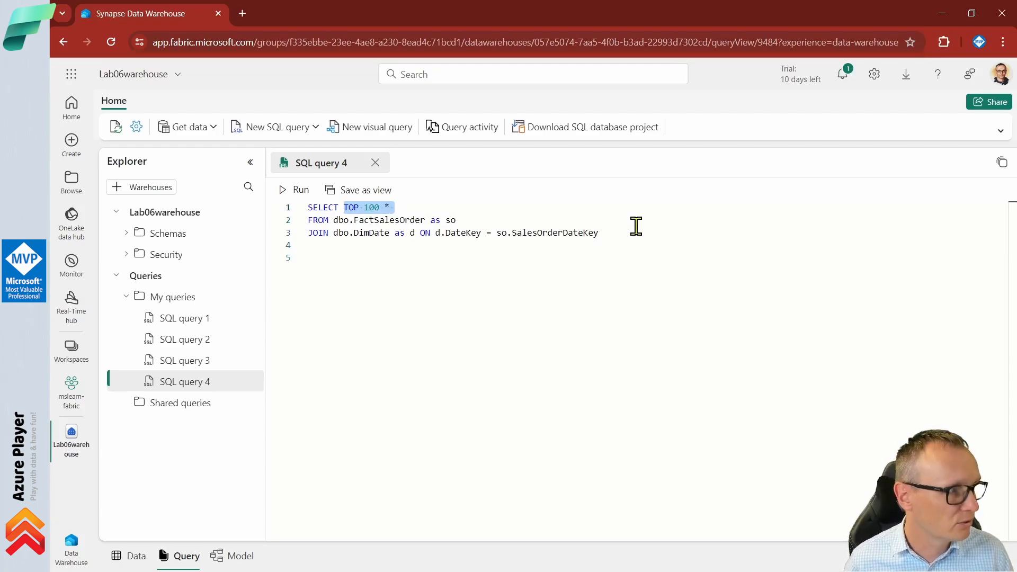
pyautogui.press('BackSpace')
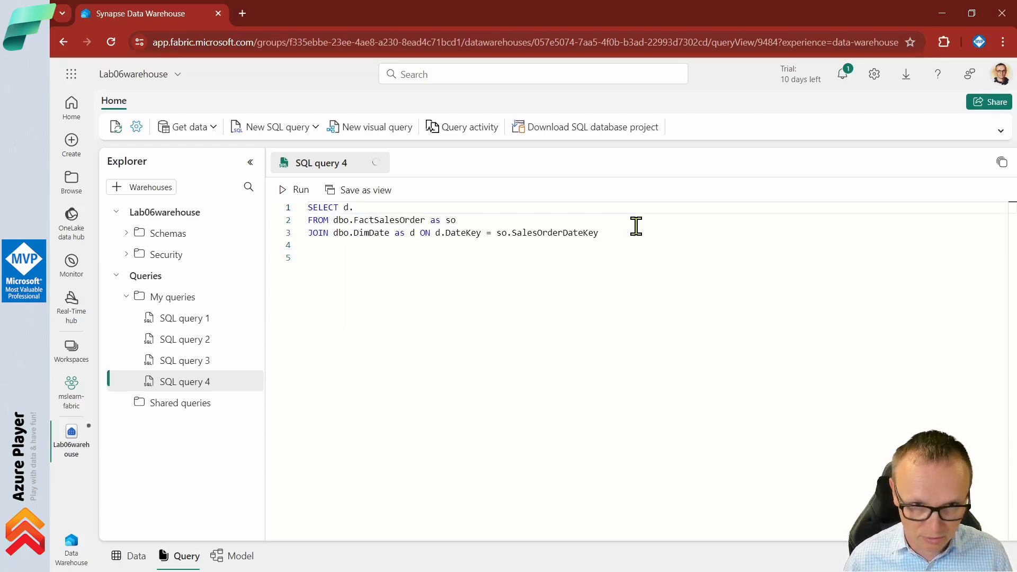
pyautogui.write('d.')
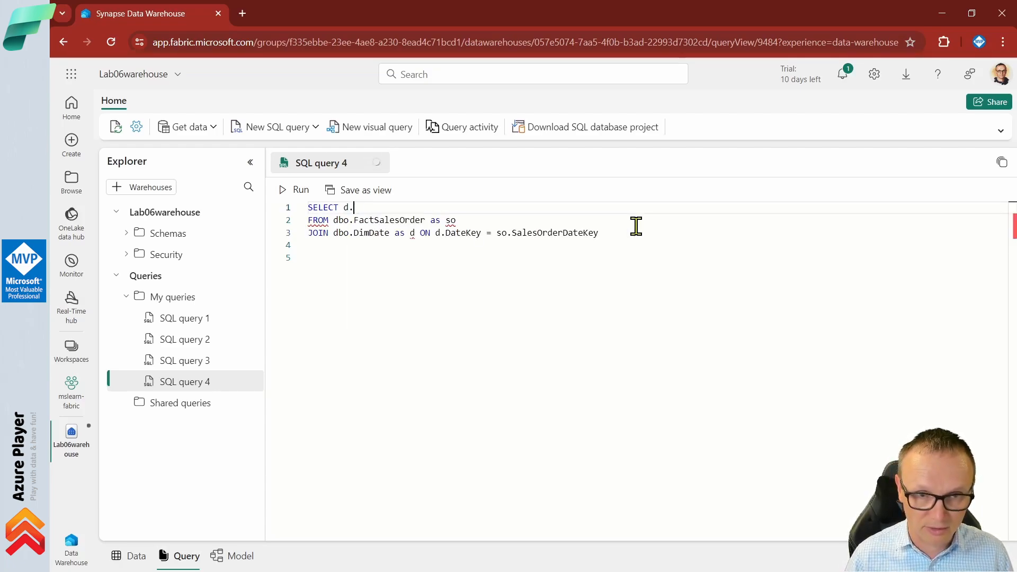
pyautogui.write('[Year')
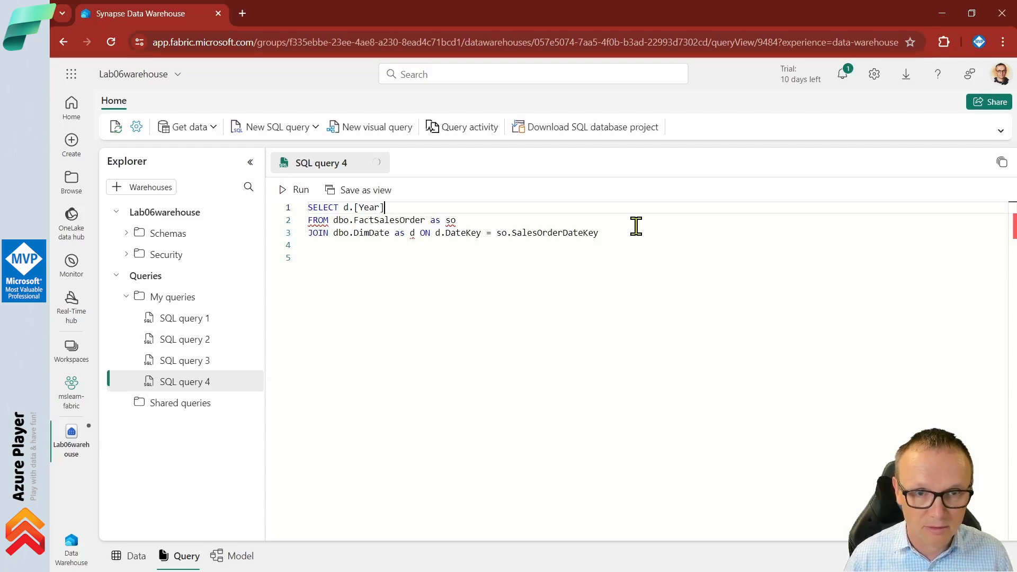
pyautogui.write('CalandarYear')
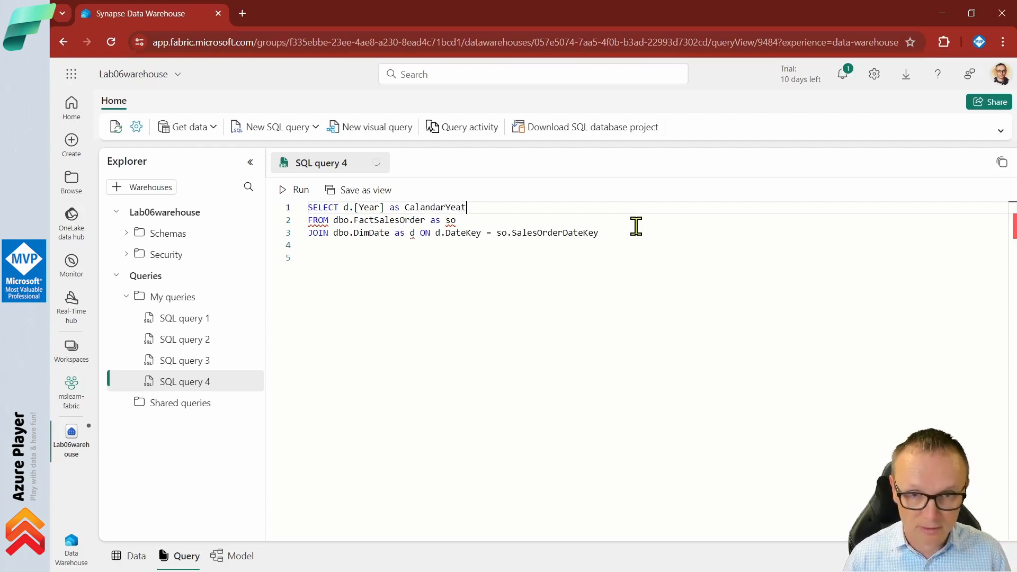
# - Add so.SalesTotal as a second selected column on its own indented line, separated from CalandarYear by a comma
pyautogui.press('Return')
pyautogui.press('Up')
pyautogui.press('End')
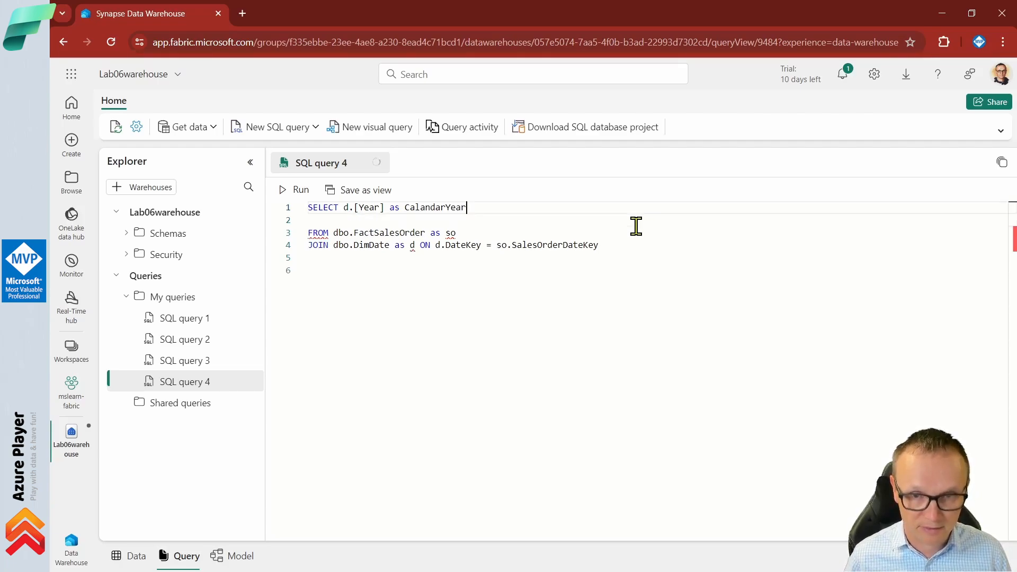
pyautogui.write(',')
pyautogui.press('Down')
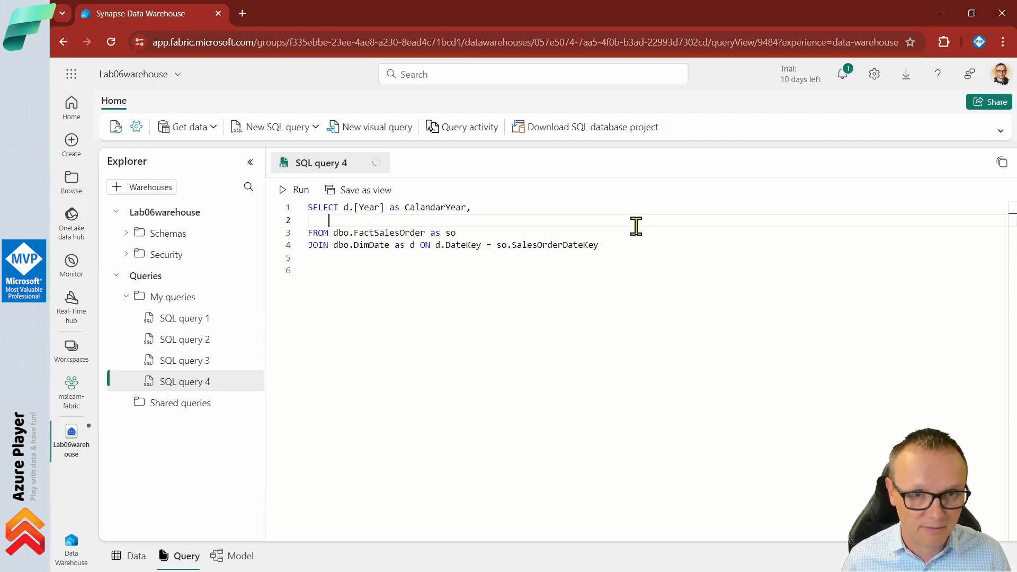
pyautogui.press('Tab')
pyautogui.write('so.')
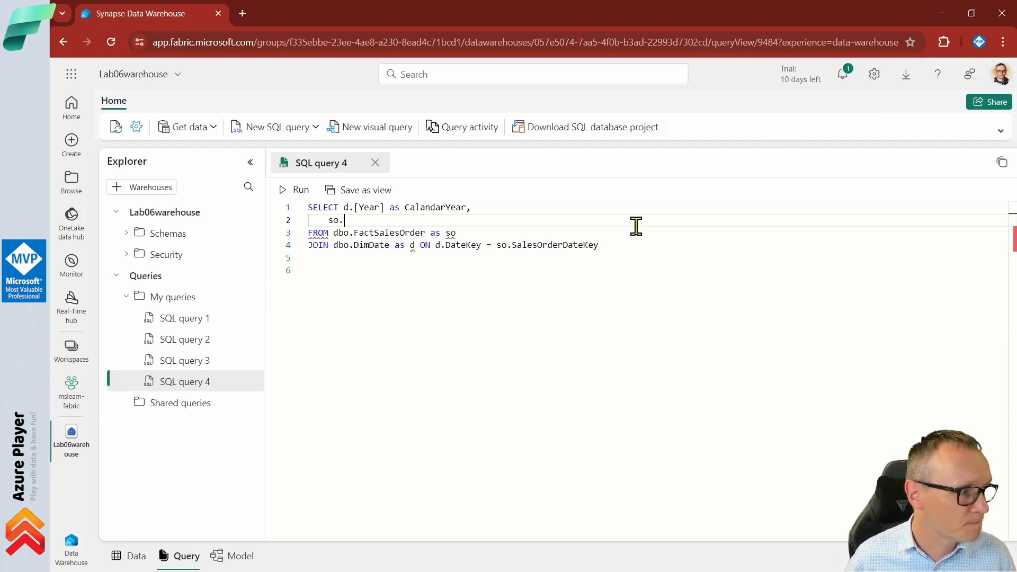
pyautogui.write('Sales')
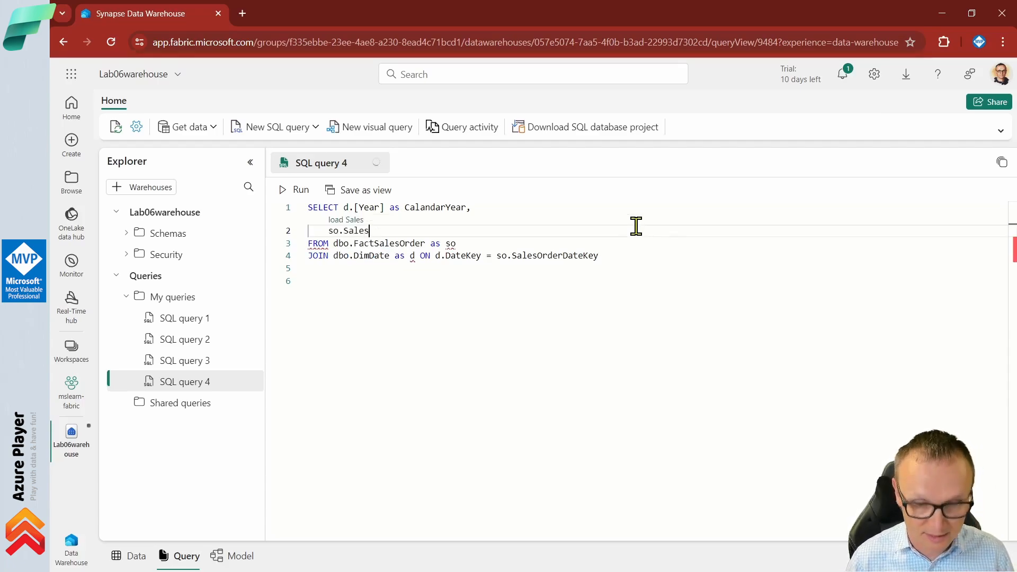
pyautogui.write('Total')
pyautogui.press('Down')
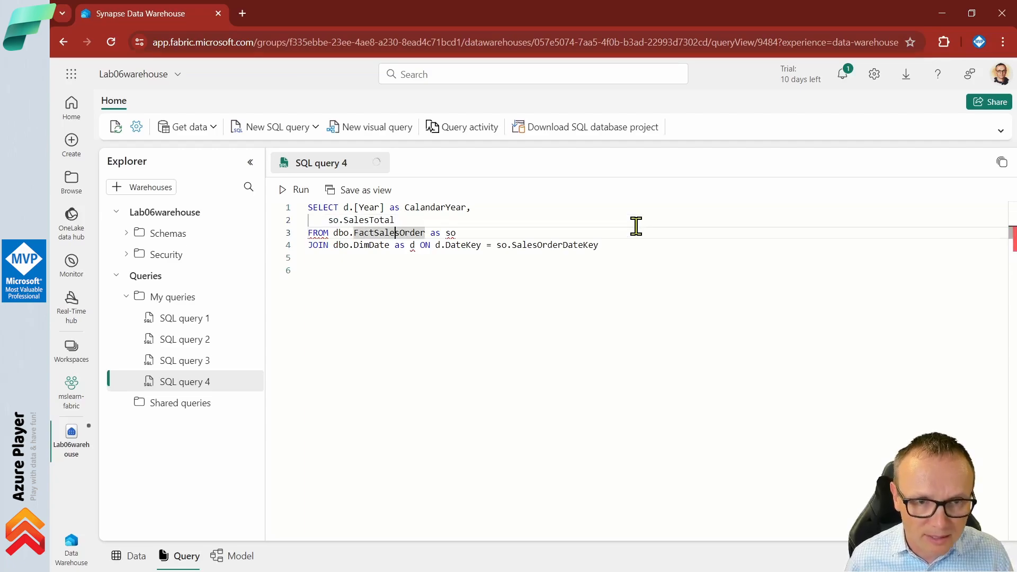
pyautogui.press('Up')
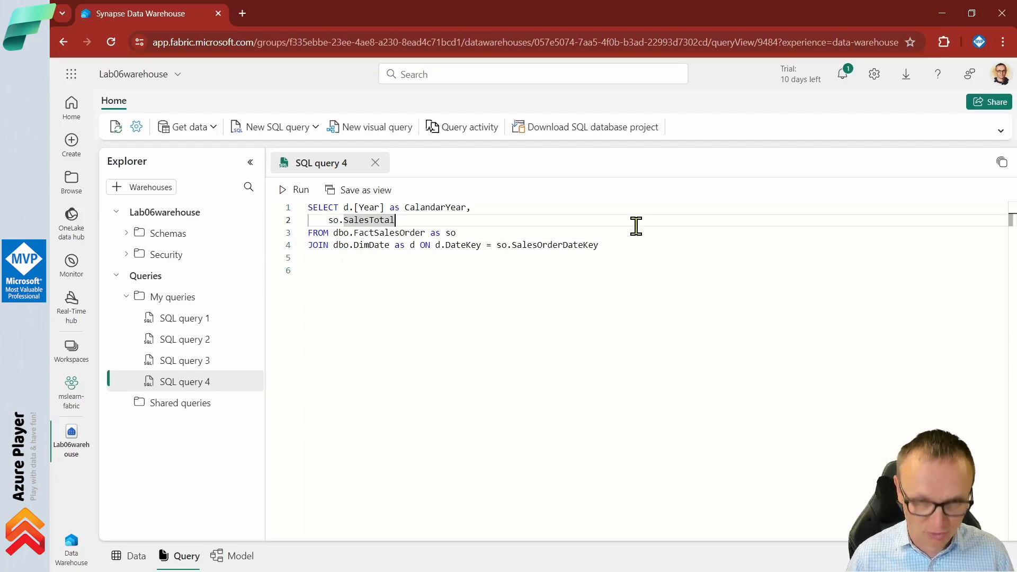
# - Wrap so.SalesTotal in the SUM function and give the result the alias SalesRevenue
pyautogui.press('Home')
pyautogui.write('SUM(')
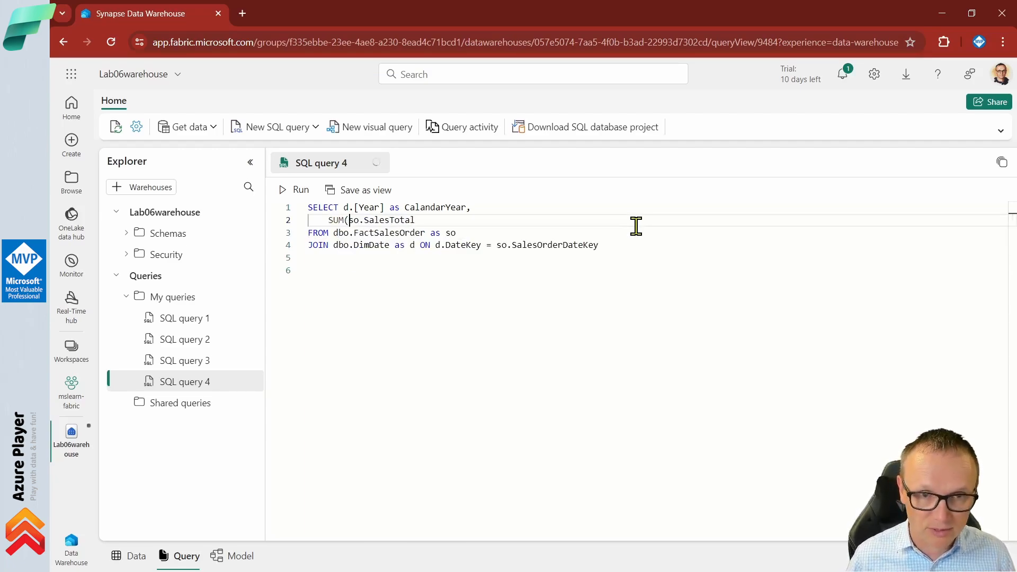
pyautogui.press('End')
pyautogui.write(') as ')
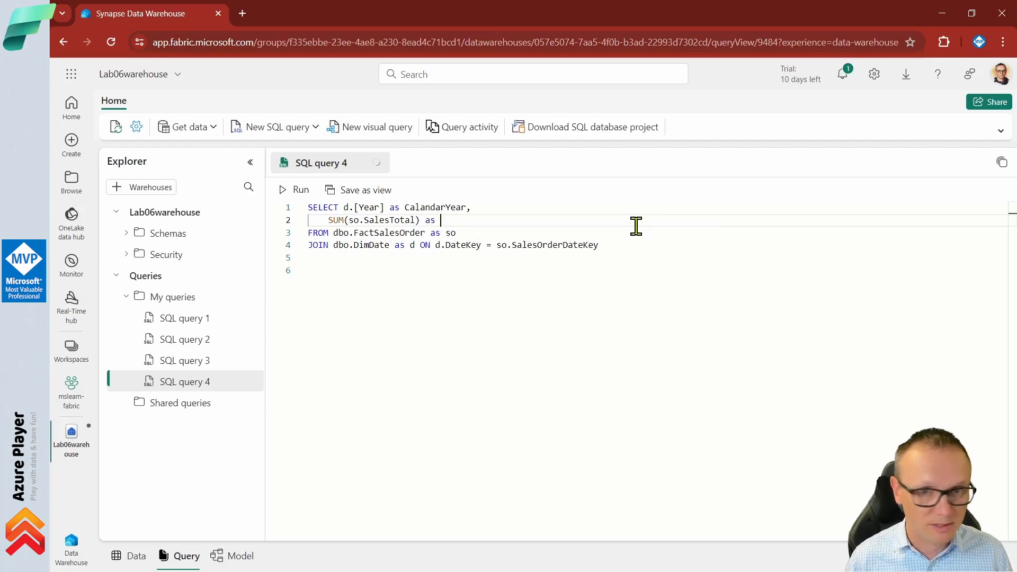
pyautogui.write('Tot')
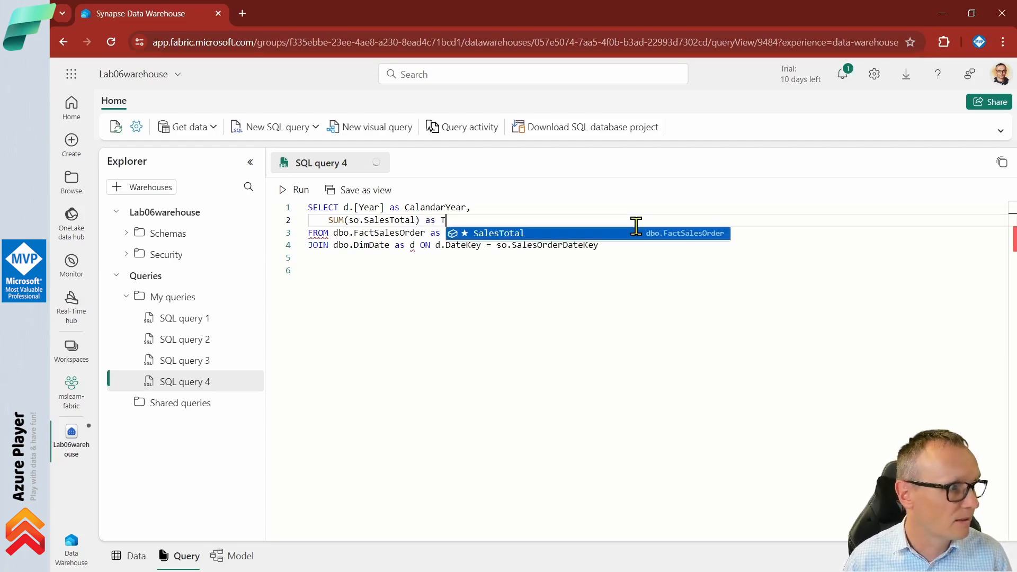
pyautogui.press('BackSpace')
pyautogui.press('BackSpace')
pyautogui.press('BackSpace')
pyautogui.write('Sales')
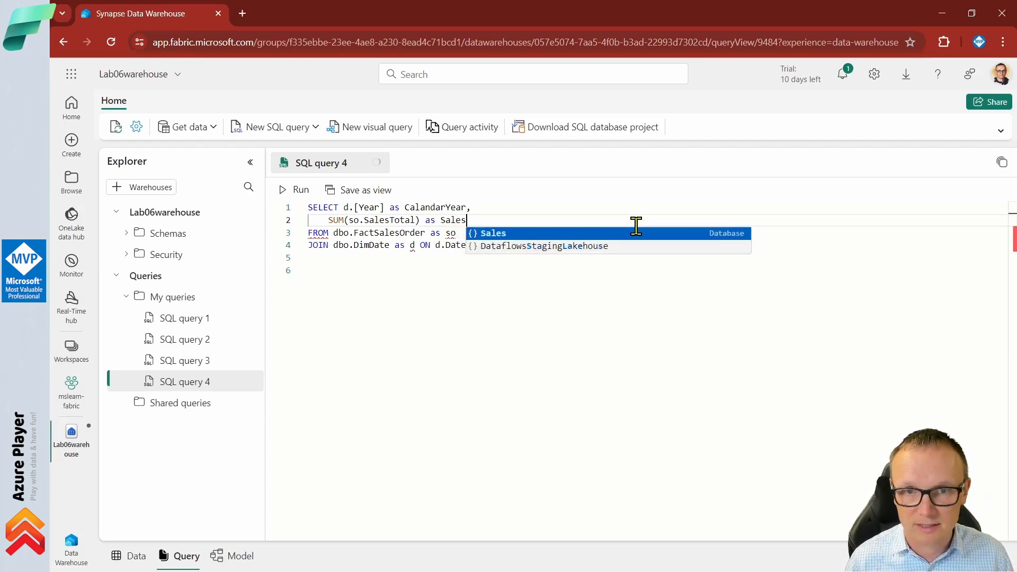
pyautogui.write('Revenue')
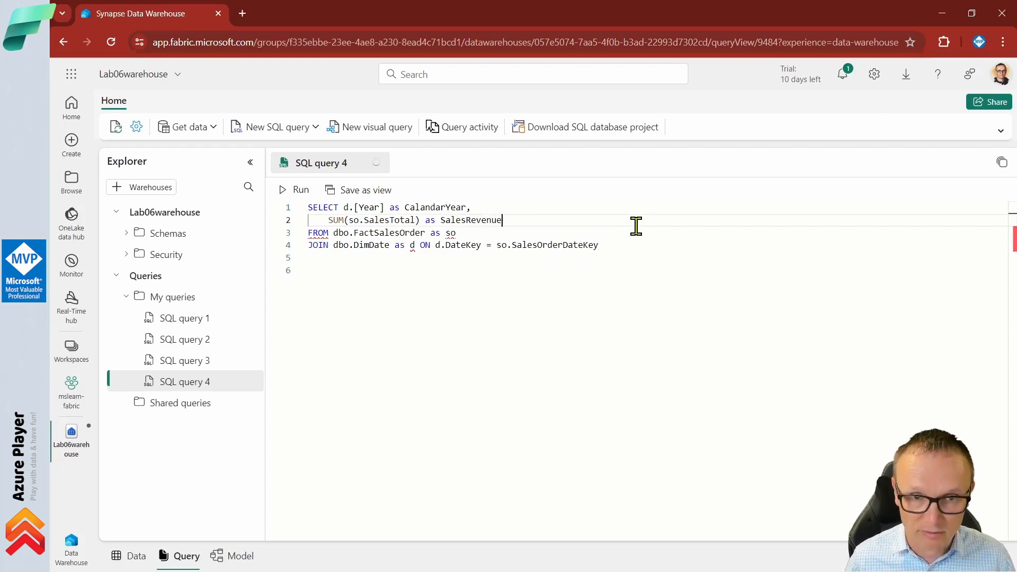
# - Add a GROUP BY d.[Year] clause on a new line below the join condition
pyautogui.press('Down')
pyautogui.press('Down')
pyautogui.press('End')
pyautogui.press('Home')
pyautogui.press('Up')
pyautogui.press('Up')
pyautogui.press('Down')
pyautogui.press('Down')
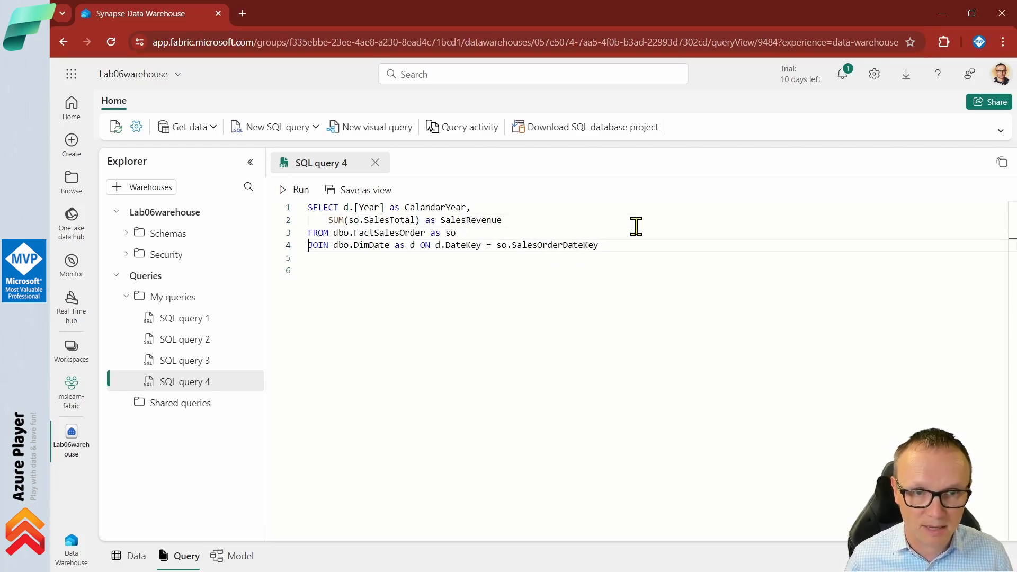
pyautogui.press('End')
pyautogui.press('Return')
pyautogui.press('capslock')
pyautogui.write('GR')
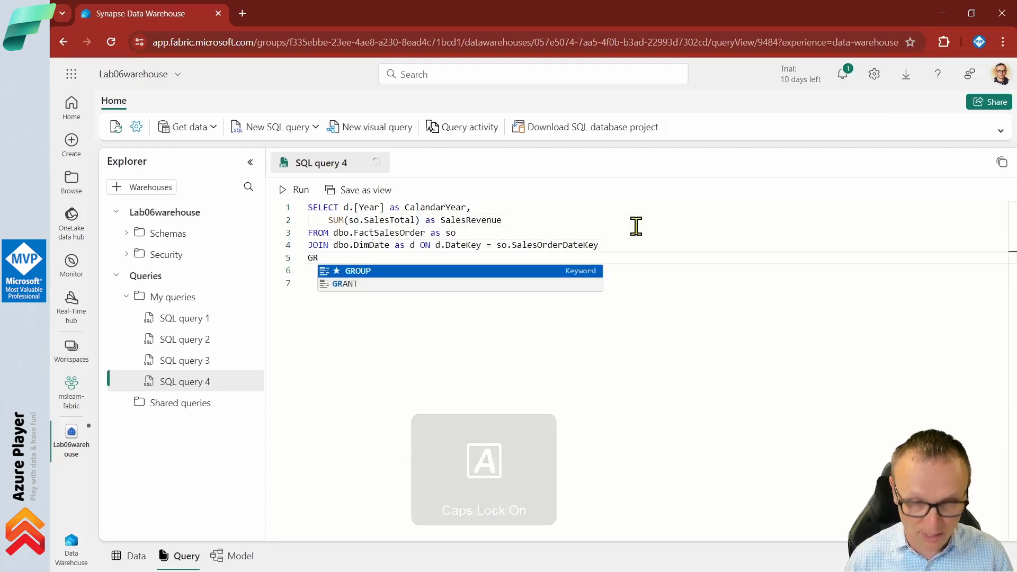
pyautogui.press('Tab')
pyautogui.write('NUY')
pyautogui.press('BackSpace')
pyautogui.press('BackSpace')
pyautogui.press('BackSpace')
pyautogui.write('BY')
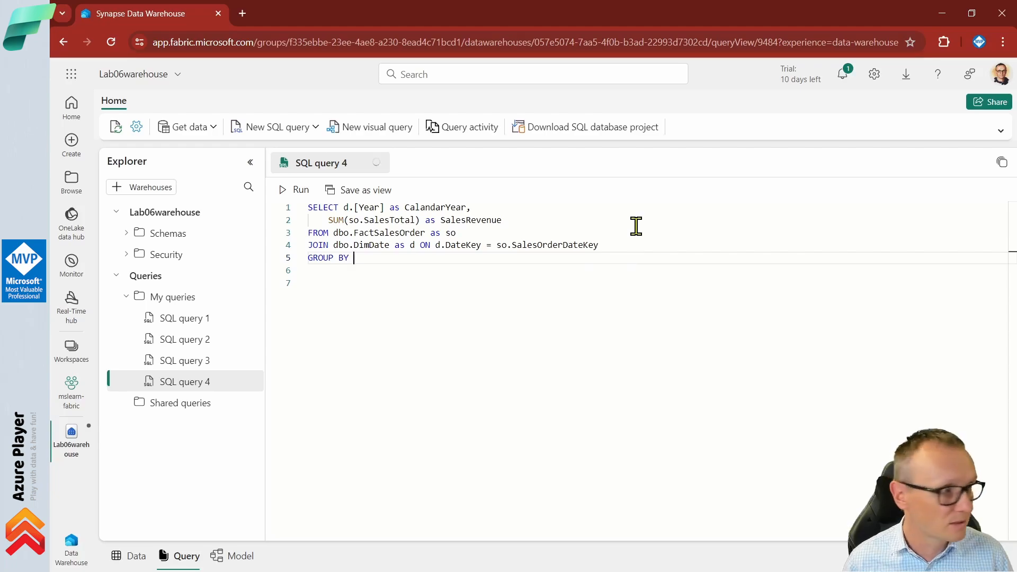
pyautogui.press('capslock')
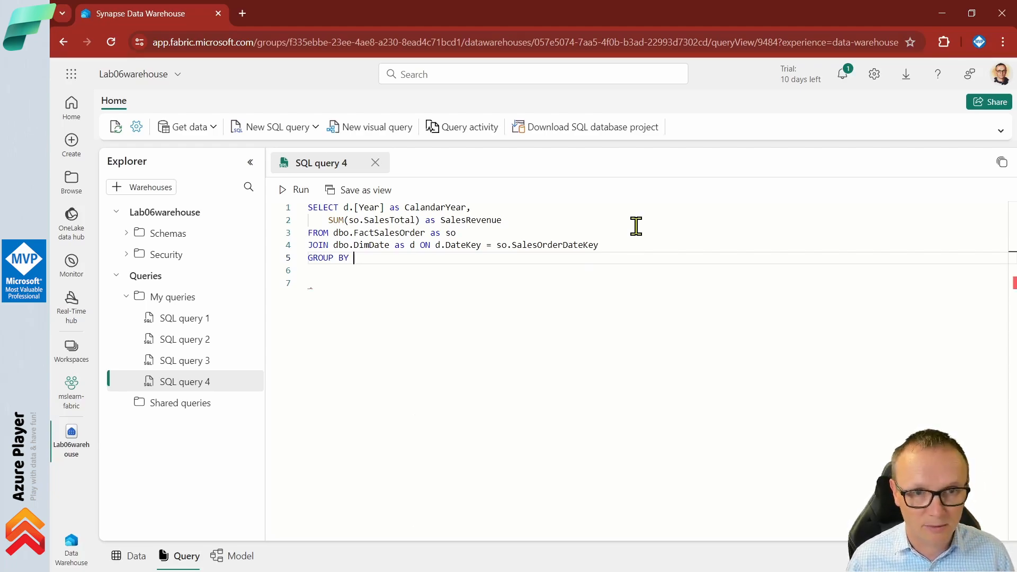
pyautogui.write('d.[Year')
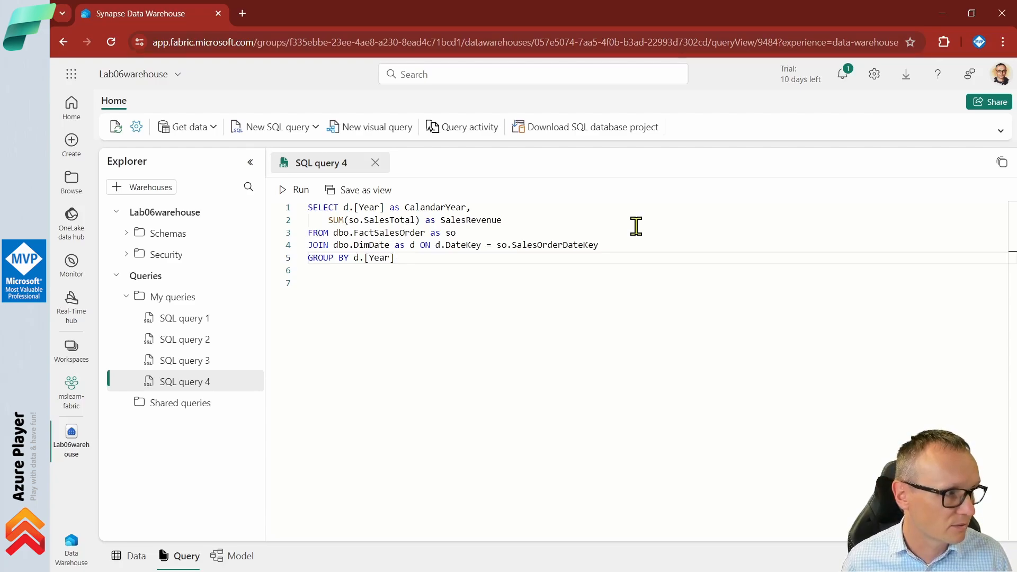
# - Add an ORDER BY clause below the grouping using the copied alias CalandarYear, and run the query
pyautogui.press('Return')
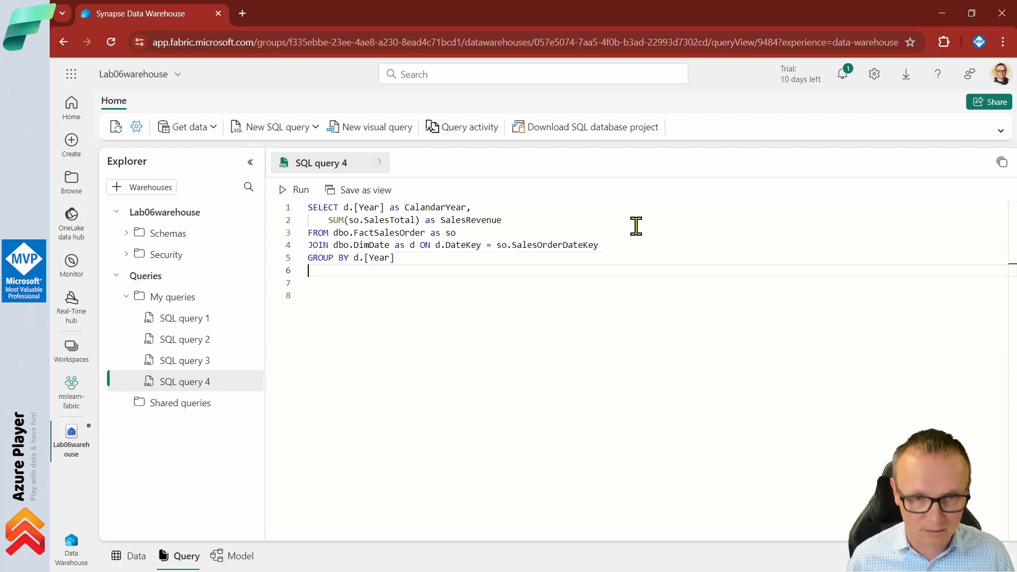
pyautogui.press('capslock')
pyautogui.write('ORDER BY')
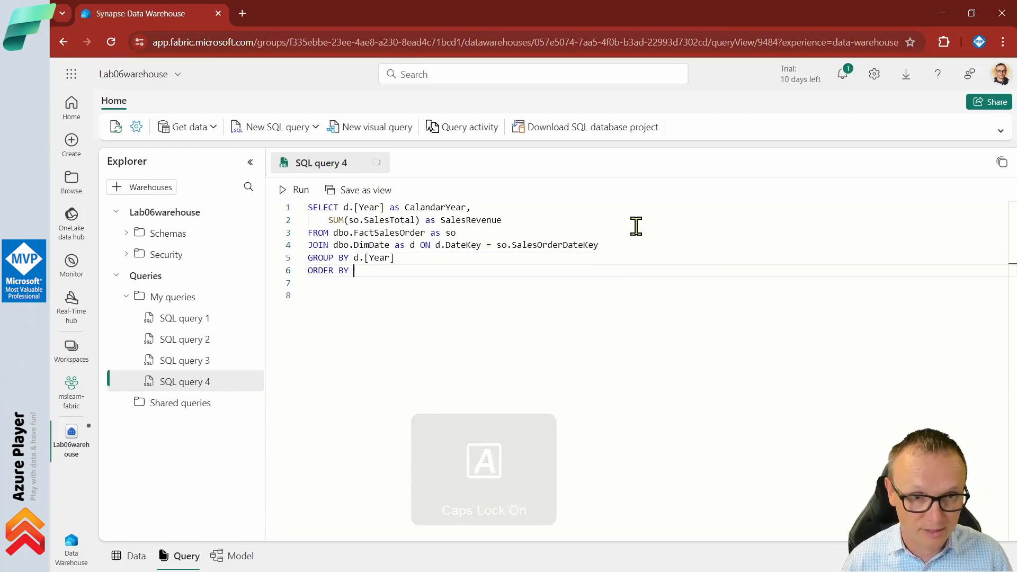
pyautogui.press('capslock')
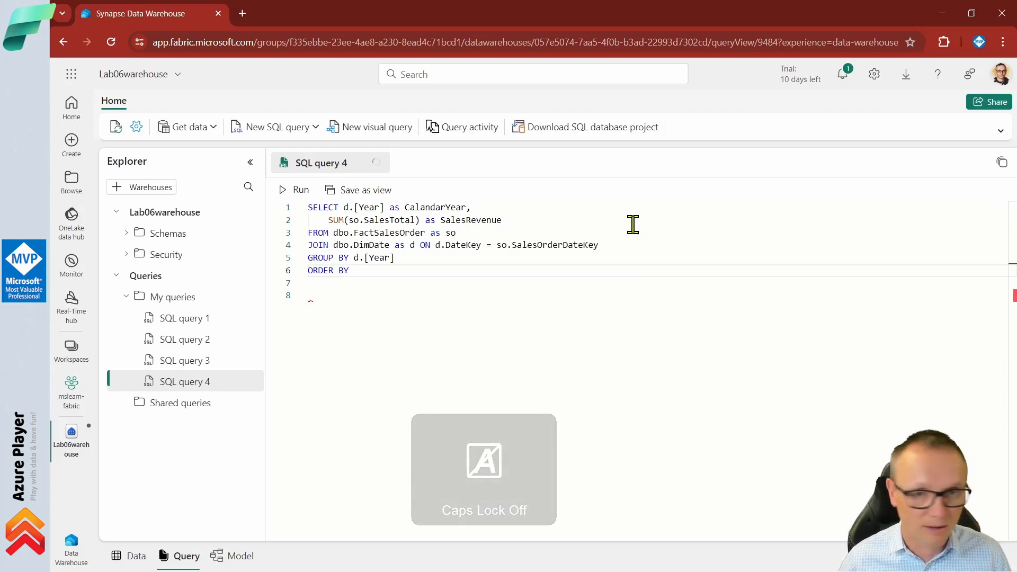
pyautogui.doubleClick(431, 207)
pyautogui.hotkey('ctrl', 'c')
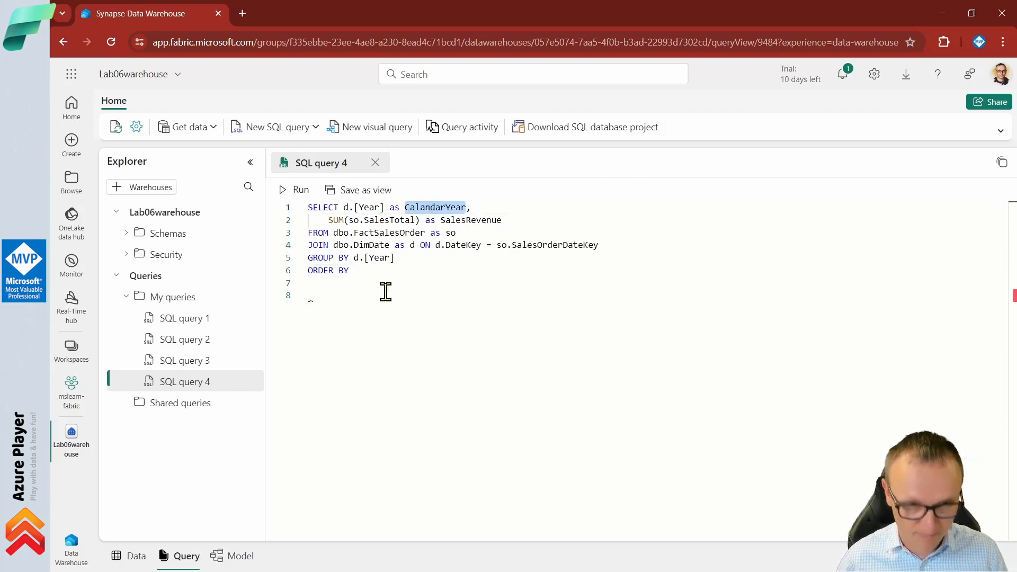
pyautogui.click(367, 269)
pyautogui.hotkey('ctrl', 'v')
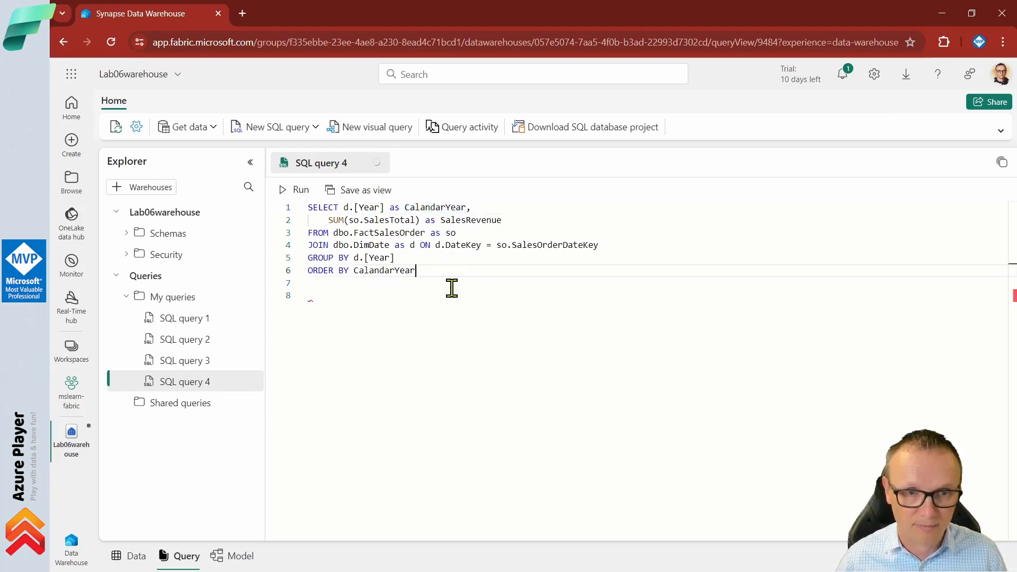
pyautogui.click(296, 191)
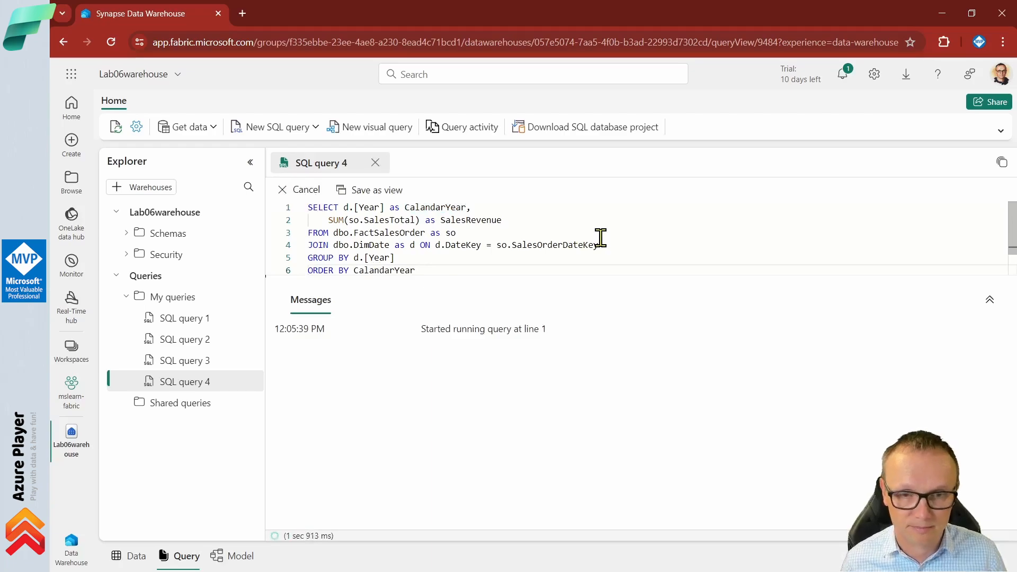
pyautogui.click(675, 349)
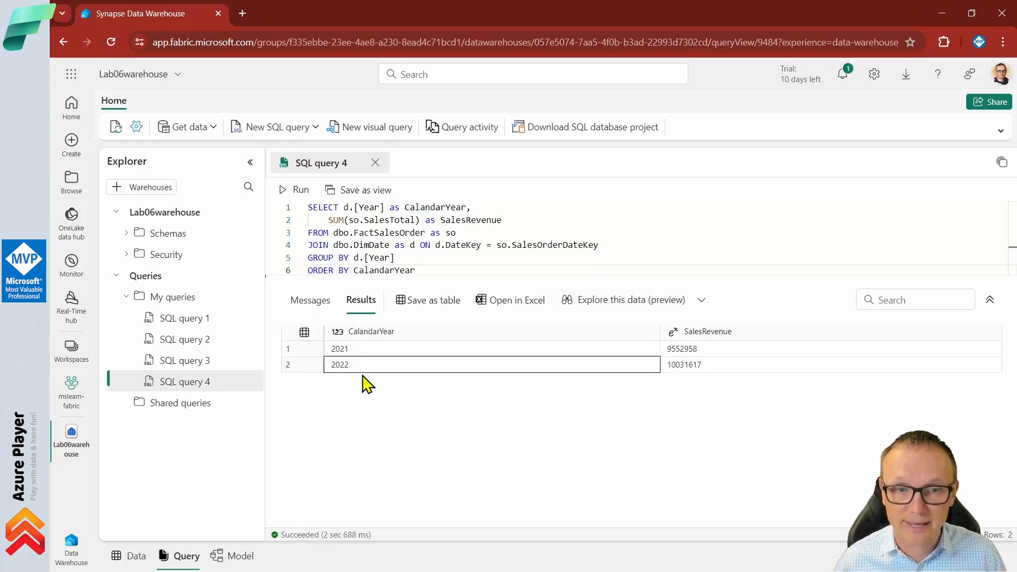
# - Insert d.[Month] as CalendarMonth on its own line between the year and revenue columns of the SELECT list
pyautogui.click(510, 206)
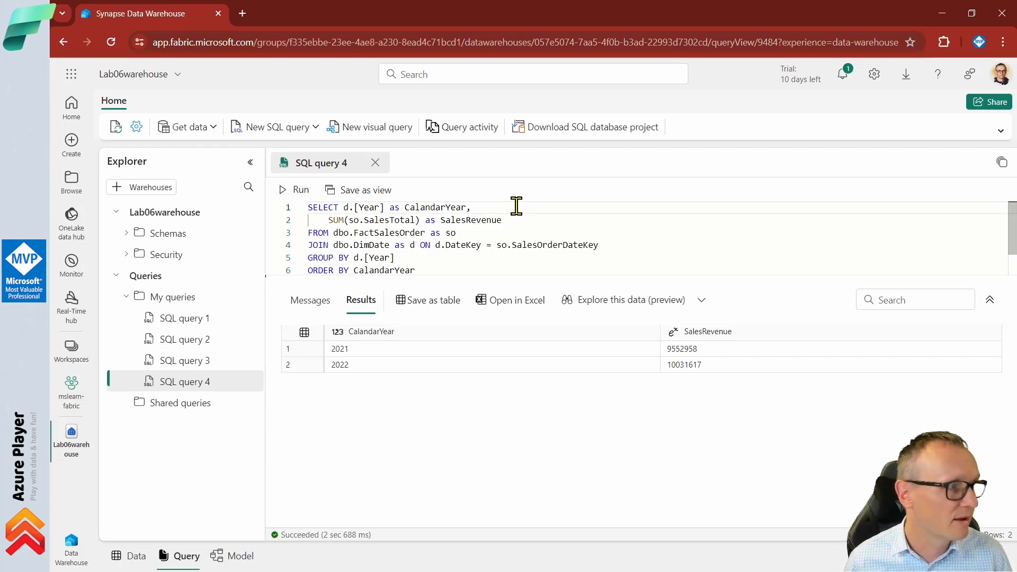
pyautogui.press('Return')
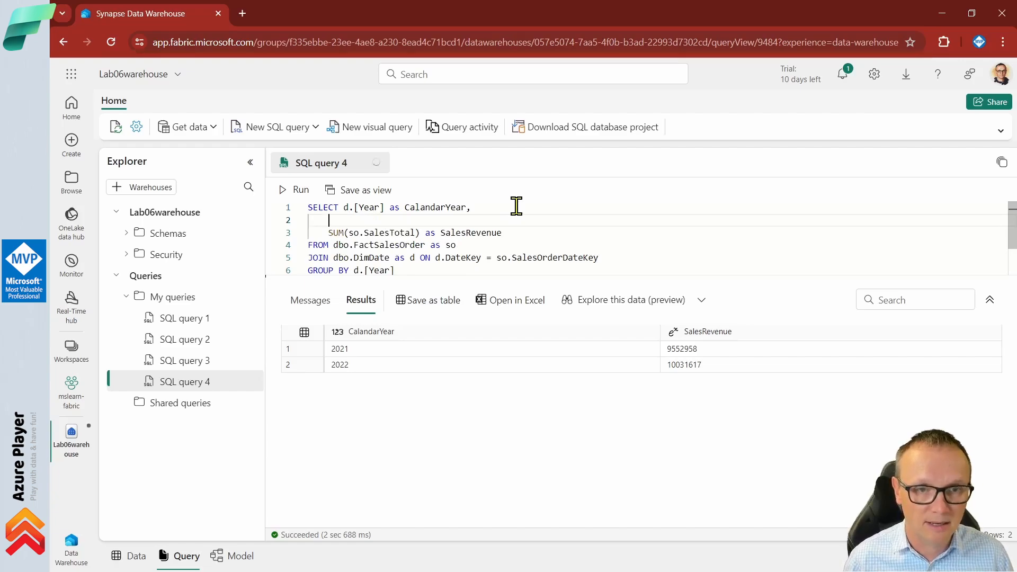
pyautogui.write('d.[Month')
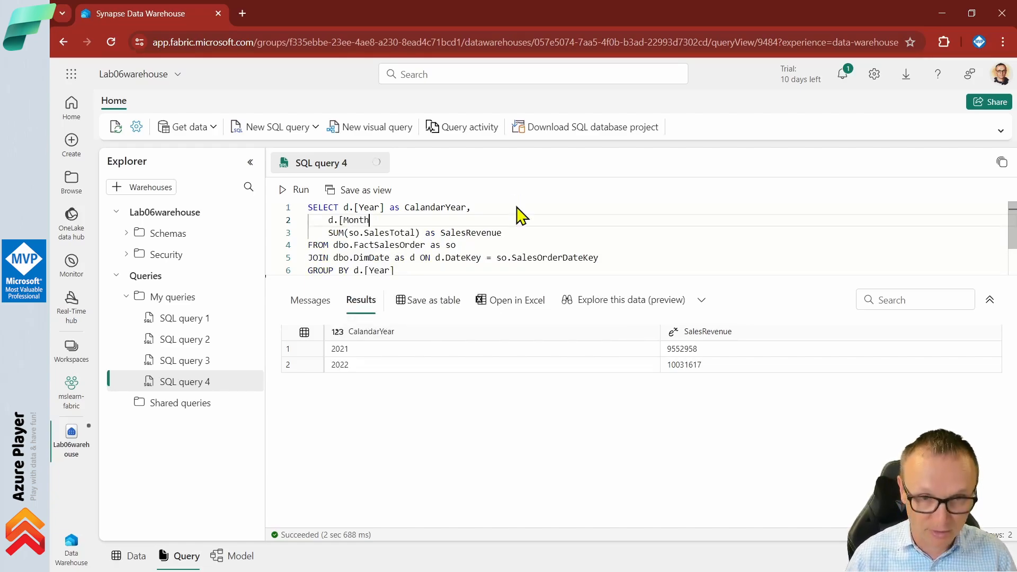
pyautogui.write('] as CalendarMonth')
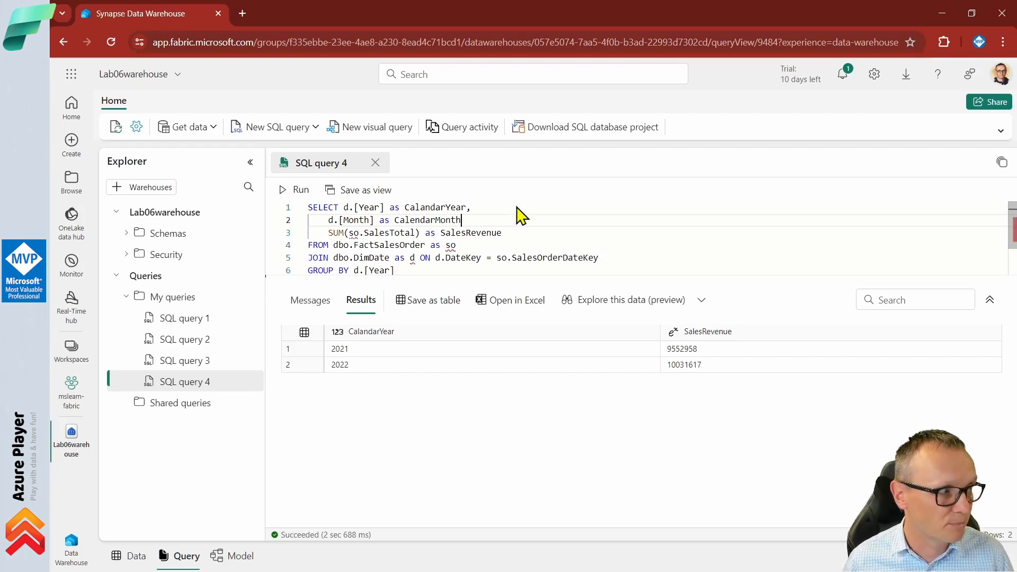
# - Extend the GROUP BY clause with d.[Month] after d.[Year]
pyautogui.press('Down')
pyautogui.press('Down')
pyautogui.press('Down')
pyautogui.press('Down')
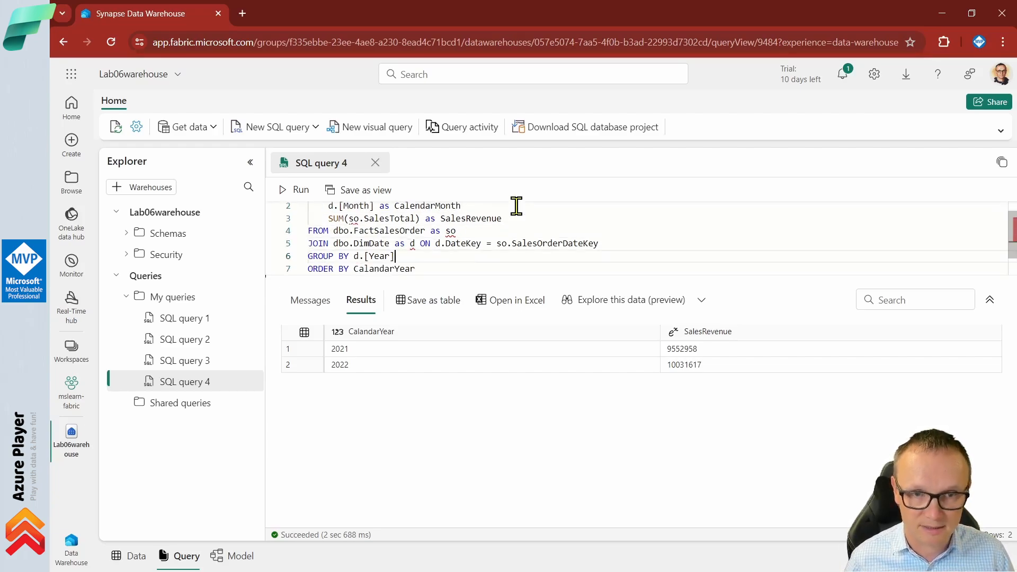
pyautogui.press('End')
pyautogui.write(', d.[M')
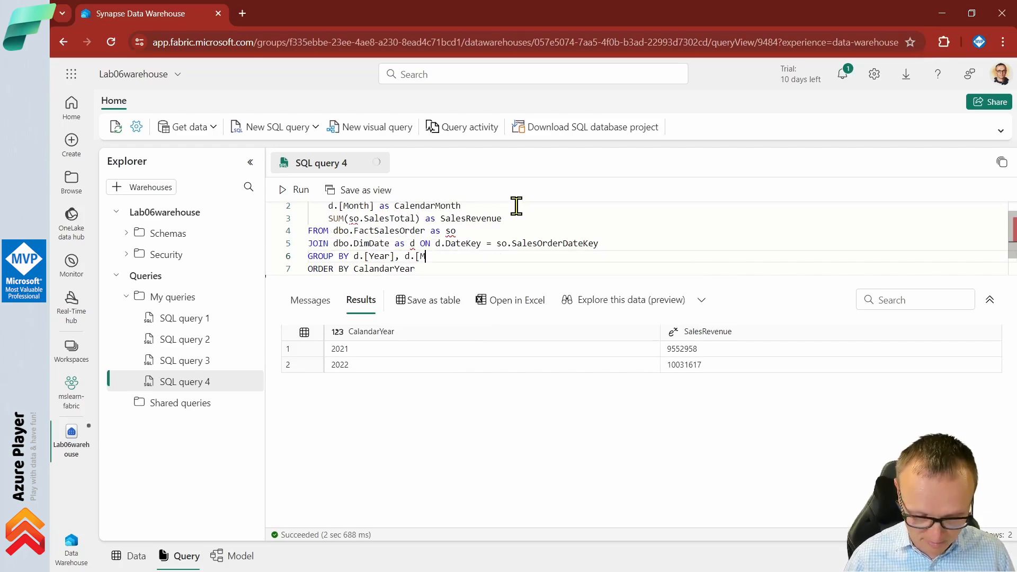
pyautogui.write('onth]')
pyautogui.press('Home')
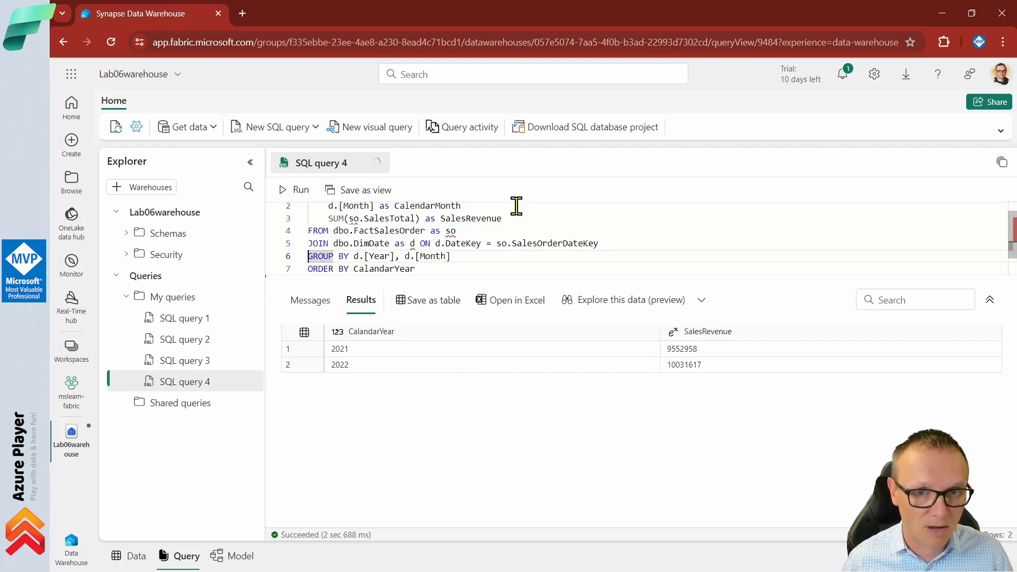
pyautogui.press('End')
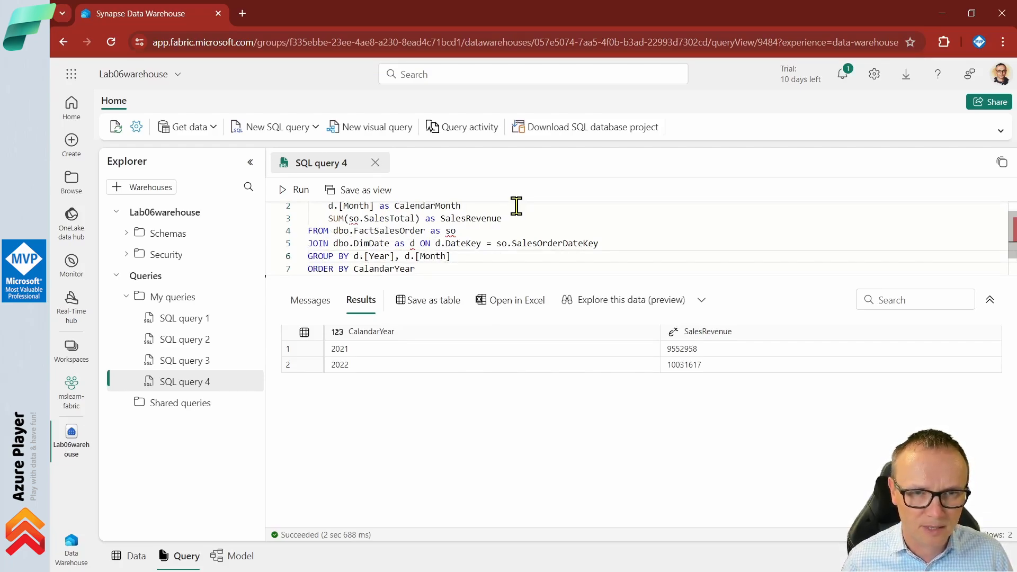
# - Add the missing comma after the CalendarMonth alias in the SELECT list
pyautogui.press('Up')
pyautogui.press('Up')
pyautogui.press('Up')
pyautogui.press('Up')
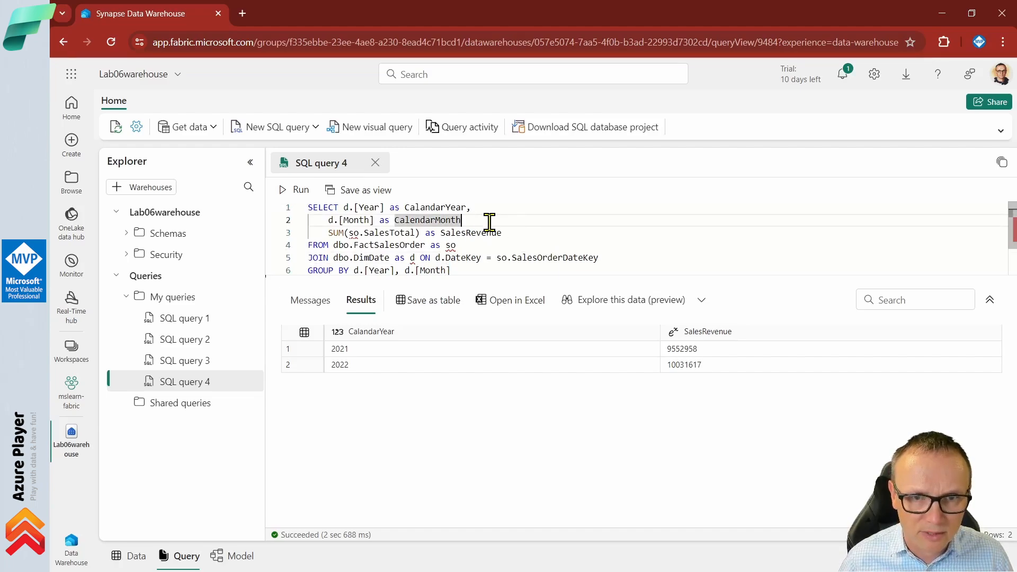
pyautogui.write(',')
# - Append the copied alias CalendarMonth to the ORDER BY clause after CalandarYear, and run the query to review the monthly results
pyautogui.scroll(-1, 522, 217)
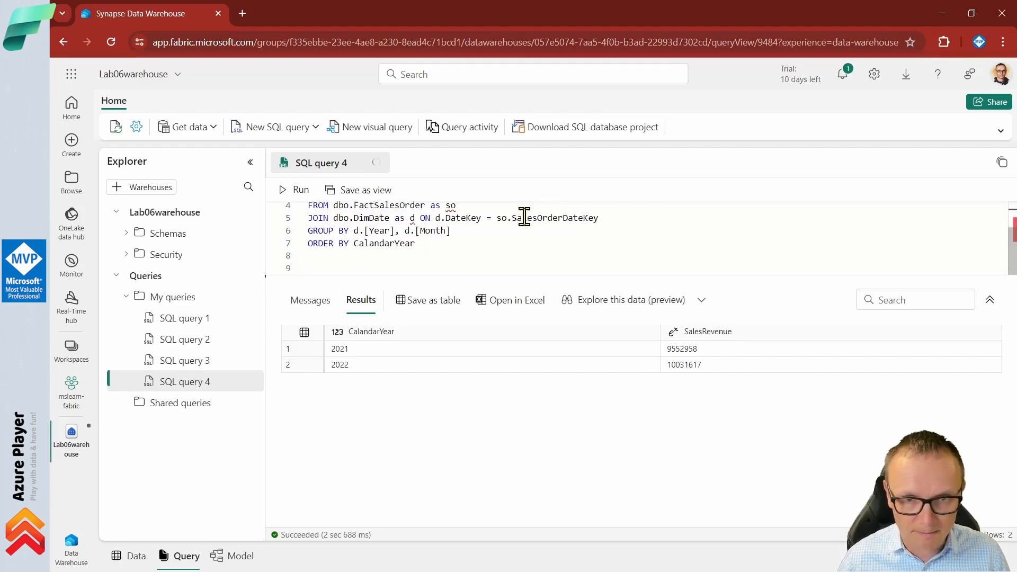
pyautogui.click(466, 233)
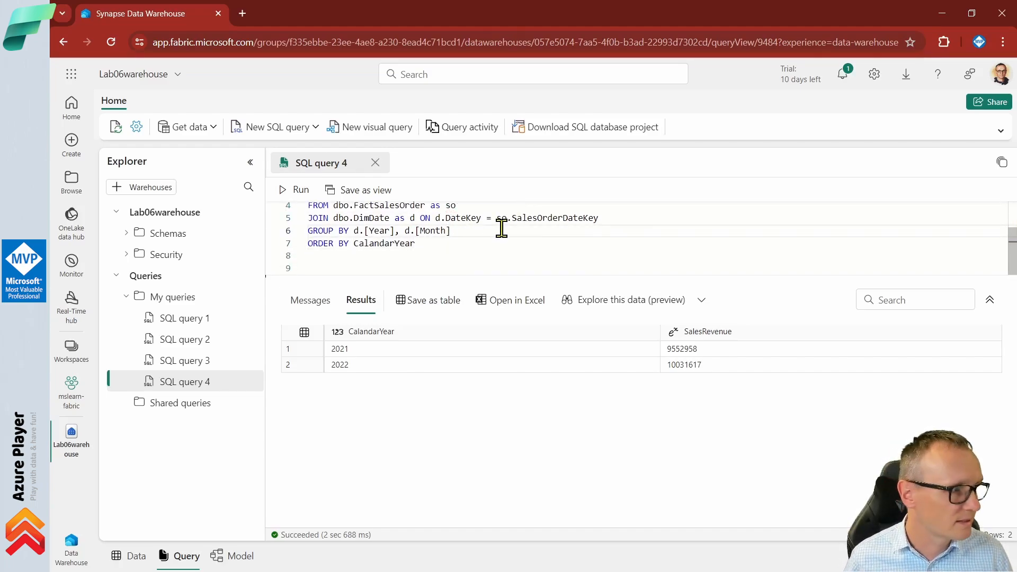
pyautogui.scroll(1, 484, 227)
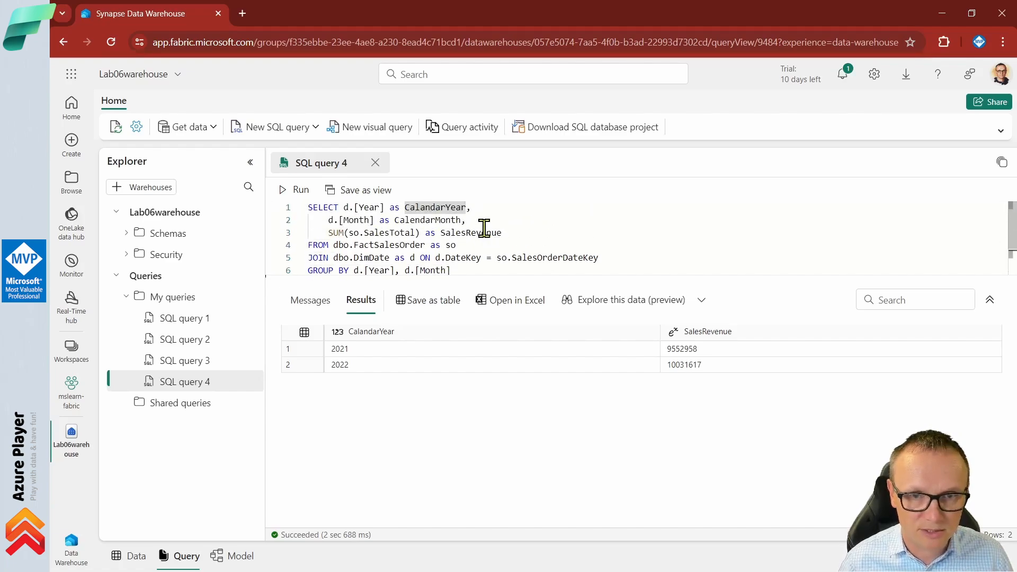
pyautogui.doubleClick(444, 219)
pyautogui.hotkey('ctrl', 'c')
pyautogui.scroll(-1, 445, 223)
pyautogui.click(443, 243)
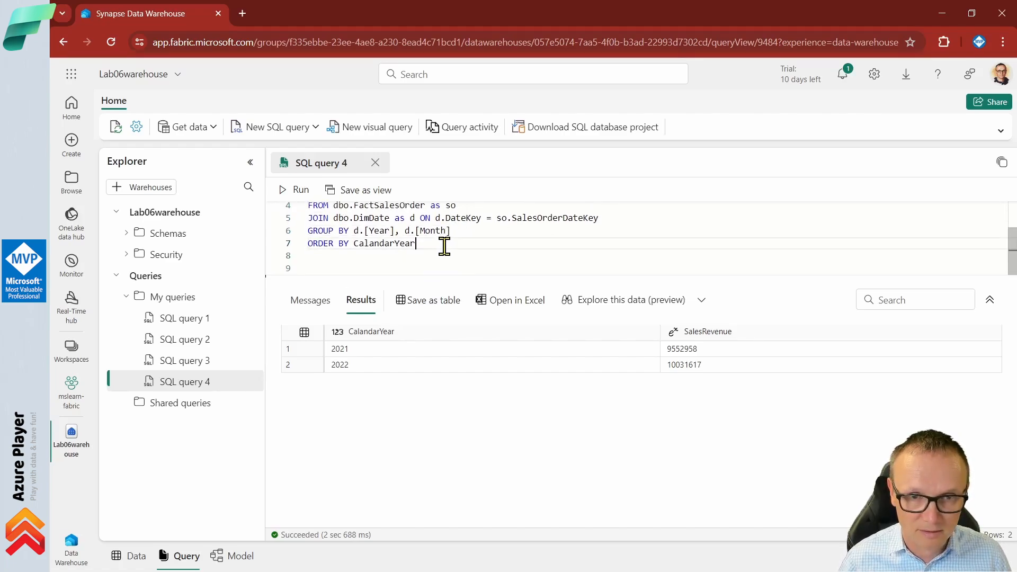
pyautogui.write(',')
pyautogui.hotkey('ctrl', 'v')
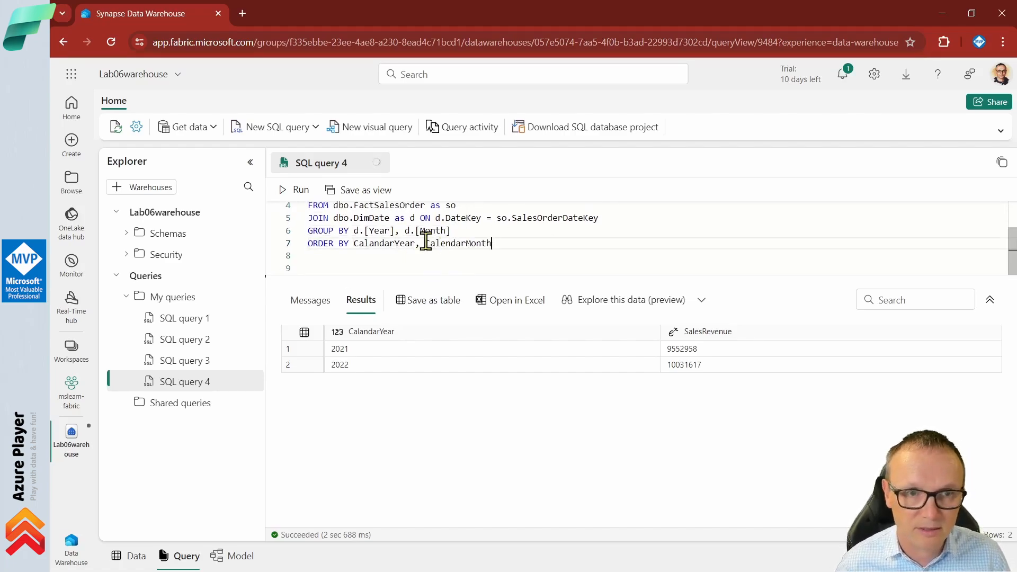
pyautogui.click(294, 191)
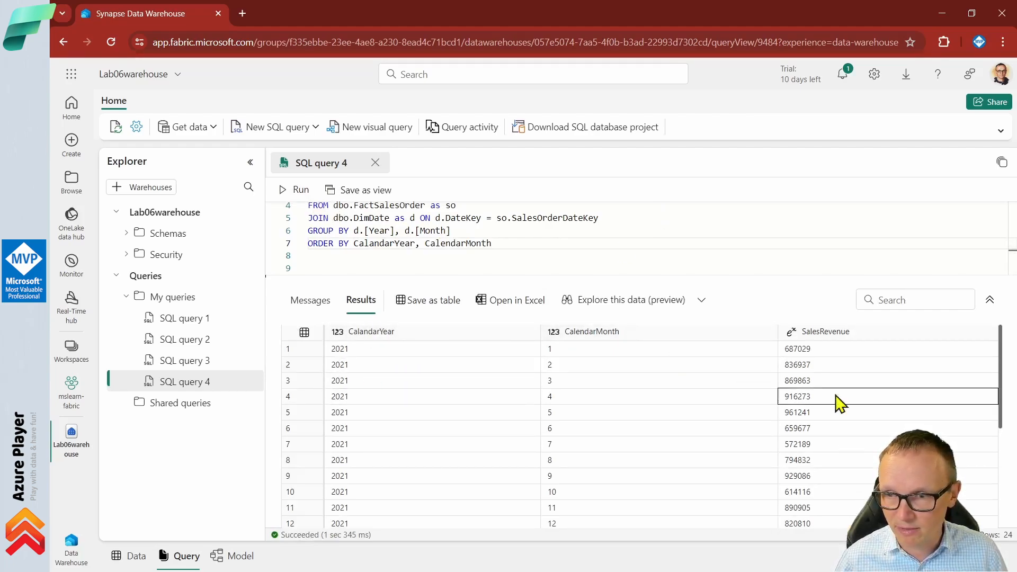
pyautogui.scroll(-4, 504, 408)
pyautogui.scroll(4, 504, 408)
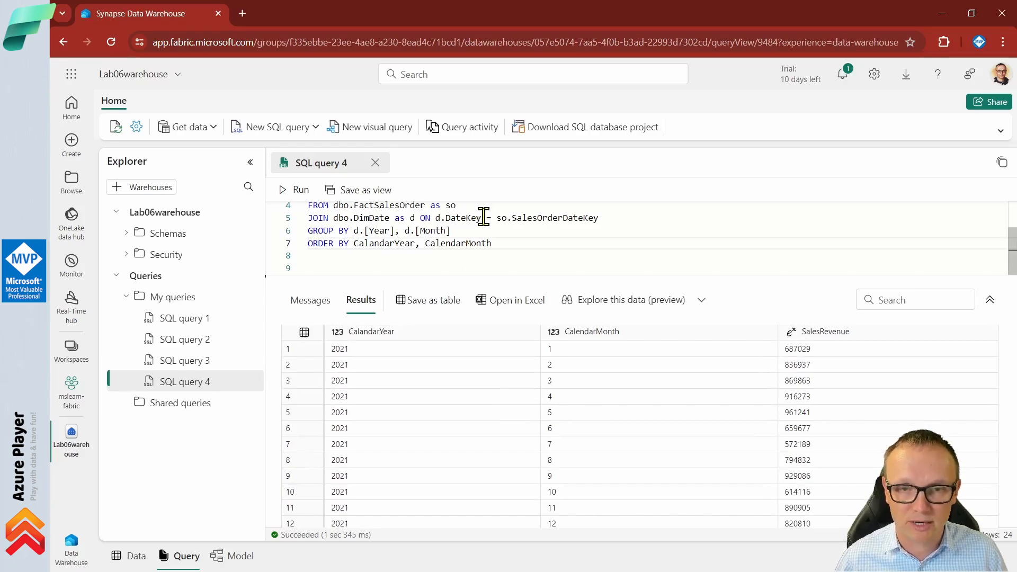
# - Insert d.MonthName as MonthName, with a trailing comma, on its own line between the CalendarMonth and SalesRevenue columns
pyautogui.scroll(1, 515, 241)
pyautogui.click(464, 221)
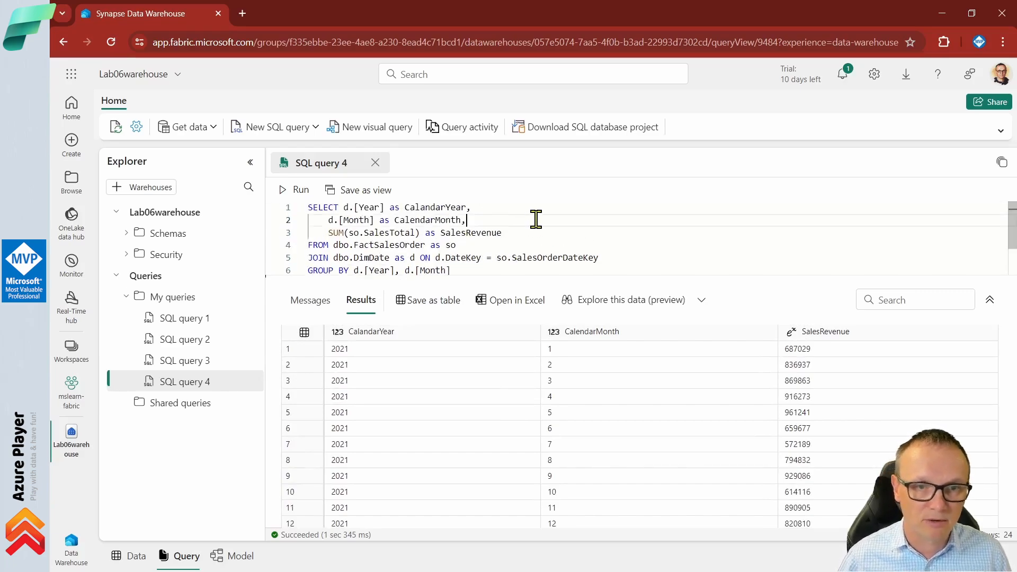
pyautogui.press('Return')
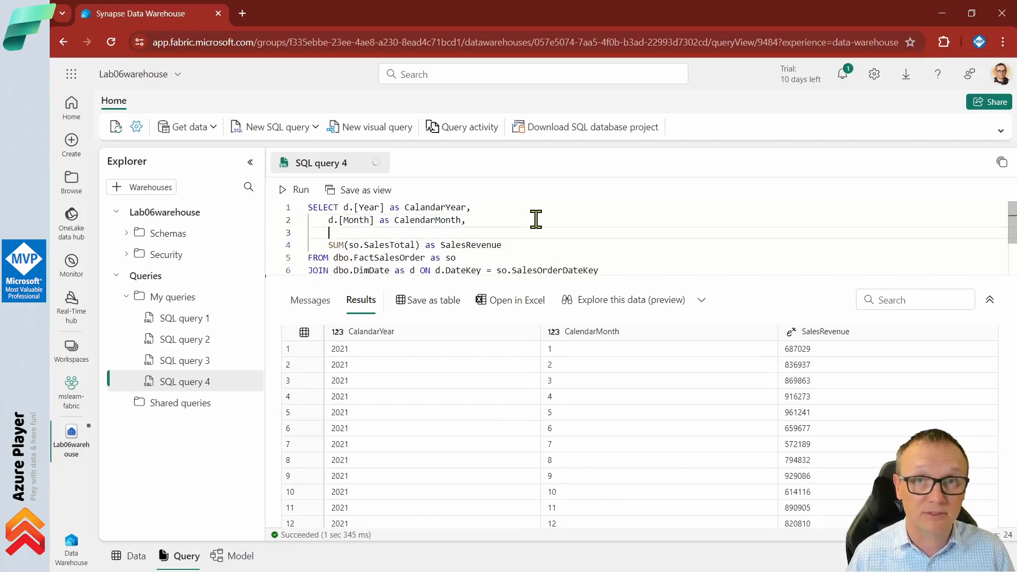
pyautogui.write('d.')
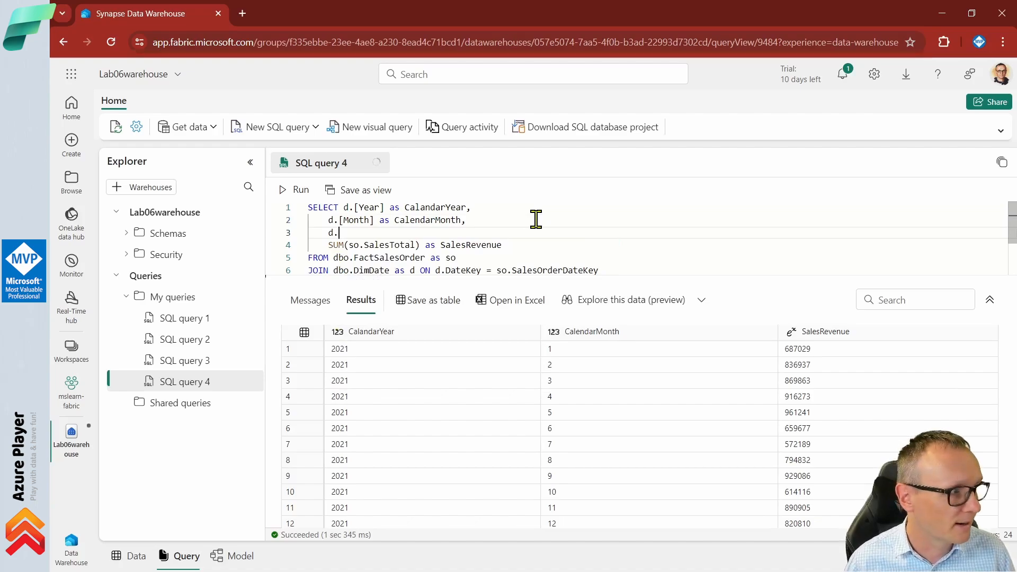
pyautogui.write('Month')
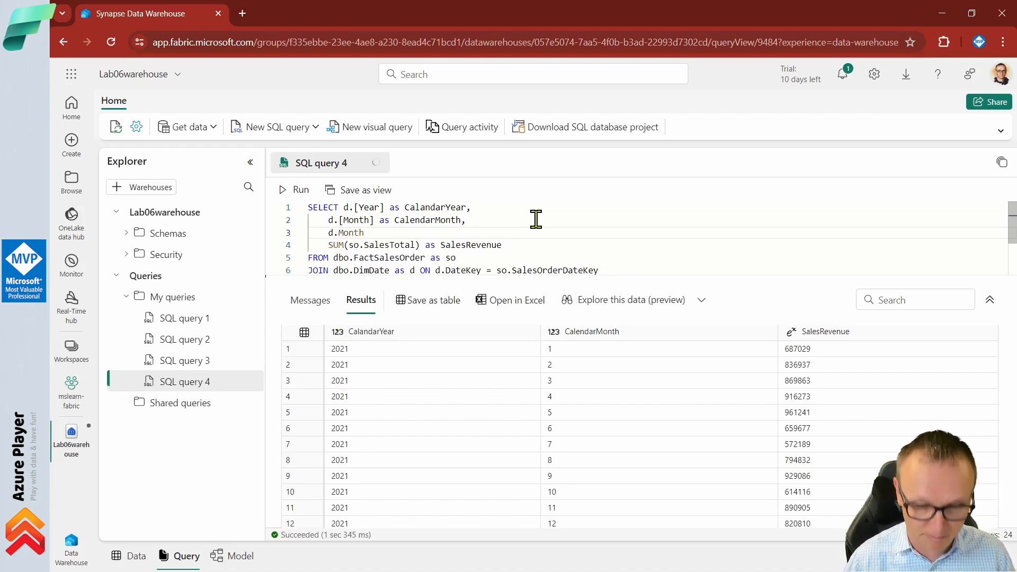
pyautogui.write('Name, ')
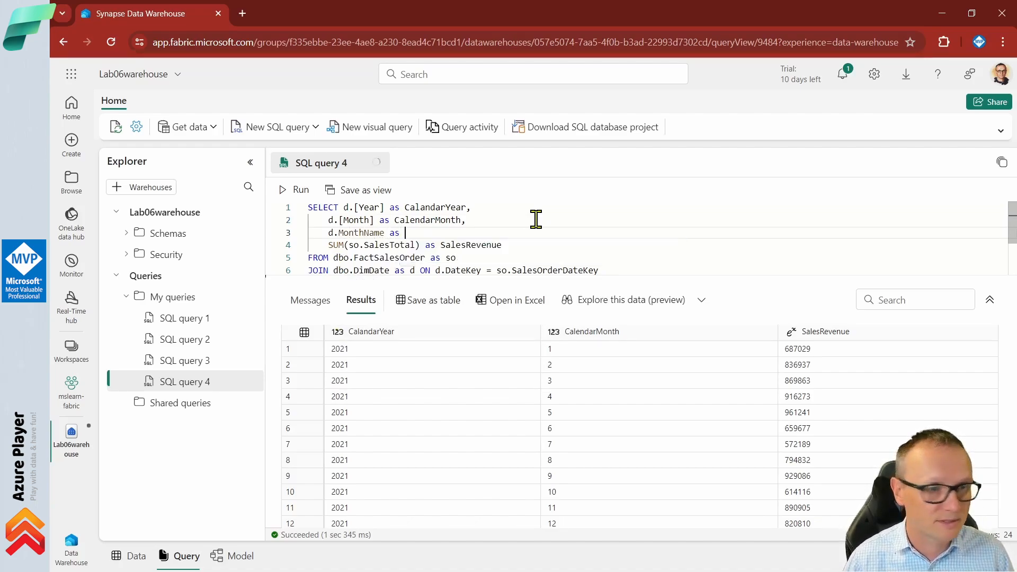
pyautogui.write('as Month')
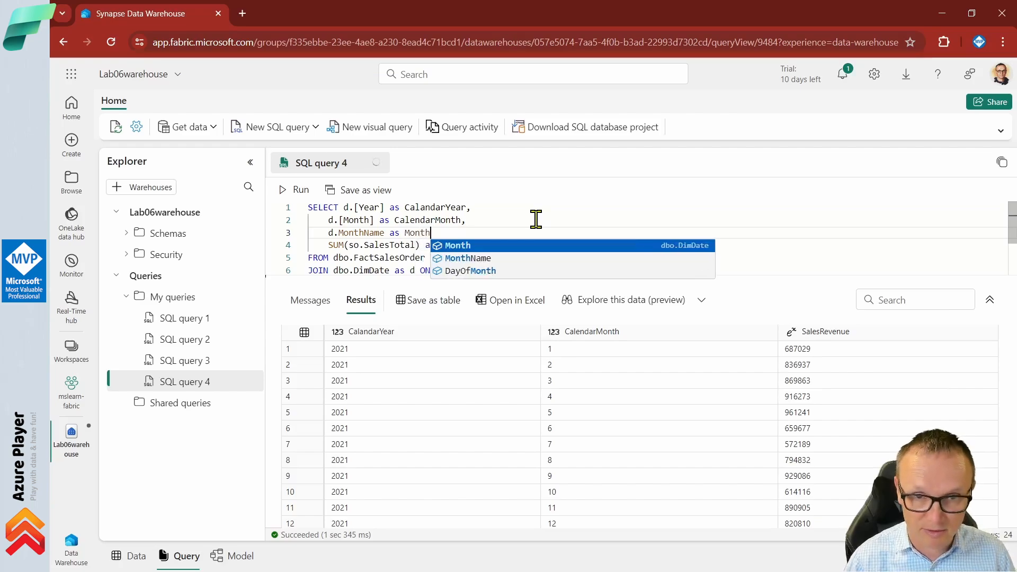
pyautogui.write('Name')
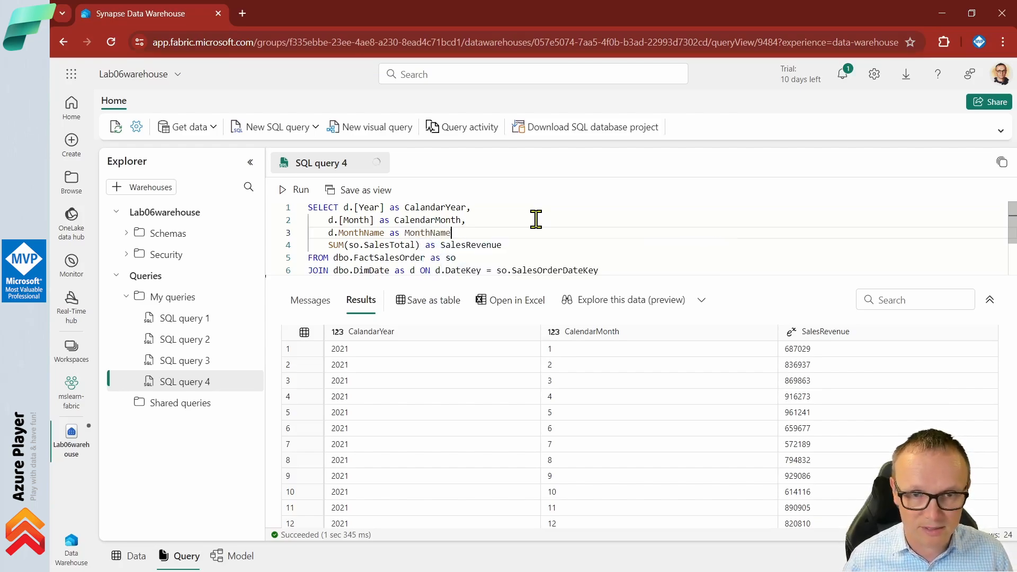
pyautogui.press('Home')
pyautogui.hotkey('ctrl', 'Right')
pyautogui.hotkey('ctrl', 'Right')
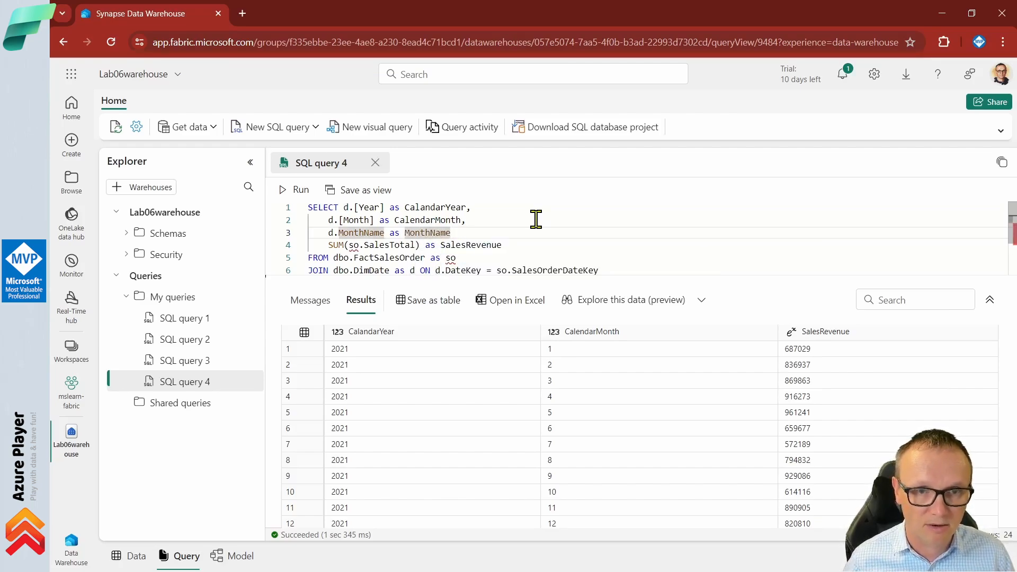
pyautogui.click(503, 236)
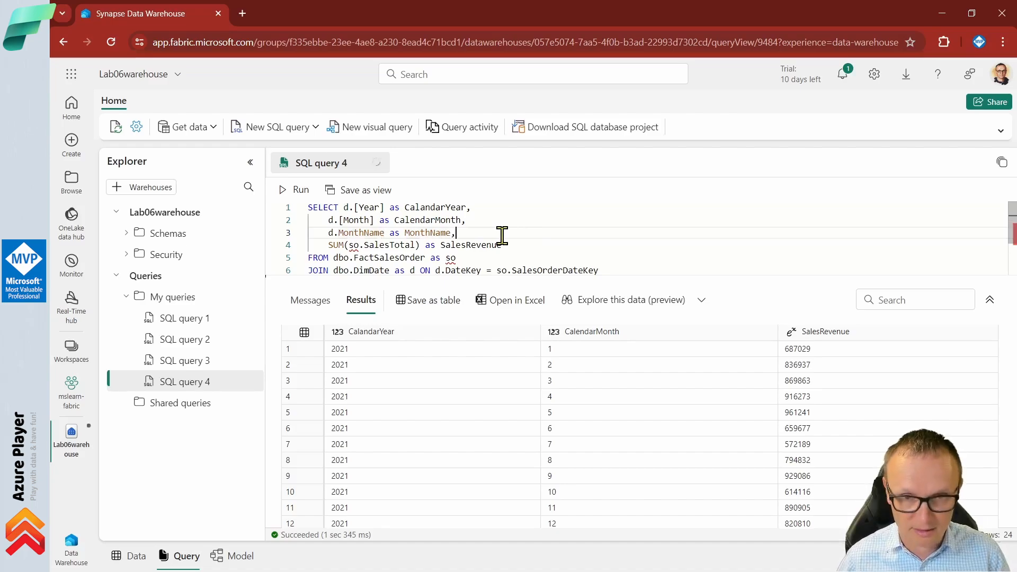
# - Run the query with the added month name column and recheck its line in the SELECT list
pyautogui.scroll(-2, 502, 235)
pyautogui.click(502, 243)
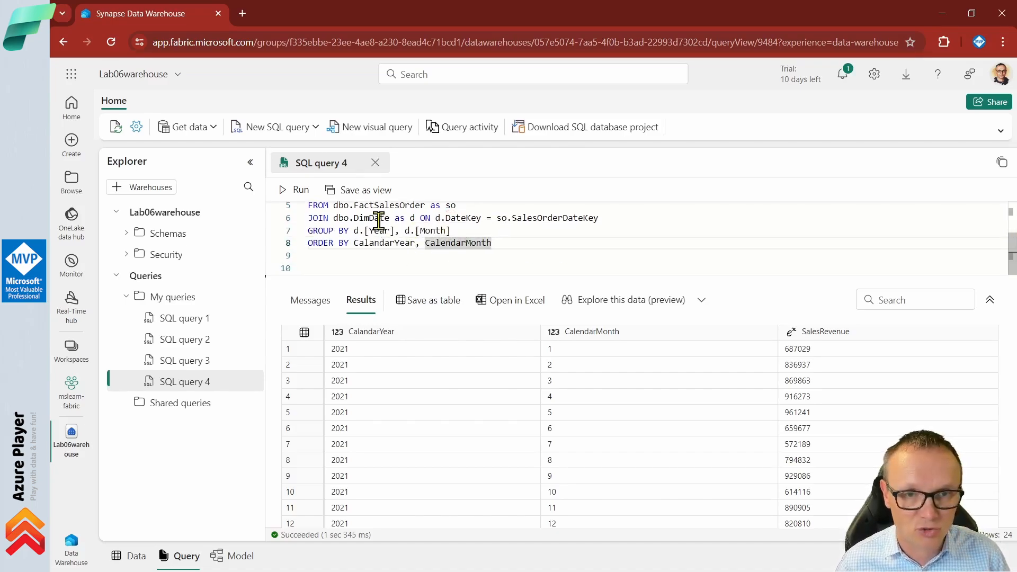
pyautogui.click(298, 190)
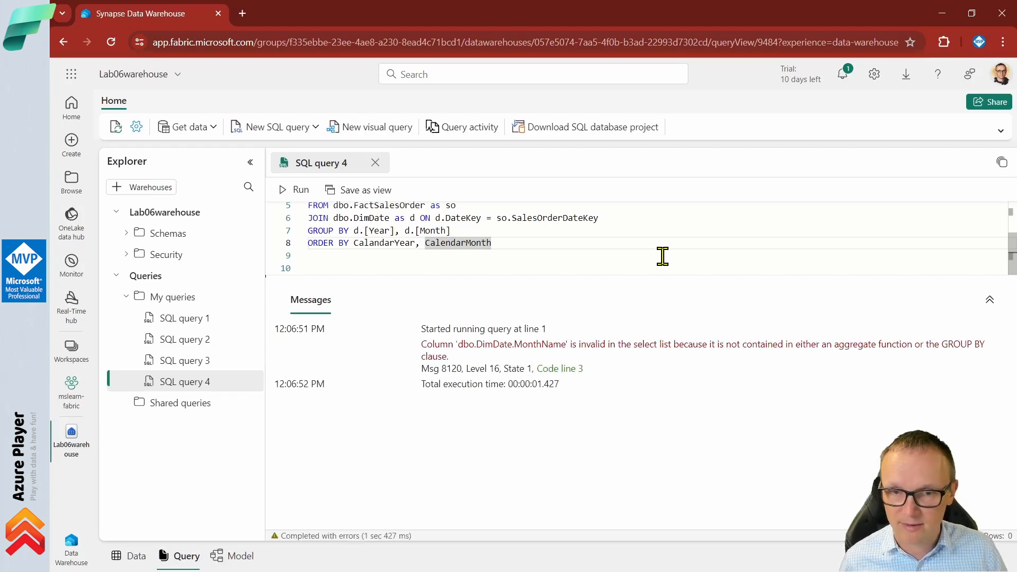
pyautogui.scroll(2, 513, 233)
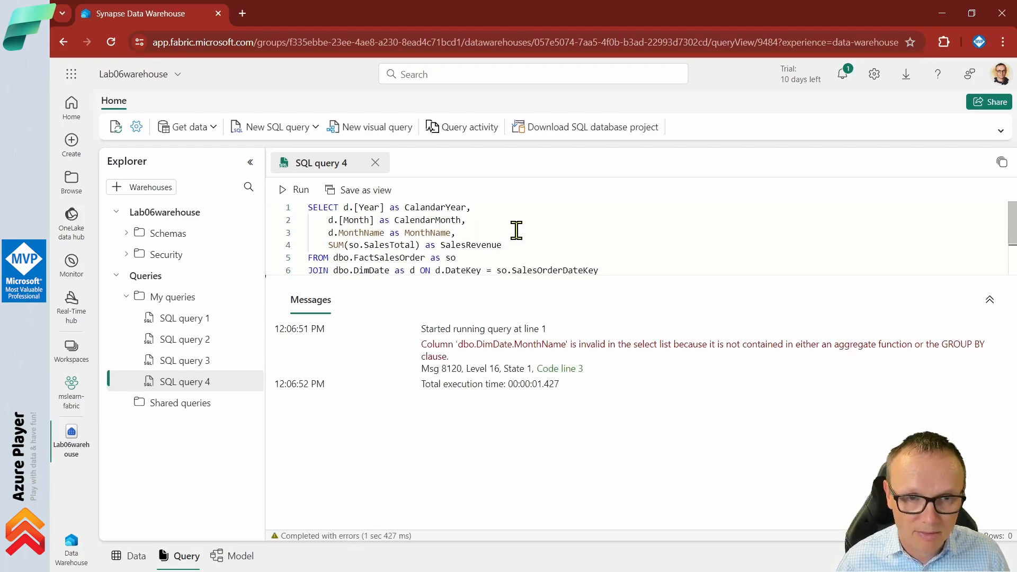
pyautogui.click(360, 232)
pyautogui.click(556, 232)
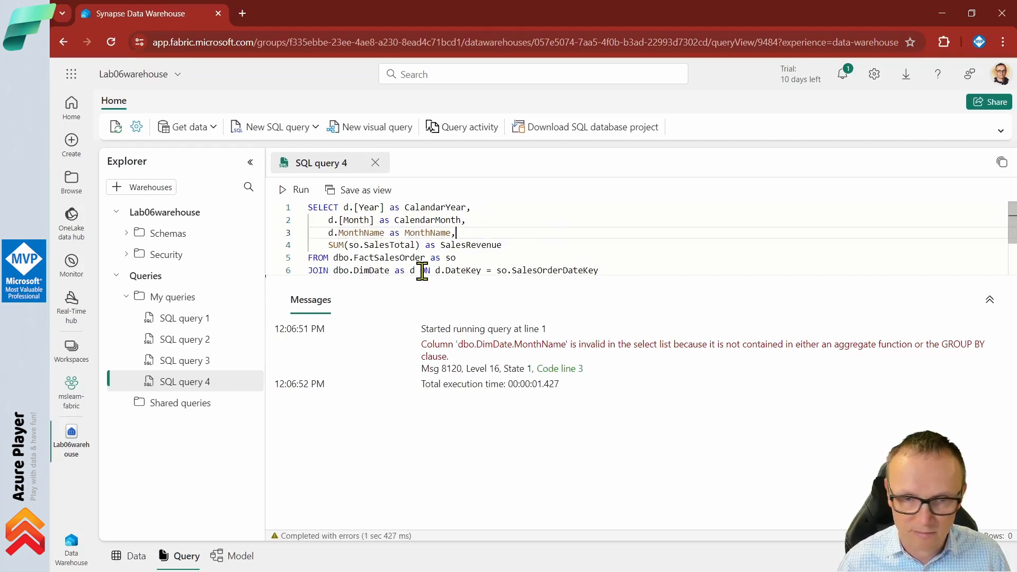
# - Expand the dbo schema's tables down to DimDate to check the spelling of its column names
pyautogui.click(127, 233)
pyautogui.click(136, 255)
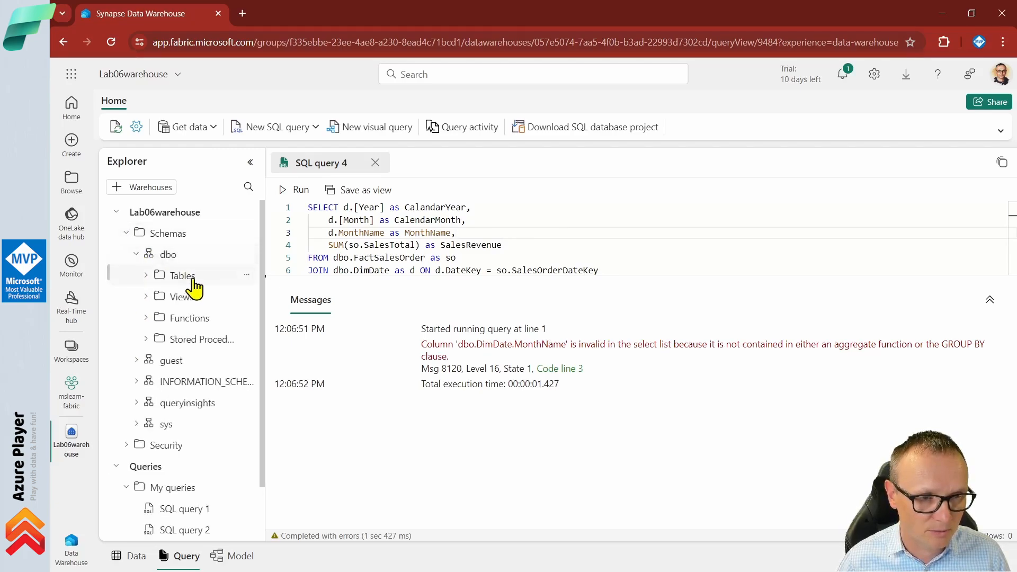
pyautogui.click(146, 276)
pyautogui.click(156, 318)
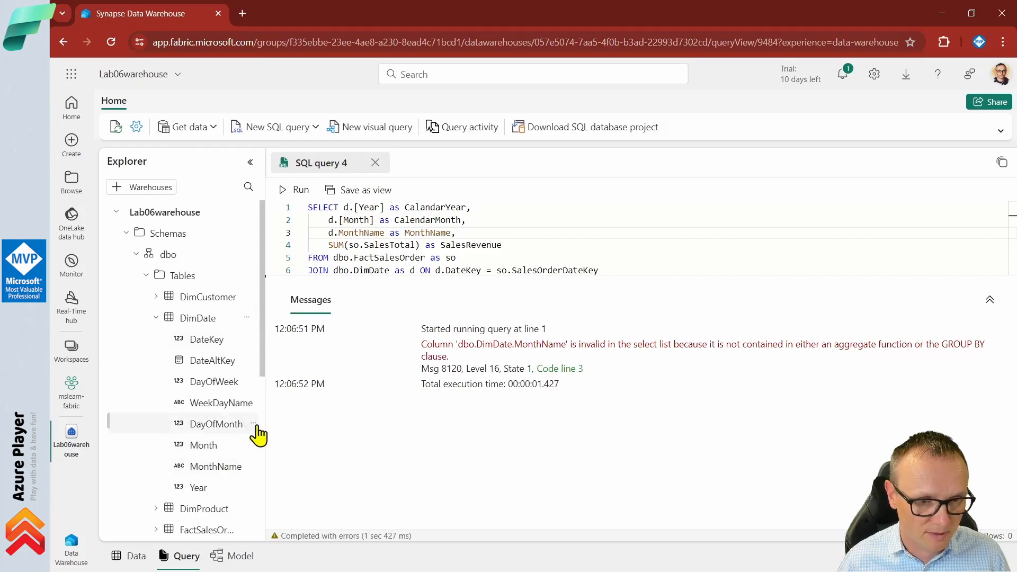
# - Enclose the MonthName column reference in square brackets in the SELECT list and run the query again
pyautogui.click(360, 232)
pyautogui.click(339, 233)
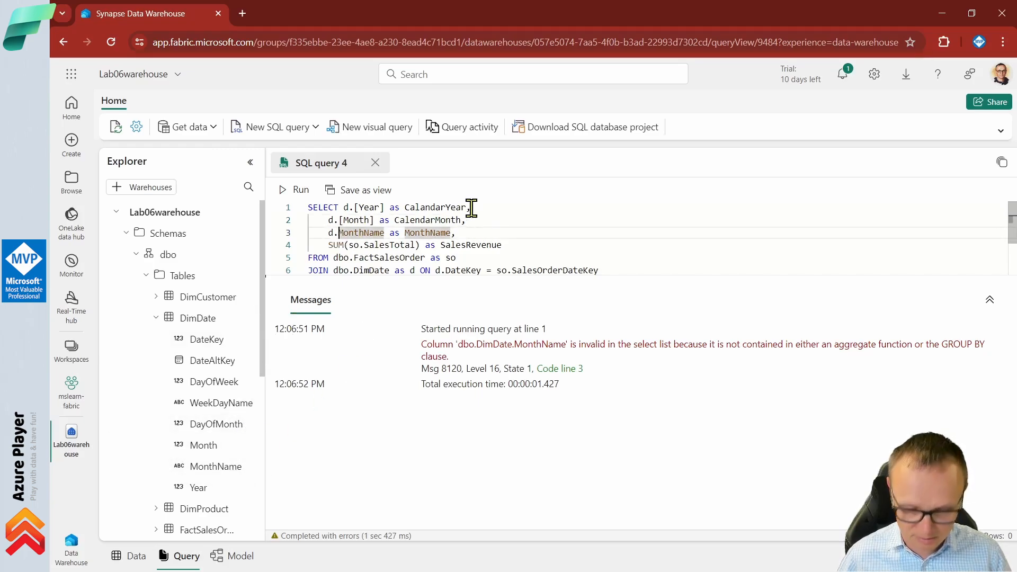
pyautogui.write('[')
pyautogui.hotkey('ctrl', 'Right')
pyautogui.write(']')
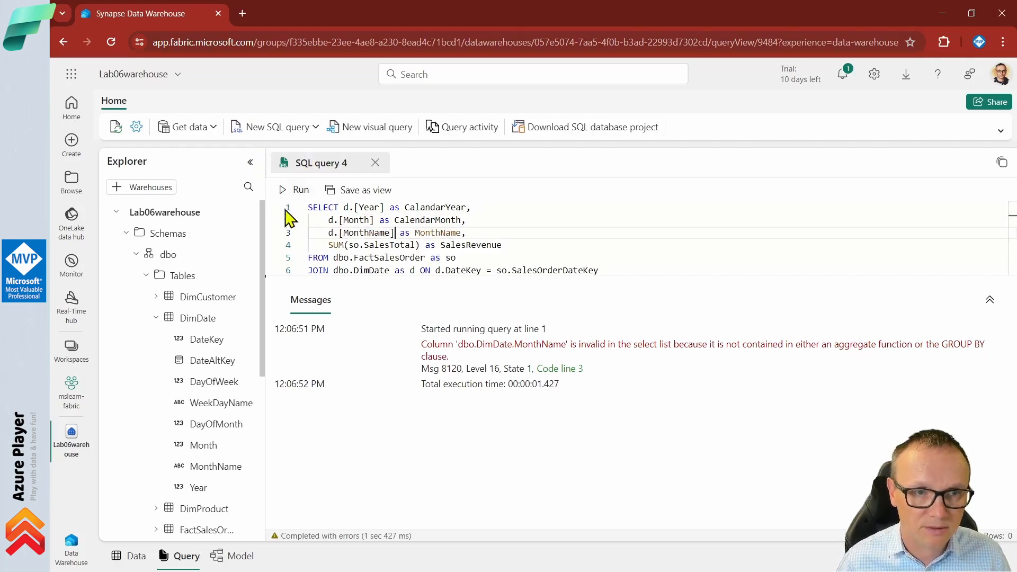
pyautogui.click(294, 191)
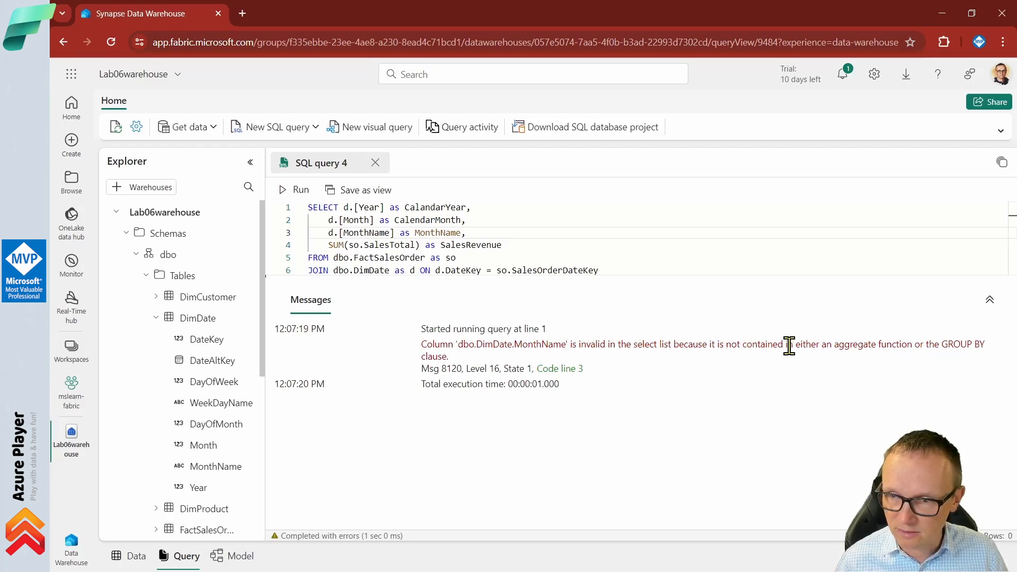
# - Copy d.[MonthName] from the SELECT list to the end of the GROUP BY clause after d.[Month], and run the query
pyautogui.moveTo(328, 233); pyautogui.dragTo(394, 233)
pyautogui.hotkey('ctrl', 'c')
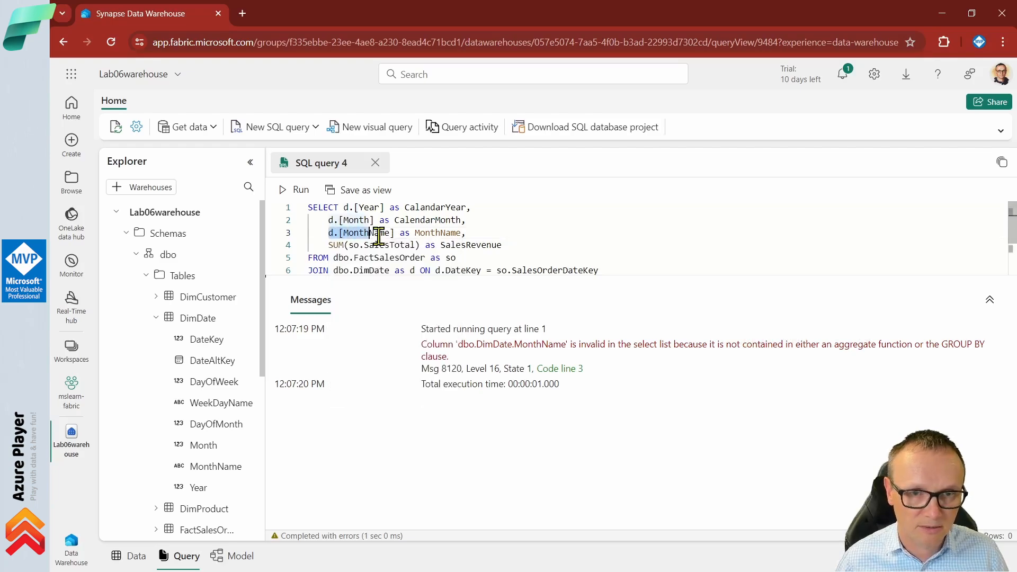
pyautogui.scroll(-2, 527, 233)
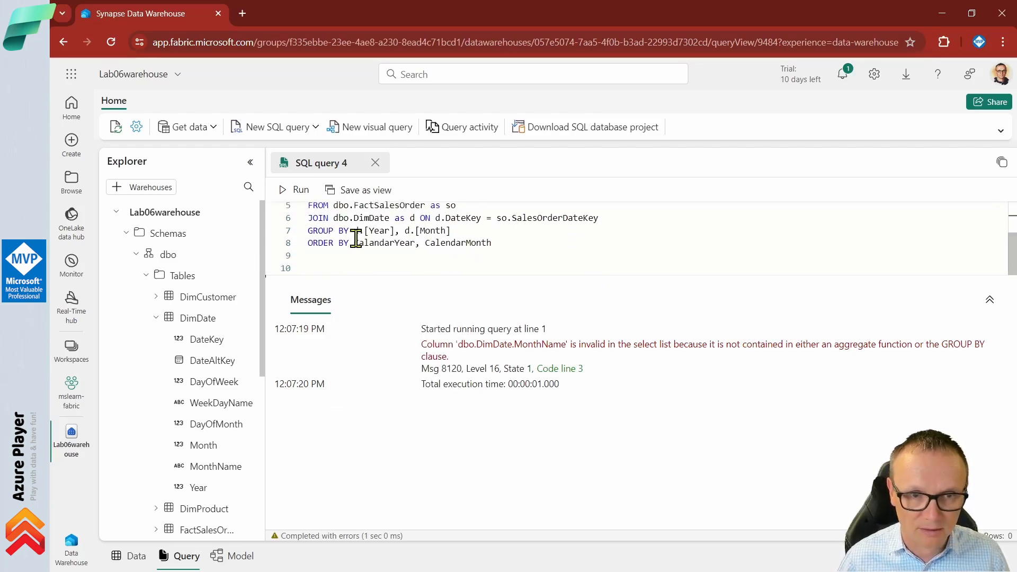
pyautogui.click(464, 230)
pyautogui.hotkey('ctrl', 'v')
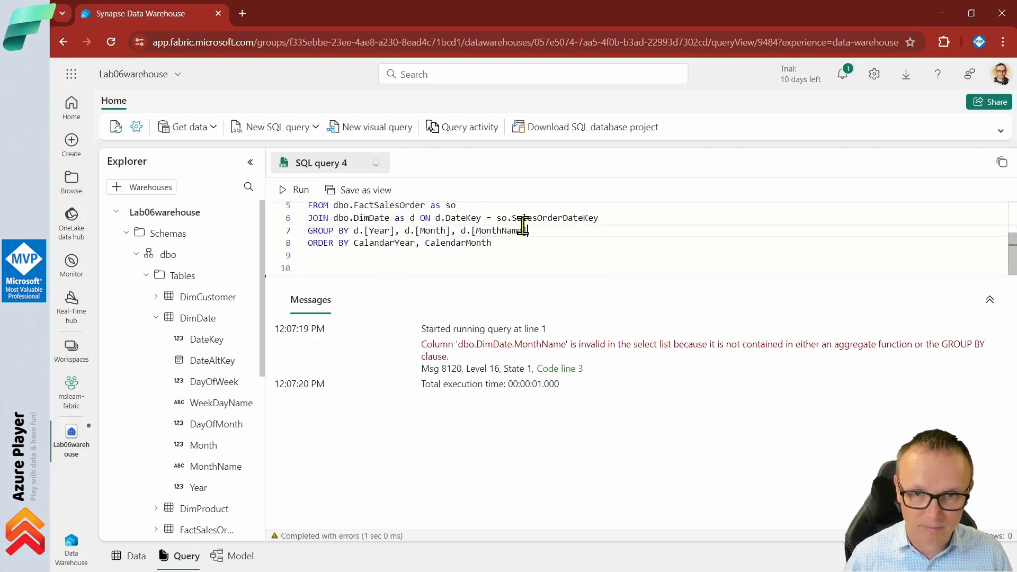
pyautogui.click(296, 189)
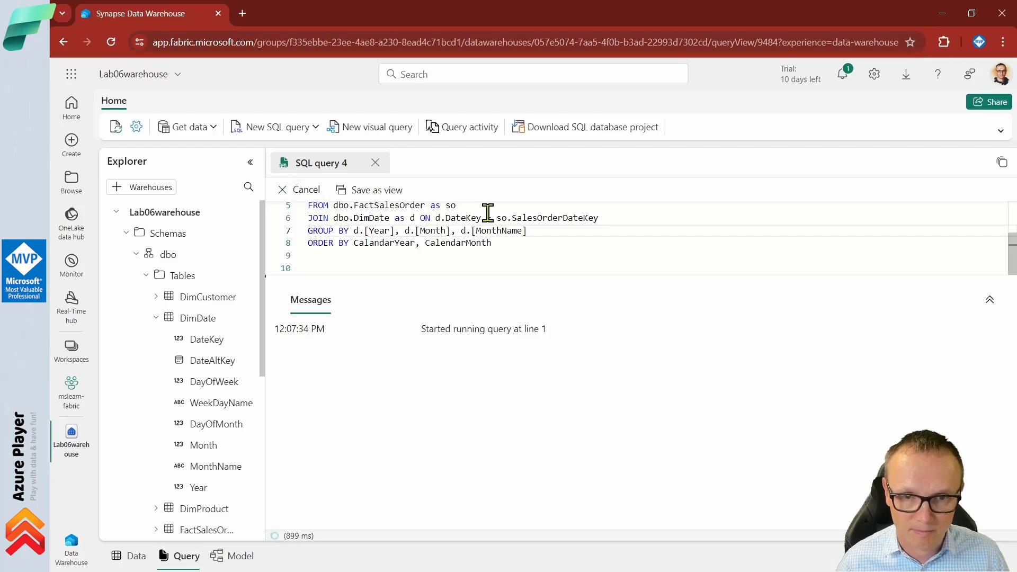
pyautogui.click(524, 245)
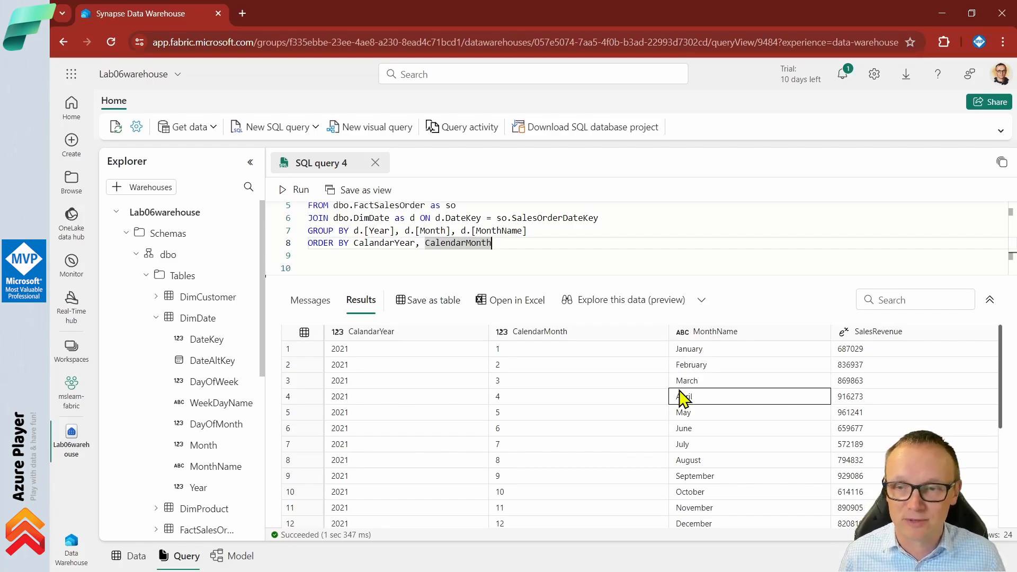
pyautogui.click(543, 231)
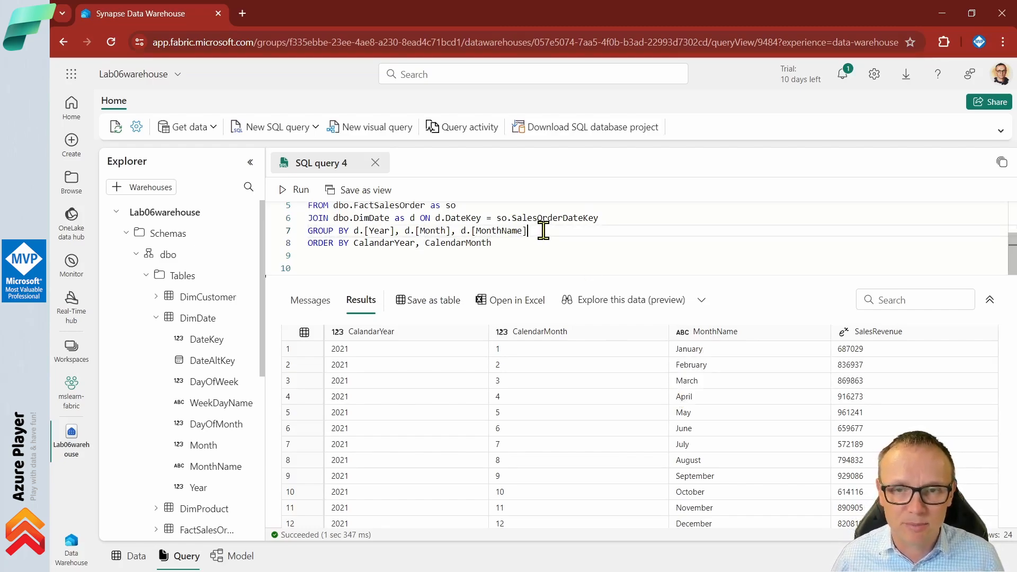
pyautogui.click(514, 245)
pyautogui.click(410, 256)
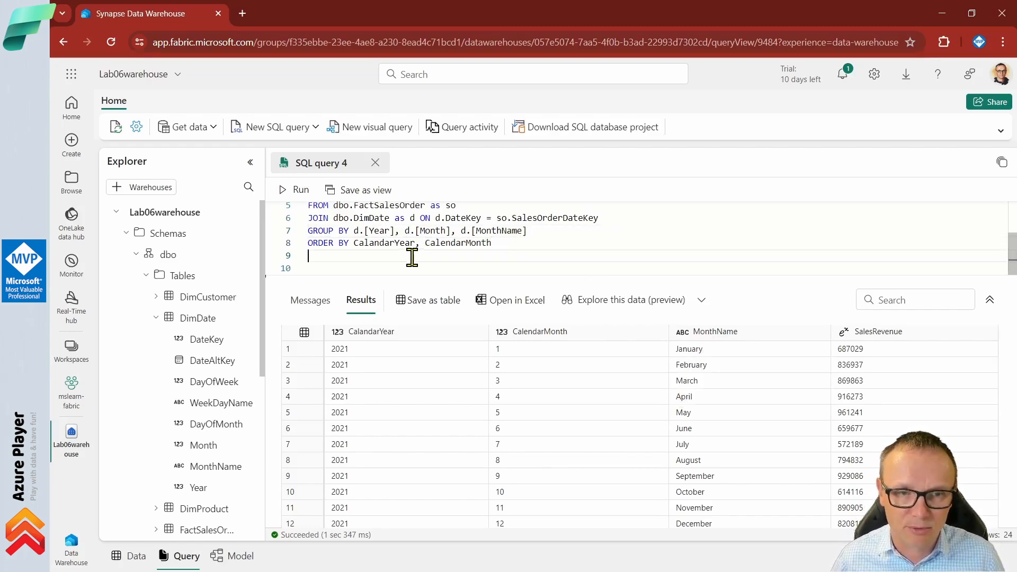
pyautogui.click(531, 234)
pyautogui.scroll(2, 508, 241)
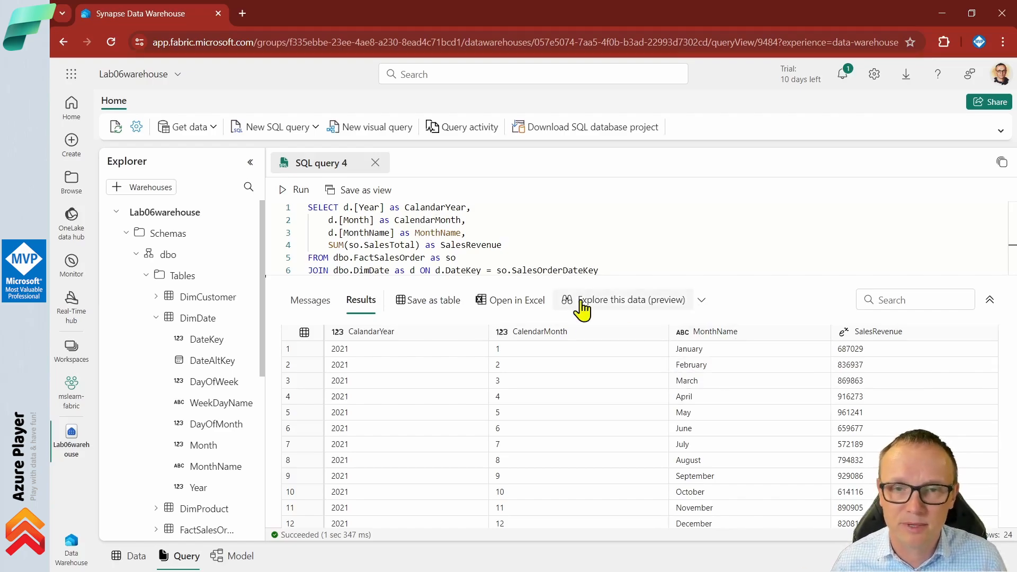
pyautogui.click(508, 242)
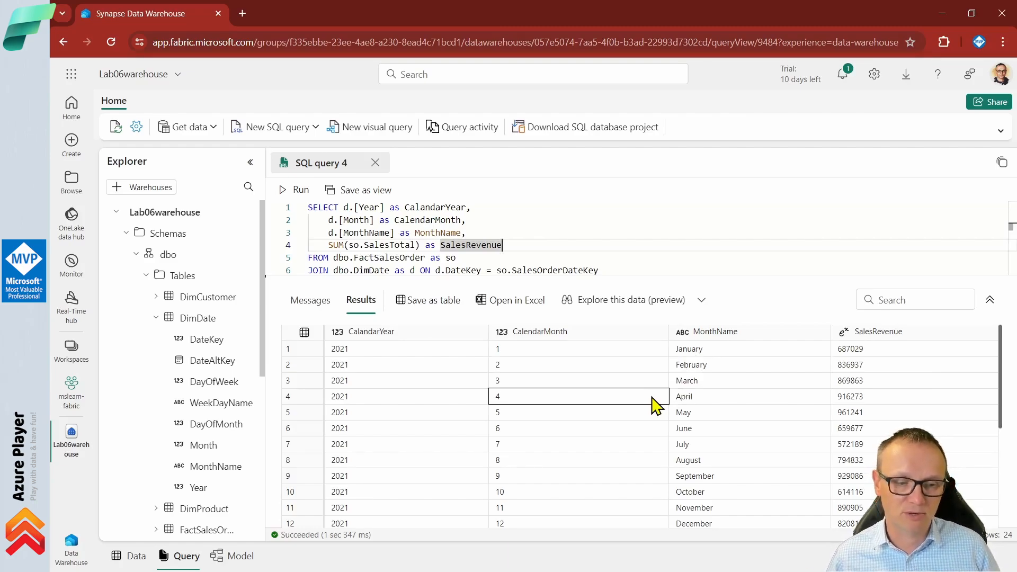
# - Enlarge the query editor area to show the whole statement, and expand the DimCustomer table to view its columns
pyautogui.moveTo(533, 276); pyautogui.dragTo(534, 302)
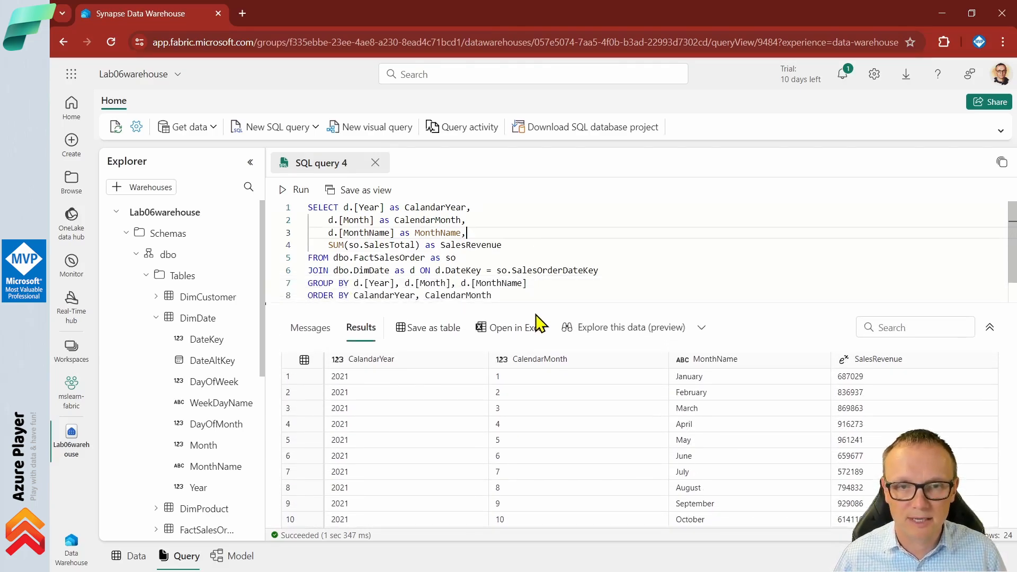
pyautogui.click(508, 231)
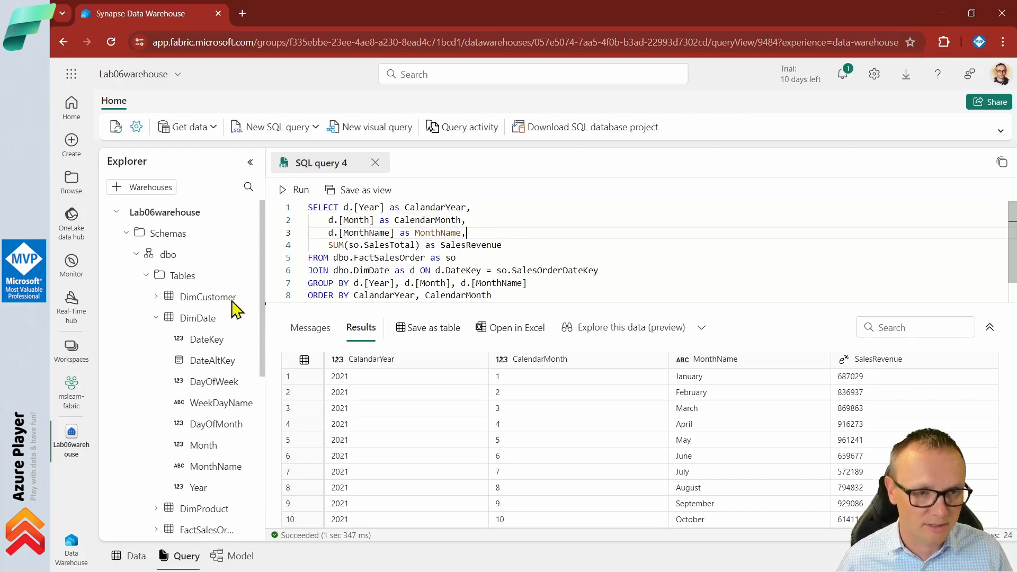
pyautogui.click(158, 302)
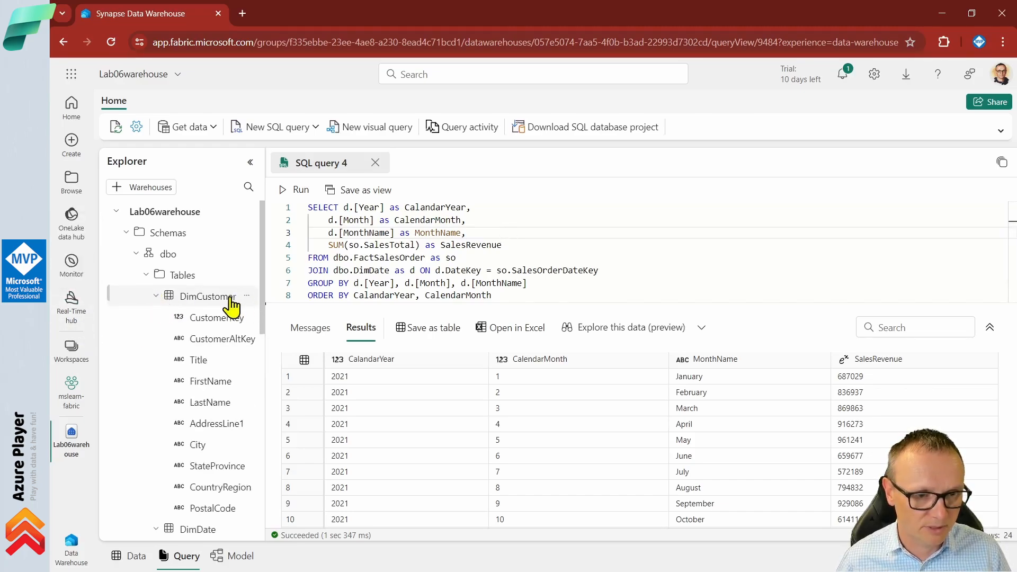
pyautogui.scroll(-2, 228, 424)
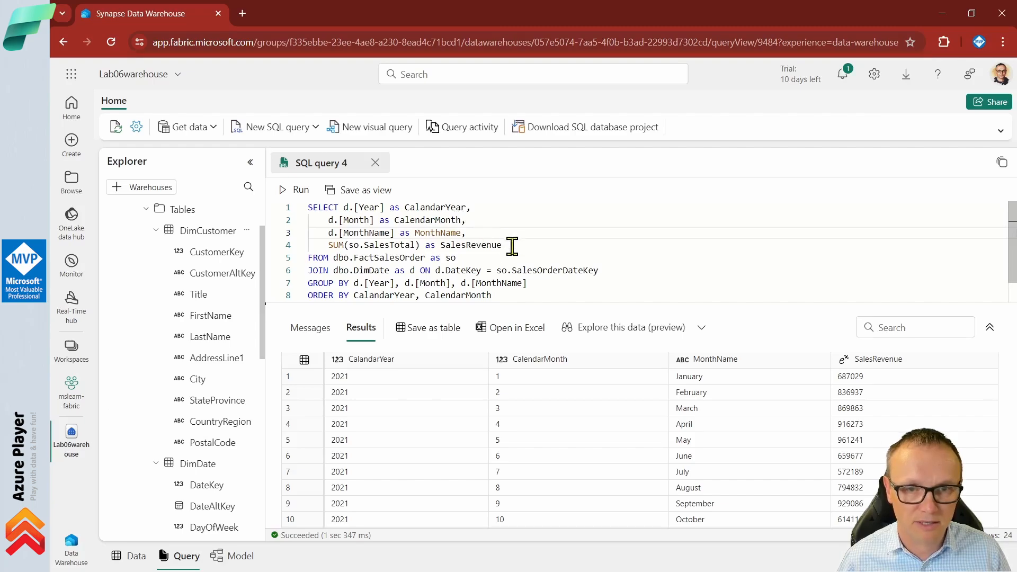
# - Add a JOIN to dbo.DimCustomer as c ON c.CustomerKey = so.CustomerKey on a new line after the DimDate join
pyautogui.click(340, 270)
pyautogui.press('End')
pyautogui.press('Return')
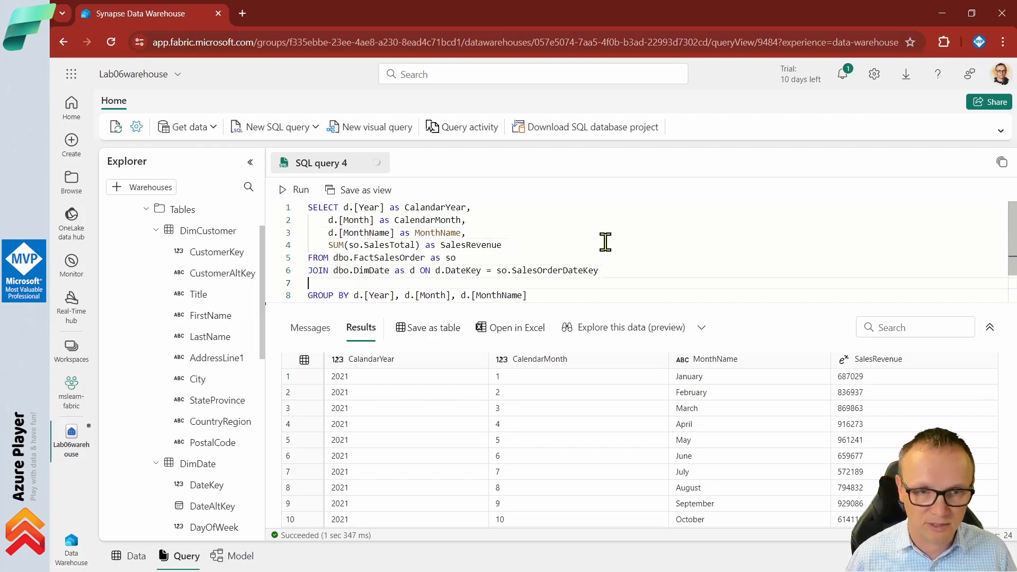
pyautogui.write('JOIN d')
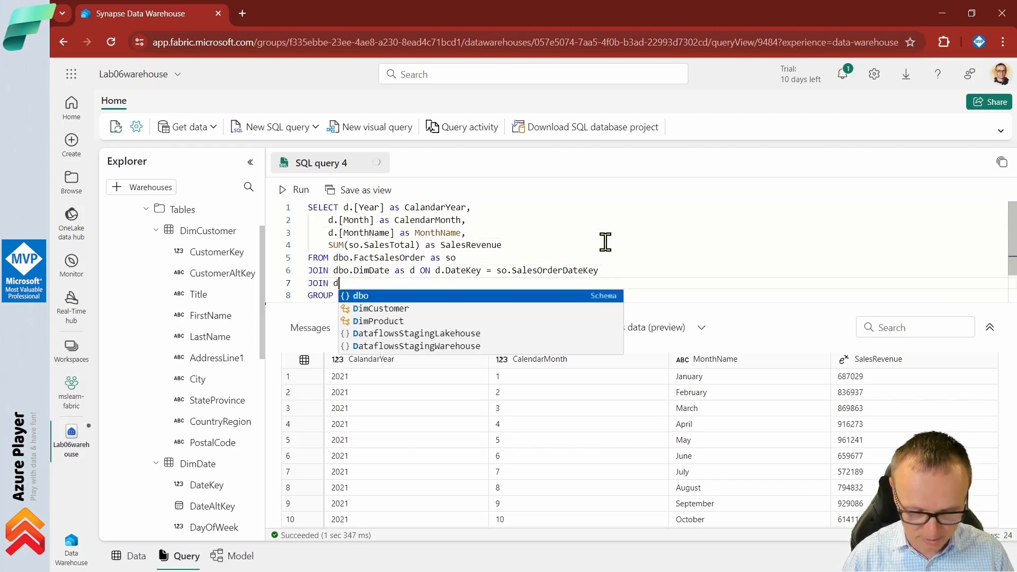
pyautogui.write('bo.DimC')
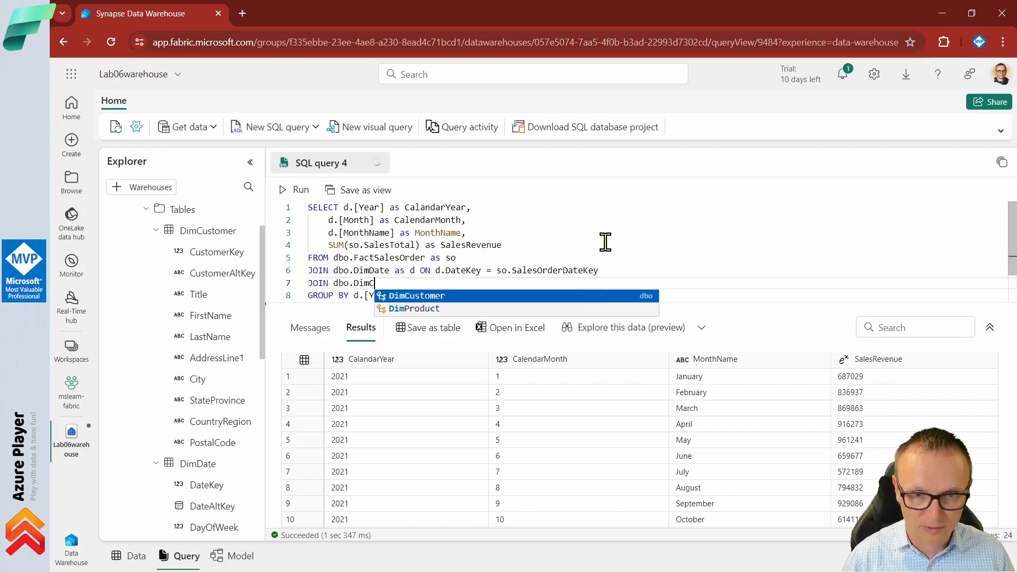
pyautogui.write('ustomer as c ')
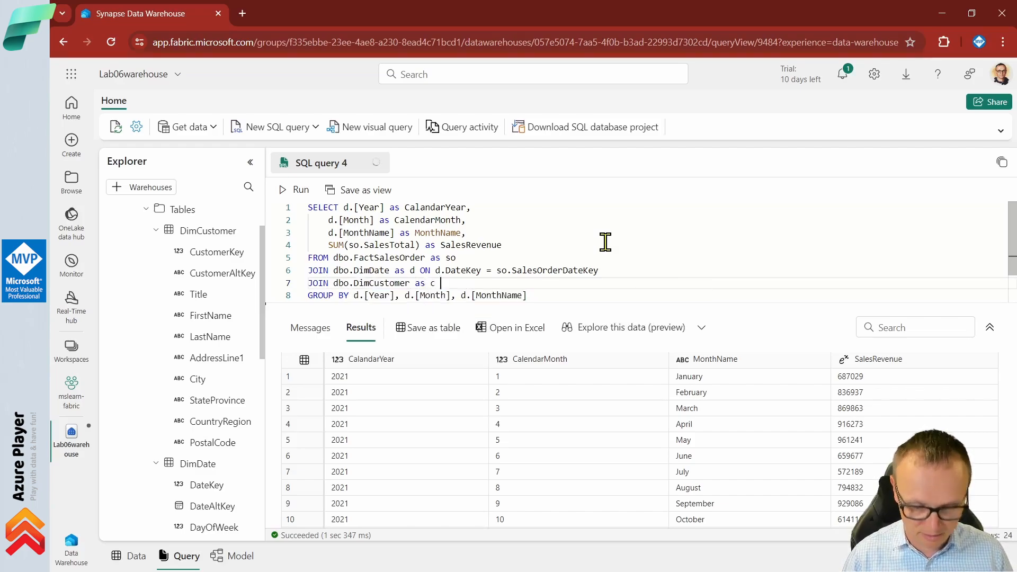
pyautogui.write('ON c.')
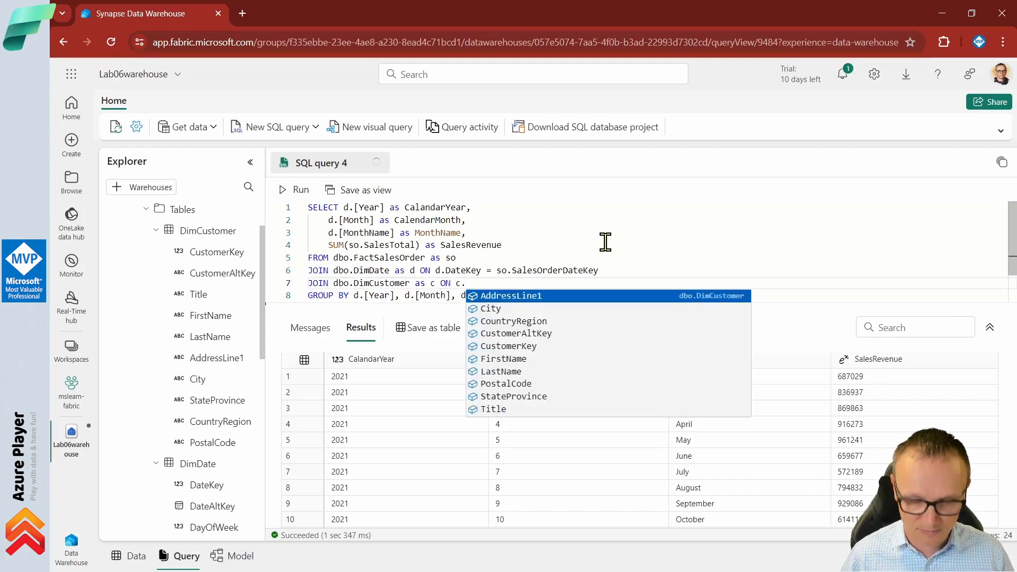
pyautogui.write('Cus')
pyautogui.press('Down')
pyautogui.press('Tab')
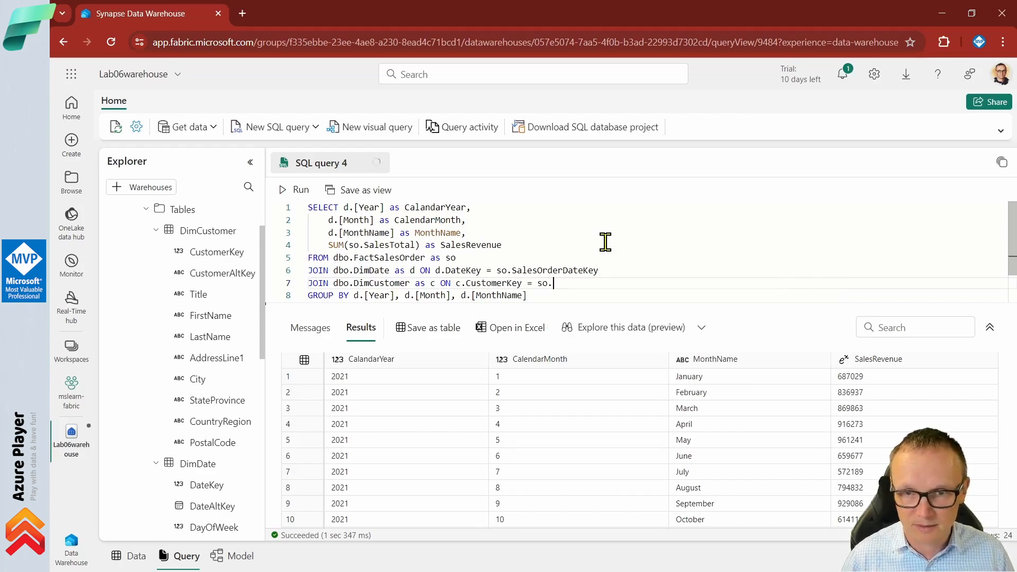
pyautogui.write('= so.')
pyautogui.press('Tab')
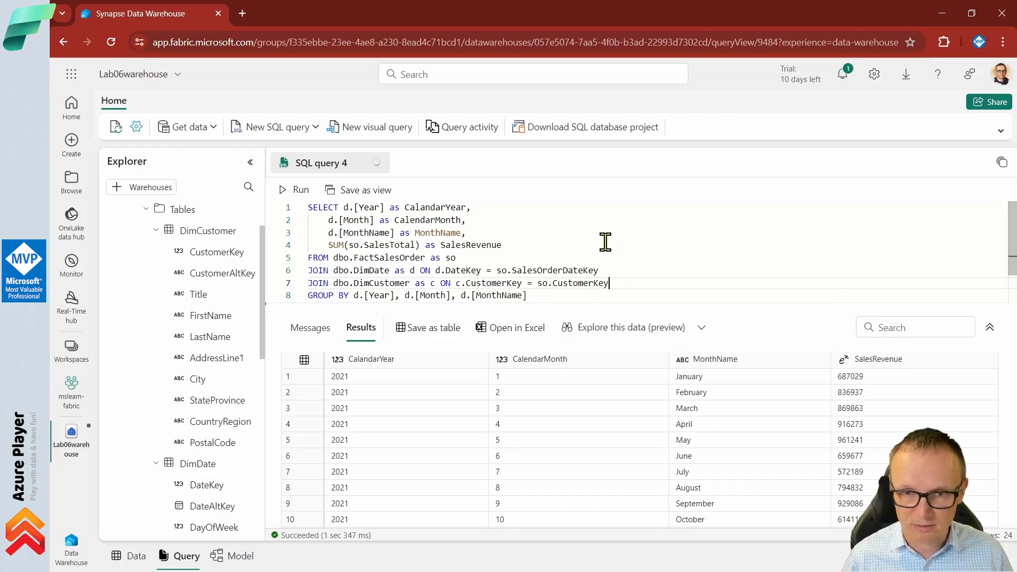
# - Add c.[CountryRegion] as SalesRegion to the SELECT list, on its own line before the SUM(so.SalesTotal) expression
pyautogui.click(605, 242)
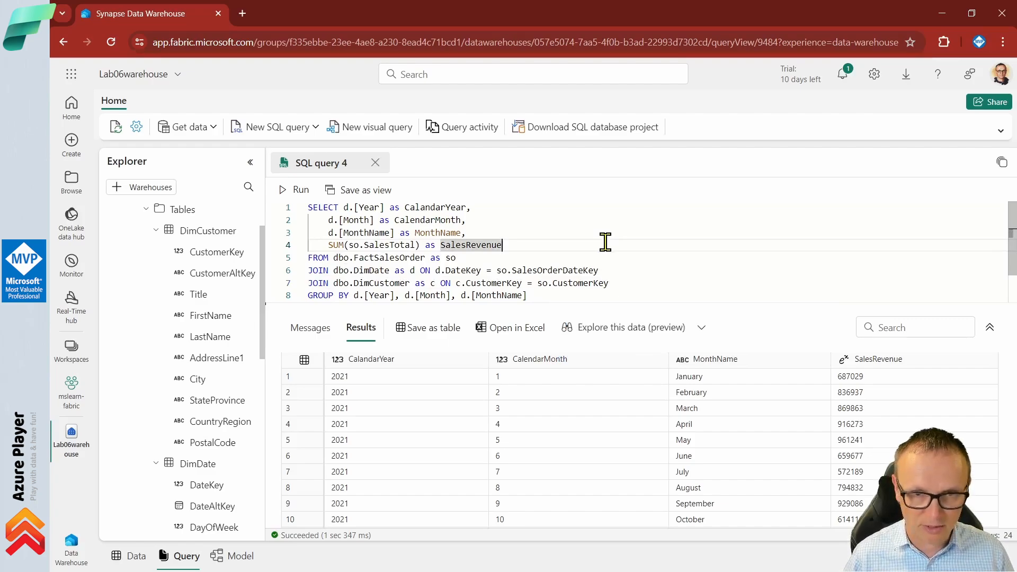
pyautogui.hotkey('ctrl', 'shift', 'Return')
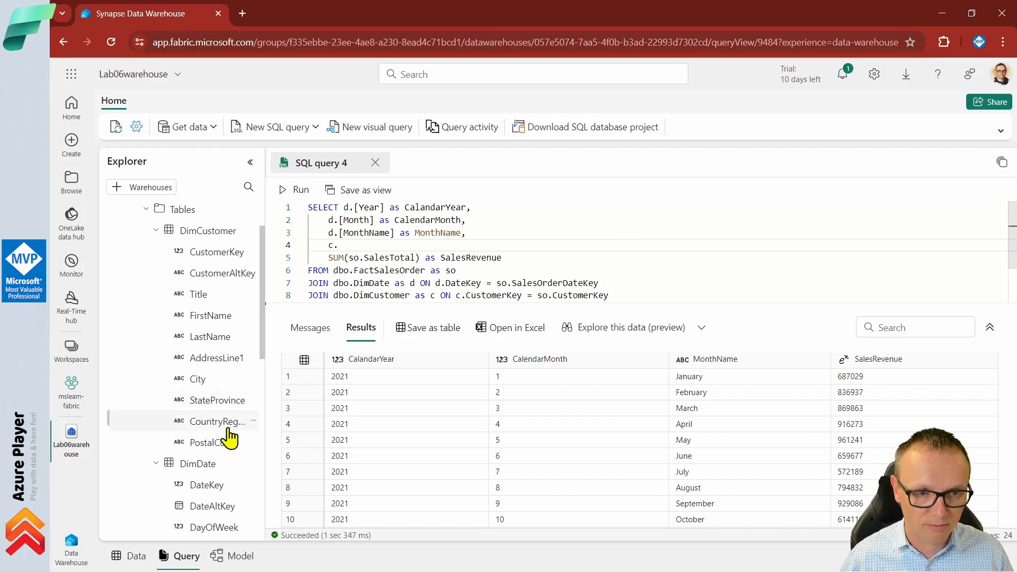
pyautogui.moveTo(229, 431); pyautogui.dragTo(403, 245)
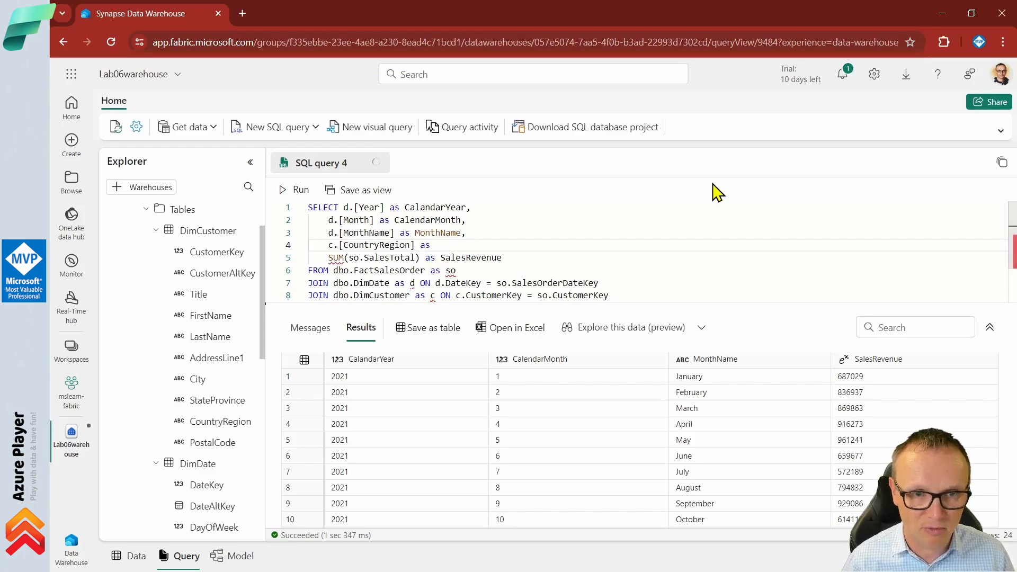
pyautogui.write('SalesRegion')
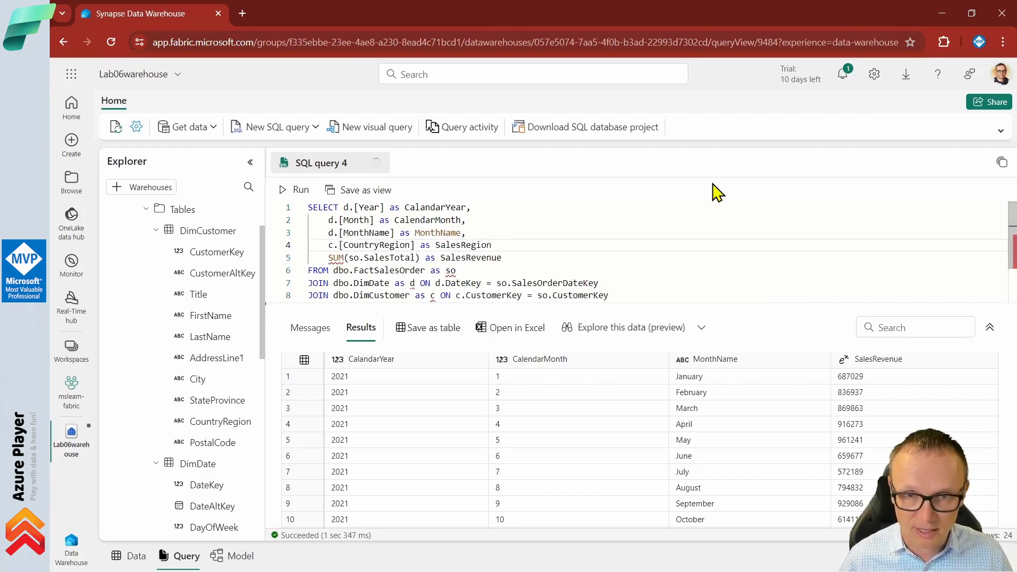
pyautogui.press('Home')
pyautogui.press('Down')
pyautogui.press('Down')
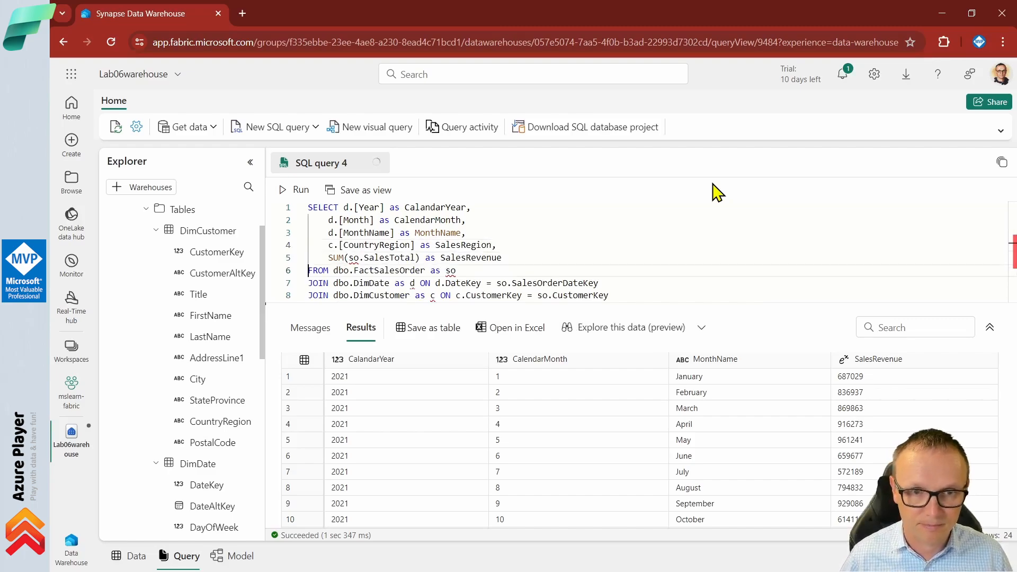
# - Append c.[CountryRegion] to the end of the GROUP BY clause after d.[MonthName]
pyautogui.scroll(-1, 535, 273)
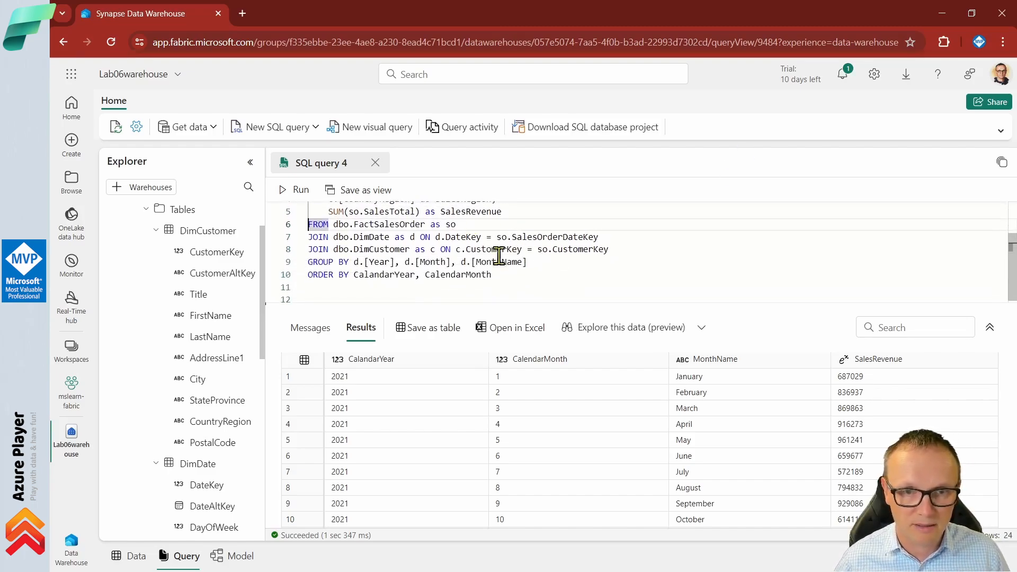
pyautogui.click(537, 263)
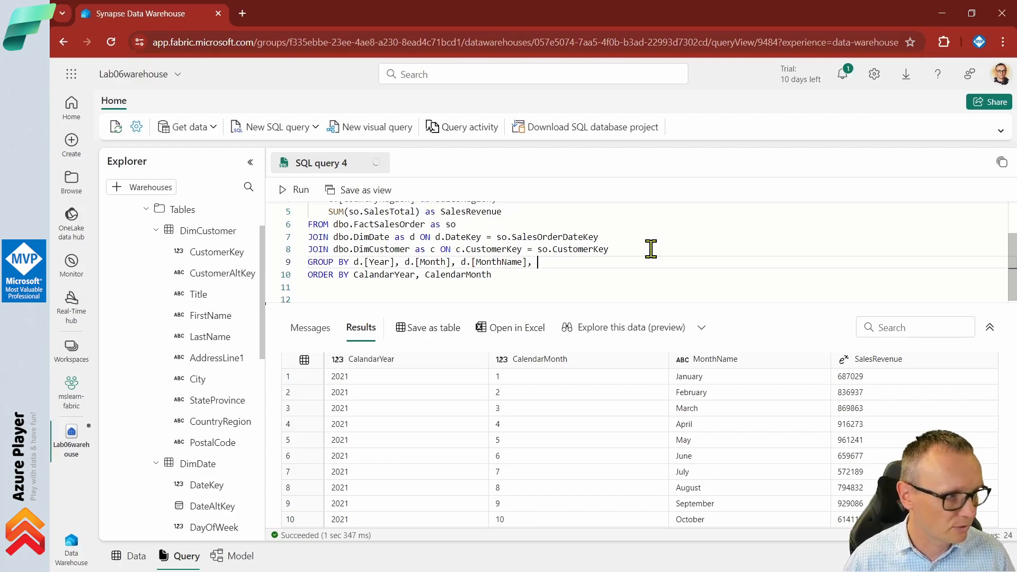
pyautogui.write(', c.Co')
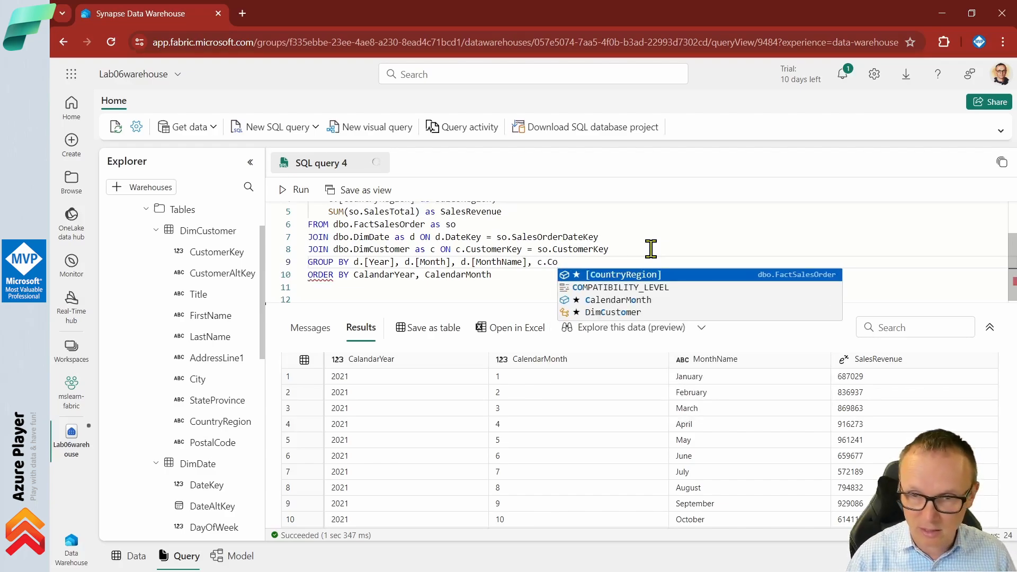
pyautogui.press('Tab')
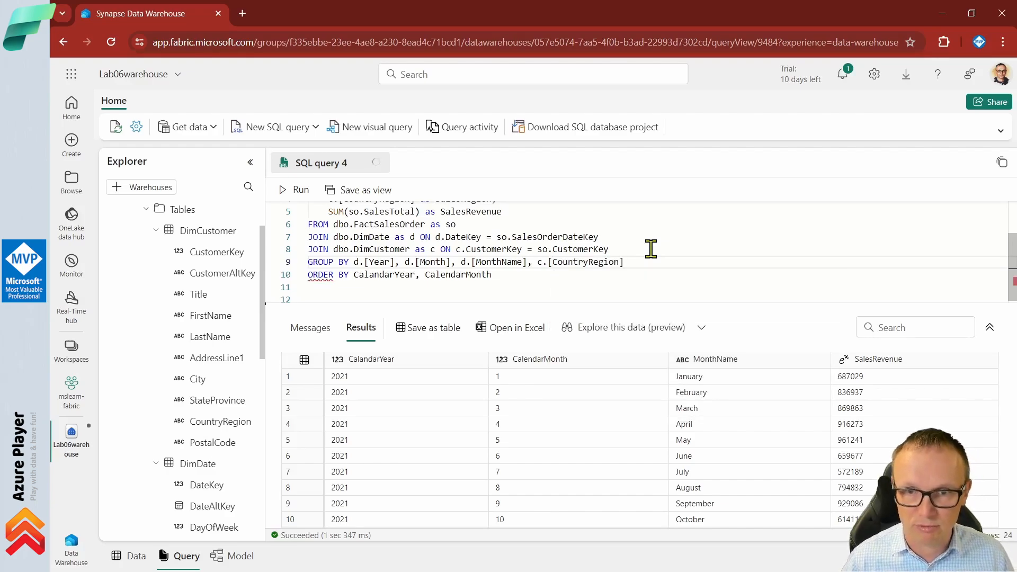
# - Append SalesRegion to the ORDER BY clause after CalendarMonth and run the query
pyautogui.press('Down')
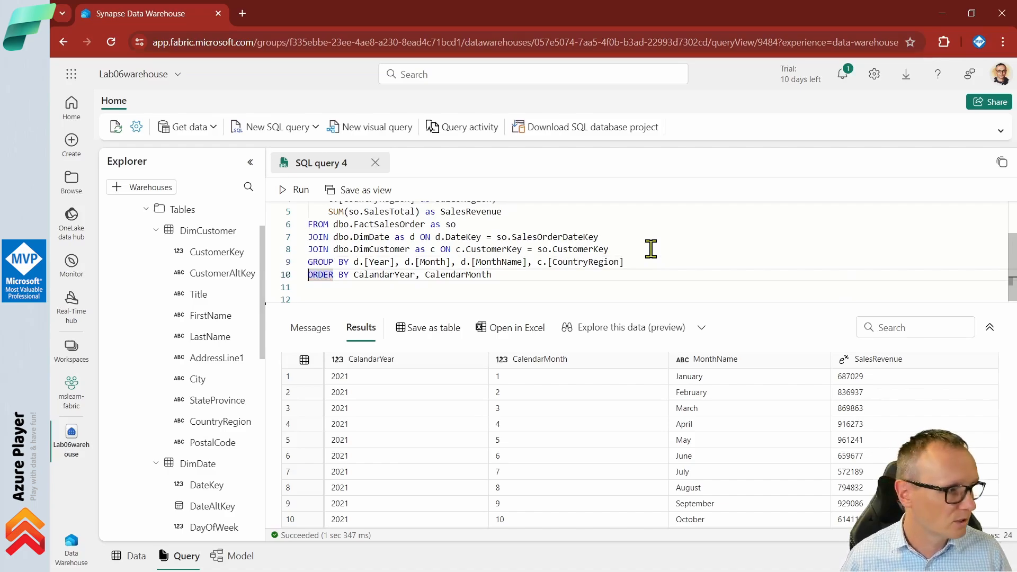
pyautogui.press('End')
pyautogui.write(', ')
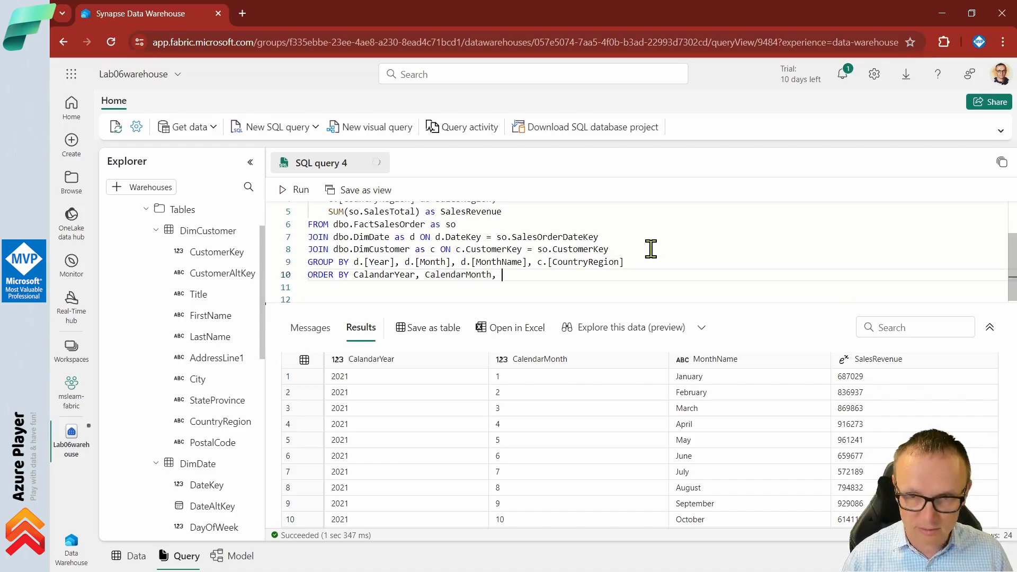
pyautogui.write('Sales')
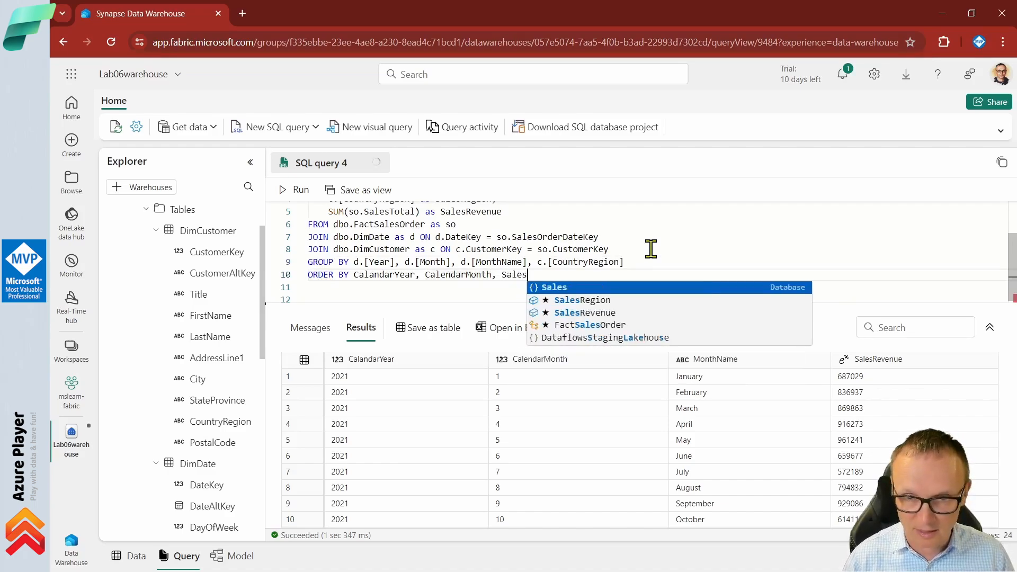
pyautogui.write('Region')
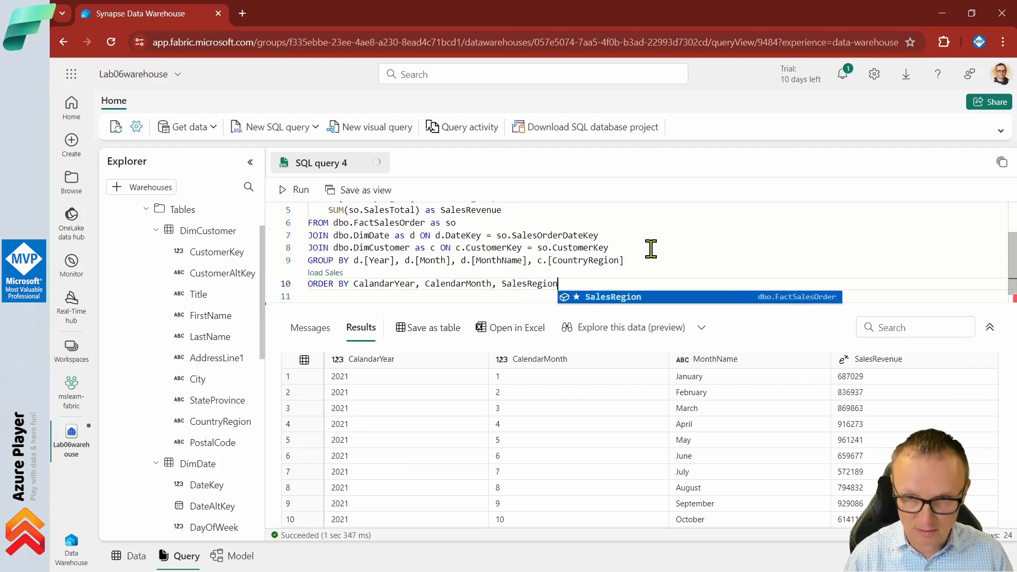
pyautogui.press('Escape')
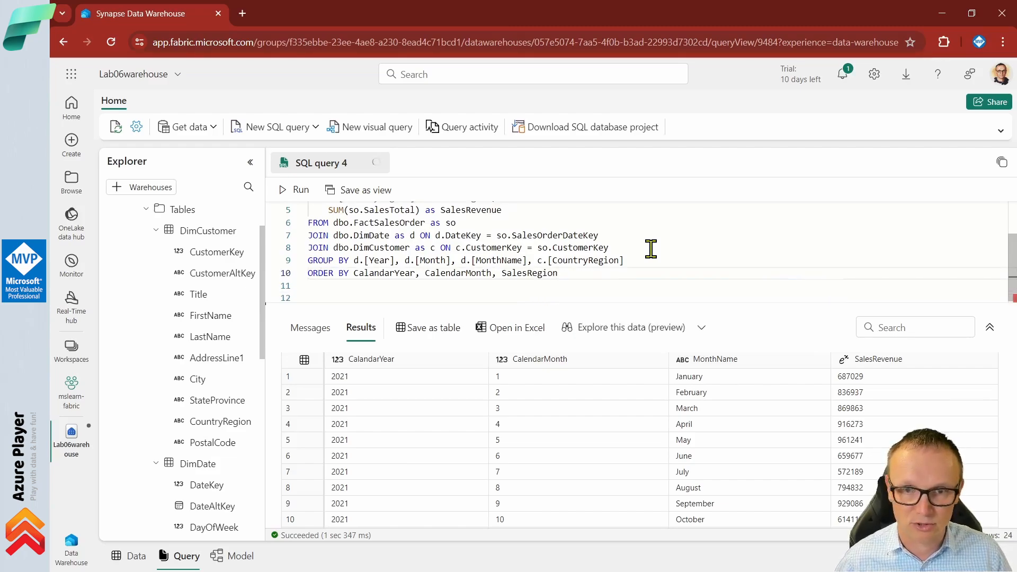
pyautogui.click(286, 190)
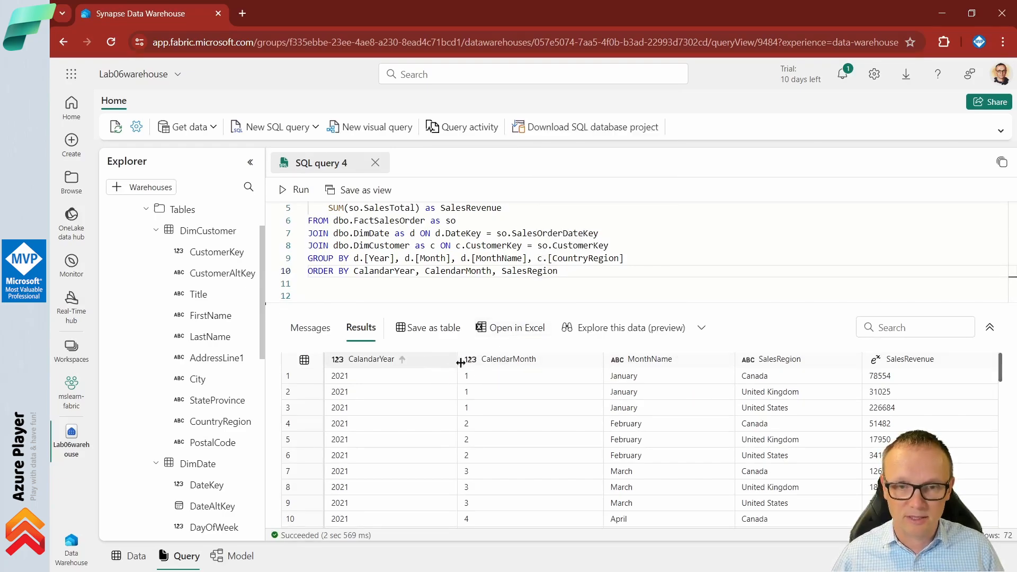
# - Narrow the CalandarYear, CalendarMonth, MonthName and SalesRegion columns in the results grid
pyautogui.moveTo(460, 363); pyautogui.dragTo(411, 364)
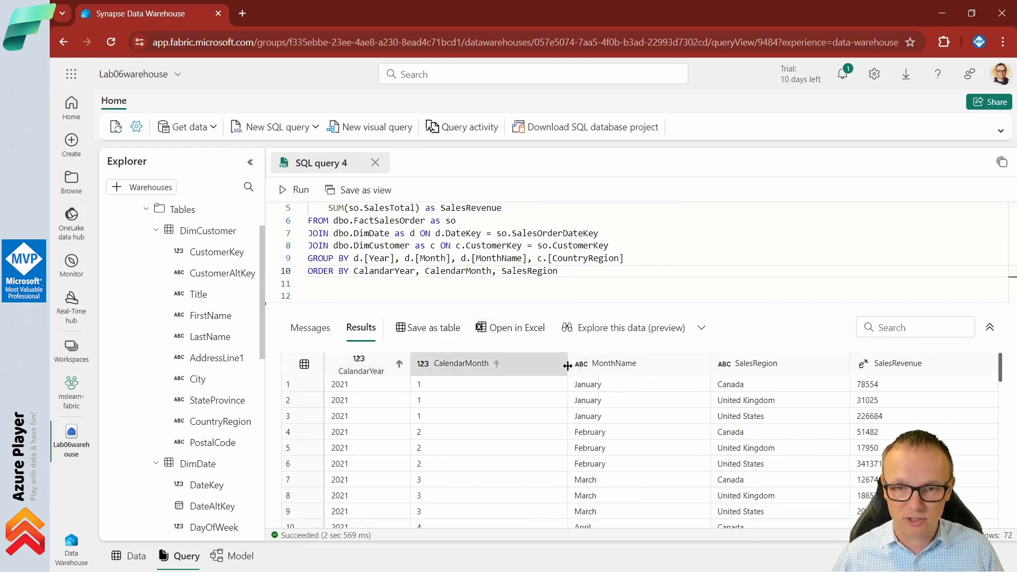
pyautogui.moveTo(567, 366); pyautogui.dragTo(508, 366)
pyautogui.moveTo(652, 366); pyautogui.dragTo(612, 367)
pyautogui.moveTo(790, 365); pyautogui.dragTo(715, 369)
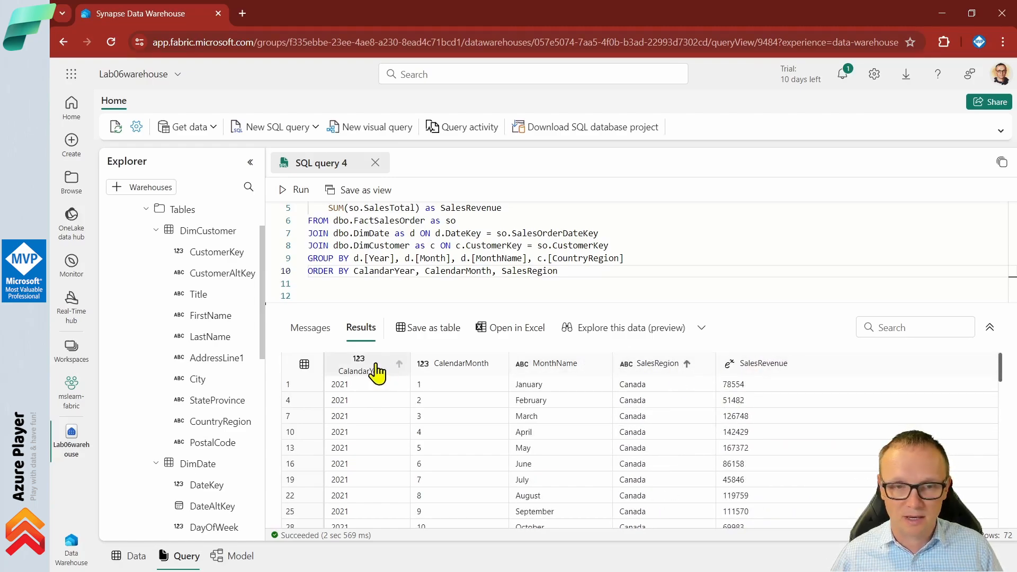
# - Examine the monthly sales revenue per sales region in the query results
pyautogui.click(700, 406)
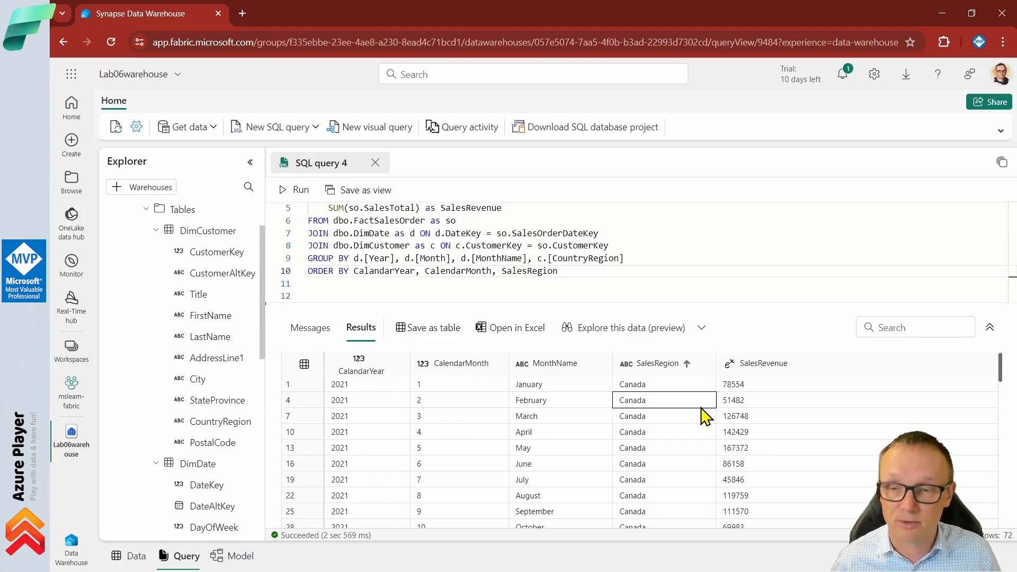
pyautogui.click(772, 390)
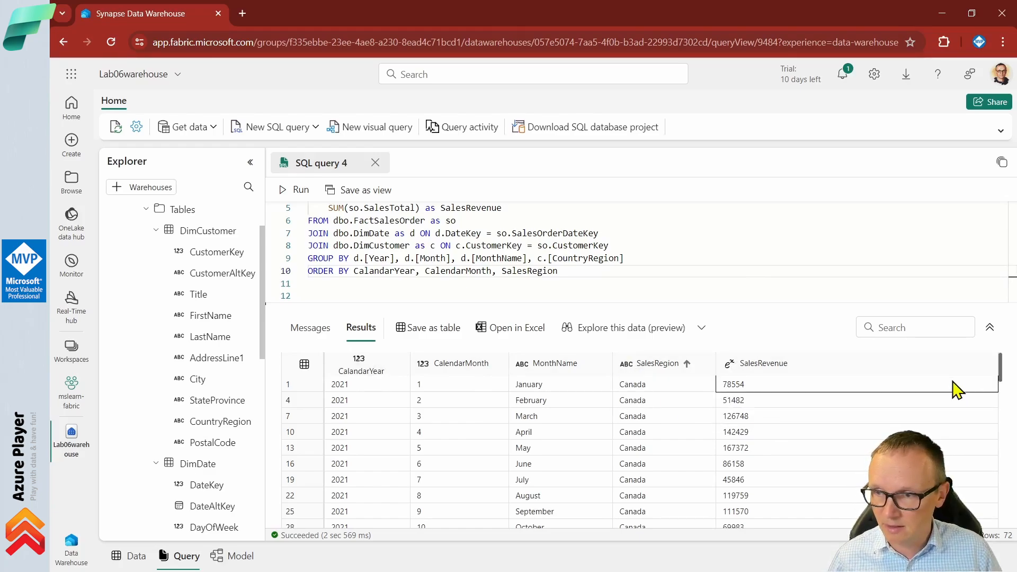
pyautogui.moveTo(1000, 363); pyautogui.dragTo(1004, 405)
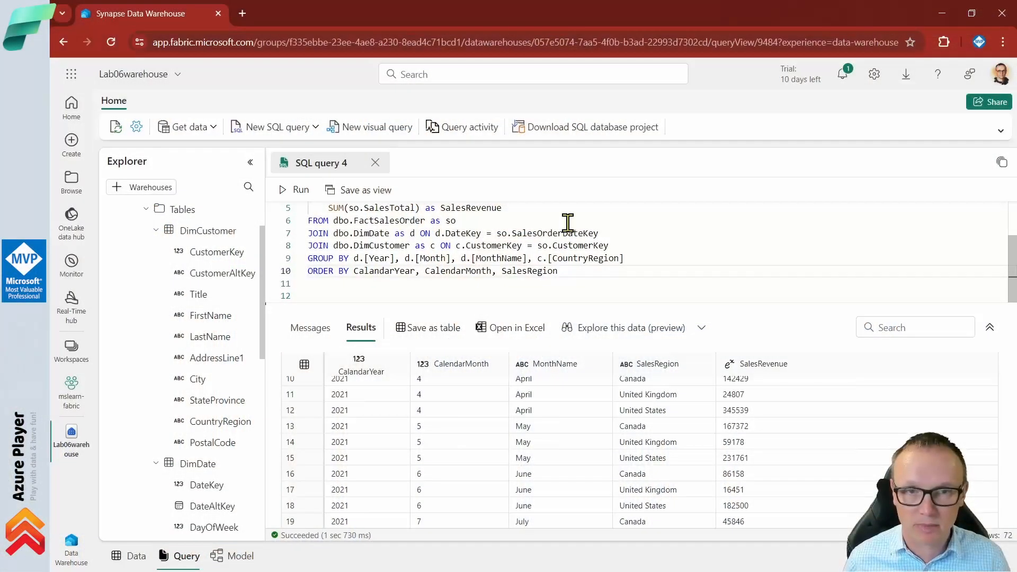
# - Enlarge the query editor area and insert a CREATE VIEW line followed by an AS line above the SELECT statement
pyautogui.moveTo(554, 302); pyautogui.dragTo(559, 395)
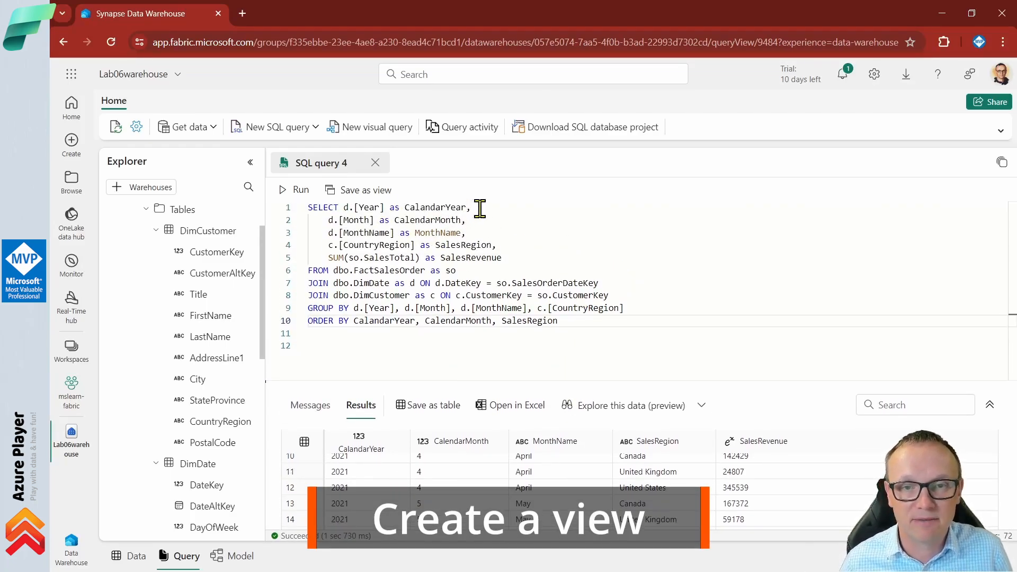
pyautogui.click(480, 208)
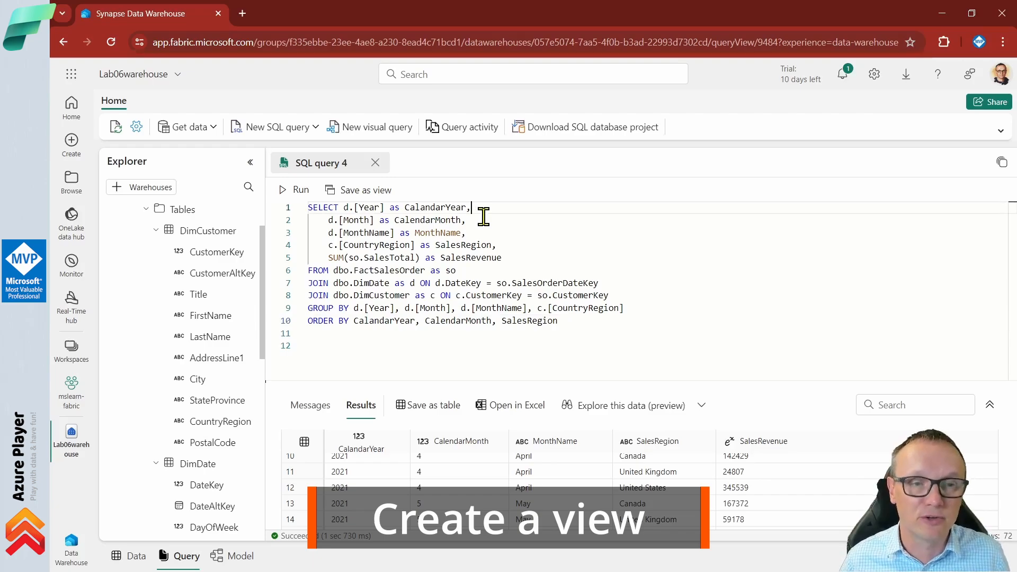
pyautogui.click(378, 208)
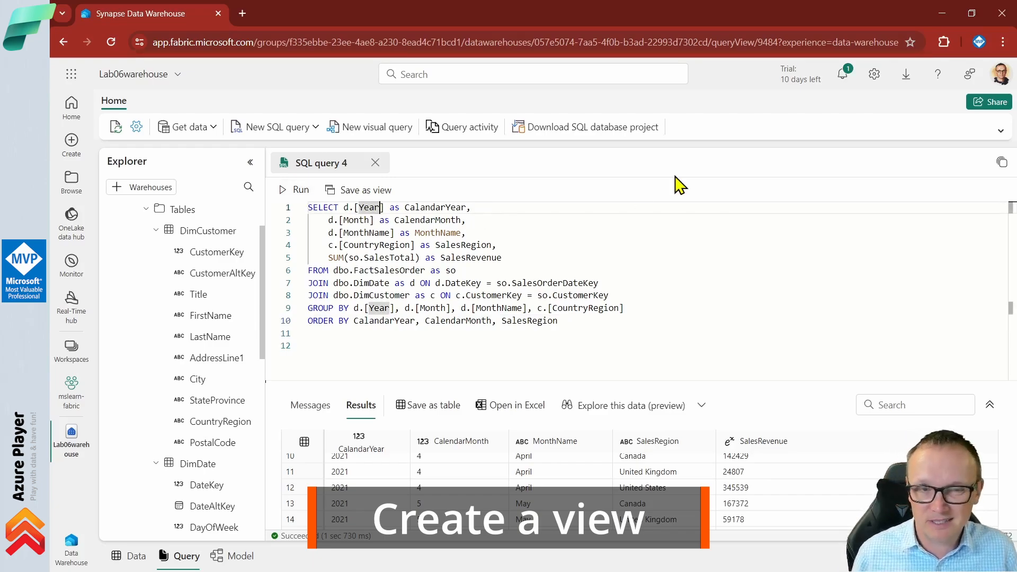
pyautogui.press('Home')
pyautogui.press('Return')
pyautogui.press('Up')
pyautogui.press('capslock')
pyautogui.write('CREATE ')
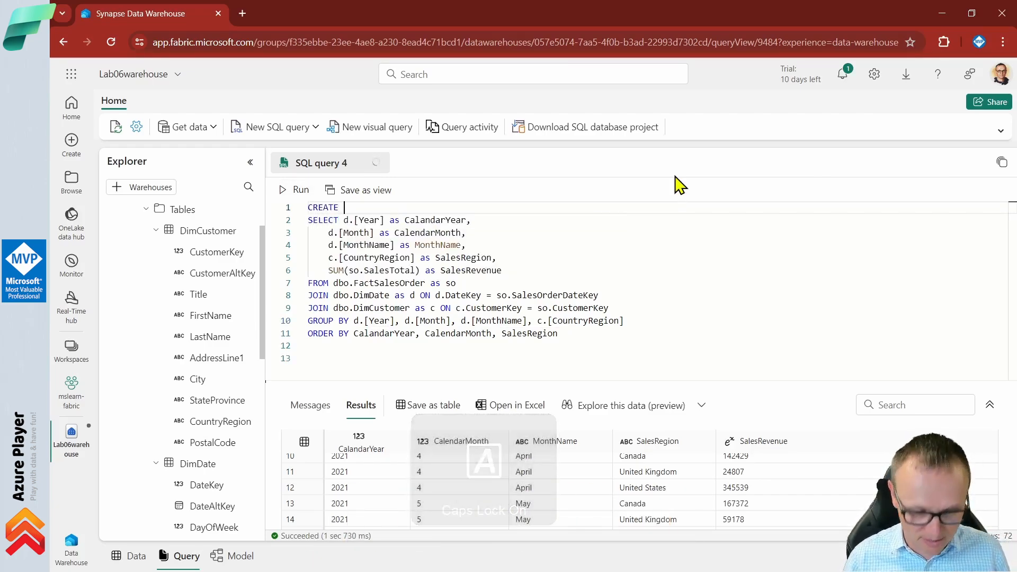
pyautogui.write('VIEW')
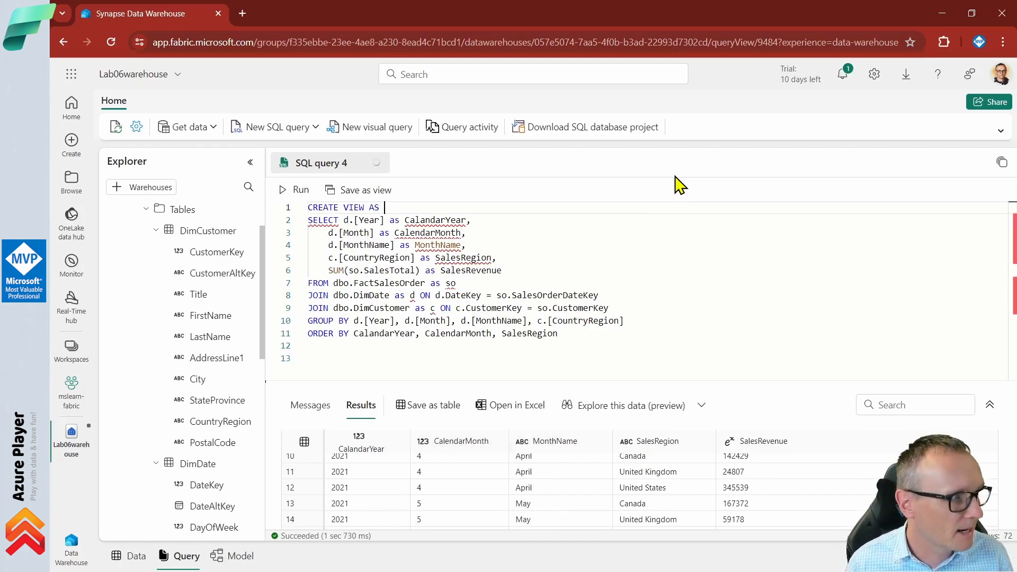
pyautogui.press('Return')
pyautogui.write('AS')
pyautogui.press('Up')
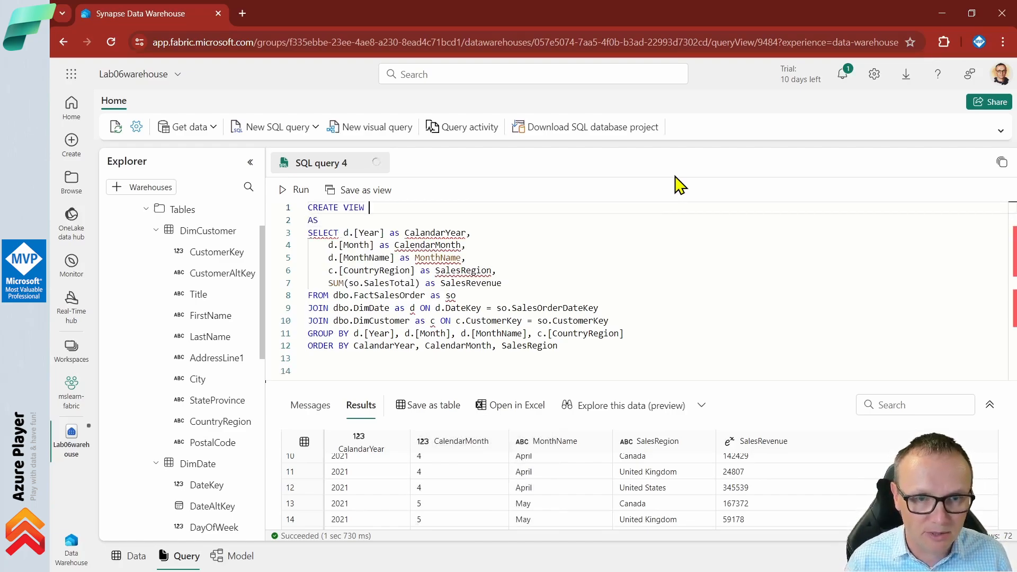
# - Name the view vSalesByRegion in the CREATE VIEW line
pyautogui.press('capslock')
pyautogui.write('vSalesByRegion')
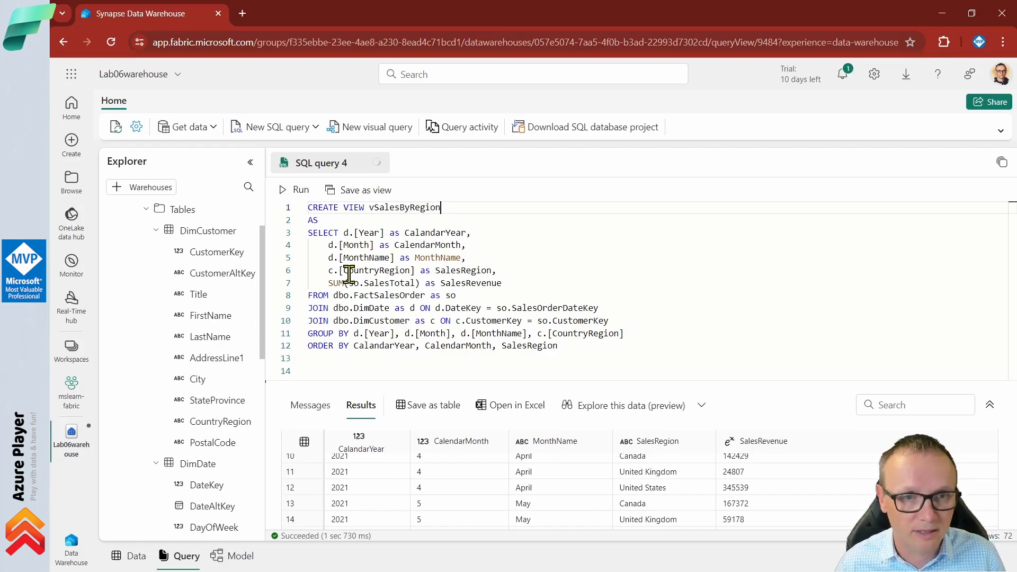
pyautogui.click(337, 358)
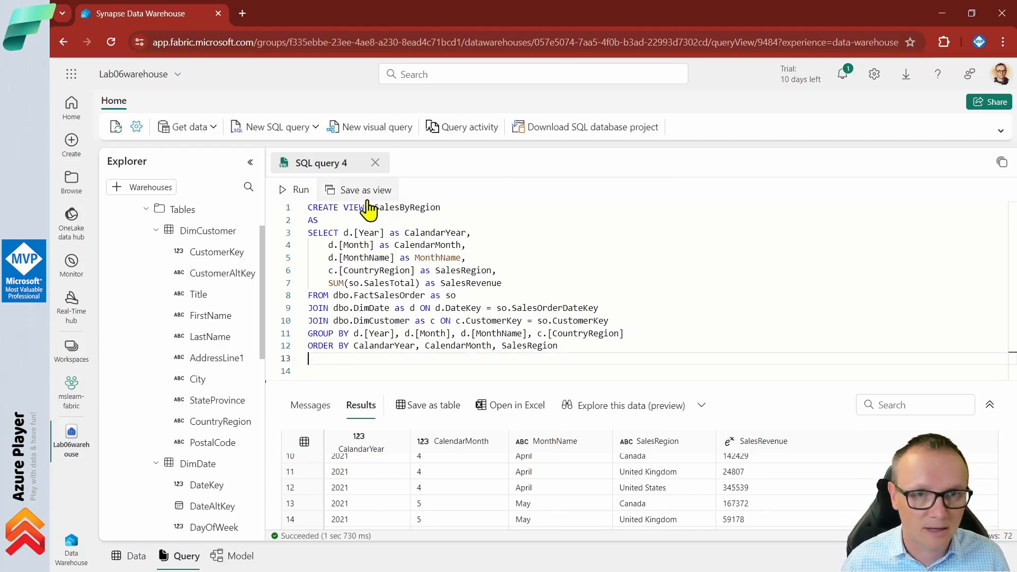
# - Remove the ORDER BY line from the CREATE VIEW statement and run it to create vSalesByRegion
pyautogui.click(295, 191)
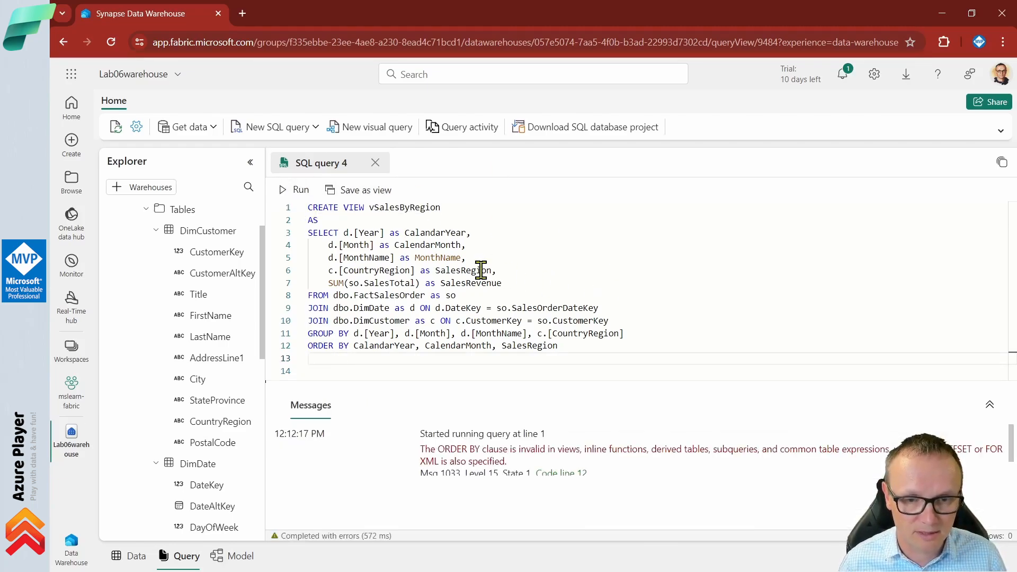
pyautogui.click(343, 345)
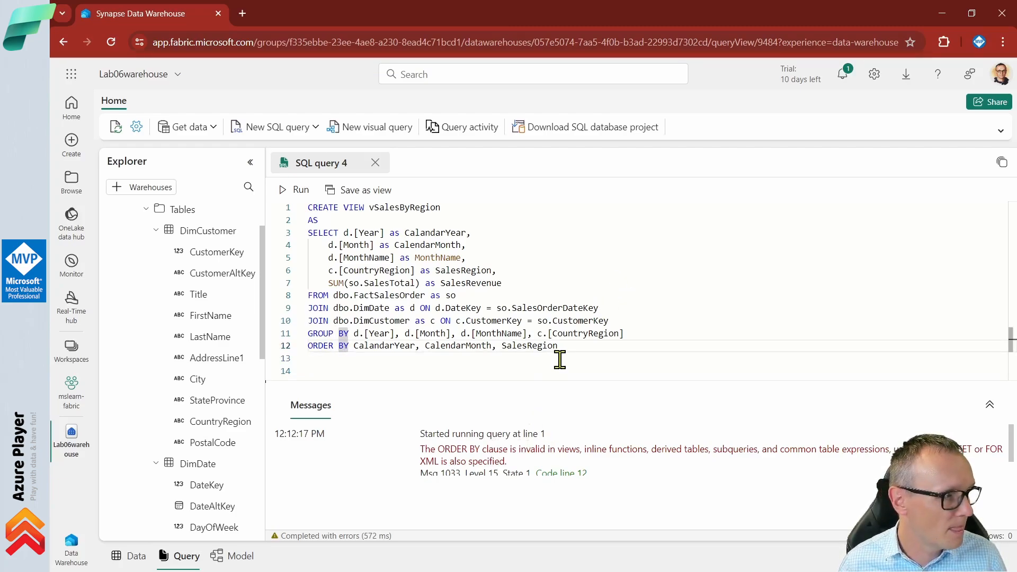
pyautogui.press('Home')
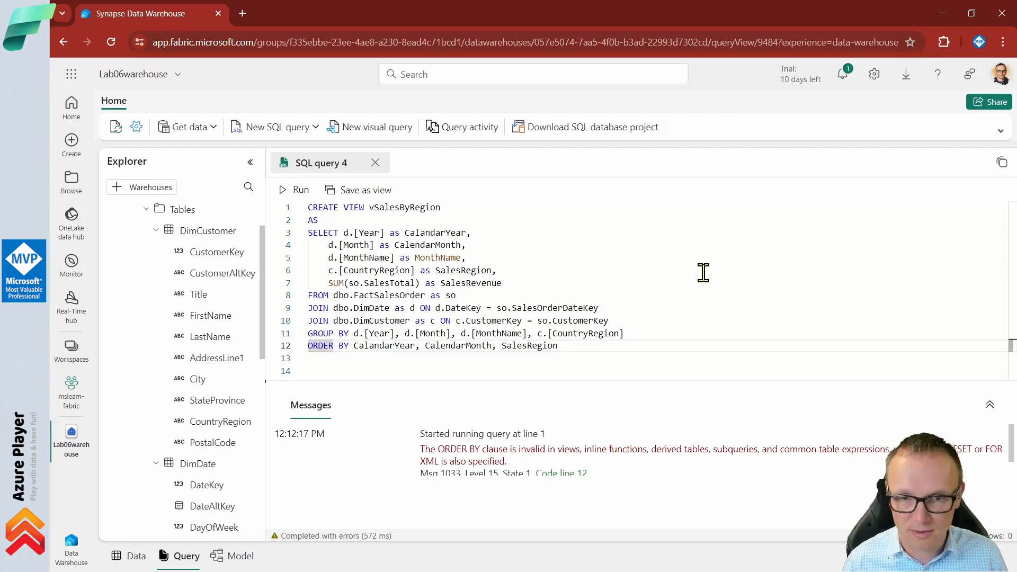
pyautogui.hotkey('shift', 'End')
pyautogui.press('Delete')
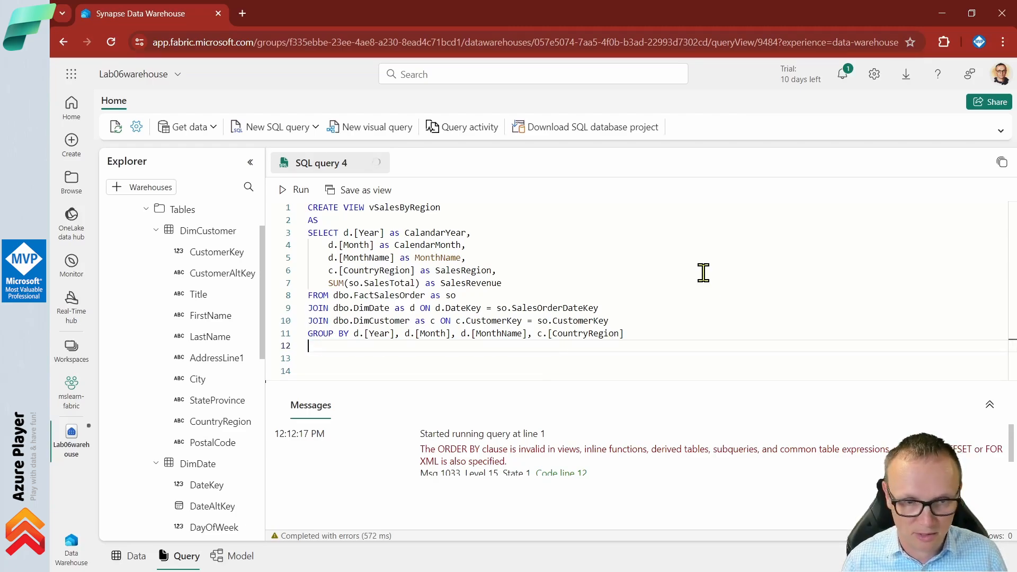
pyautogui.click(286, 189)
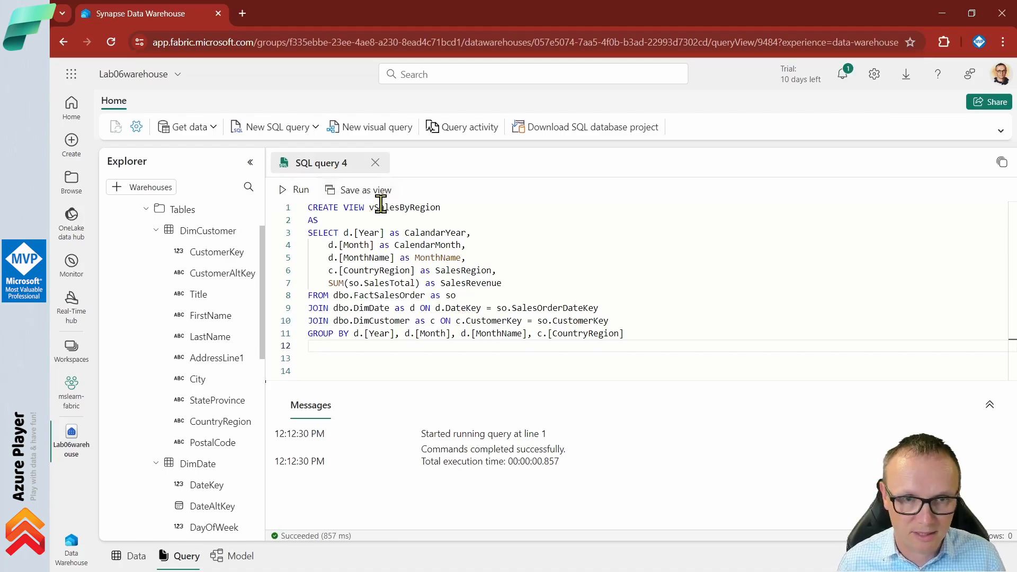
# - Replace the statement with SELECT * FROM vSalesByRegion, run it, and enlarge the results area
pyautogui.doubleClick(431, 207)
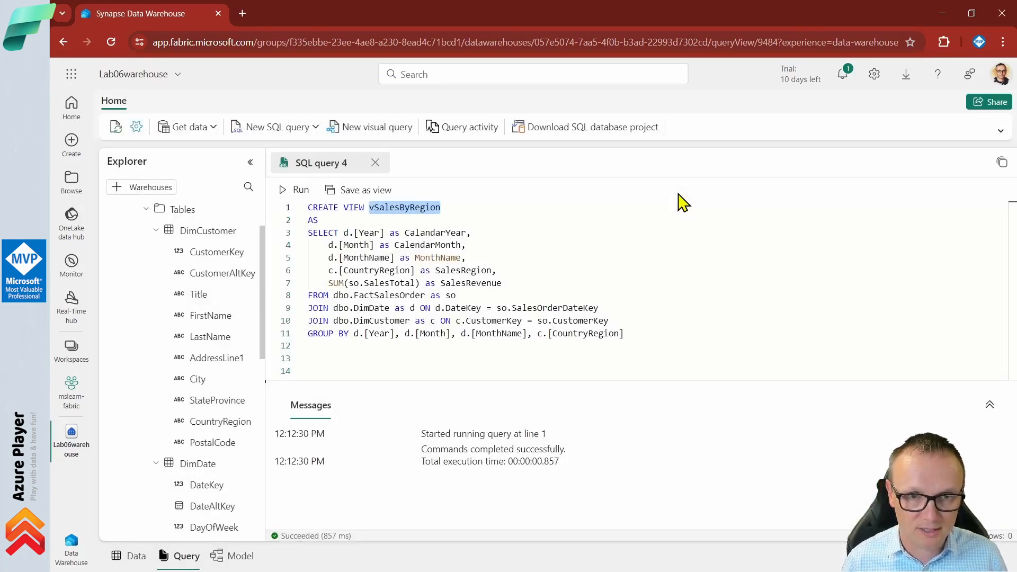
pyautogui.hotkey('ctrl', 'a')
pyautogui.press('Delete')
pyautogui.press('capslock')
pyautogui.write('SELEC')
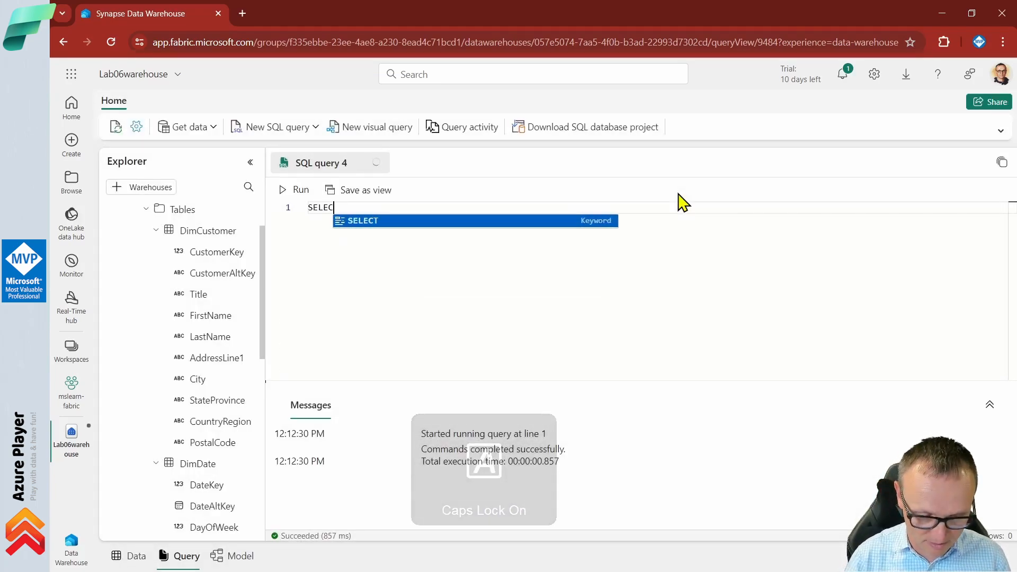
pyautogui.write('T * FROM vSalesByRegion')
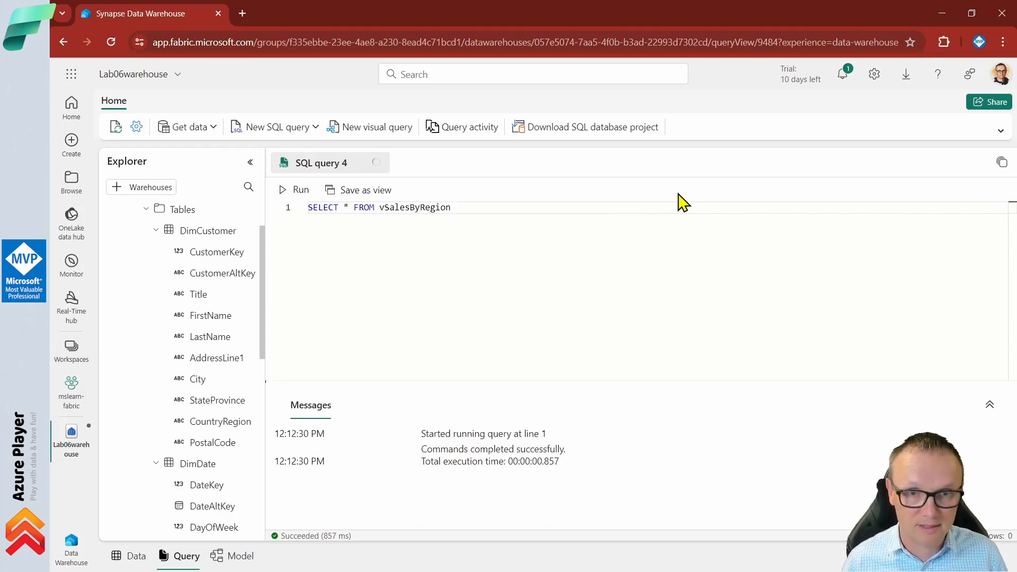
pyautogui.press('Return')
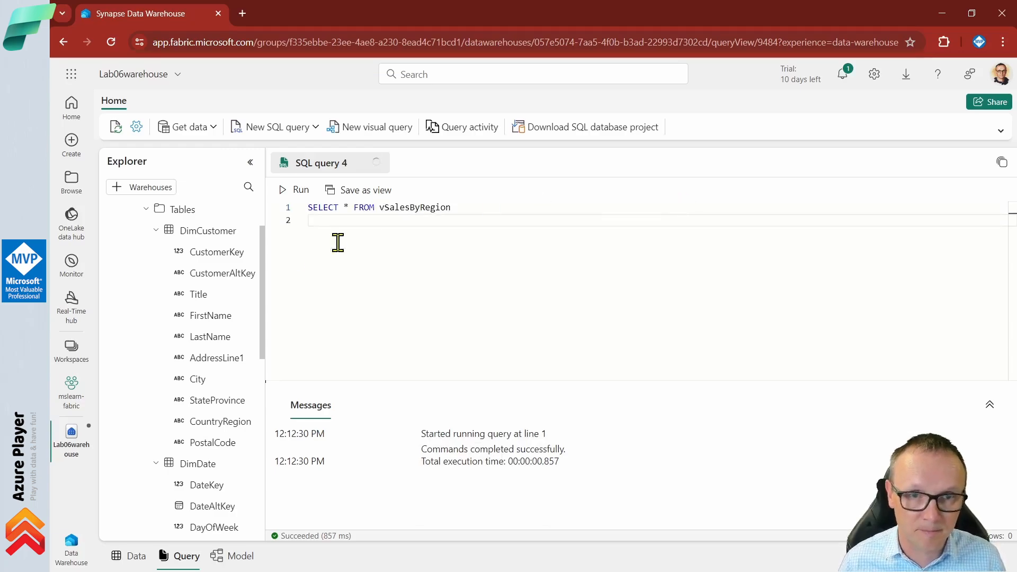
pyautogui.click(294, 189)
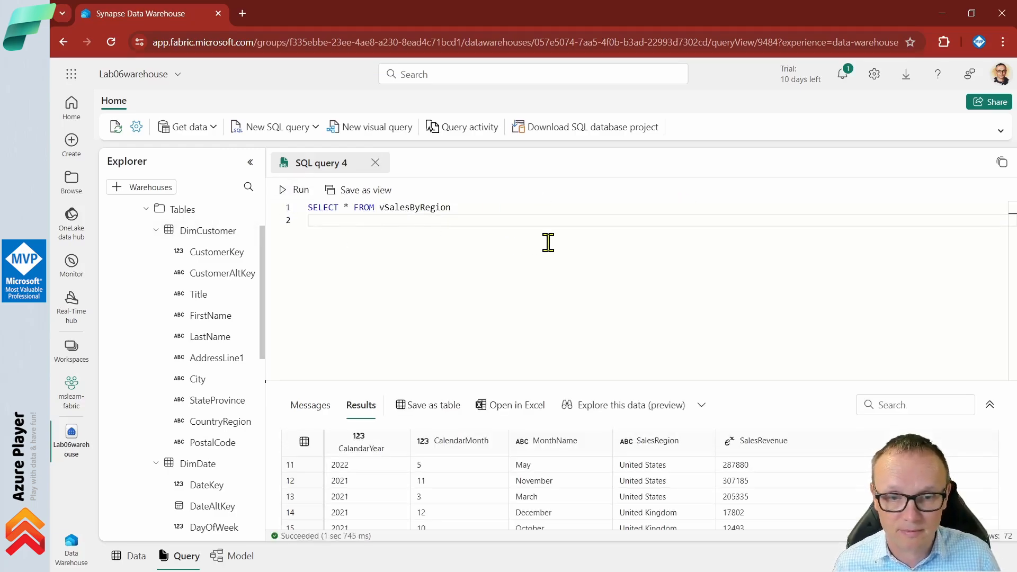
pyautogui.moveTo(574, 381); pyautogui.dragTo(588, 307)
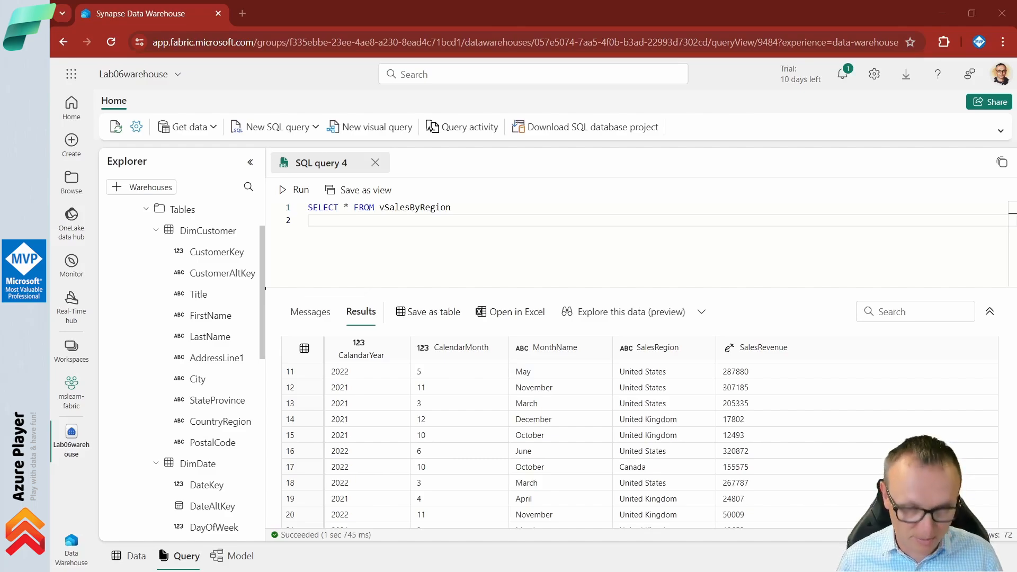
# - Try to sort the view query with ORDER BY CalendarYear, MonthOfYear, SalesRegion; and run it
pyautogui.write('ORDER BY CalendarYear, MonthOfYear, SalesRegion;')
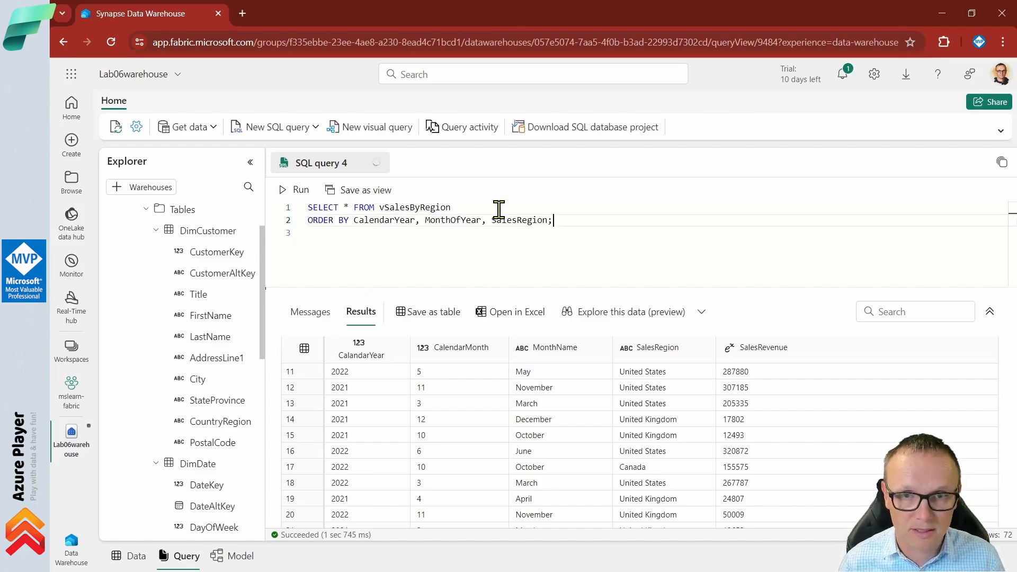
pyautogui.press('End')
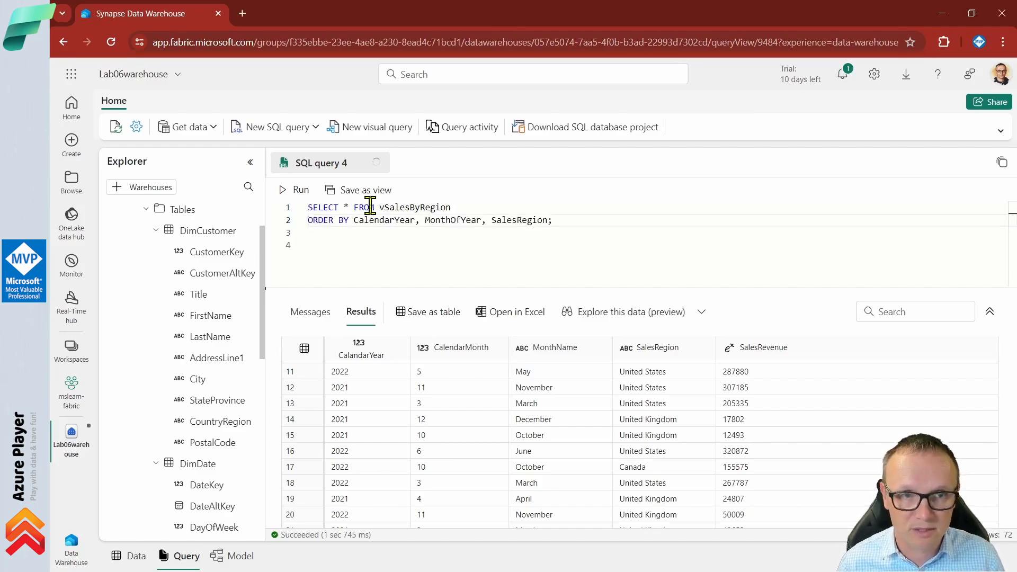
pyautogui.click(337, 244)
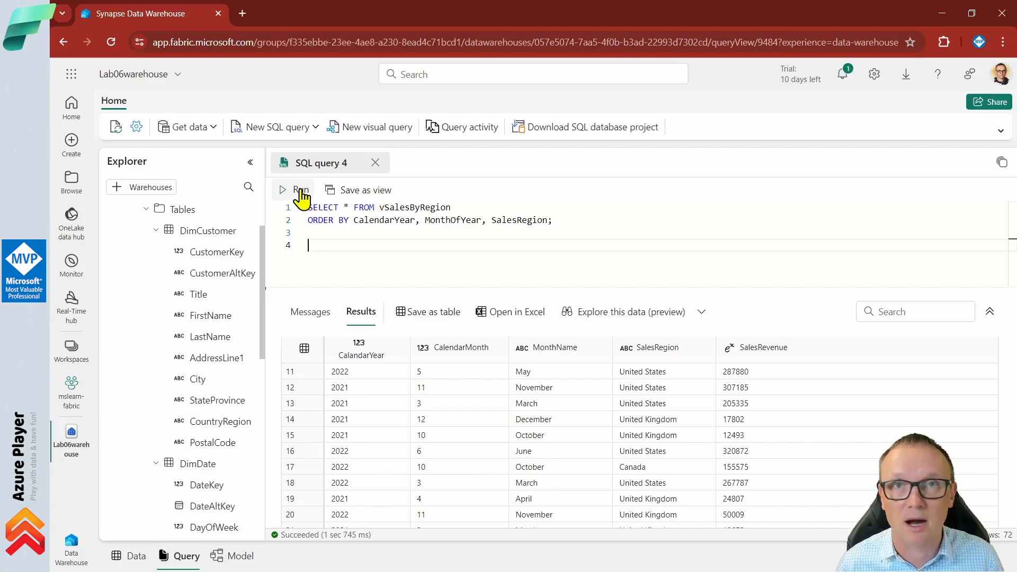
pyautogui.click(300, 189)
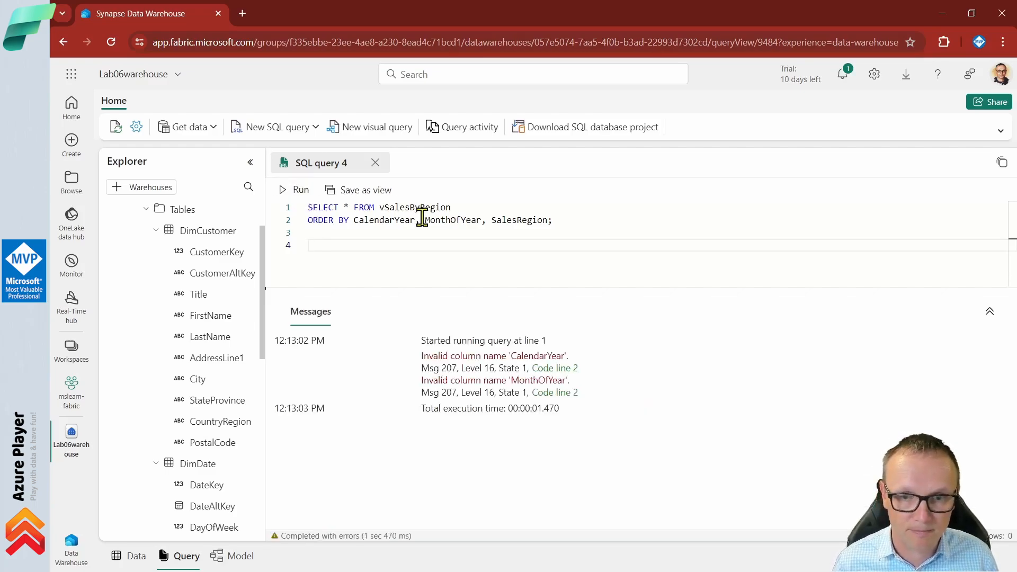
# - Delete the ORDER BY line and rerun the plain SELECT on vSalesByRegion
pyautogui.click(379, 220)
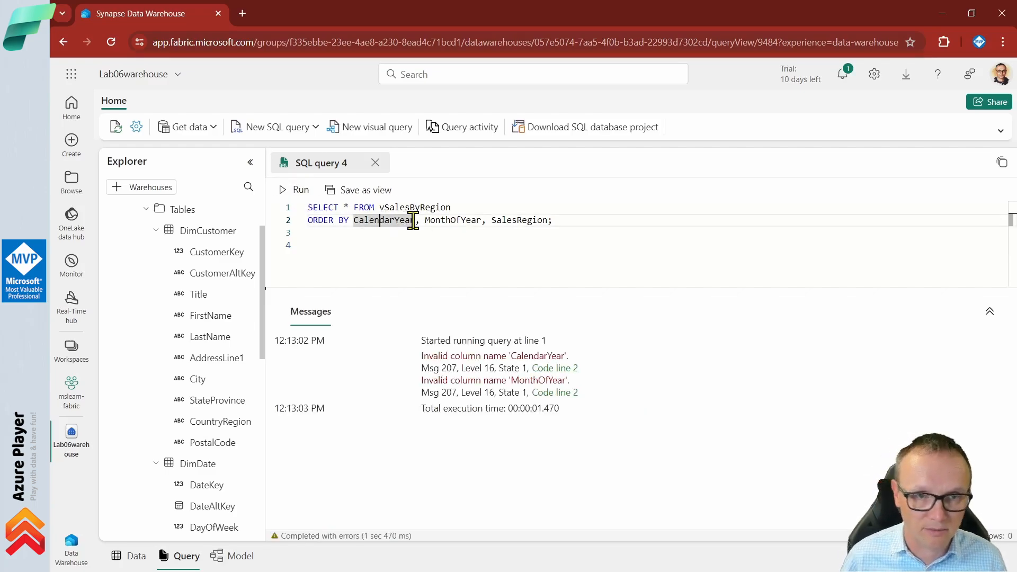
pyautogui.tripleClick(412, 220)
pyautogui.press('BackSpace')
pyautogui.click(298, 190)
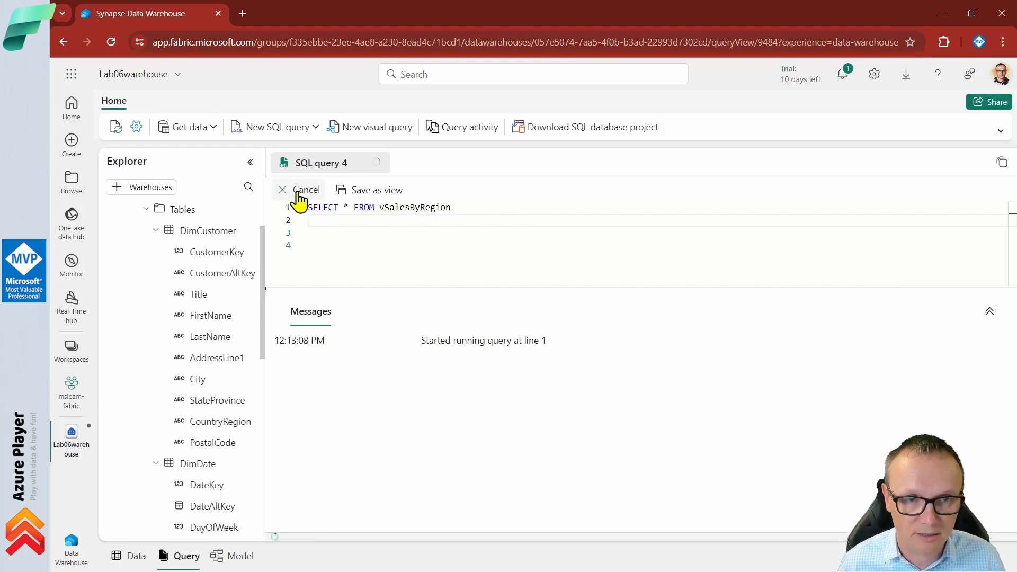
# - Start an uppercase ORDER BY clause on the line below SELECT * FROM vSalesByRegion
pyautogui.press('capslock')
pyautogui.write('order')
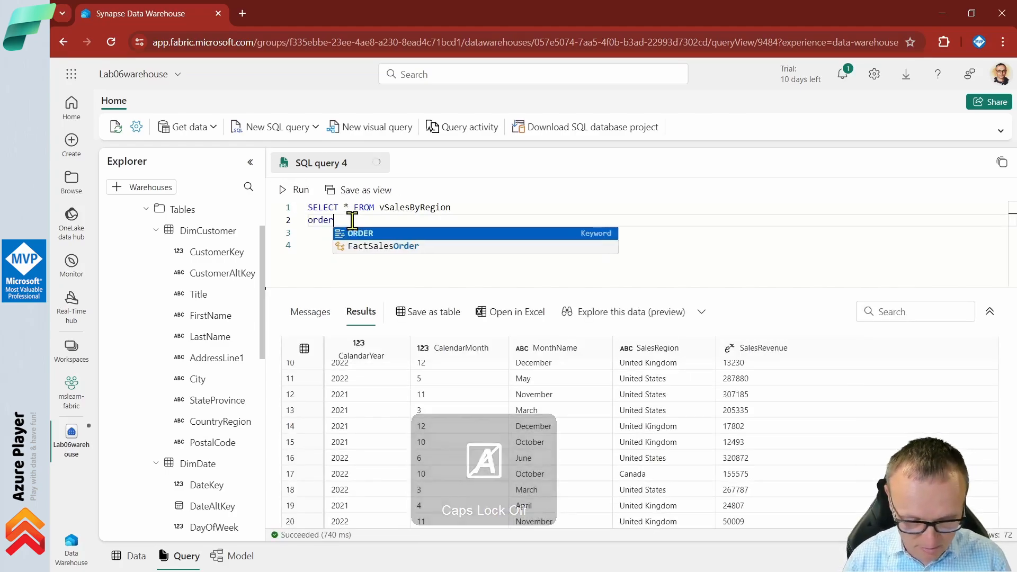
pyautogui.write(' by')
pyautogui.tripleClick(352, 221)
pyautogui.press('capslock')
pyautogui.write('ORDER BY')
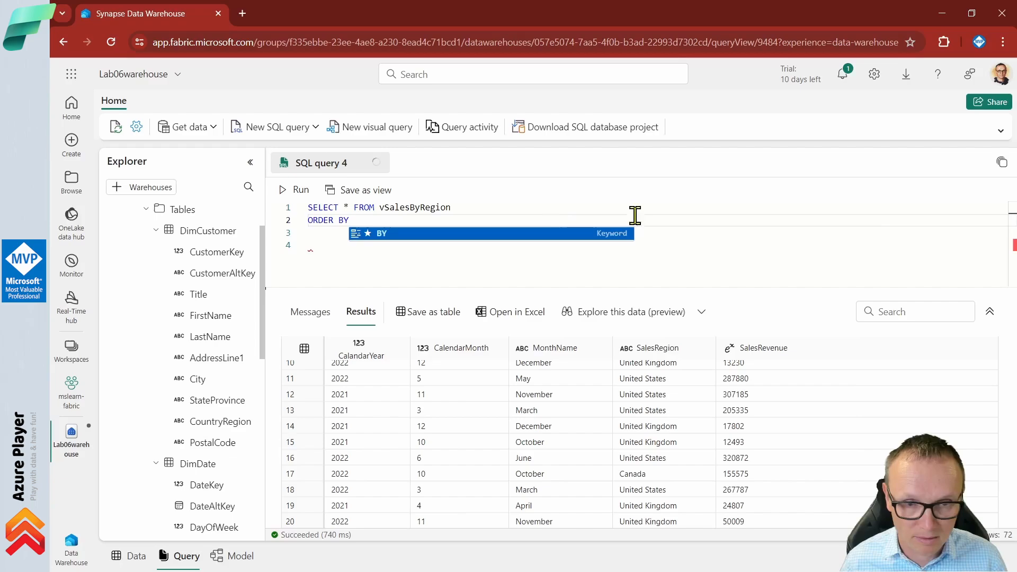
pyautogui.press('capslock')
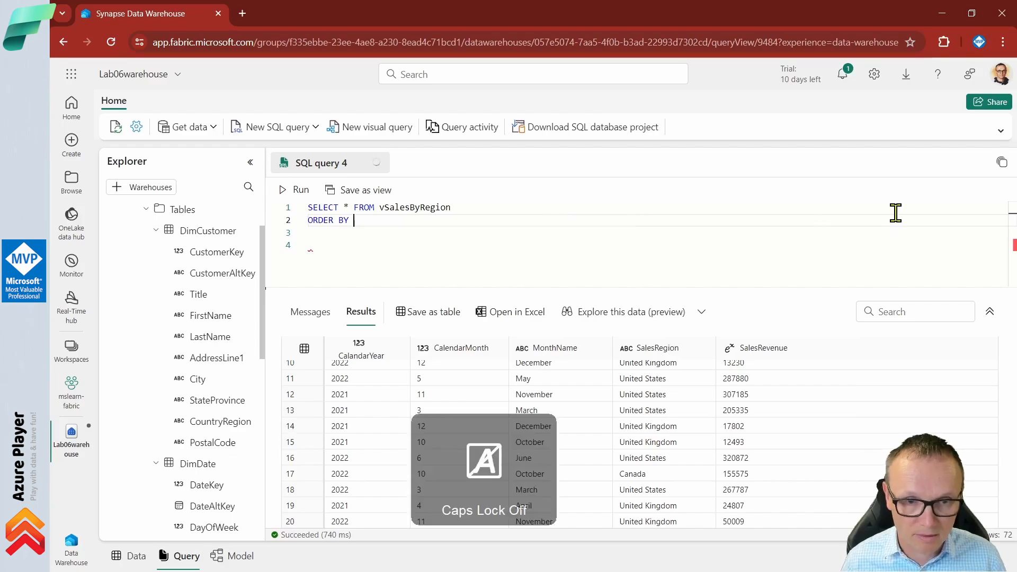
# - Complete the ORDER BY clause with CalandarYear, CalandarMonth and SalesRegion, and run the query
pyautogui.write('Calen')
pyautogui.press('Down')
pyautogui.press('Return')
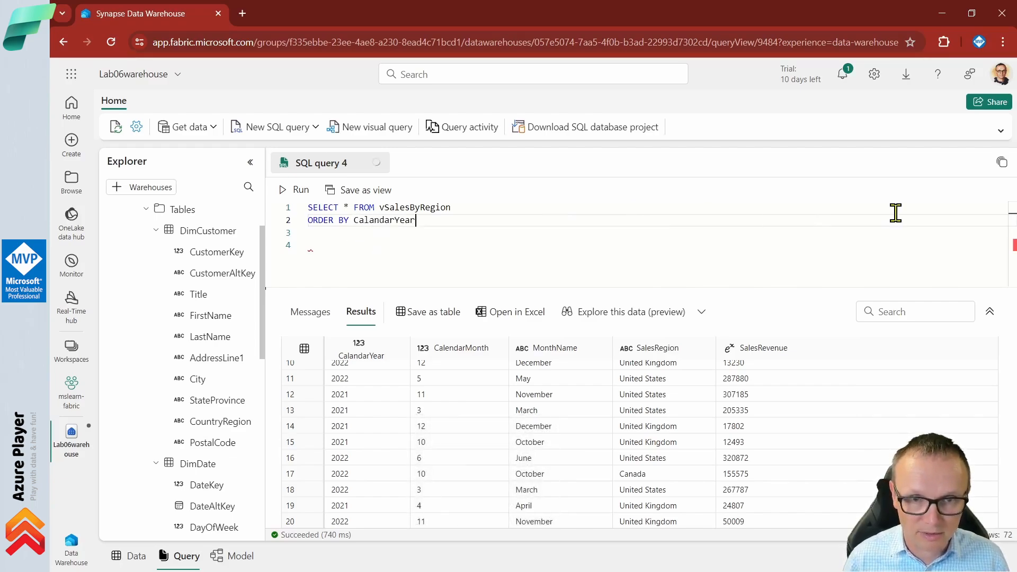
pyautogui.write(', Cal')
pyautogui.press('Down')
pyautogui.press('Return')
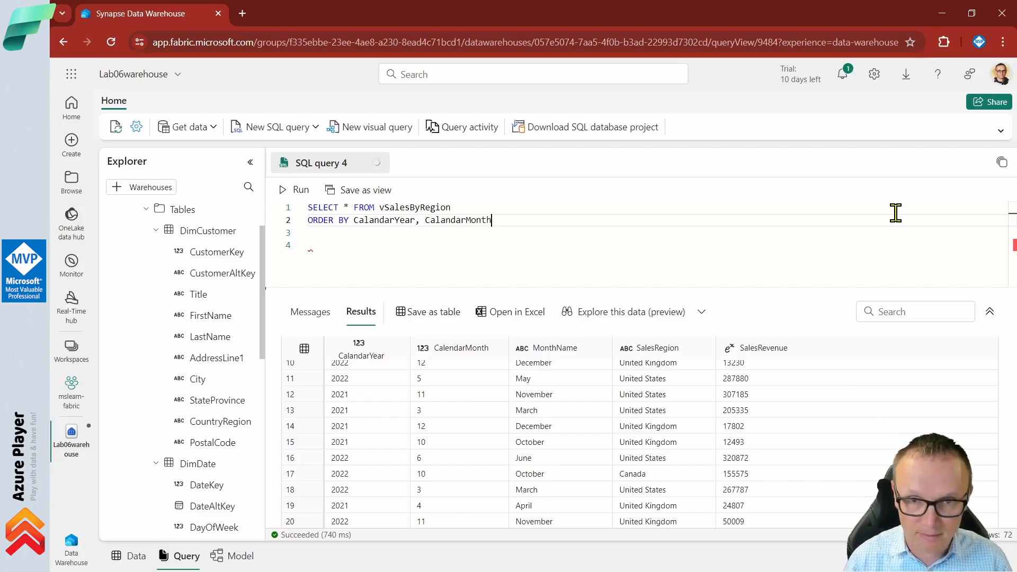
pyautogui.write(', Sa')
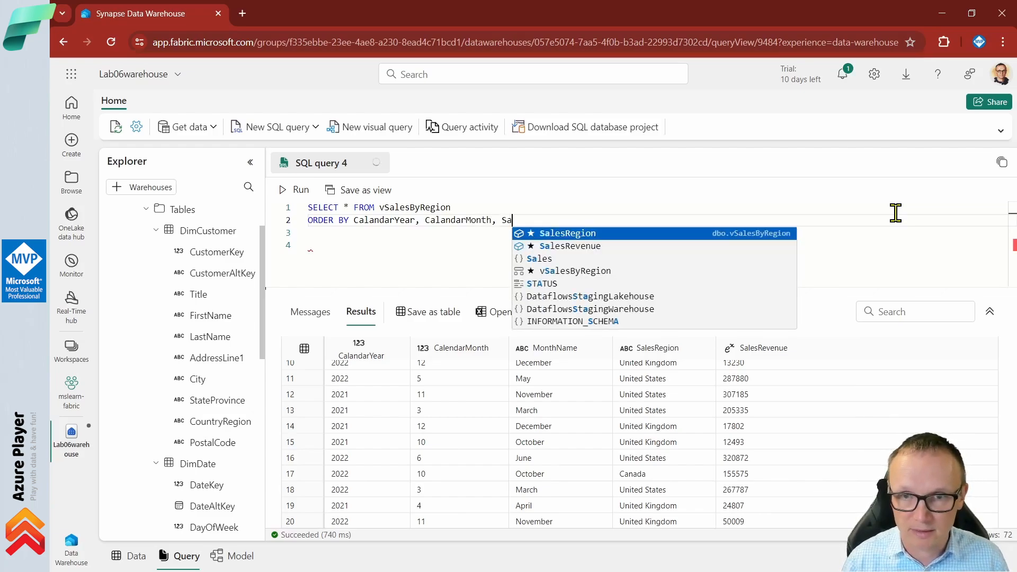
pyautogui.press('Return')
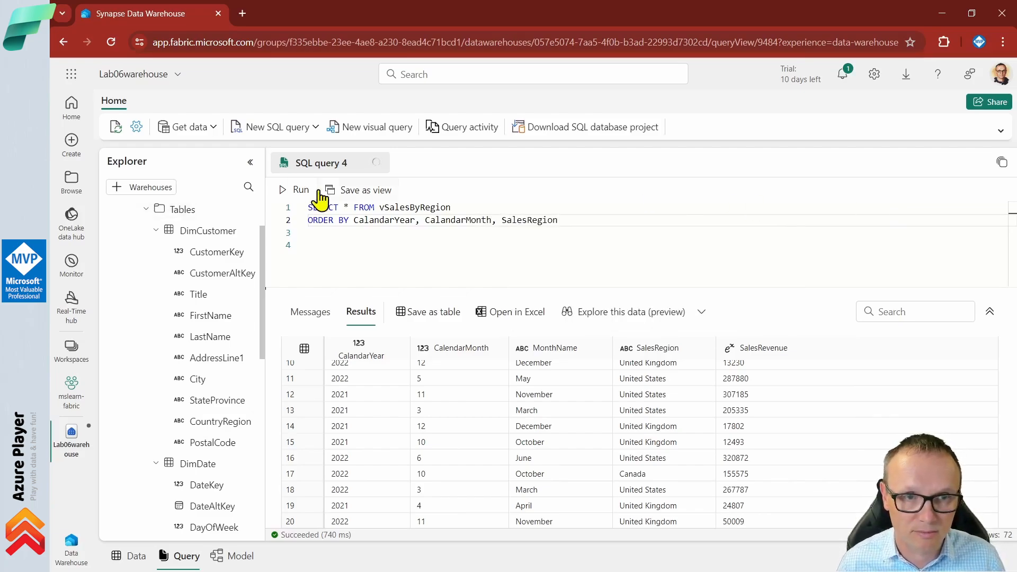
pyautogui.click(300, 190)
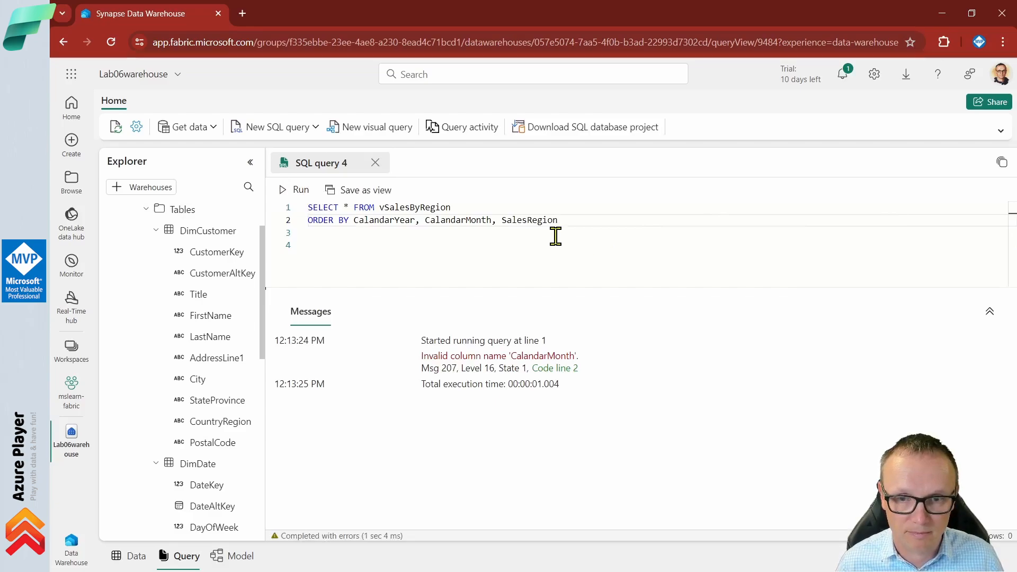
# - Copy and remove the ORDER BY line, then rerun the plain view query to check its column names
pyautogui.click(461, 220)
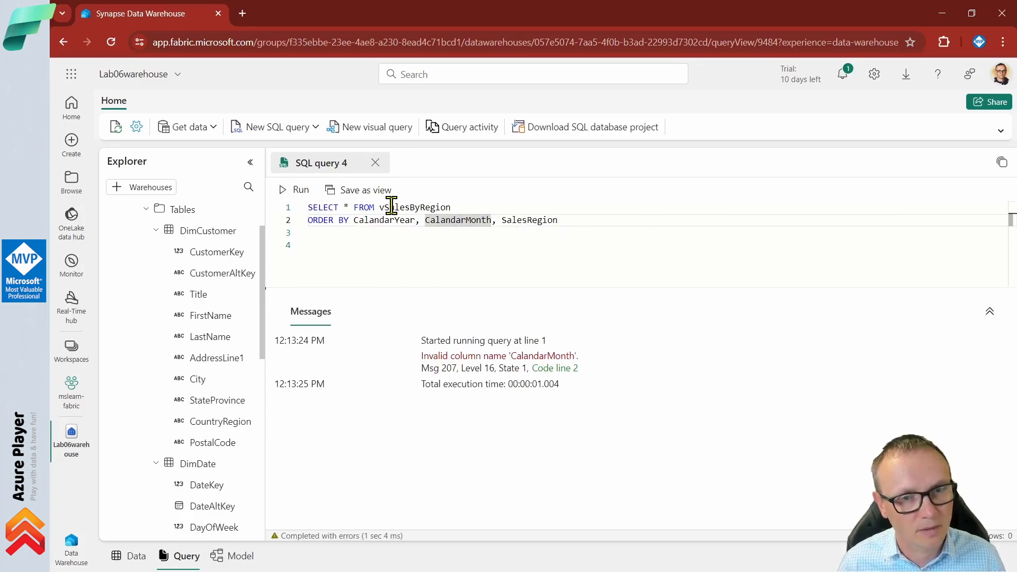
pyautogui.click(357, 219)
pyautogui.press('Home')
pyautogui.hotkey('shift', 'End')
pyautogui.hotkey('ctrl', 'c')
pyautogui.press('Delete')
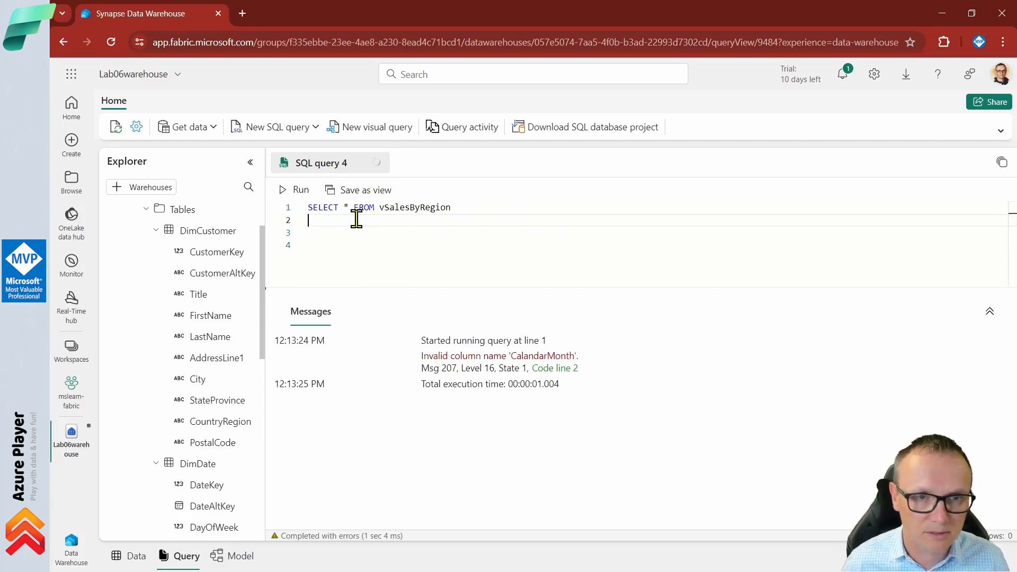
pyautogui.click(284, 190)
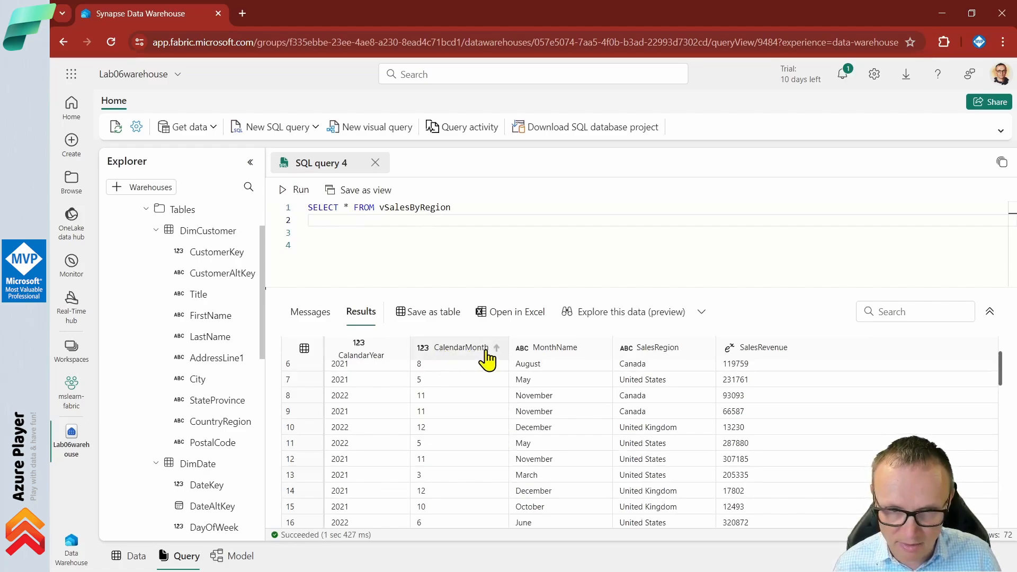
# - Paste the copied ORDER BY line back below the SELECT statement and run the query again
pyautogui.click(404, 218)
pyautogui.hotkey('ctrl', 'v')
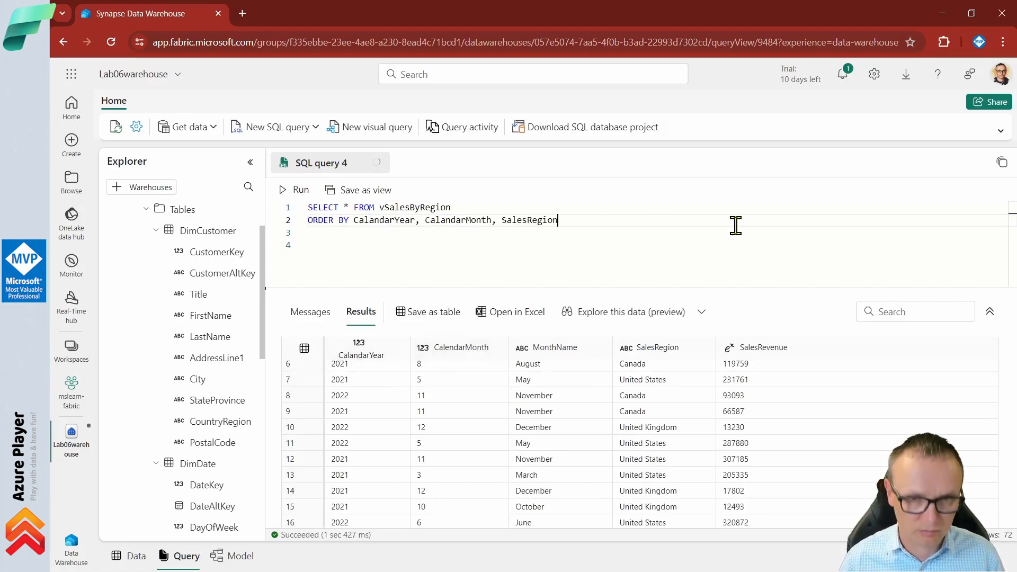
pyautogui.click(486, 220)
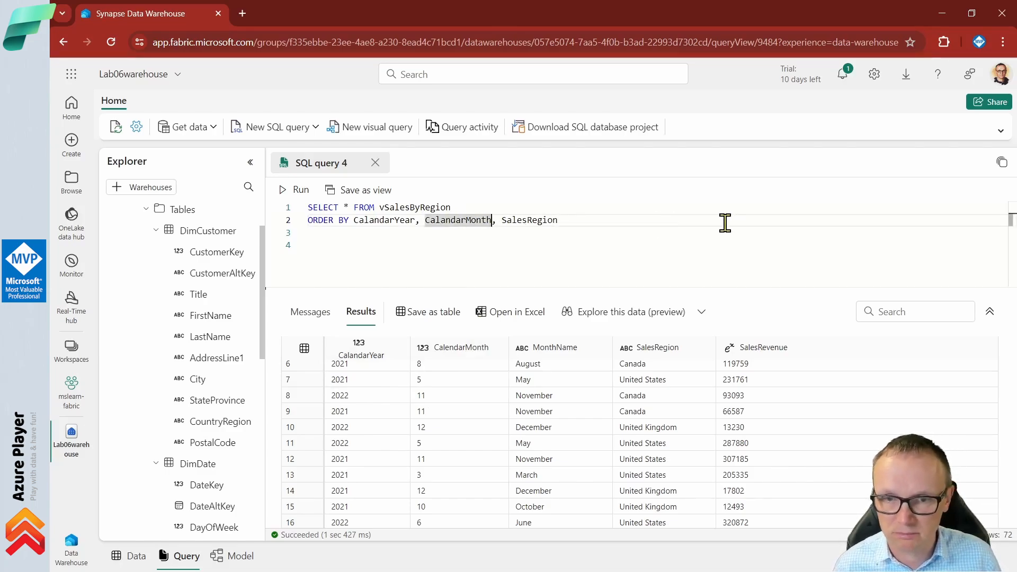
pyautogui.click(281, 192)
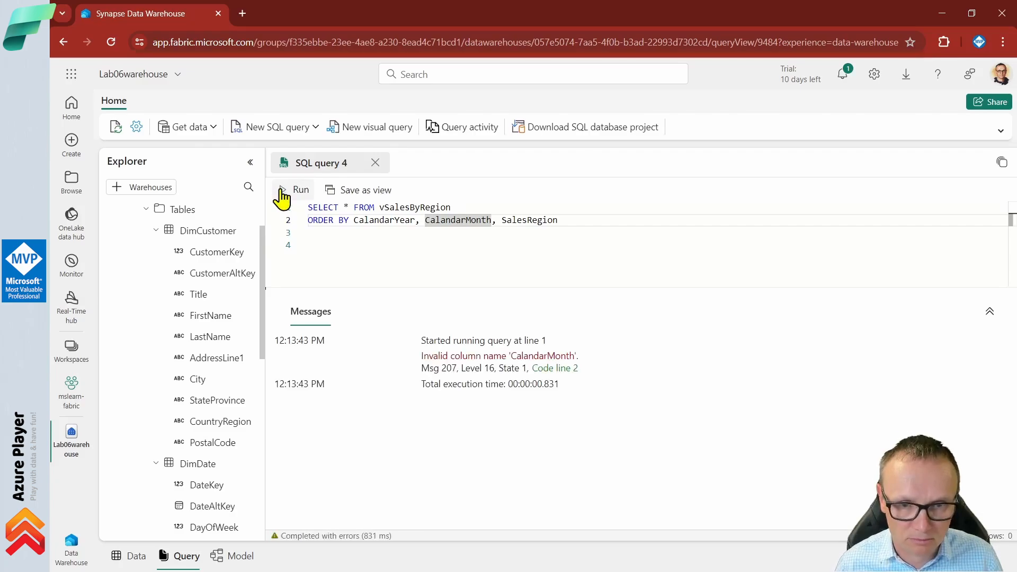
# - Correct CalandarMonth to CalendarMonth in the ORDER BY clause, run the query and check the sorted rows from the first one
pyautogui.press('Delete')
pyautogui.write('e')
pyautogui.press('End')
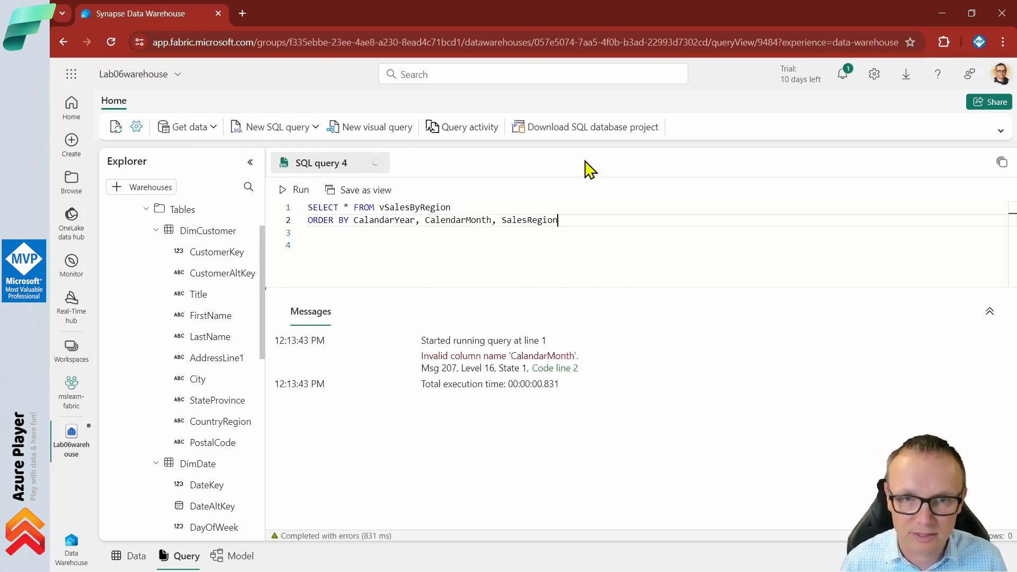
pyautogui.press('Home')
pyautogui.click(299, 189)
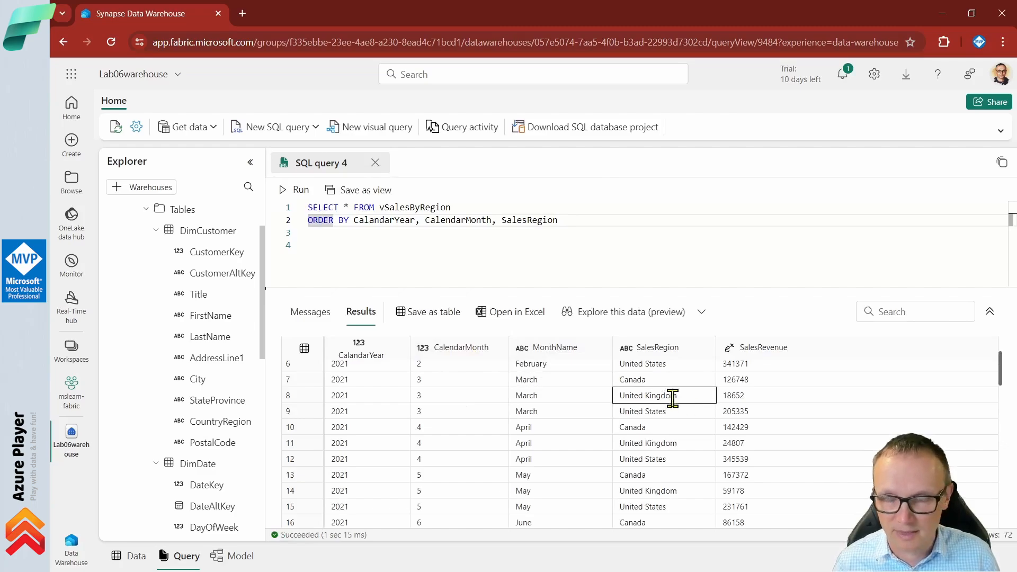
pyautogui.scroll(3, 640, 416)
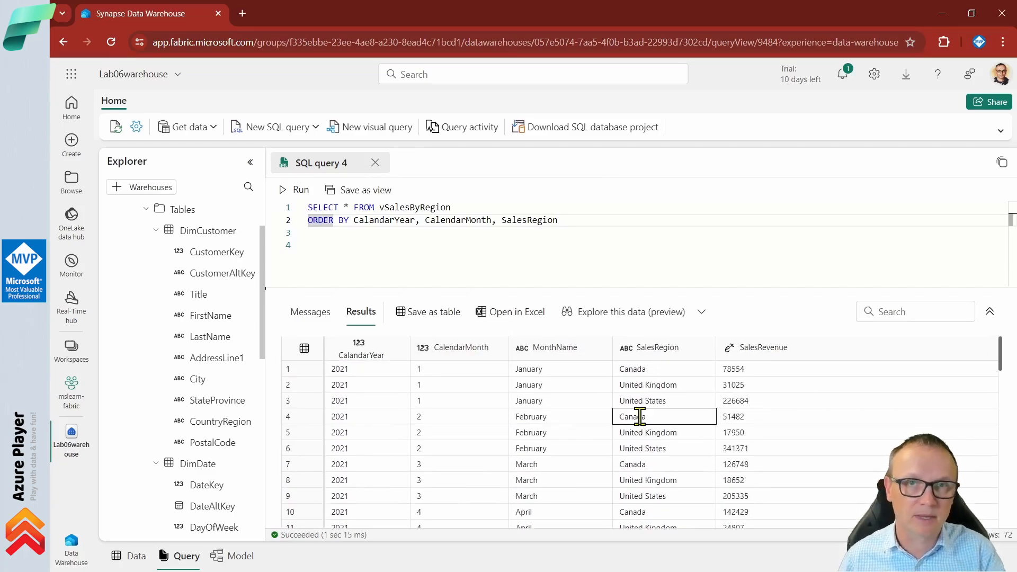
pyautogui.click(441, 233)
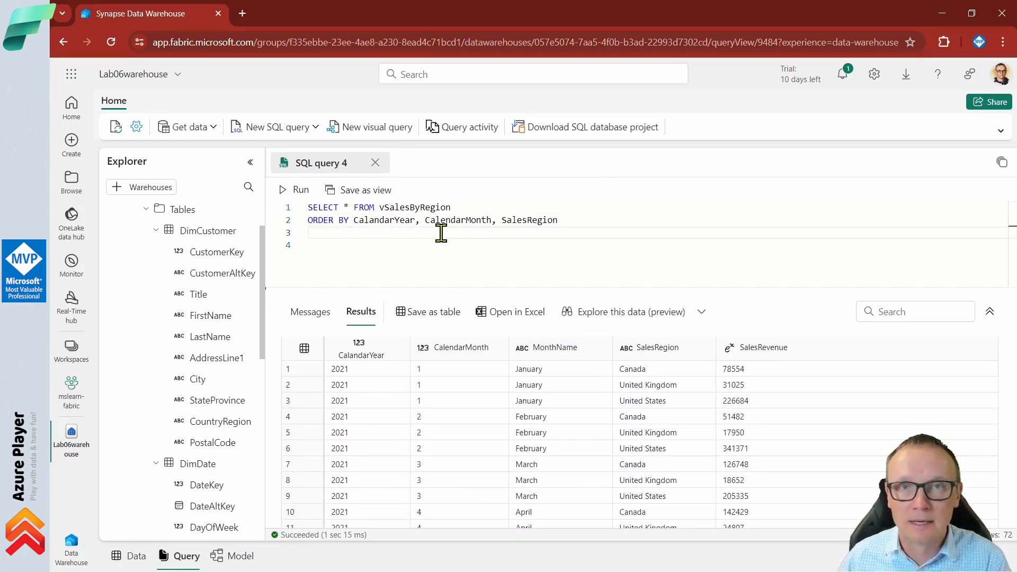
pyautogui.doubleClick(370, 220)
pyautogui.click(376, 228)
pyautogui.doubleClick(375, 222)
pyautogui.click(375, 227)
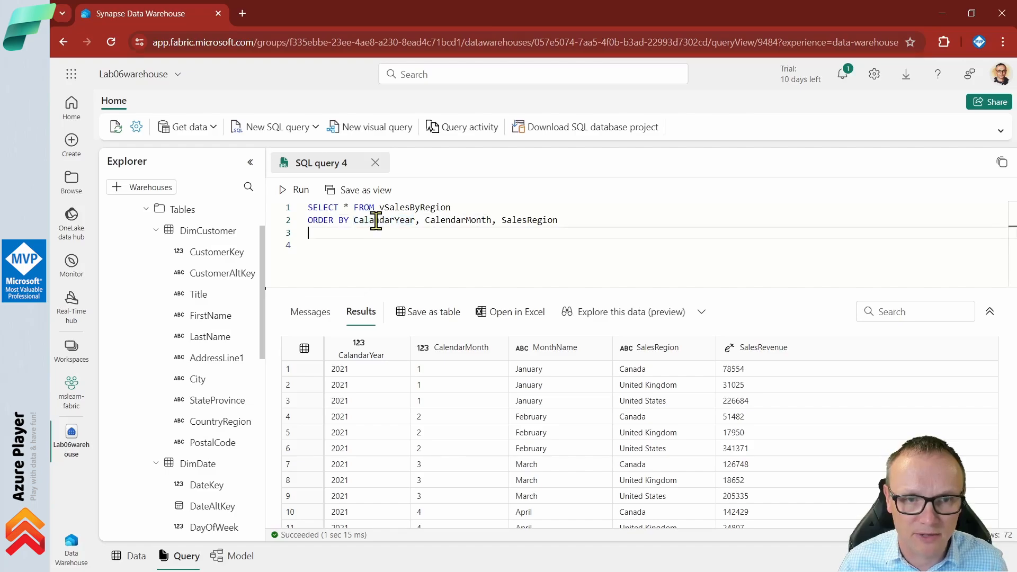
pyautogui.doubleClick(374, 221)
pyautogui.click(370, 239)
# - Collapse the DimCustomer and DimDate tables, expand Views, and generate an ALTER script for vSalesByRegion in a new SQL query
pyautogui.click(155, 230)
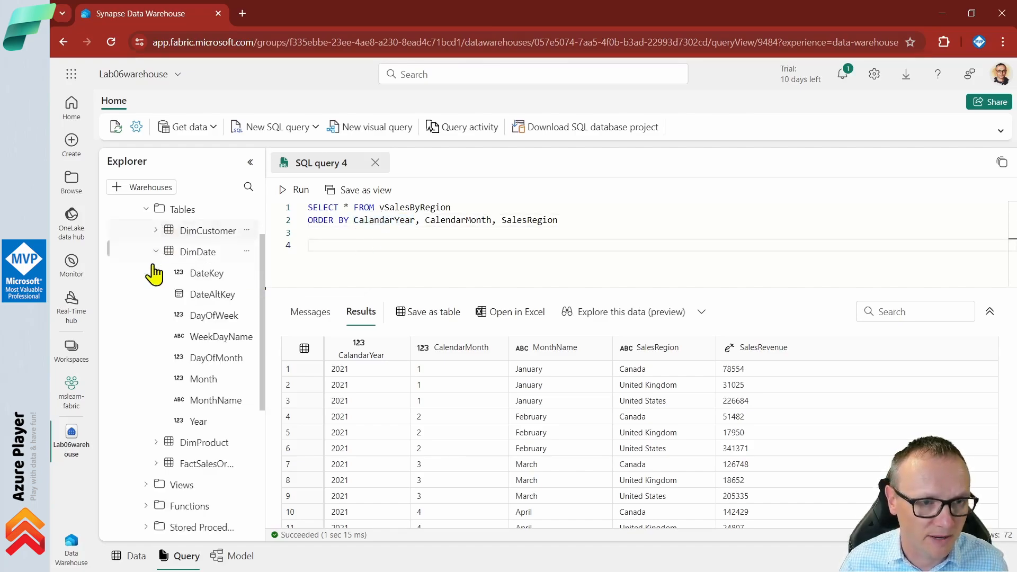
pyautogui.click(155, 252)
pyautogui.click(139, 316)
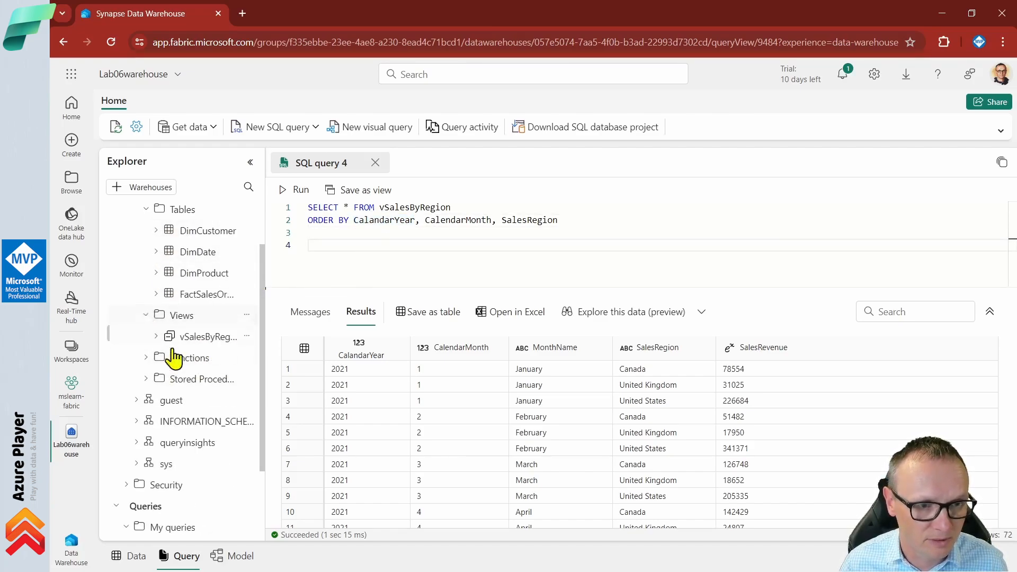
pyautogui.rightClick(195, 339)
pyautogui.moveTo(233, 350)
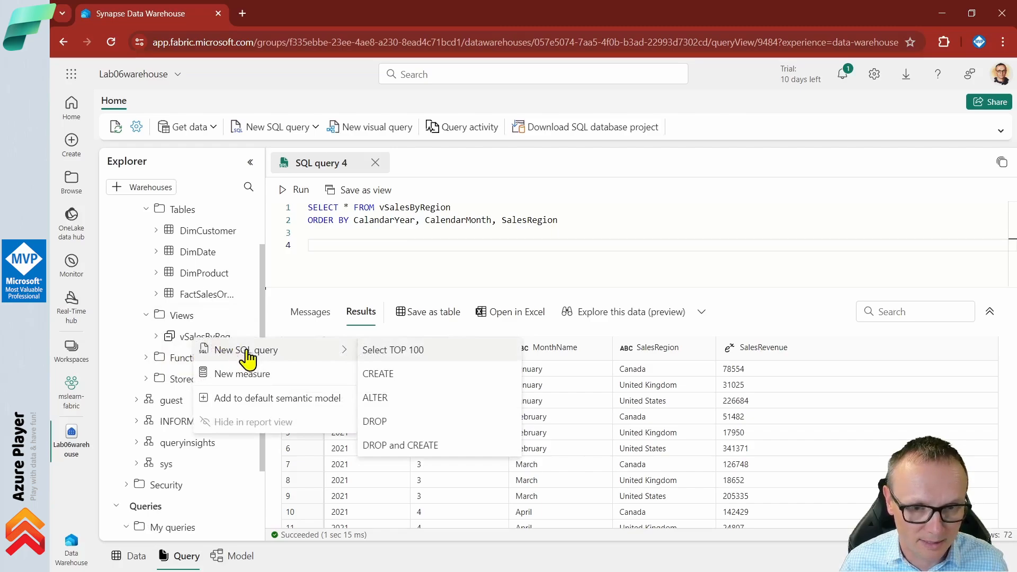
pyautogui.click(398, 398)
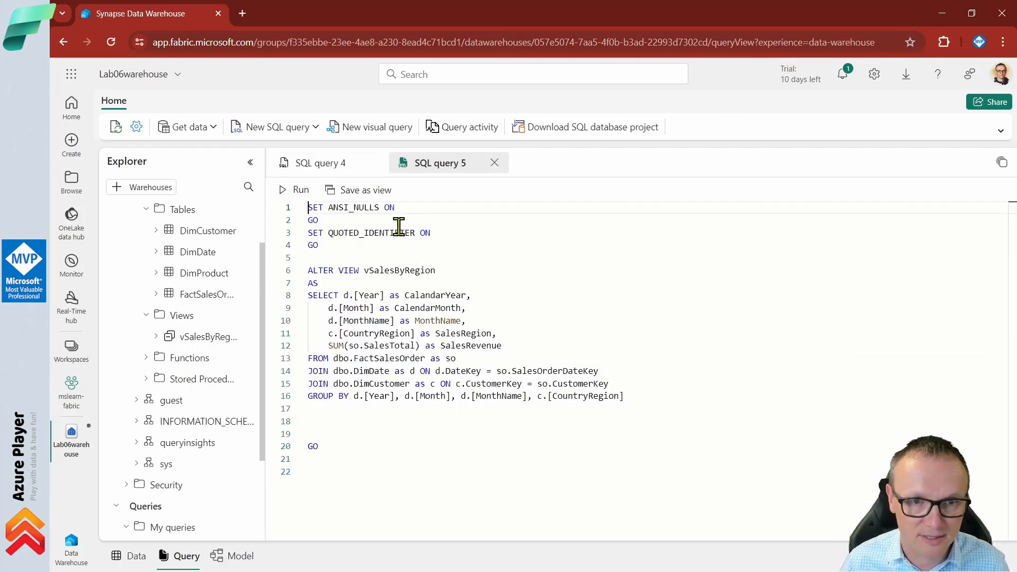
# - Correct the year column's alias from CalandarYear to CalendarYear in the ALTER VIEW script
pyautogui.click(369, 383)
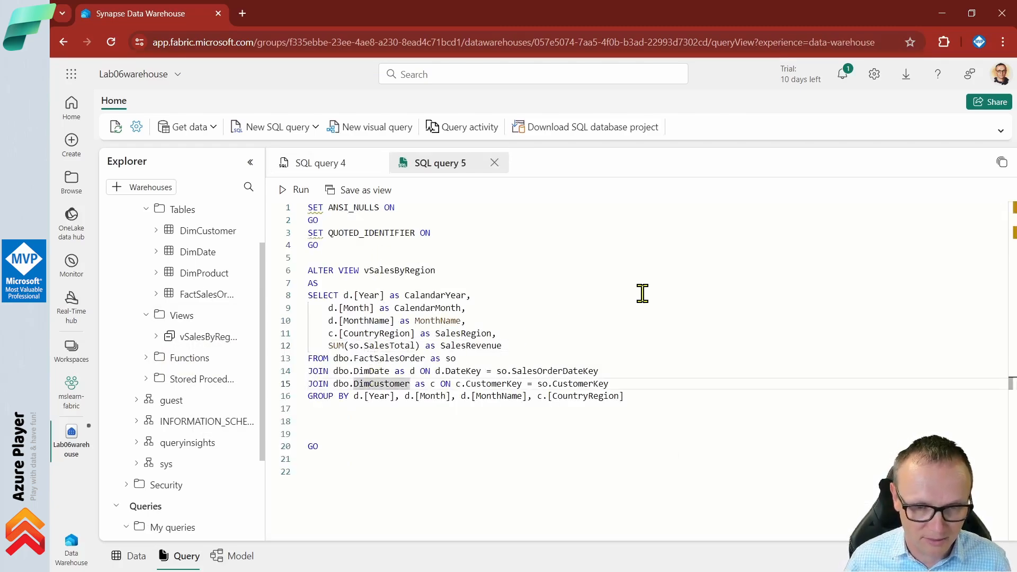
pyautogui.click(371, 371)
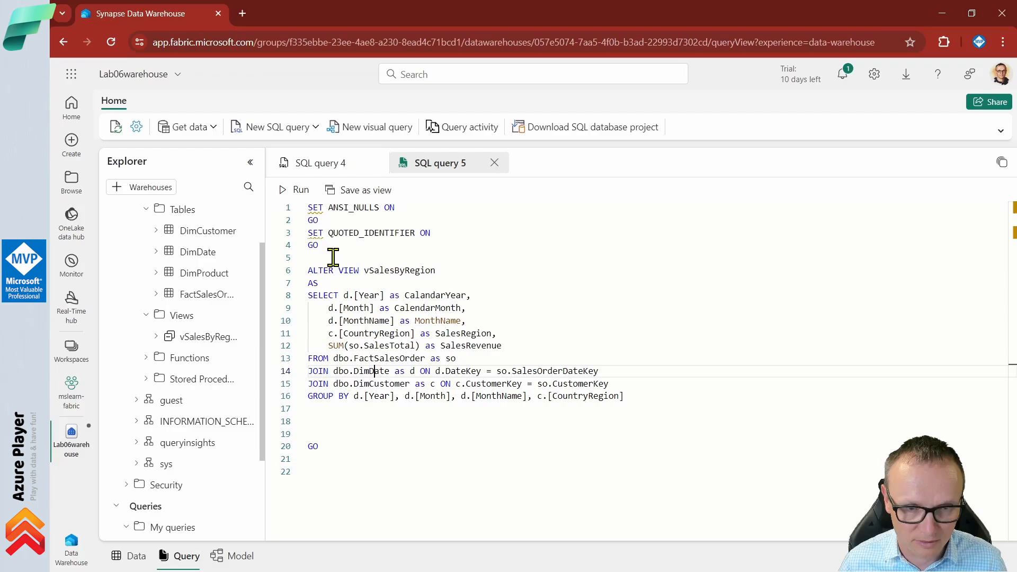
pyautogui.click(429, 271)
pyautogui.click(408, 259)
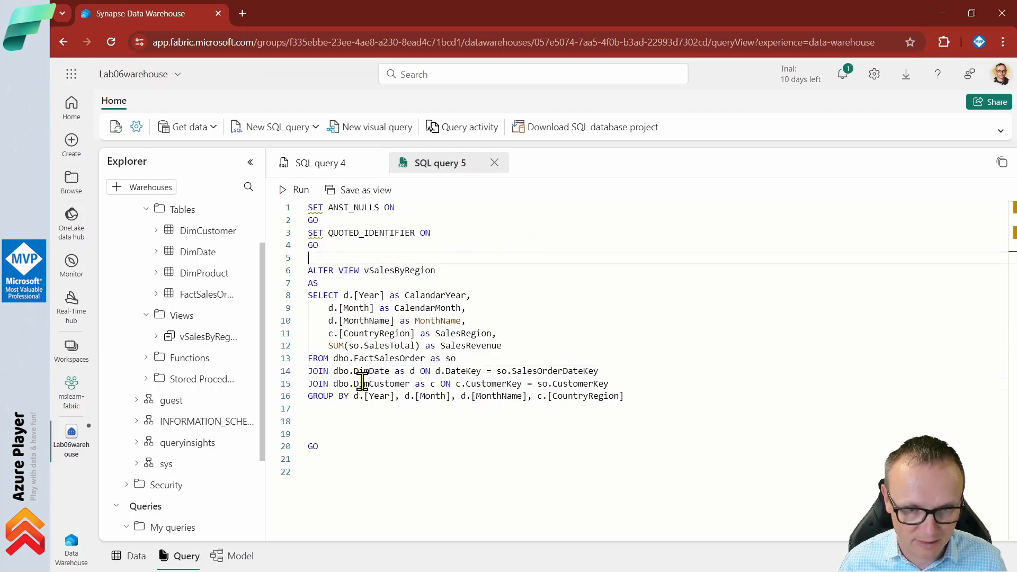
pyautogui.click(451, 308)
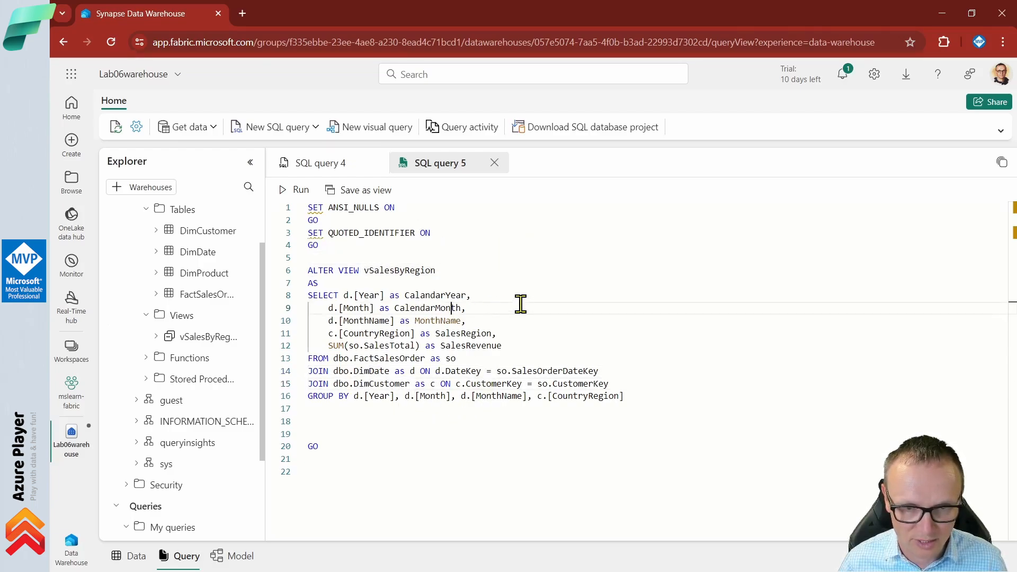
pyautogui.click(410, 308)
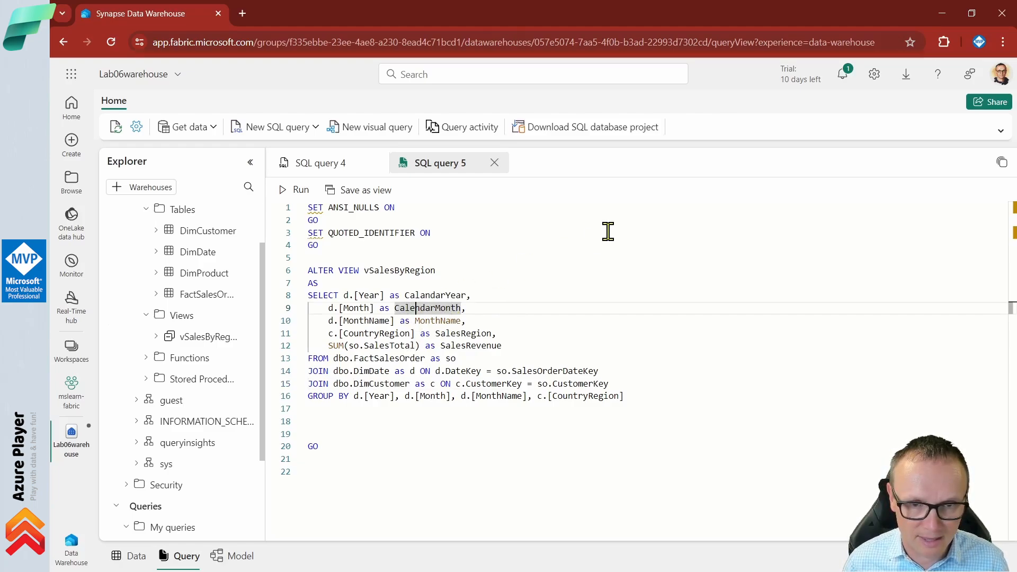
pyautogui.press('Up')
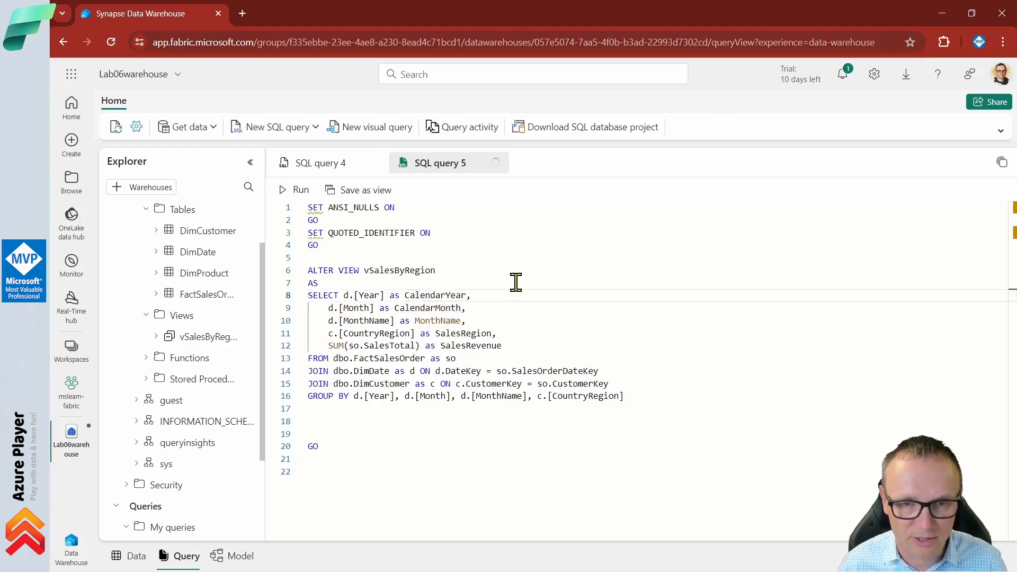
# - Run the ALTER VIEW script to update vSalesByRegion in the warehouse
pyautogui.click(353, 270)
pyautogui.moveTo(353, 270); pyautogui.dragTo(305, 270)
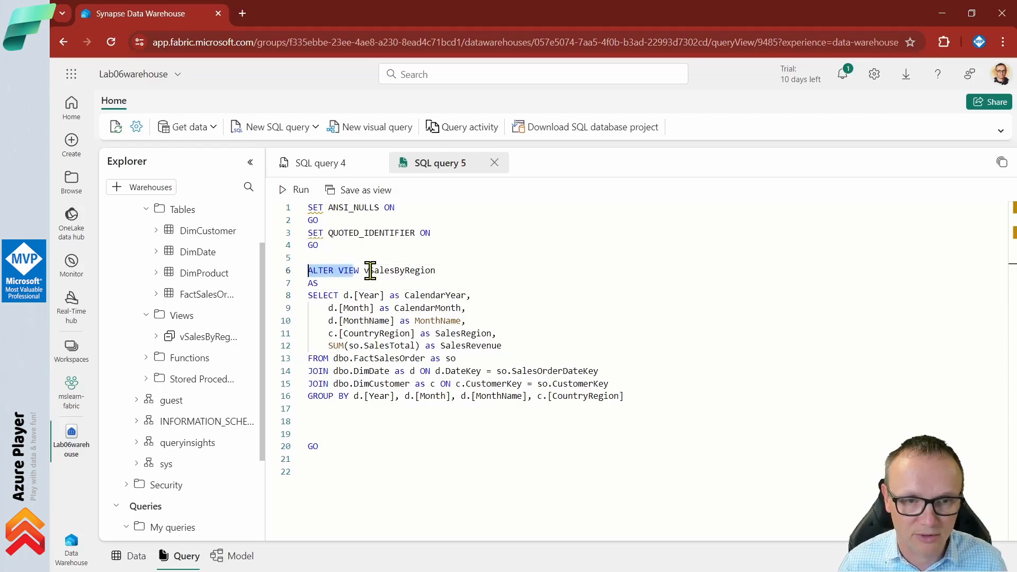
pyautogui.click(370, 270)
pyautogui.moveTo(462, 270); pyautogui.dragTo(303, 270)
pyautogui.click(332, 270)
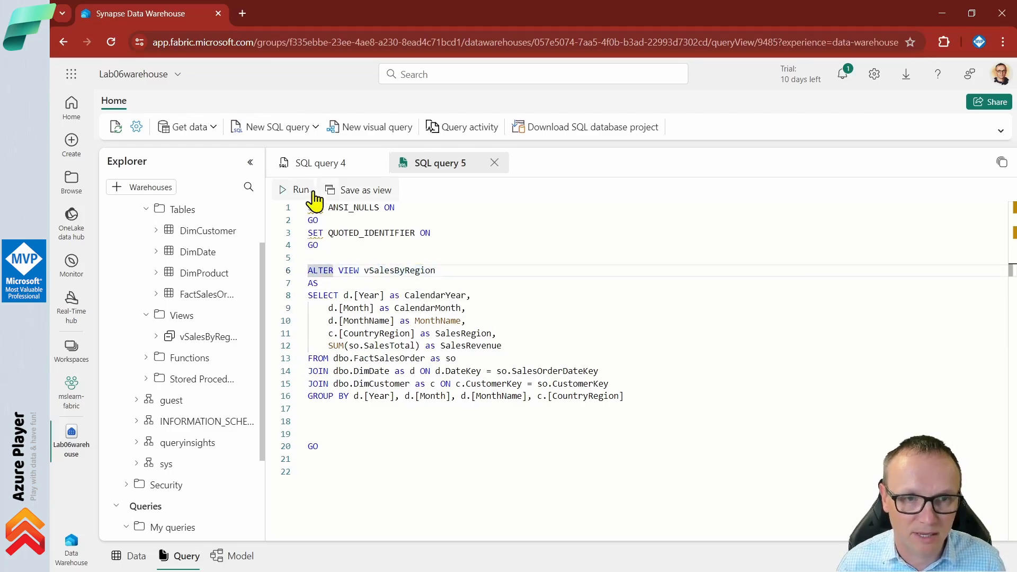
pyautogui.click(298, 191)
pyautogui.click(426, 234)
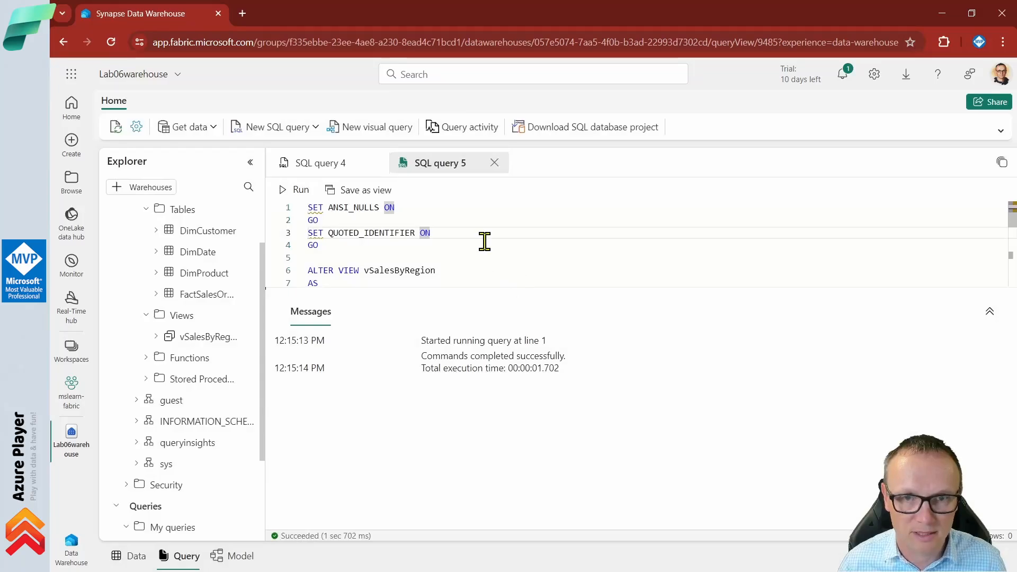
# - Close the ALTER script query and rerun the sorted SELECT on vSalesByRegion
pyautogui.click(494, 162)
pyautogui.click(386, 221)
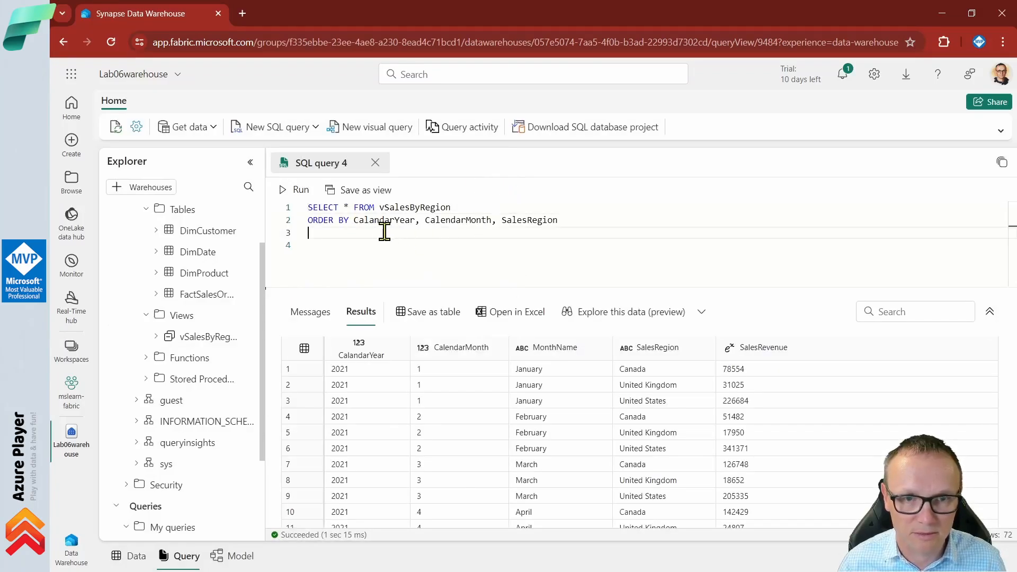
pyautogui.click(295, 190)
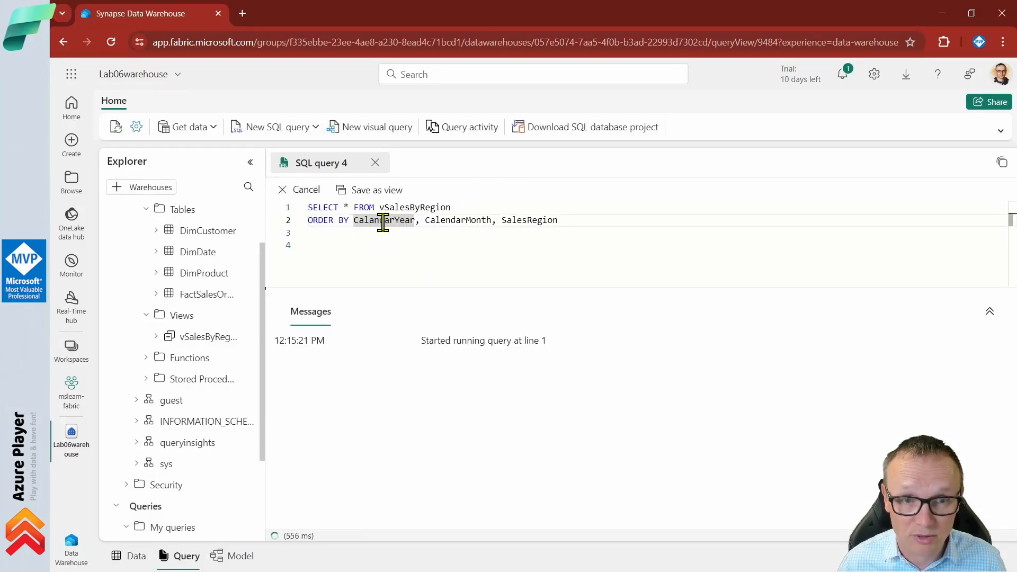
# - Correct CalandarYear to CalendarYear in the ORDER BY clause and run the query again
pyautogui.click(377, 221)
pyautogui.press('BackSpace')
pyautogui.write('e')
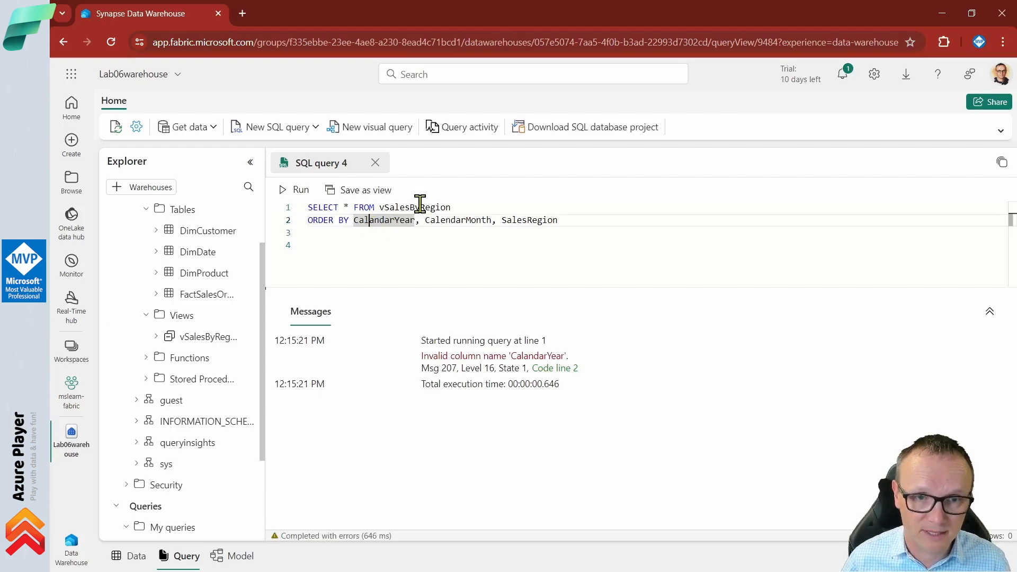
pyautogui.click(289, 190)
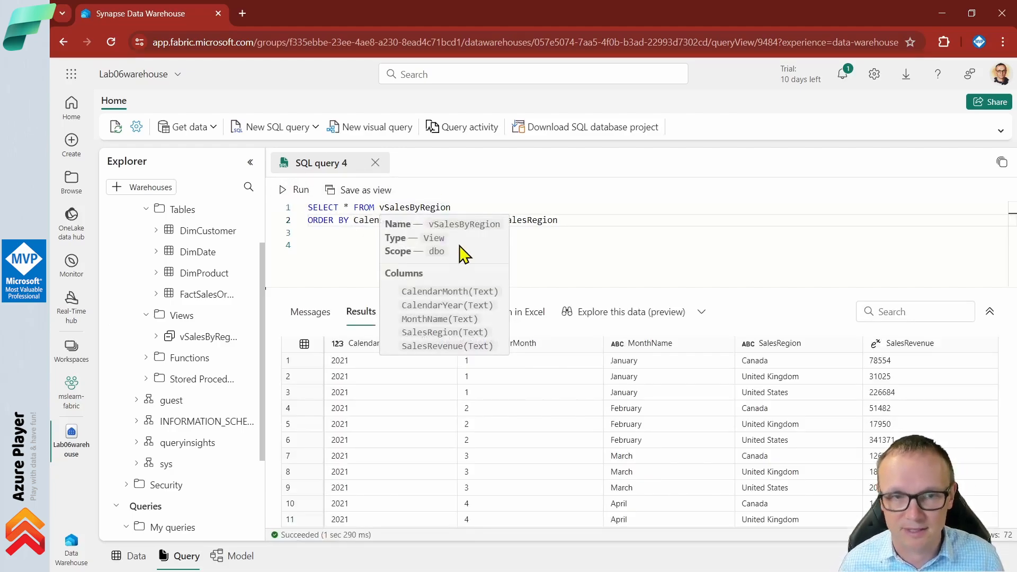
pyautogui.click(592, 219)
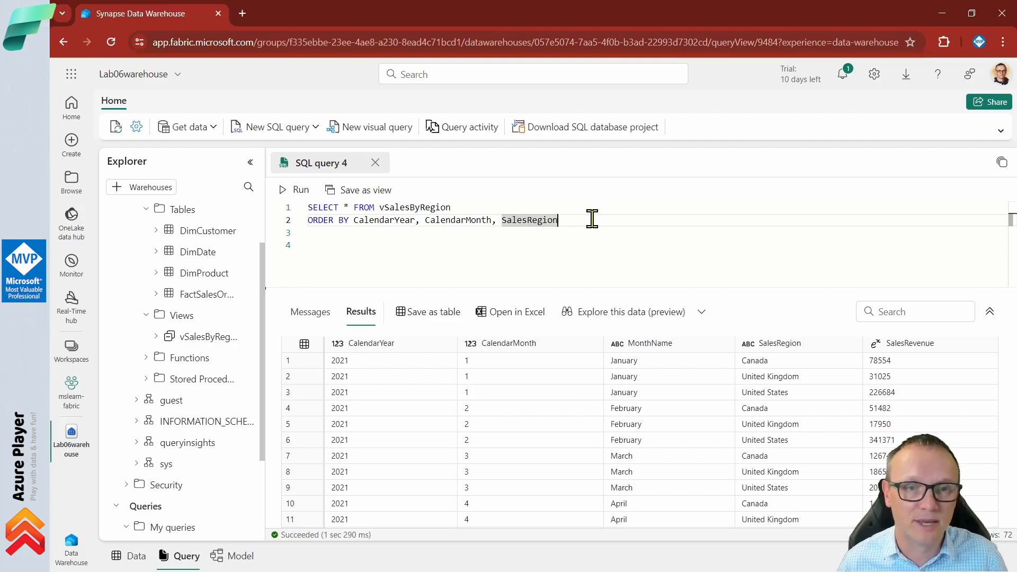
pyautogui.click(392, 244)
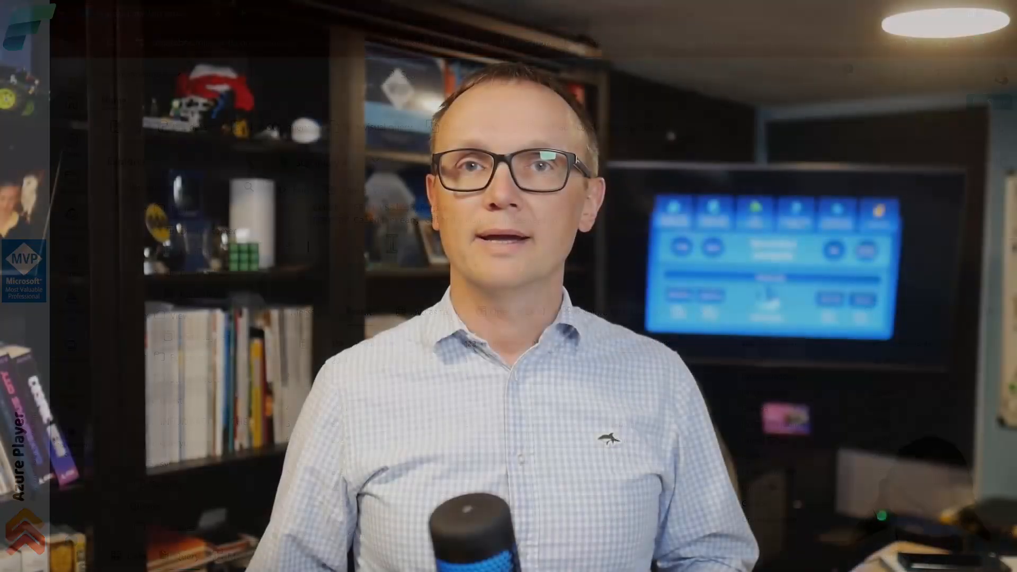
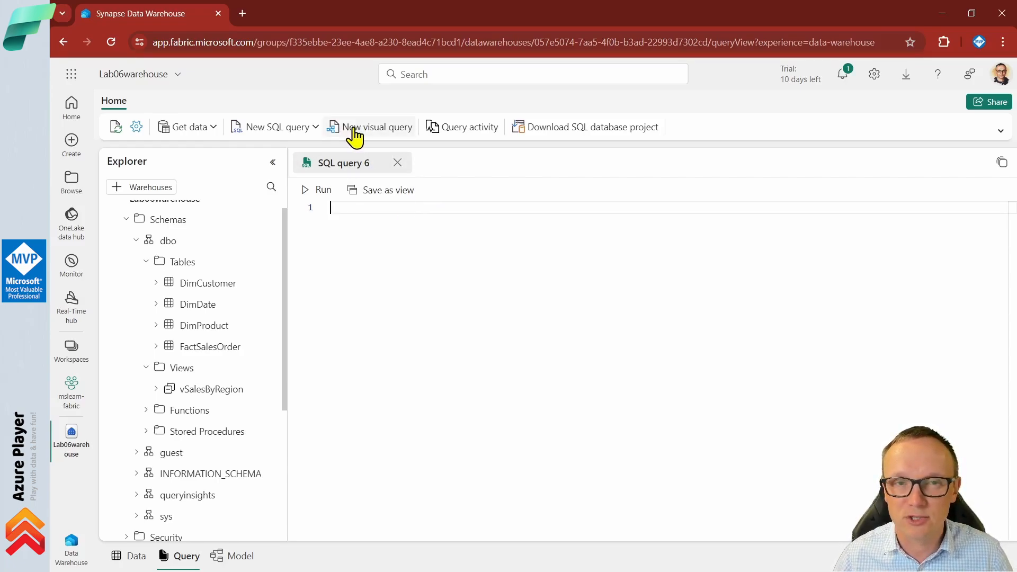
# - Create a new visual query, close the empty SQL query, and add the FactSalesOrder table to the canvas
pyautogui.click(381, 130)
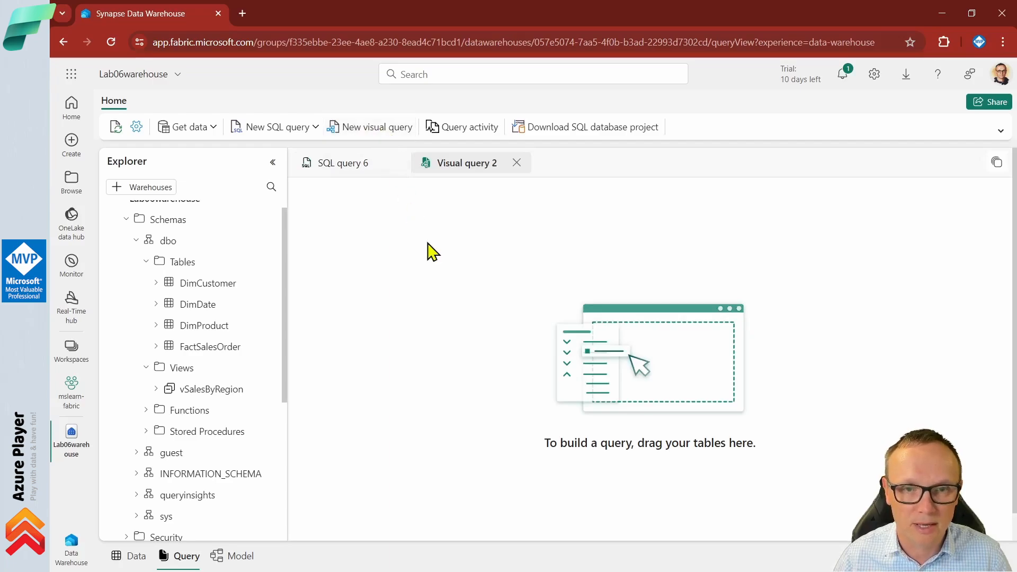
pyautogui.click(397, 163)
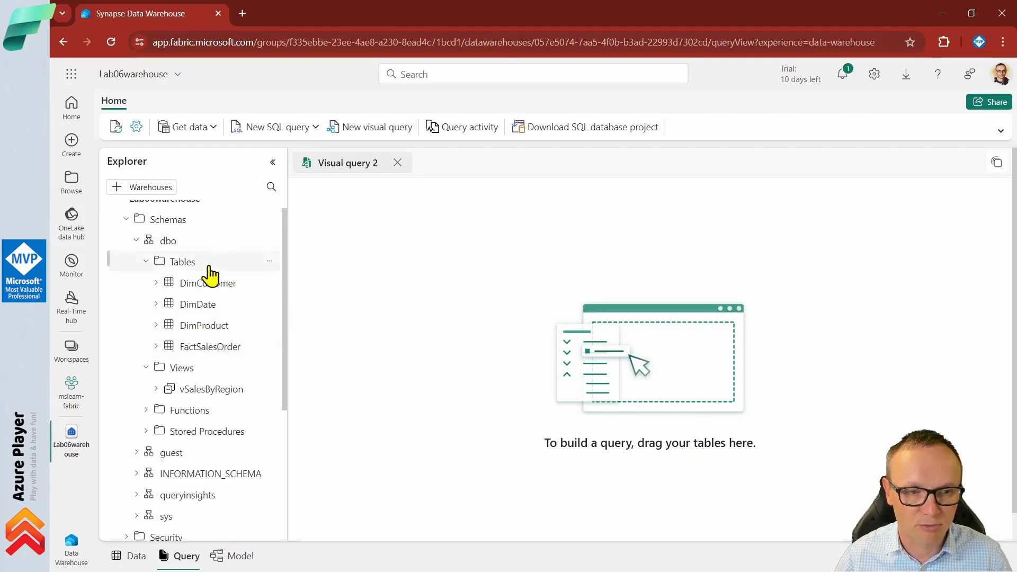
pyautogui.moveTo(211, 350); pyautogui.dragTo(445, 248)
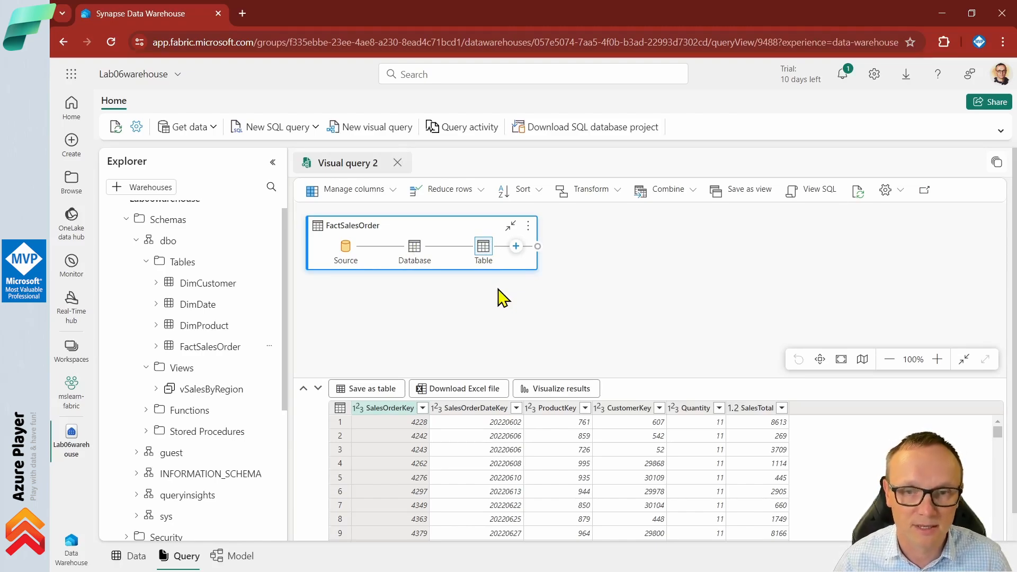
pyautogui.click(516, 246)
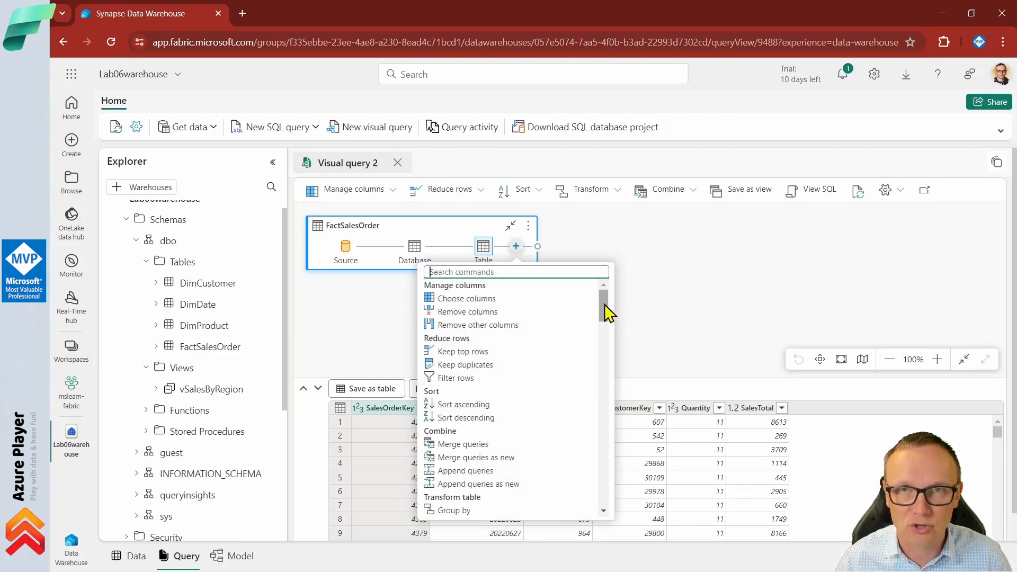
pyautogui.moveTo(607, 314); pyautogui.dragTo(608, 321)
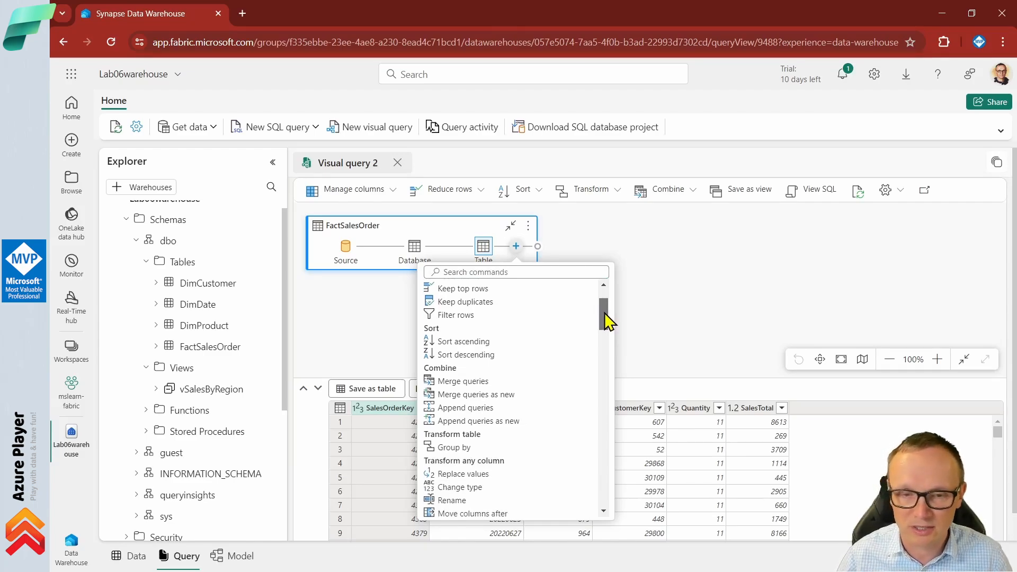
pyautogui.click(463, 381)
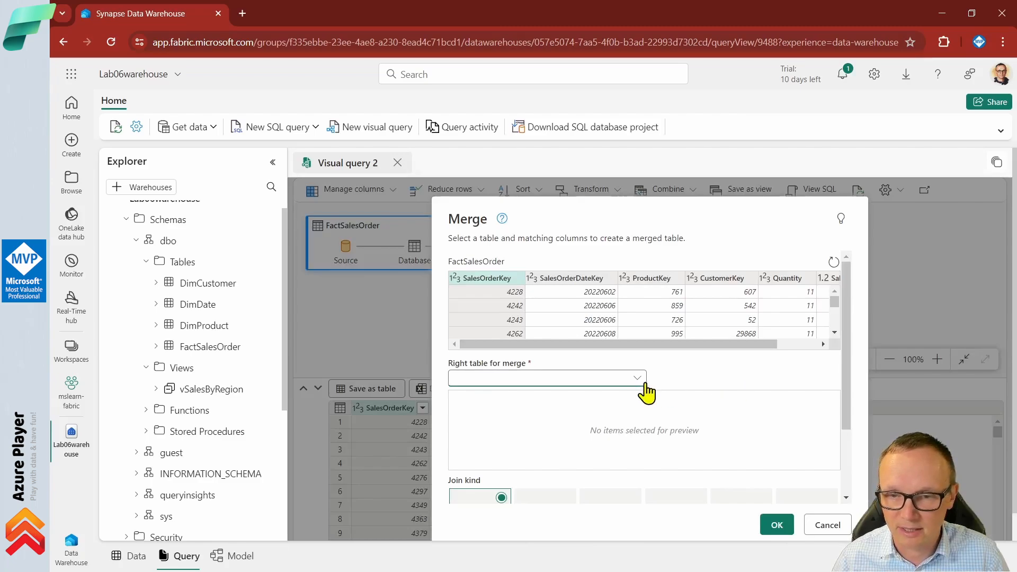
pyautogui.click(586, 380)
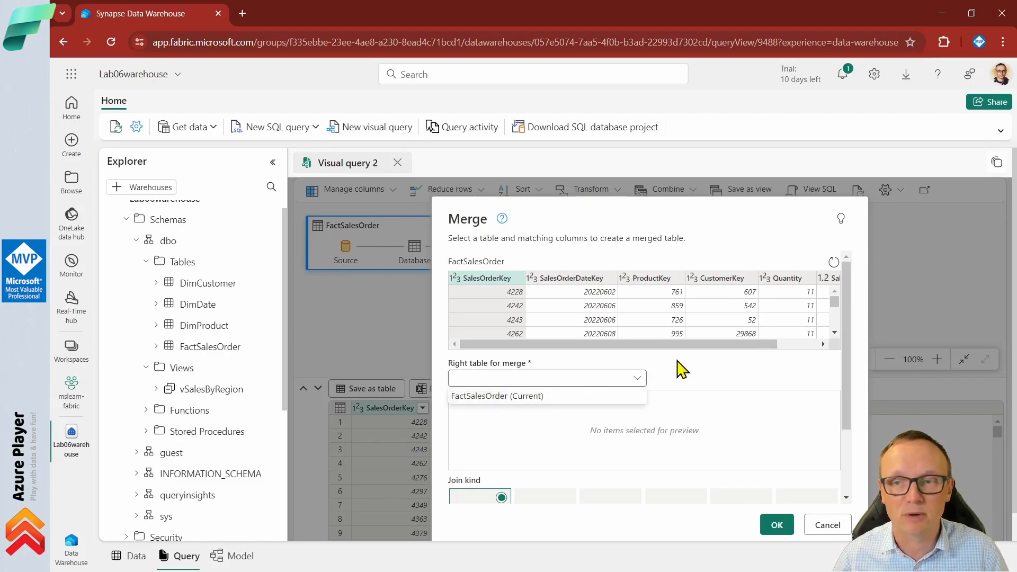
pyautogui.click(826, 525)
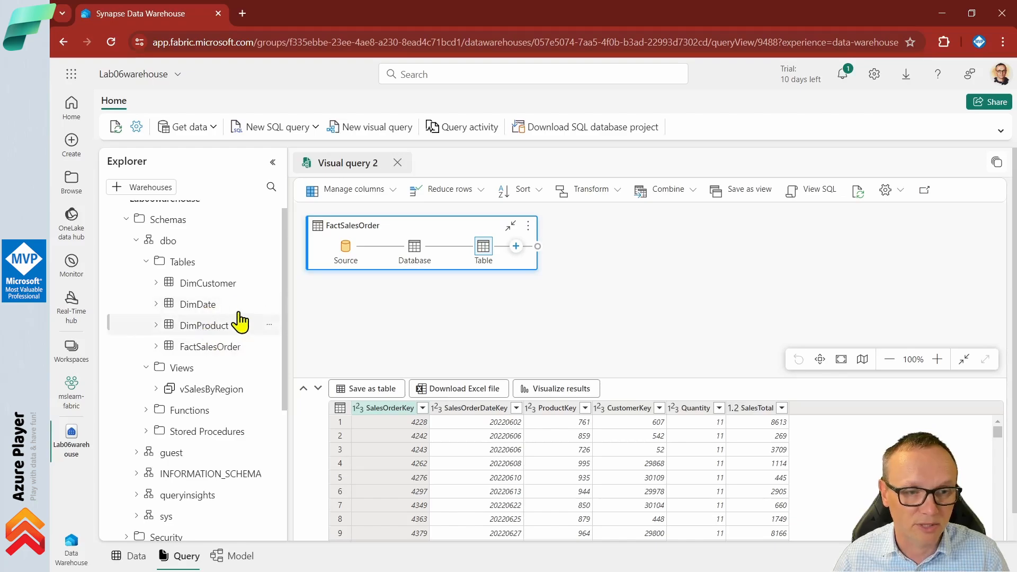
# - Add the DimProduct table to the canvas and merge it into FactSalesOrder on ProductKey with a left outer join
pyautogui.moveTo(197, 332); pyautogui.dragTo(415, 317)
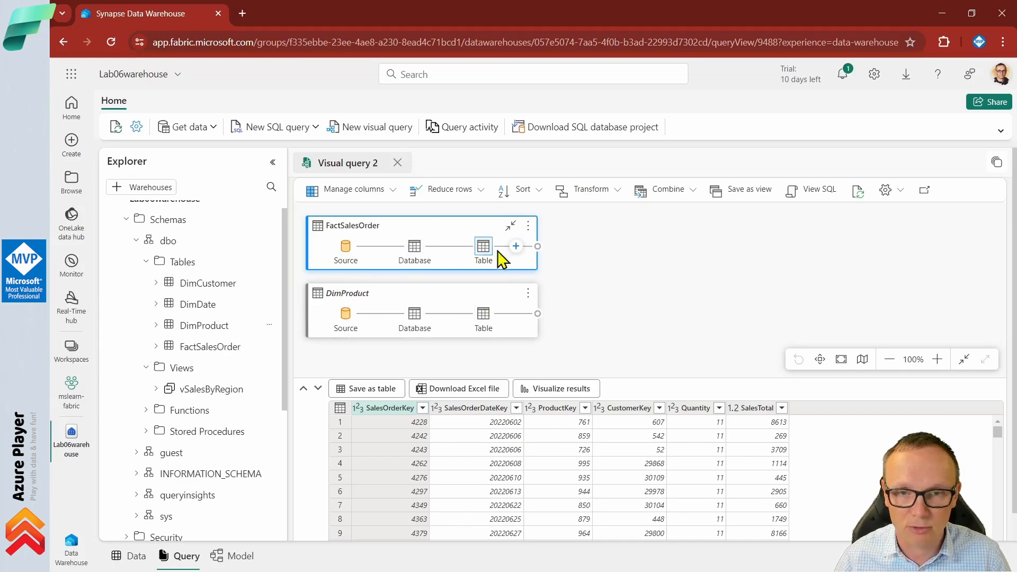
pyautogui.click(515, 246)
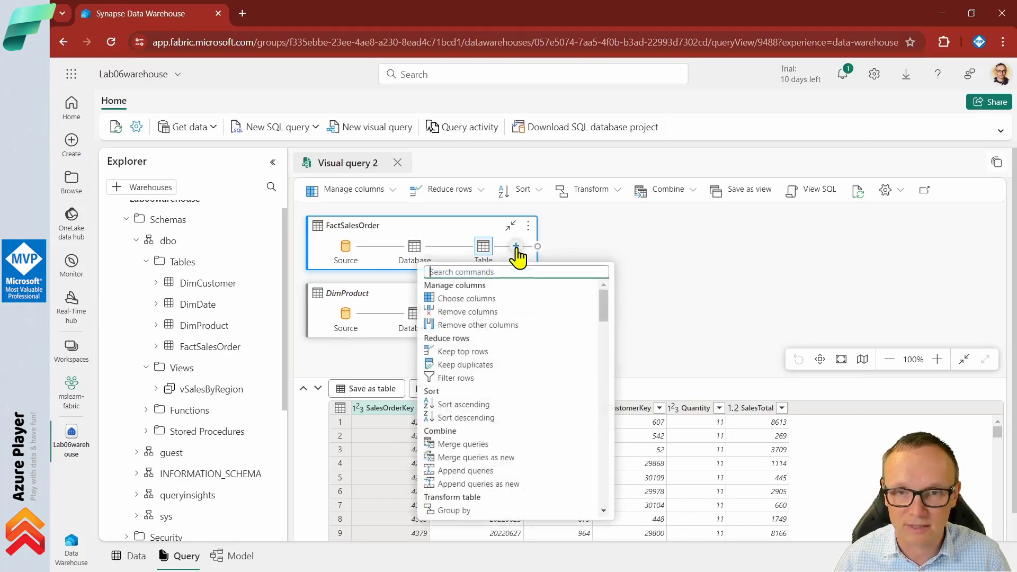
pyautogui.click(459, 445)
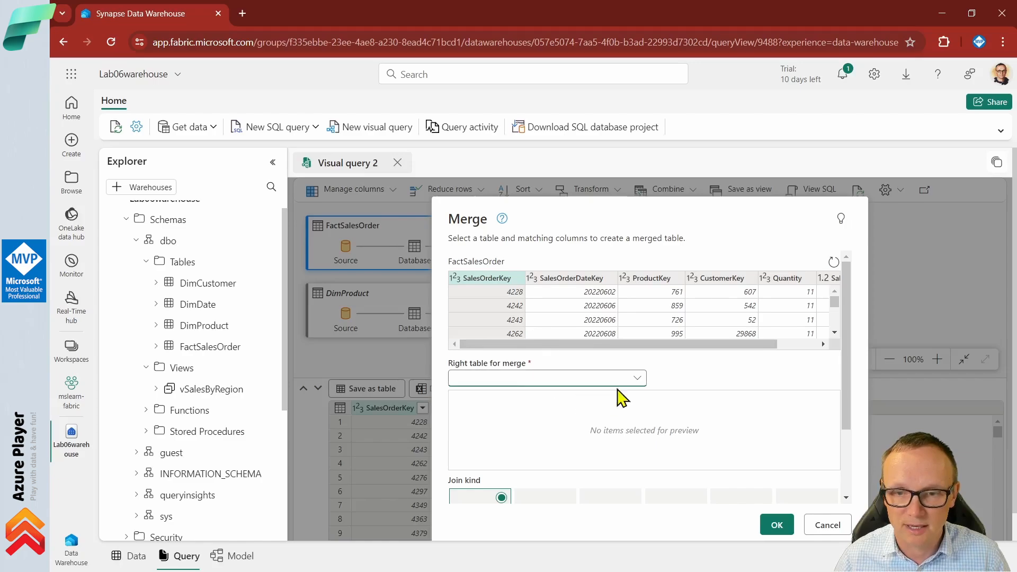
pyautogui.click(638, 378)
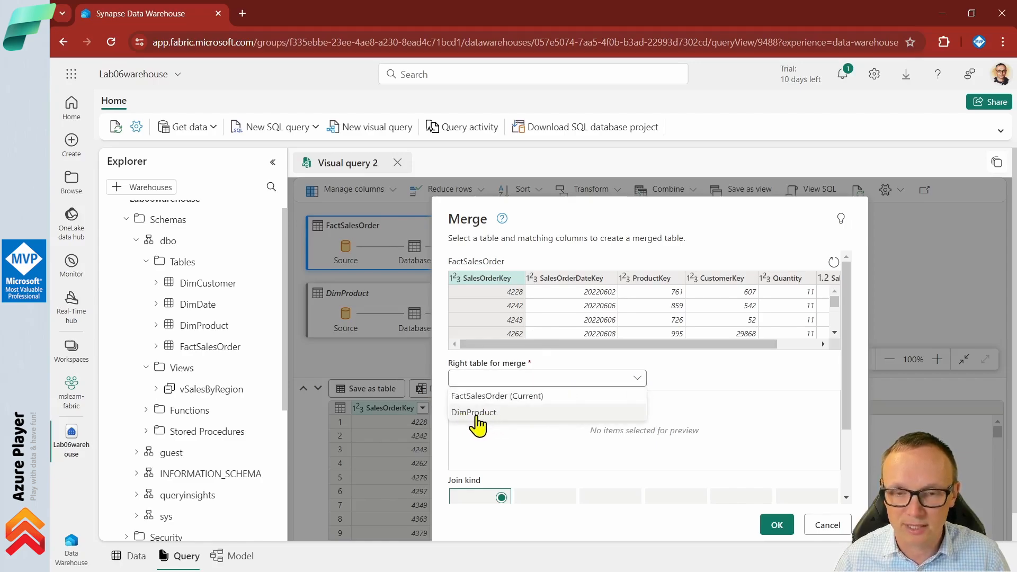
pyautogui.click(476, 414)
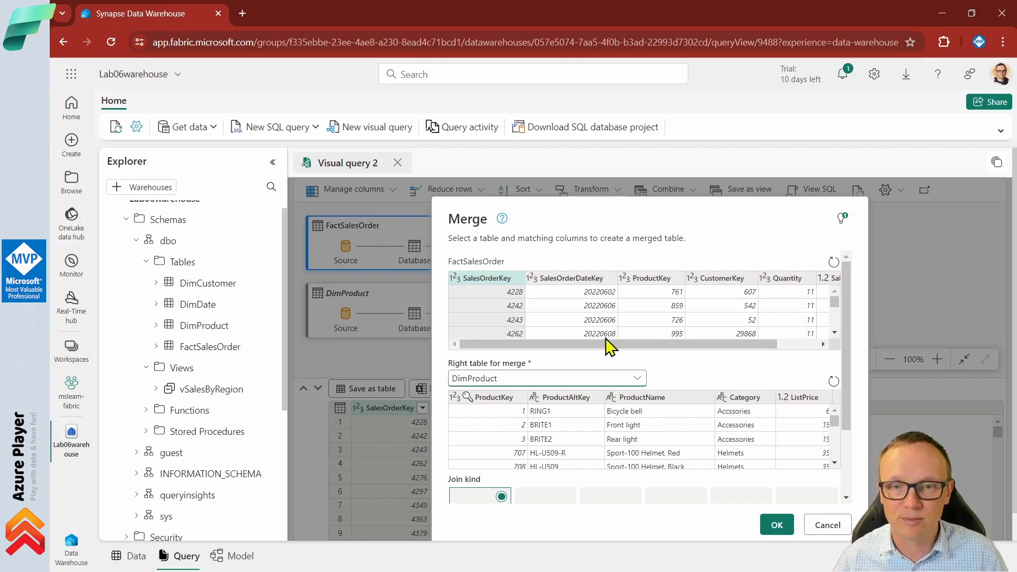
pyautogui.click(490, 398)
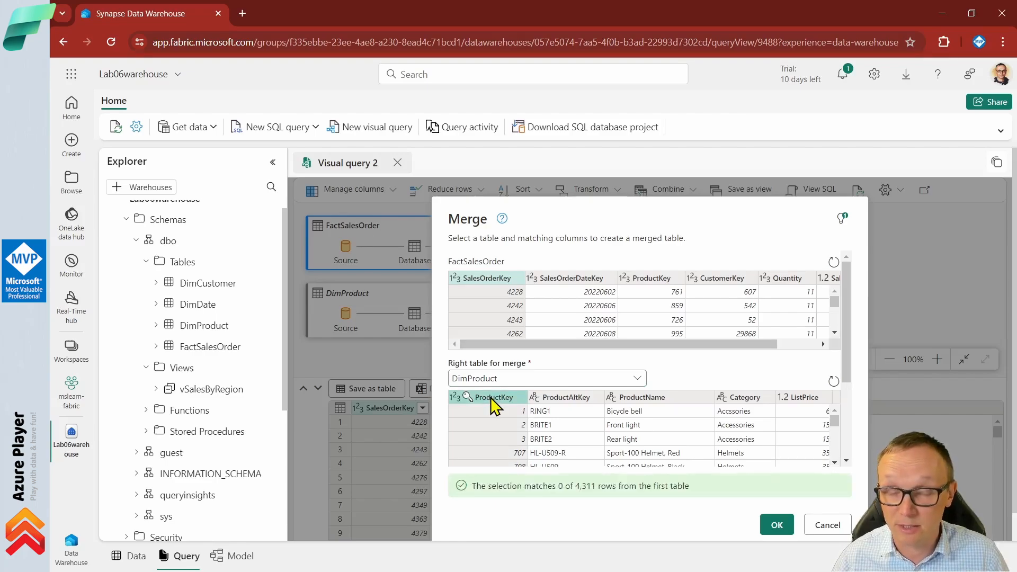
pyautogui.click(651, 279)
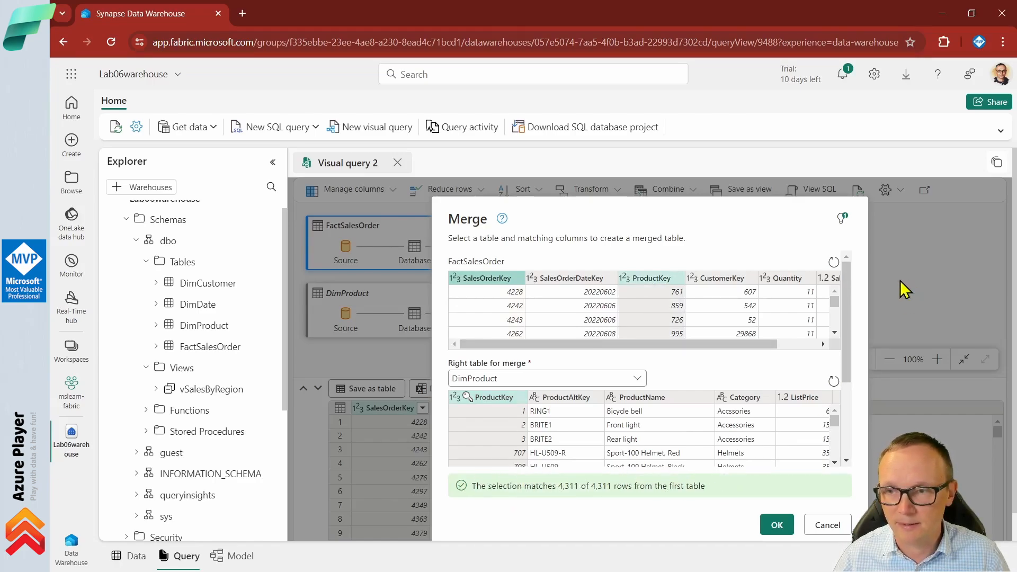
pyautogui.moveTo(849, 299); pyautogui.dragTo(841, 373)
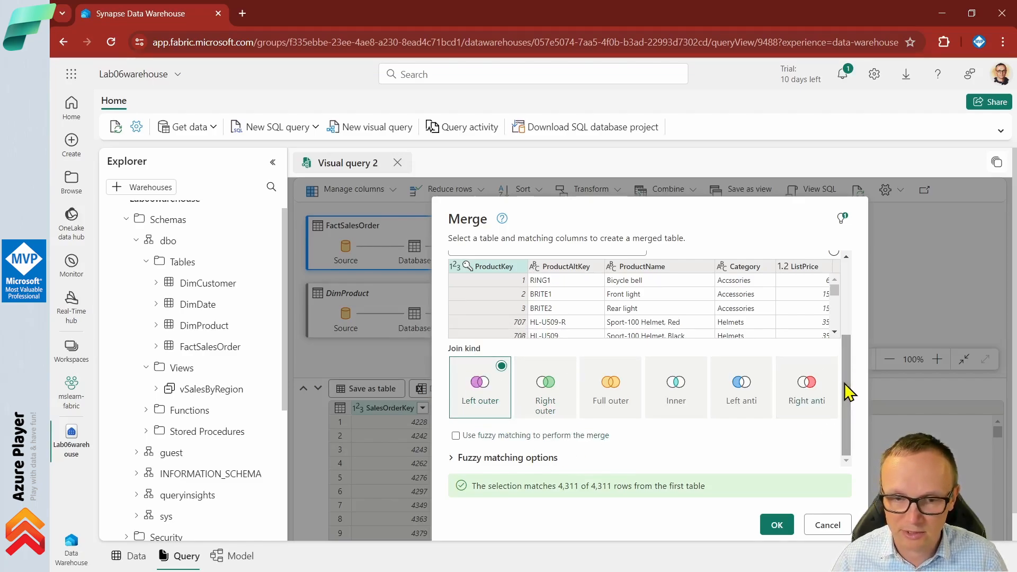
pyautogui.click(777, 524)
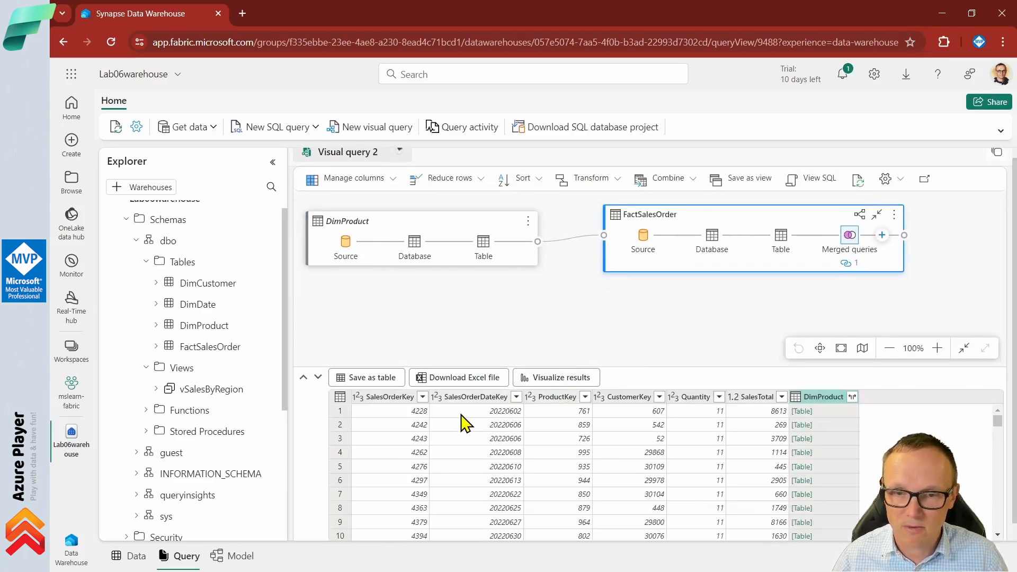
# - Expand the merged DimProduct column in the results to include only ProductName, without the original column name as prefix
pyautogui.moveTo(683, 367); pyautogui.dragTo(683, 313)
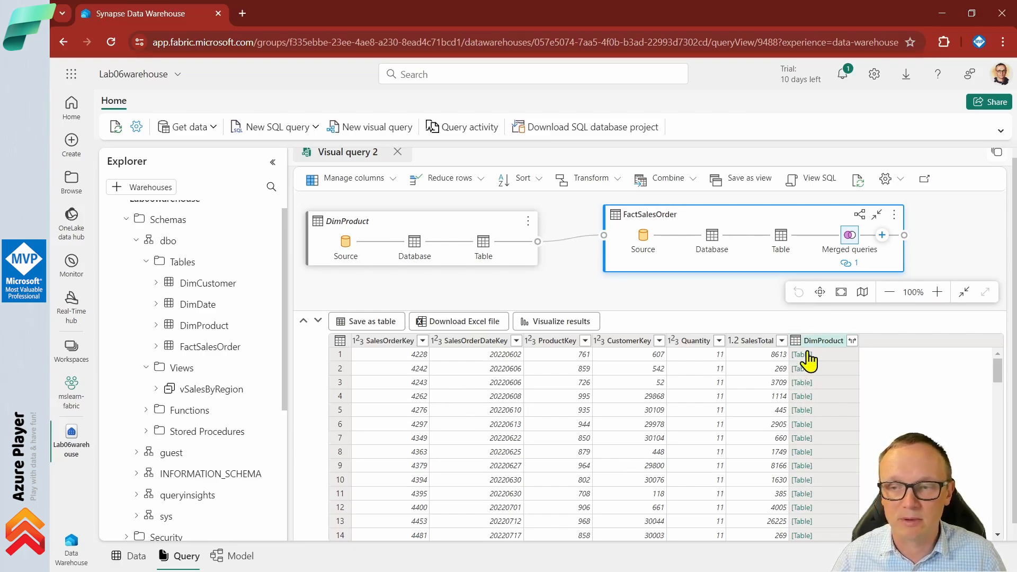
pyautogui.click(852, 341)
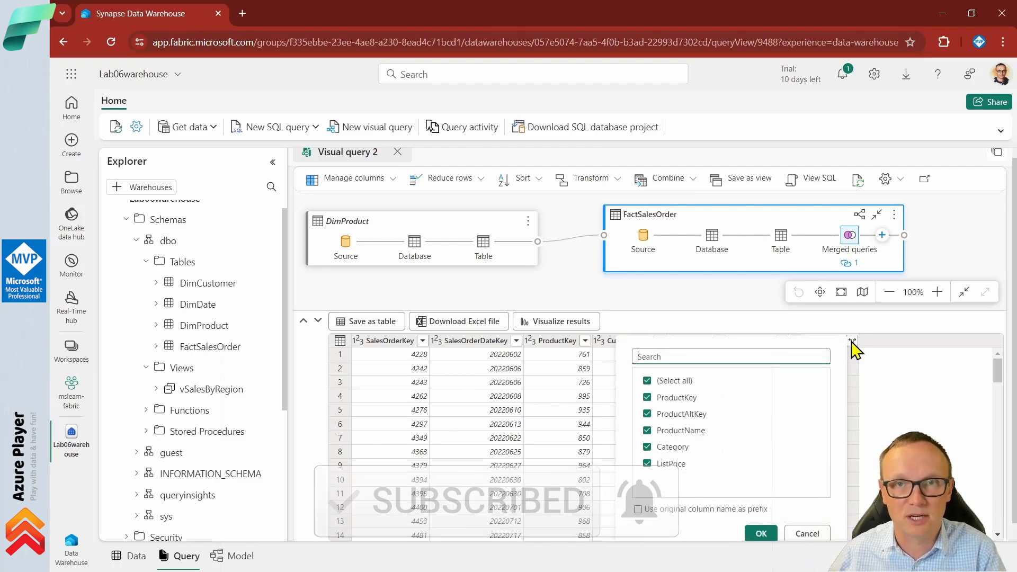
pyautogui.click(648, 381)
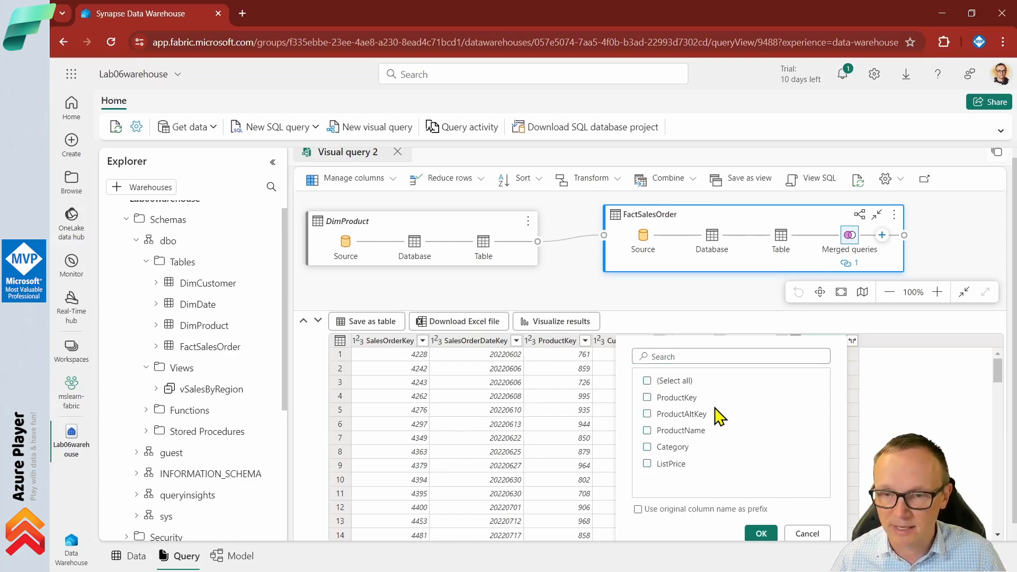
pyautogui.click(647, 431)
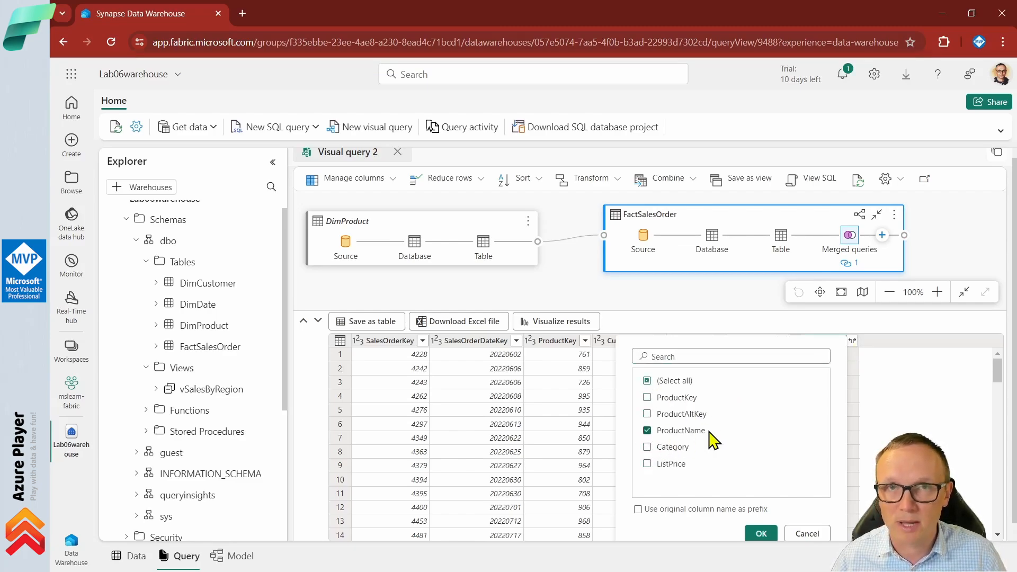
pyautogui.click(761, 533)
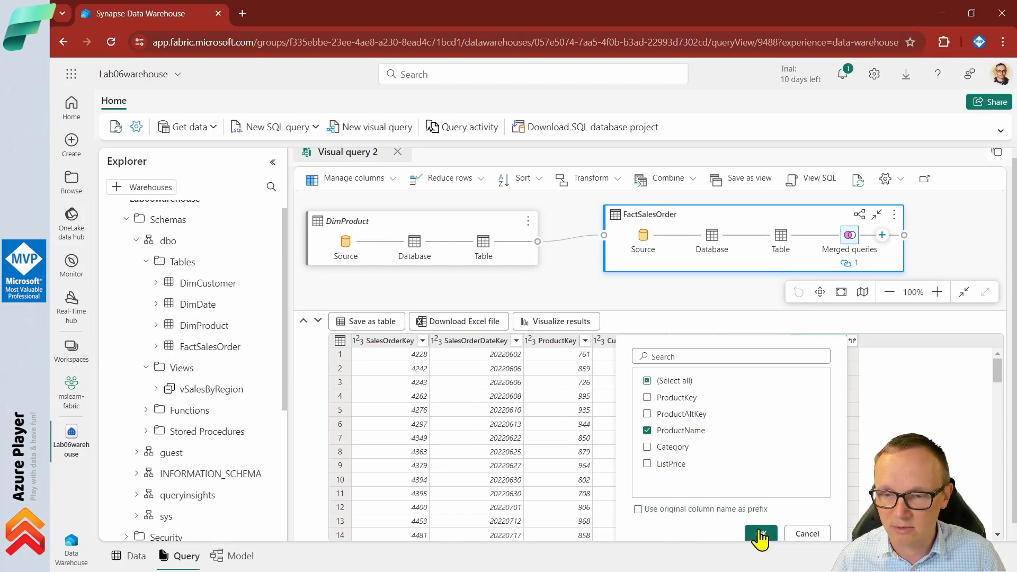
pyautogui.click(761, 534)
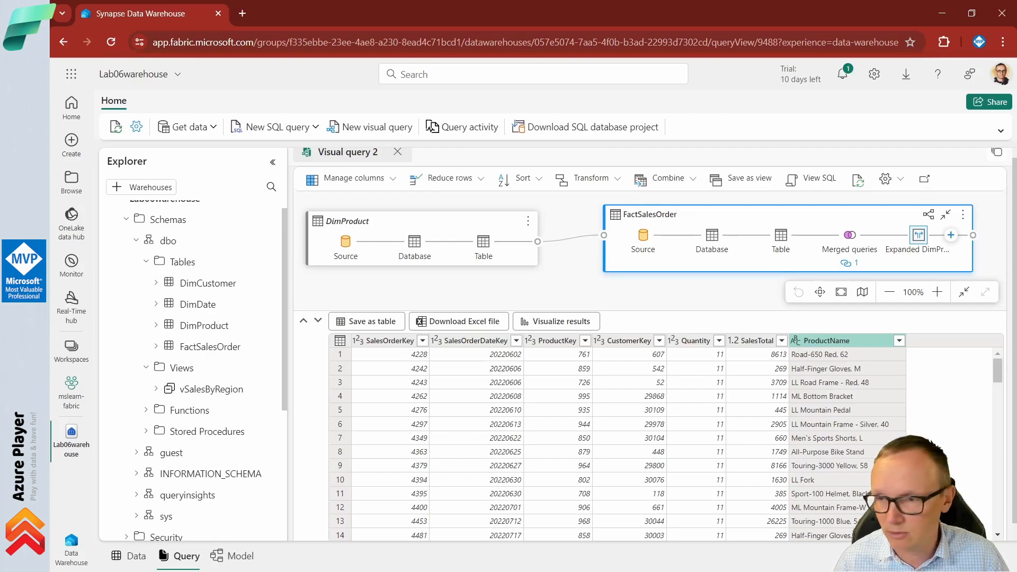
# - Filter the ProductName column to show only Cable Lock
pyautogui.click(899, 340)
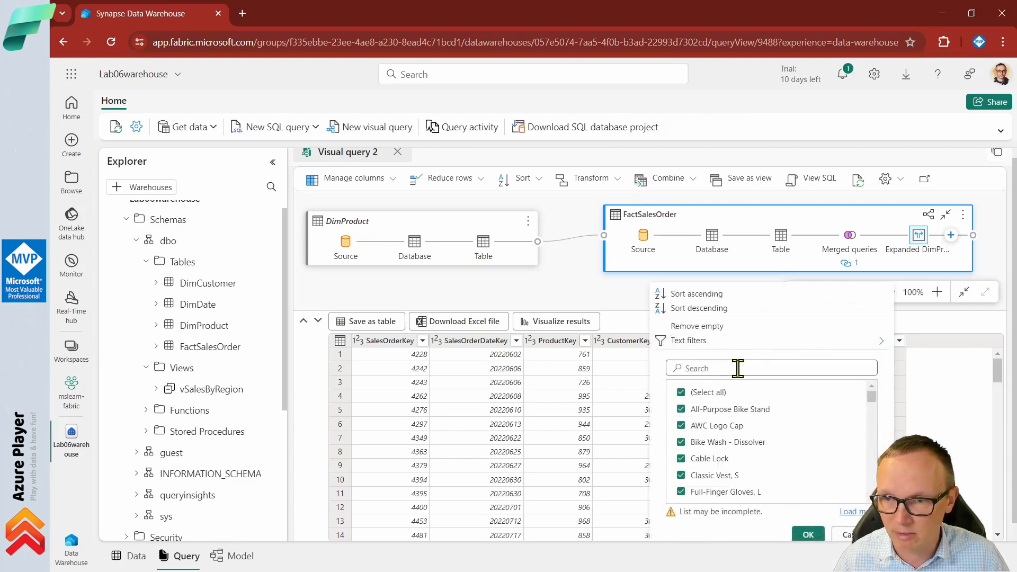
pyautogui.moveTo(872, 397)
pyautogui.mouseDown()
pyautogui.moveTo(871, 469)
pyautogui.moveTo(872, 397)
pyautogui.mouseUp()
pyautogui.click(856, 366)
pyautogui.write('ca')
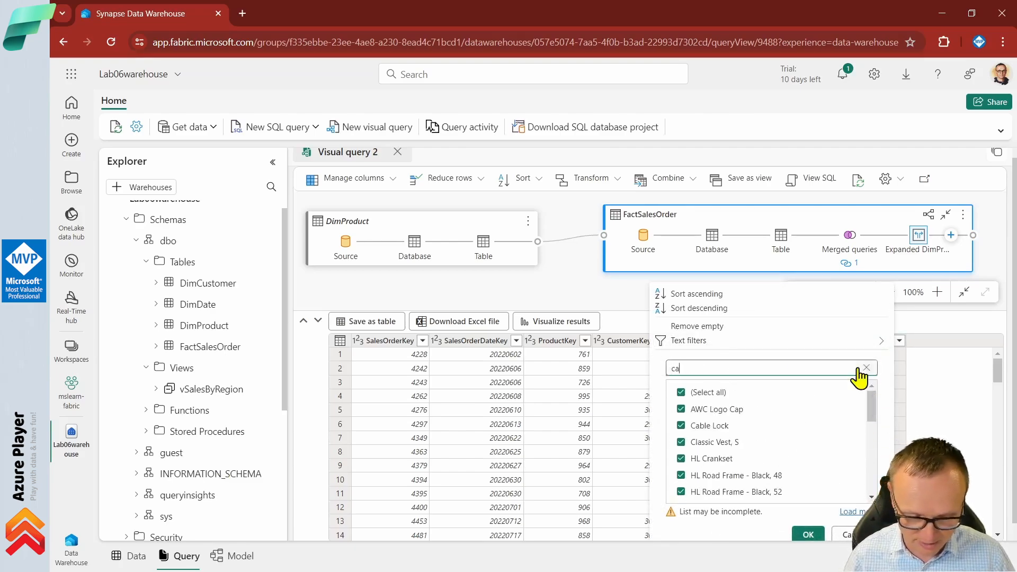
pyautogui.write('ble')
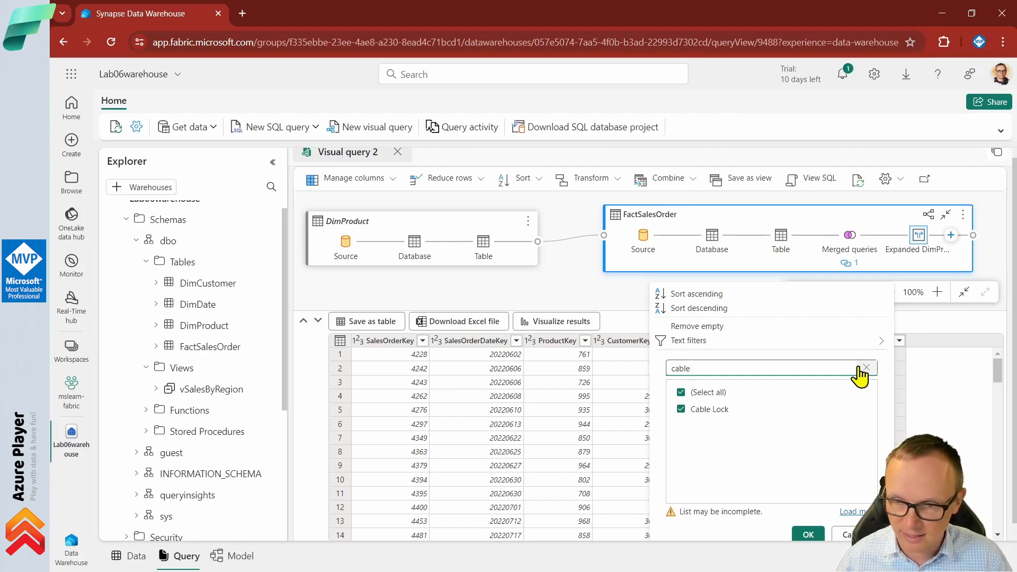
pyautogui.click(681, 393)
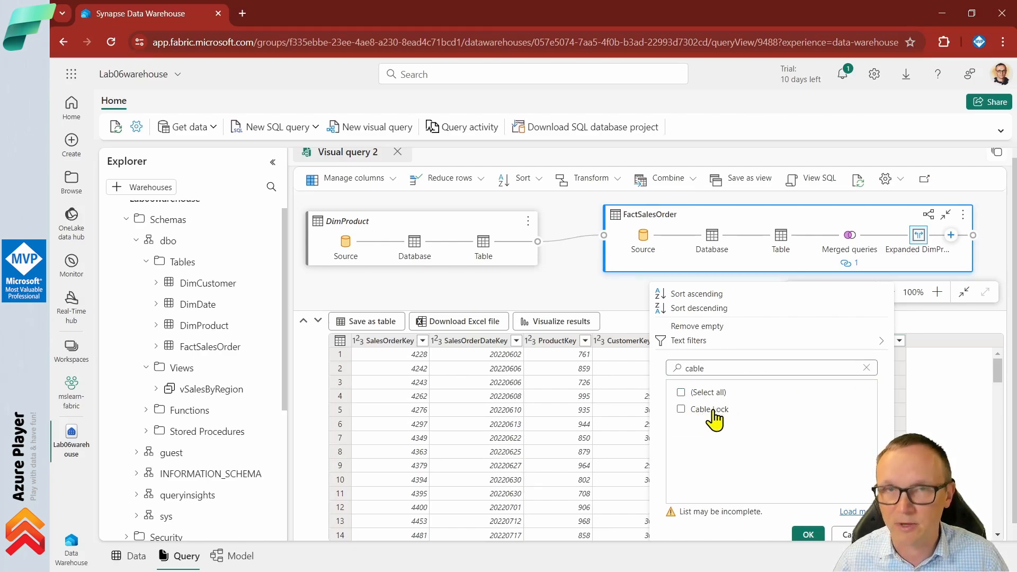
pyautogui.click(680, 408)
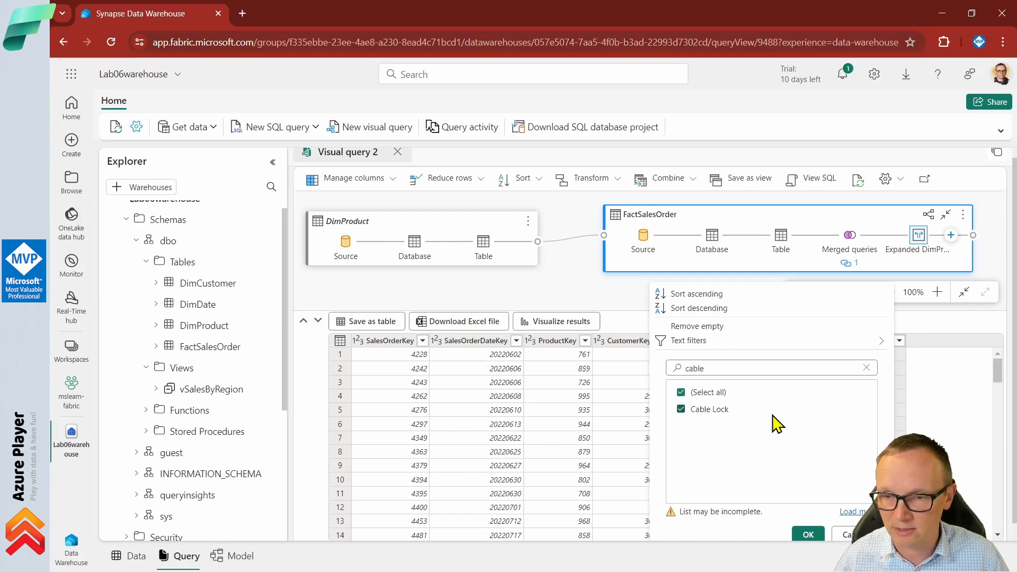
pyautogui.click(805, 534)
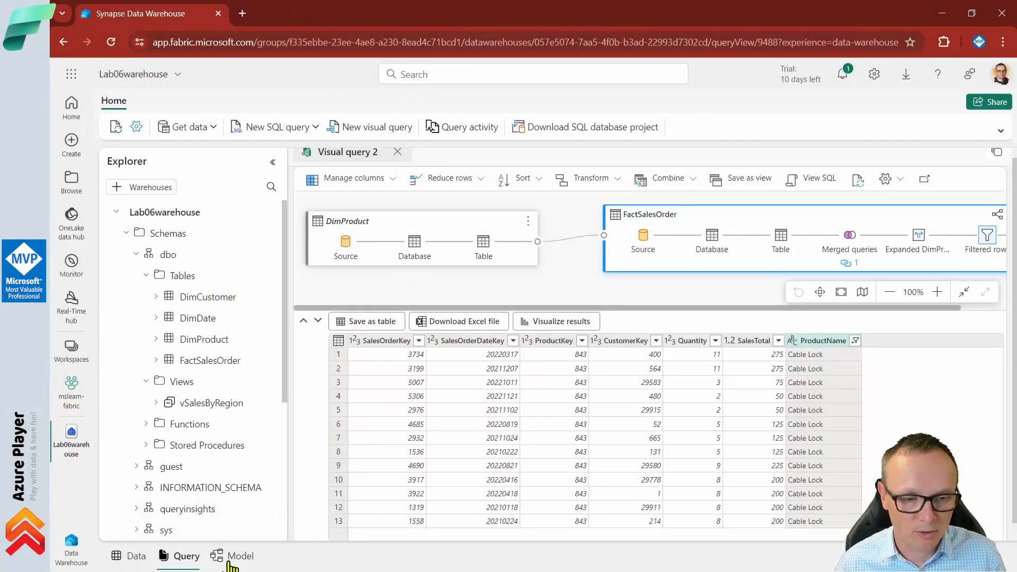
# - Switch to the warehouse model and hide the CustomerKey, ProductKey and SalesOrderDateKey columns in FactSalesOrder
pyautogui.click(233, 559)
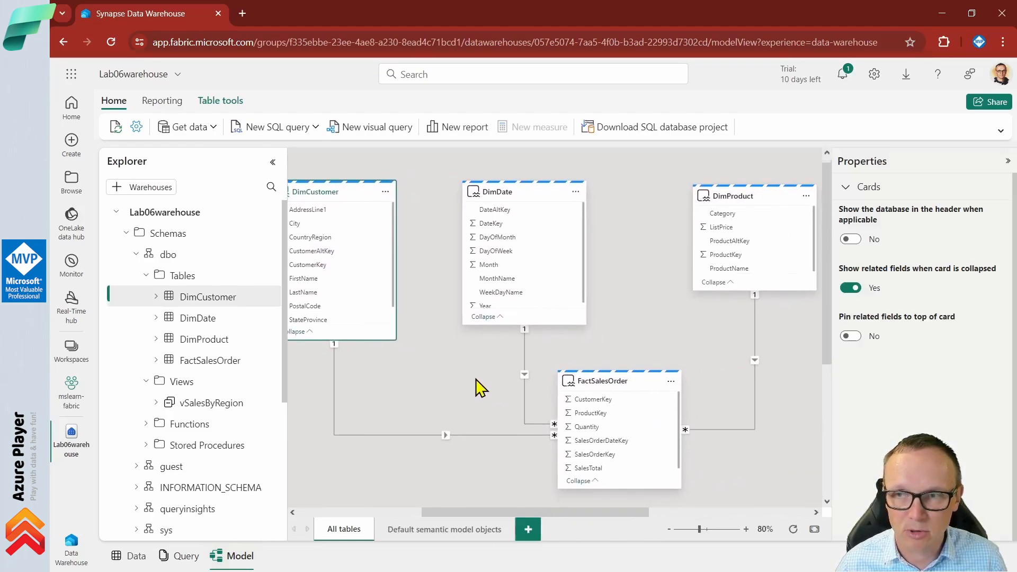
pyautogui.click(1008, 161)
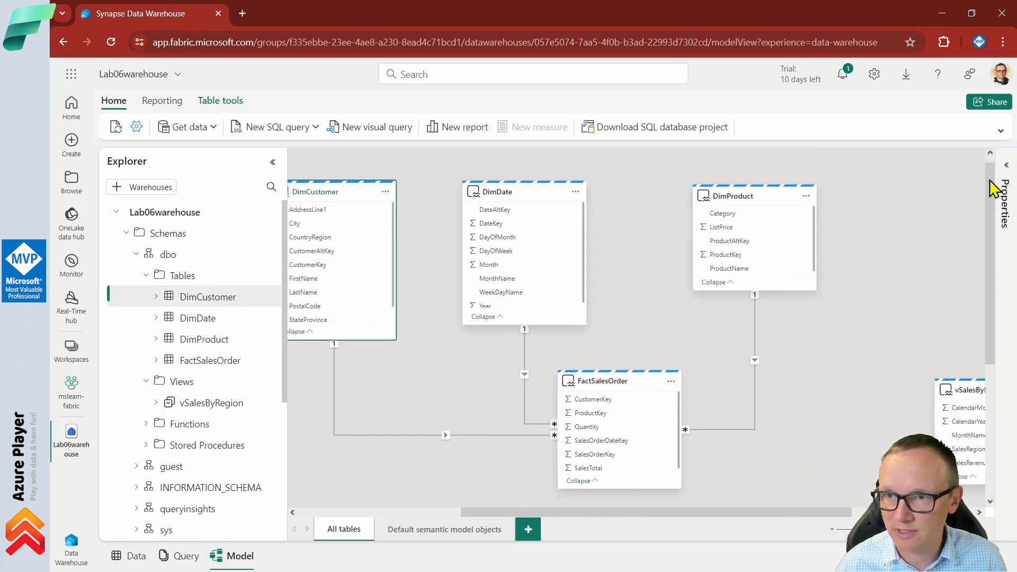
pyautogui.moveTo(860, 332); pyautogui.dragTo(866, 333)
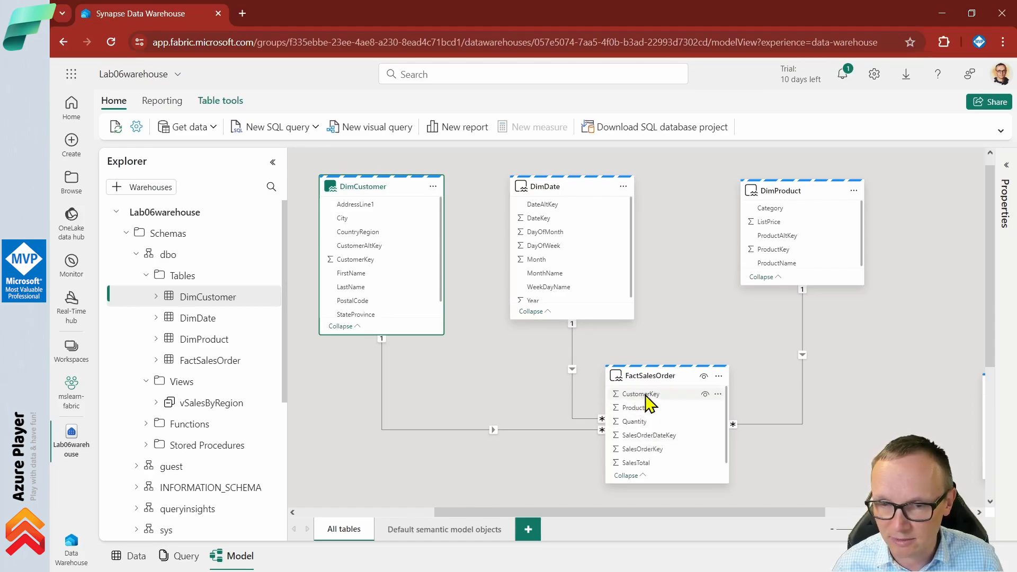
pyautogui.click(709, 398)
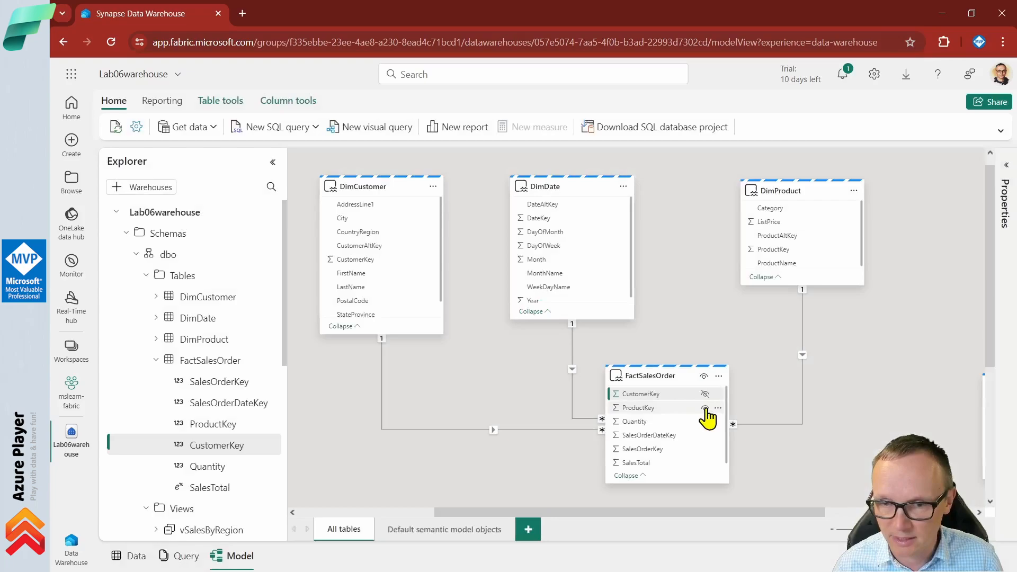
pyautogui.click(705, 409)
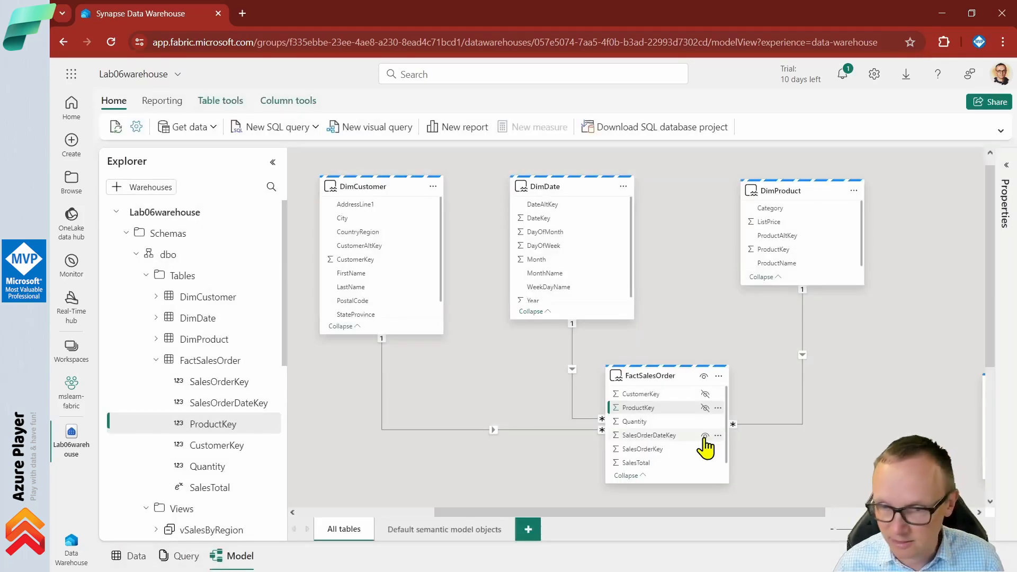
pyautogui.click(705, 436)
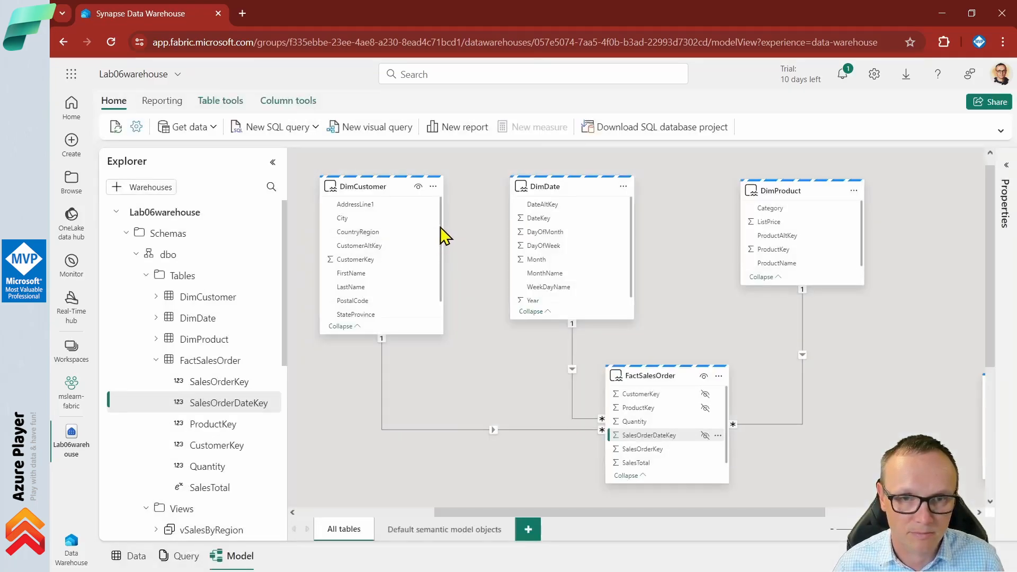
# - Hide the CustomerAltKey and CustomerKey columns in DimCustomer and the DateAltKey and DateKey columns in DimDate
pyautogui.scroll(-1, 440, 227)
pyautogui.scroll(1, 440, 231)
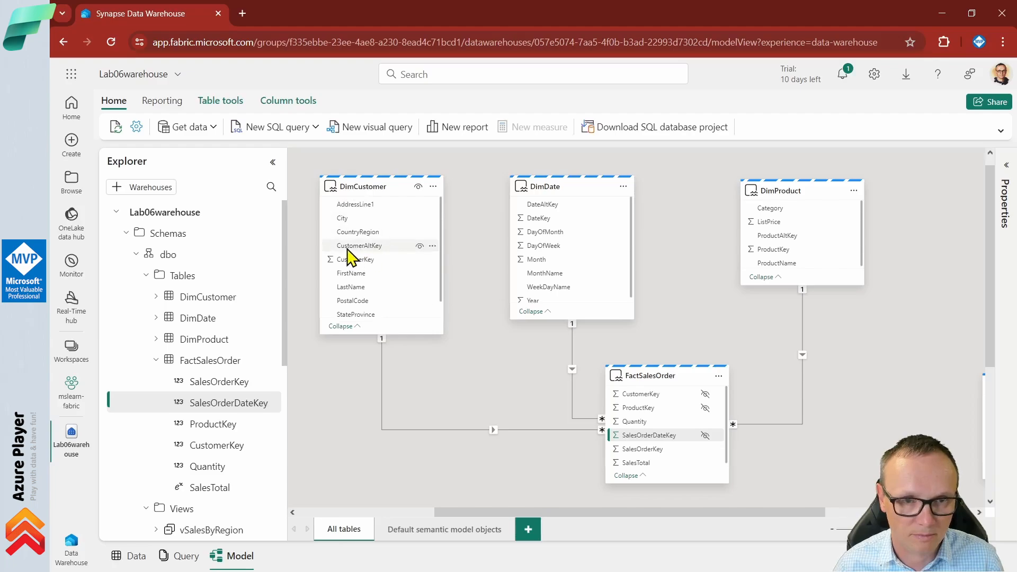
pyautogui.click(421, 247)
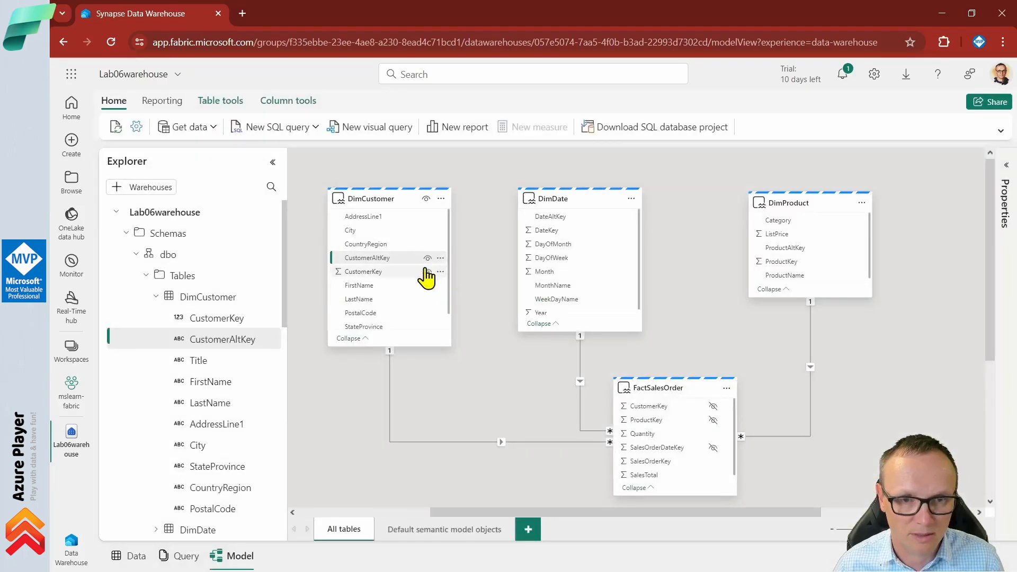
pyautogui.click(427, 273)
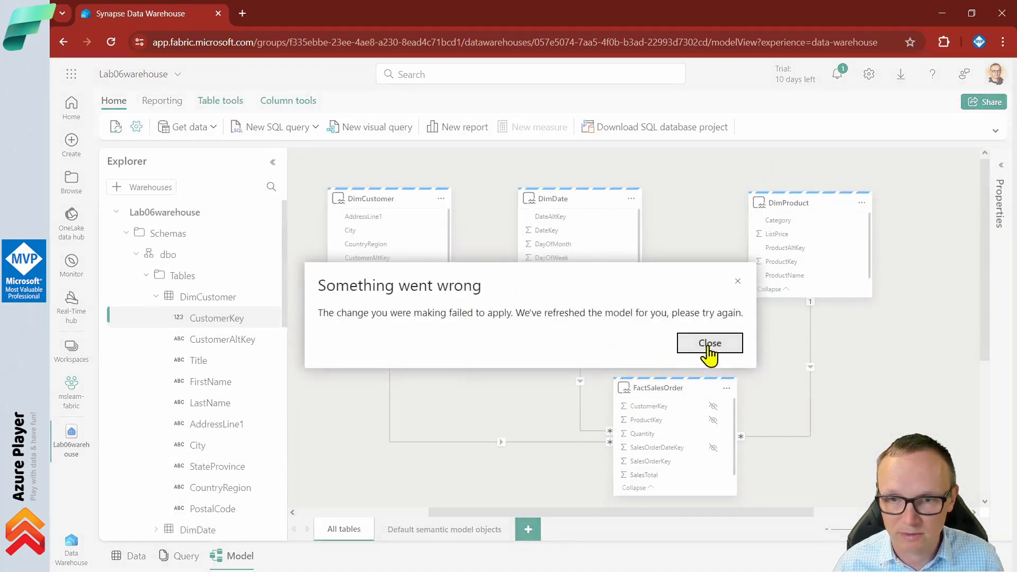
pyautogui.click(707, 349)
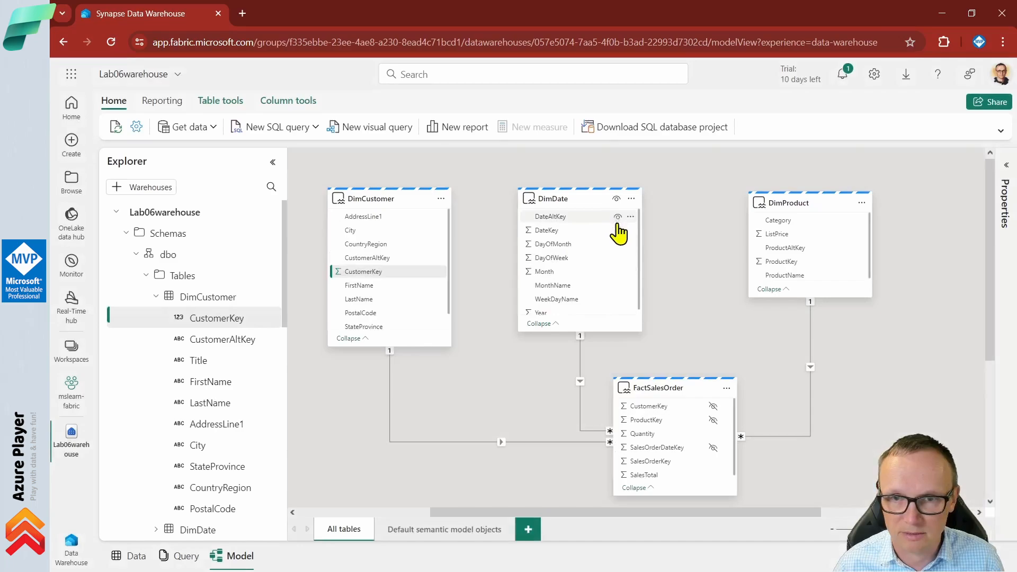
pyautogui.click(618, 217)
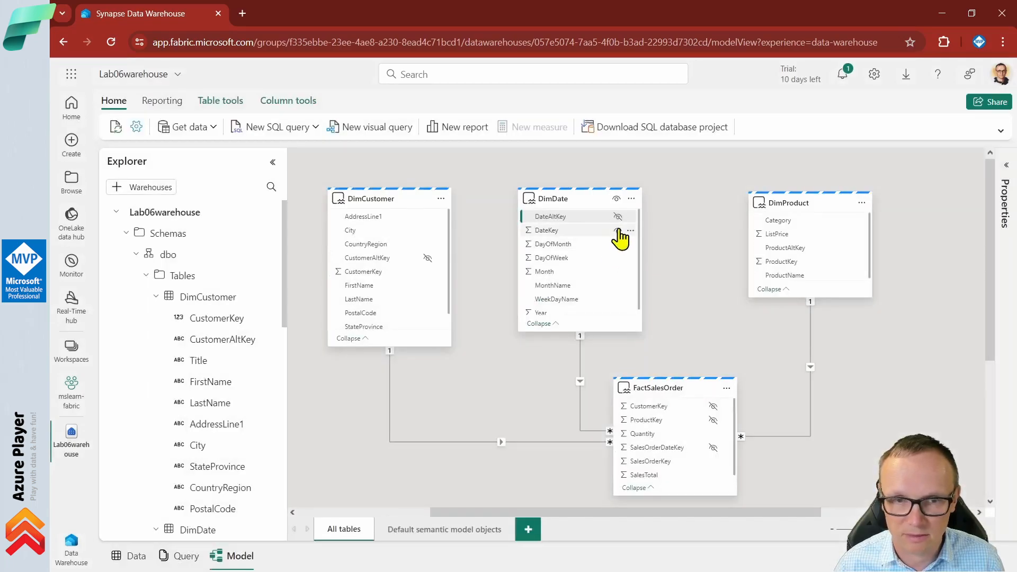
pyautogui.click(617, 230)
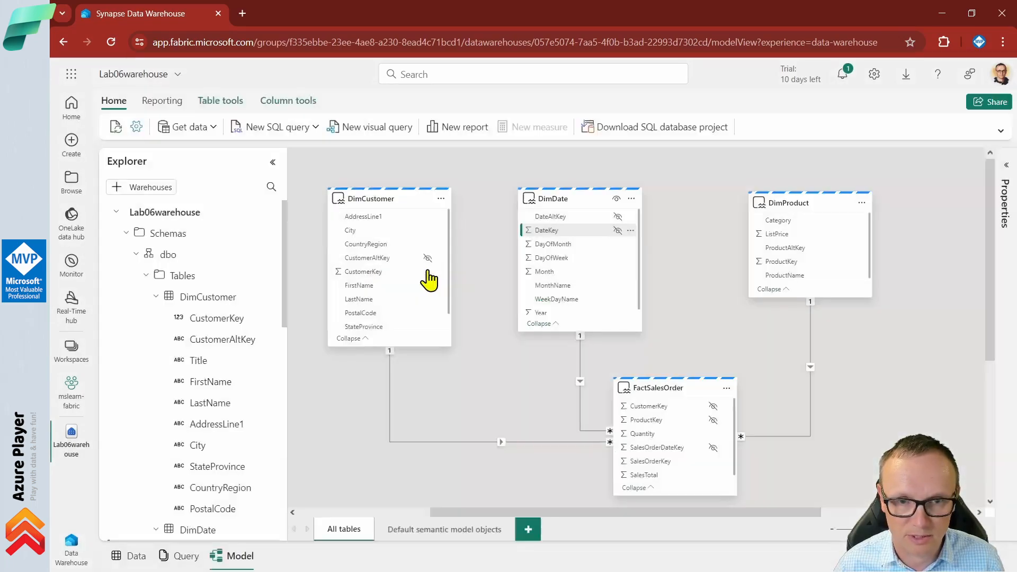
pyautogui.click(428, 271)
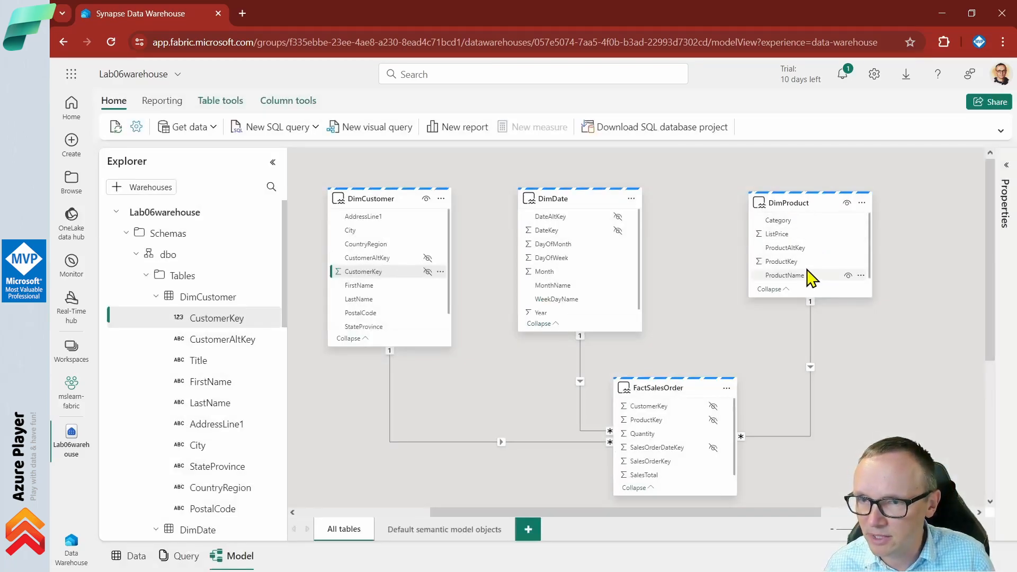
# - Hide the ProductAltKey and ProductKey columns in the DimProduct table of the warehouse model
pyautogui.click(847, 248)
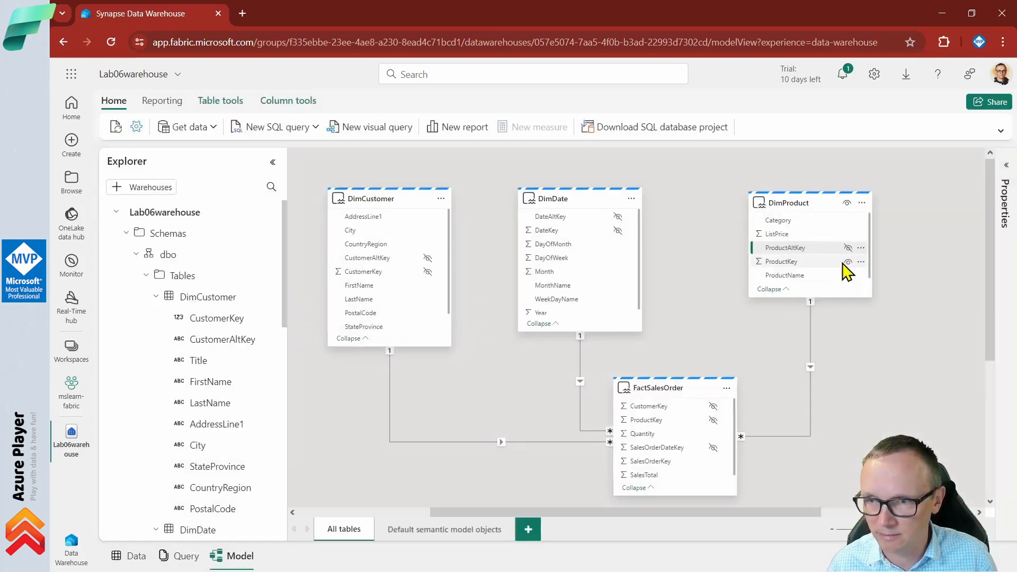
pyautogui.click(847, 262)
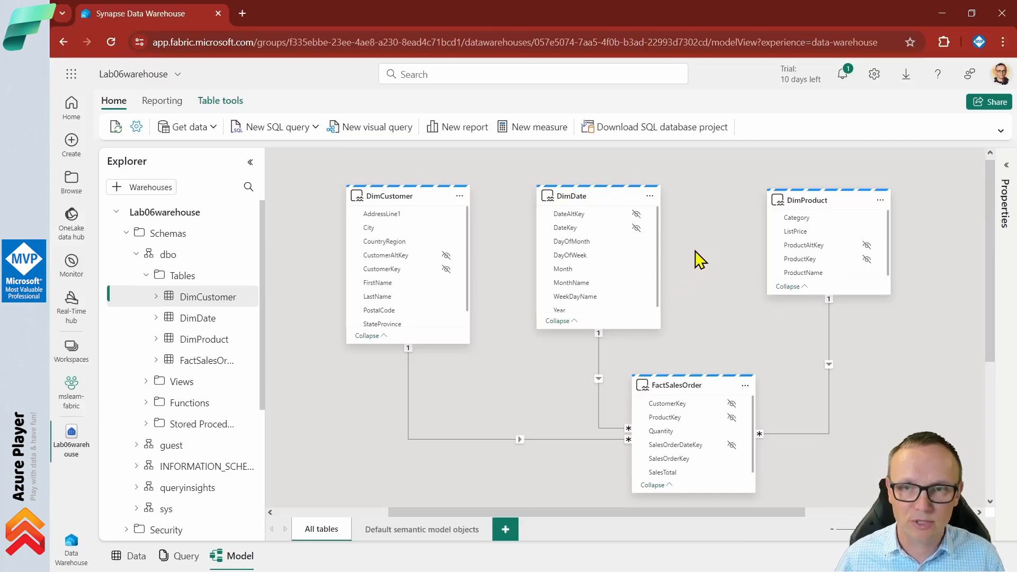
# - Create a new report from the warehouse model and review the fields available in DimCustomer, DimDate and DimProduct
pyautogui.click(459, 130)
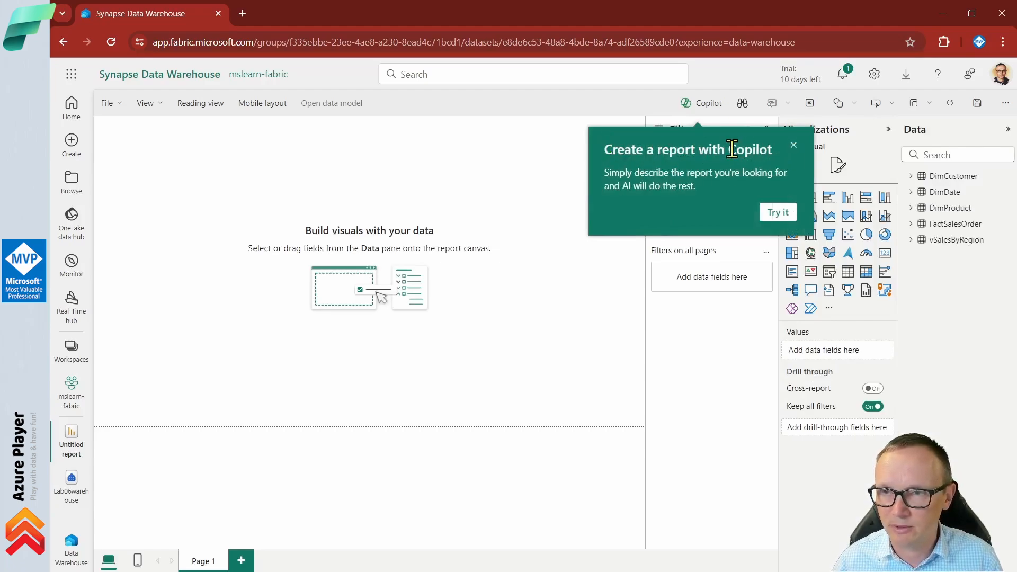
pyautogui.click(794, 146)
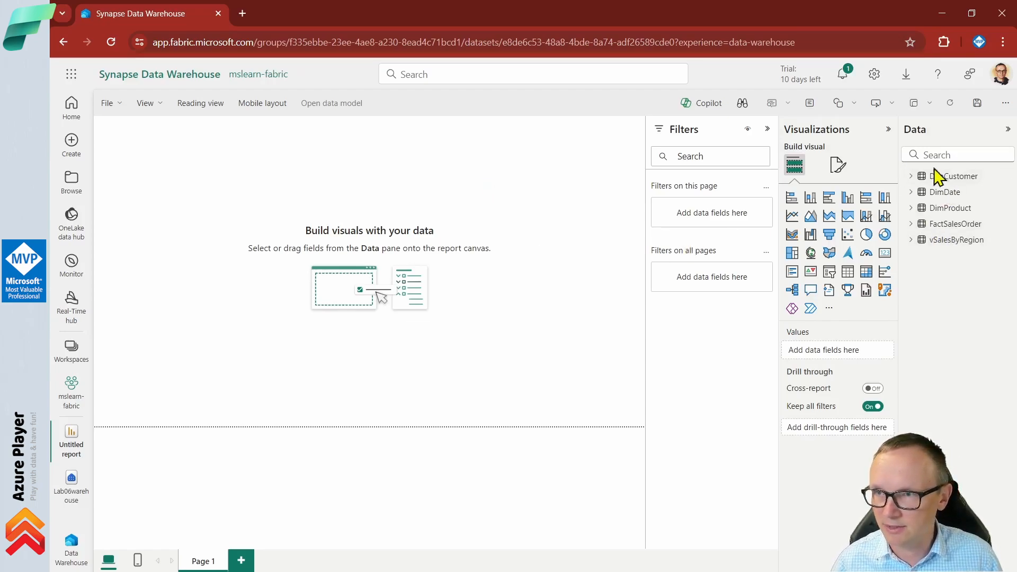
pyautogui.click(911, 176)
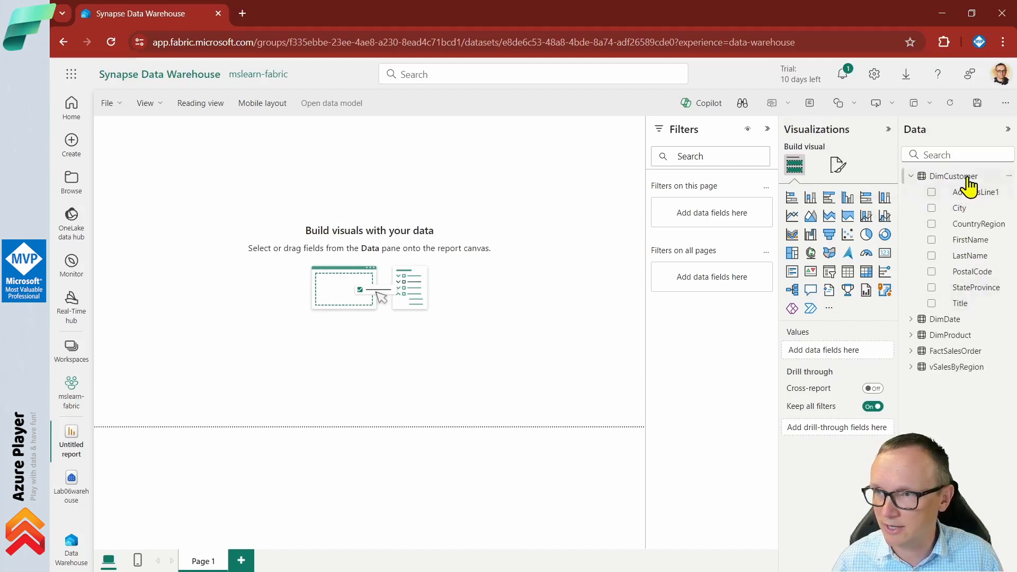
pyautogui.click(916, 319)
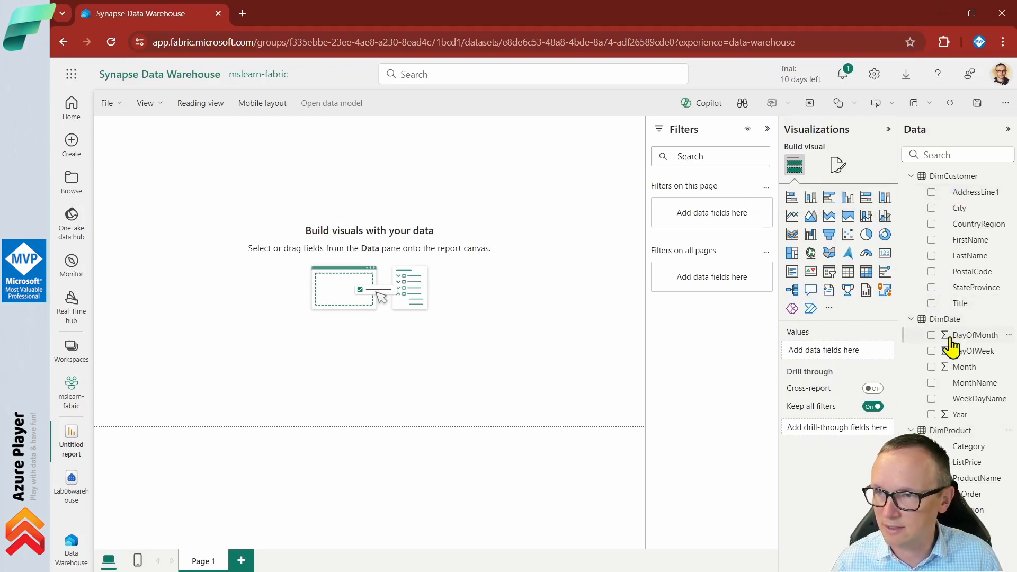
pyautogui.click(919, 177)
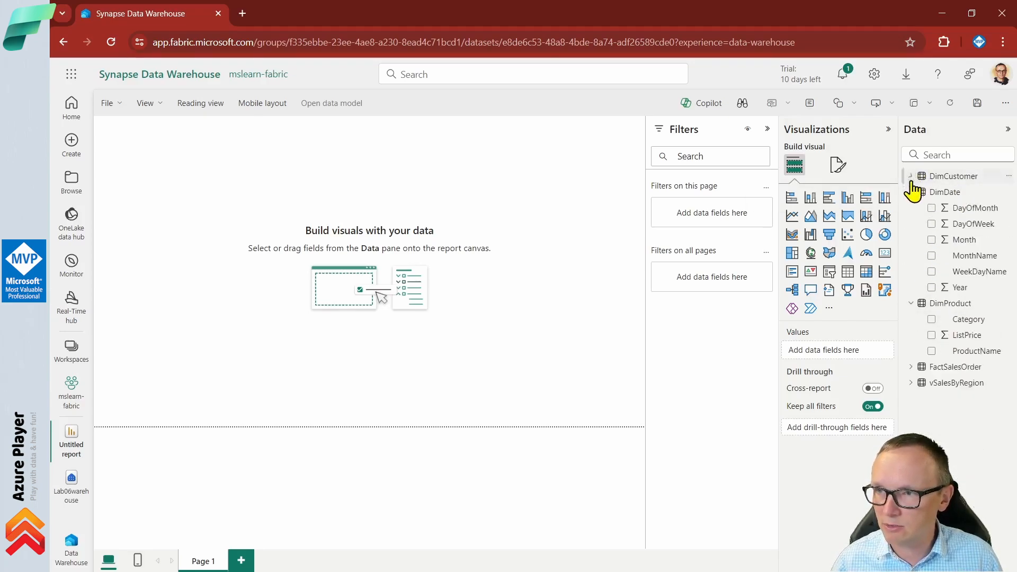
pyautogui.click(942, 192)
pyautogui.click(912, 208)
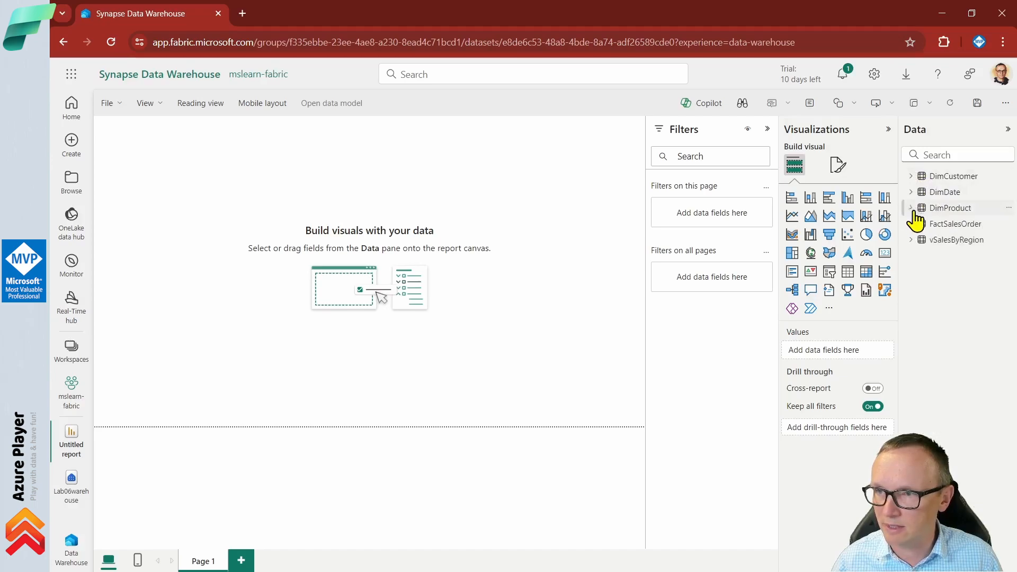
# - Build a clustered bar chart with SalesTotal from FactSalesOrder on the X-axis and Category from DimProduct on the Y-axis
pyautogui.click(912, 224)
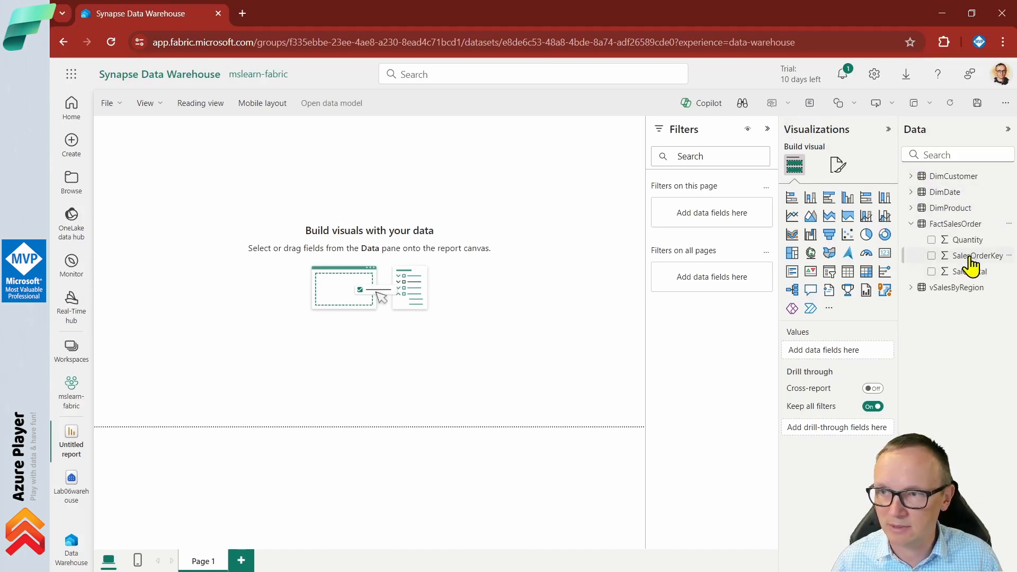
pyautogui.click(931, 271)
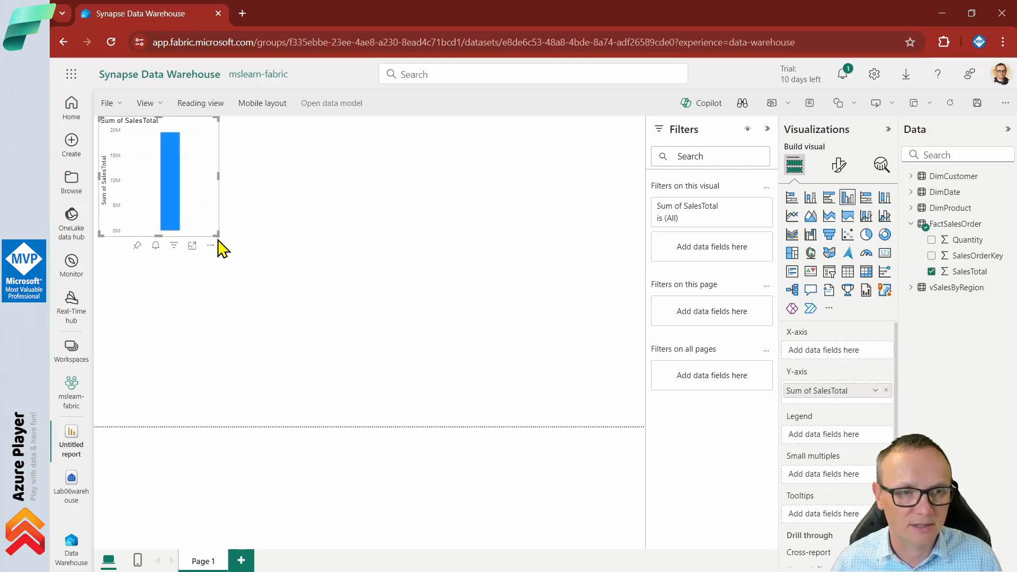
pyautogui.moveTo(221, 245); pyautogui.dragTo(270, 316)
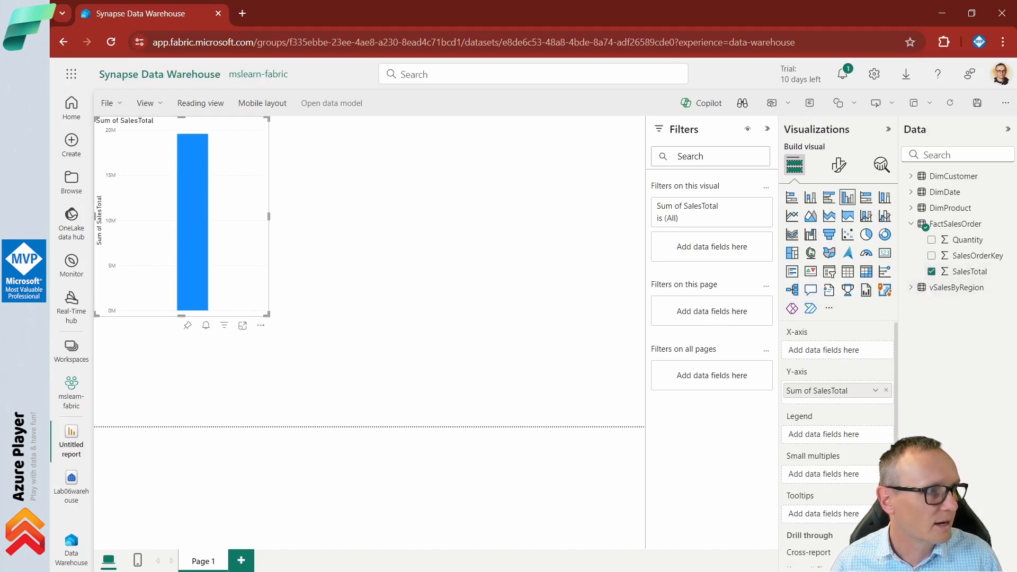
pyautogui.click(829, 200)
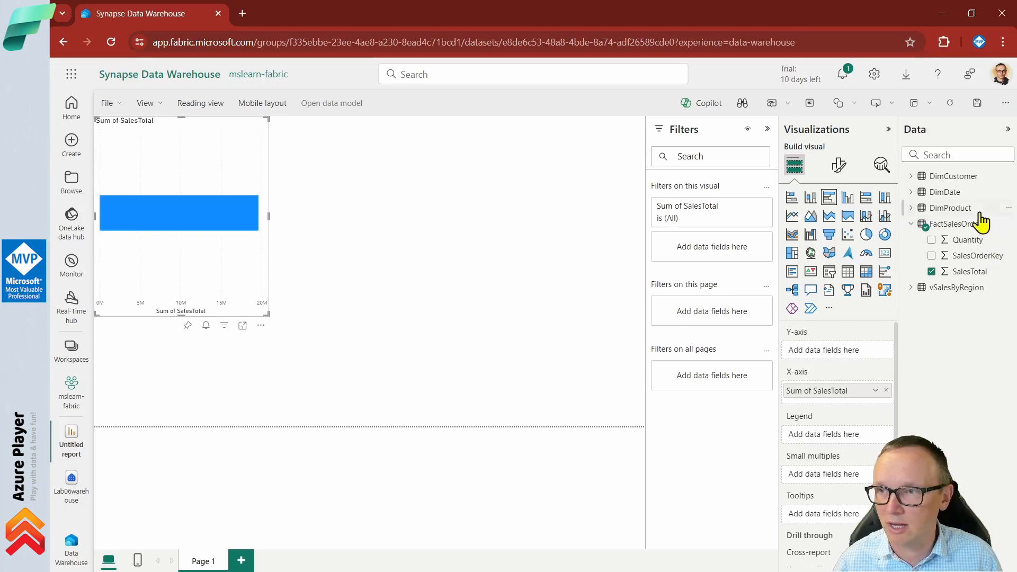
pyautogui.click(911, 207)
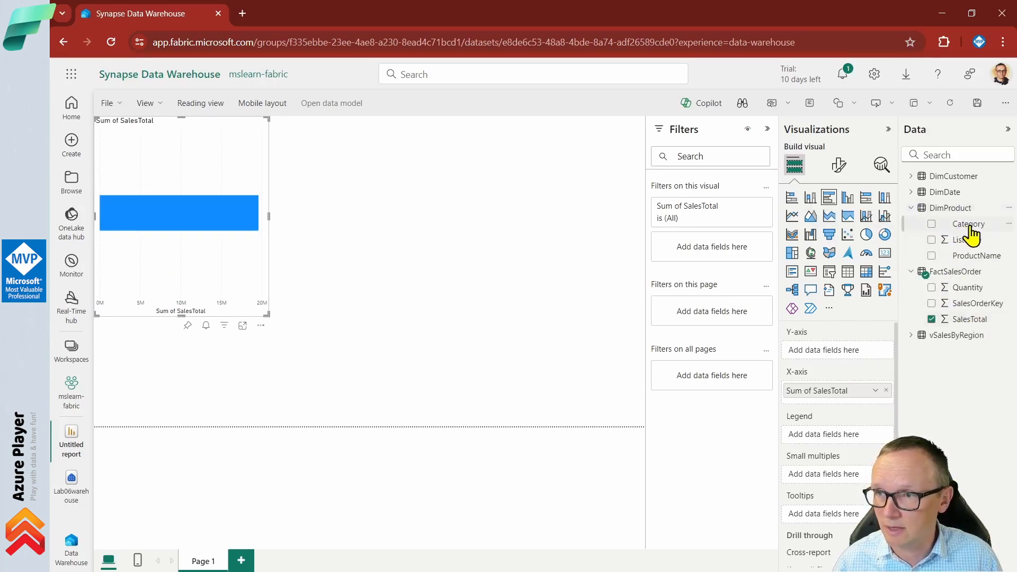
pyautogui.moveTo(970, 225); pyautogui.dragTo(834, 354)
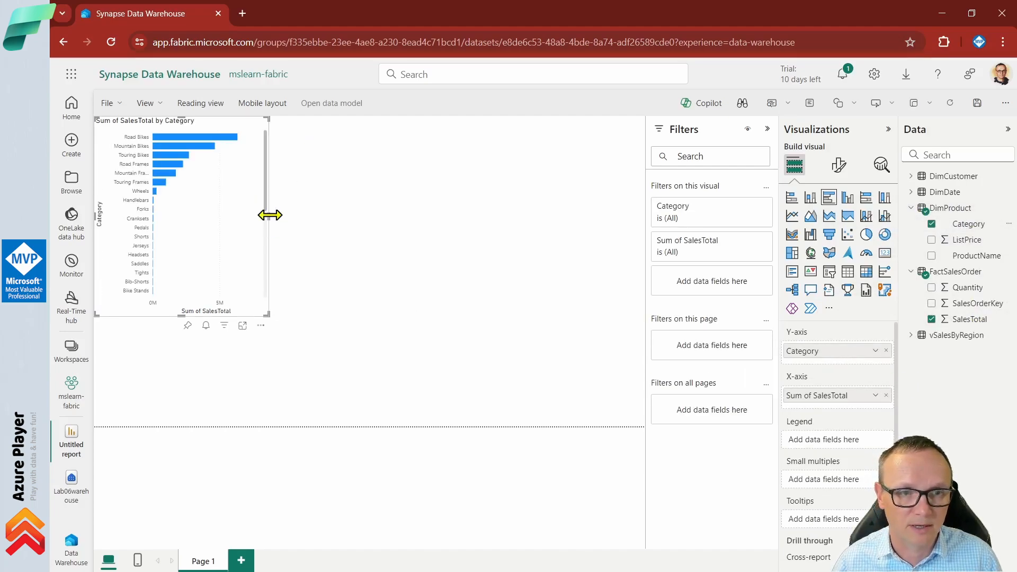
# - Enlarge the bar chart in width and height so it fills most of the report page
pyautogui.moveTo(269, 215); pyautogui.dragTo(508, 224)
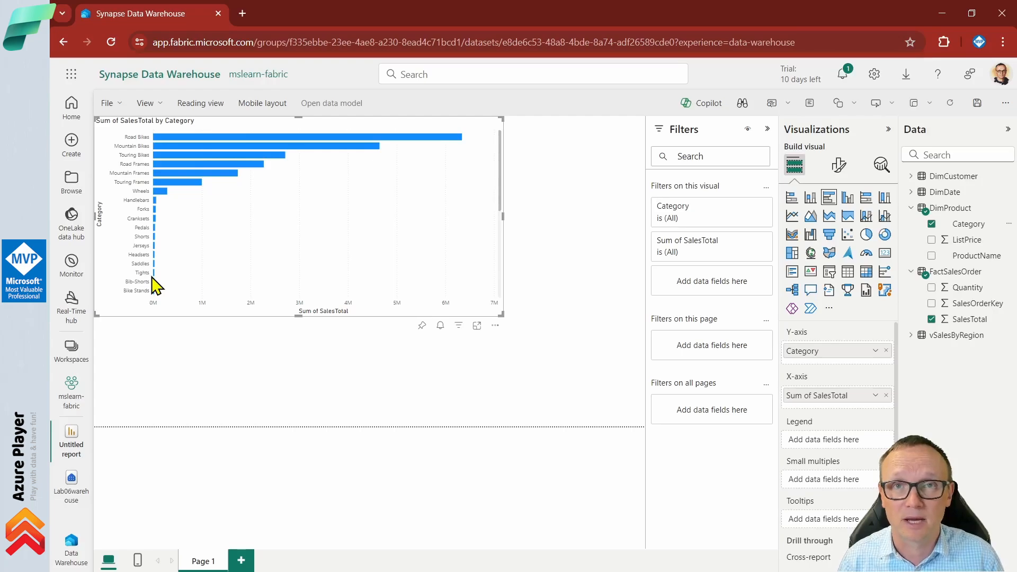
pyautogui.click(297, 320)
pyautogui.click(309, 280)
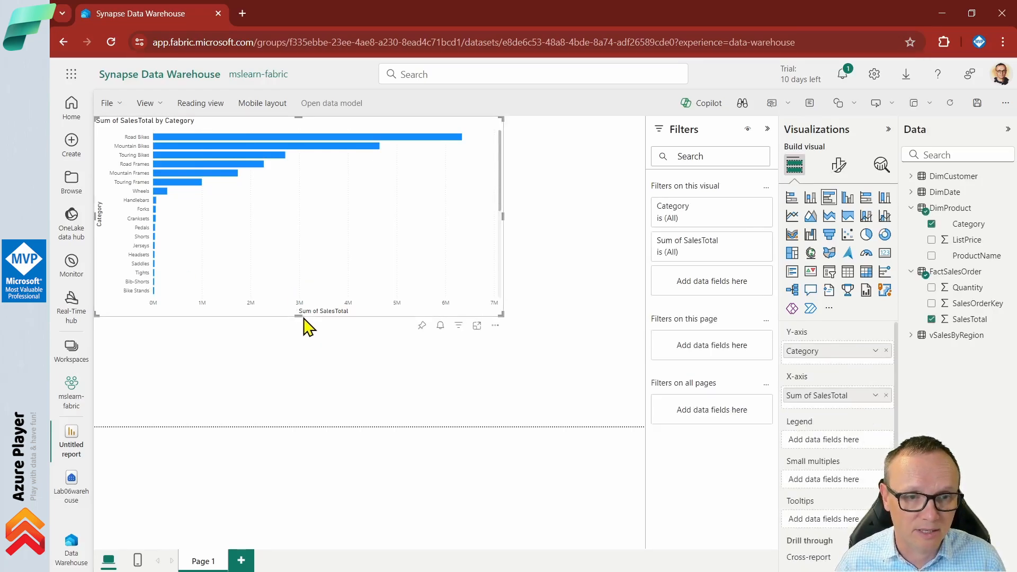
pyautogui.moveTo(298, 317); pyautogui.dragTo(309, 408)
pyautogui.moveTo(503, 423); pyautogui.dragTo(595, 393)
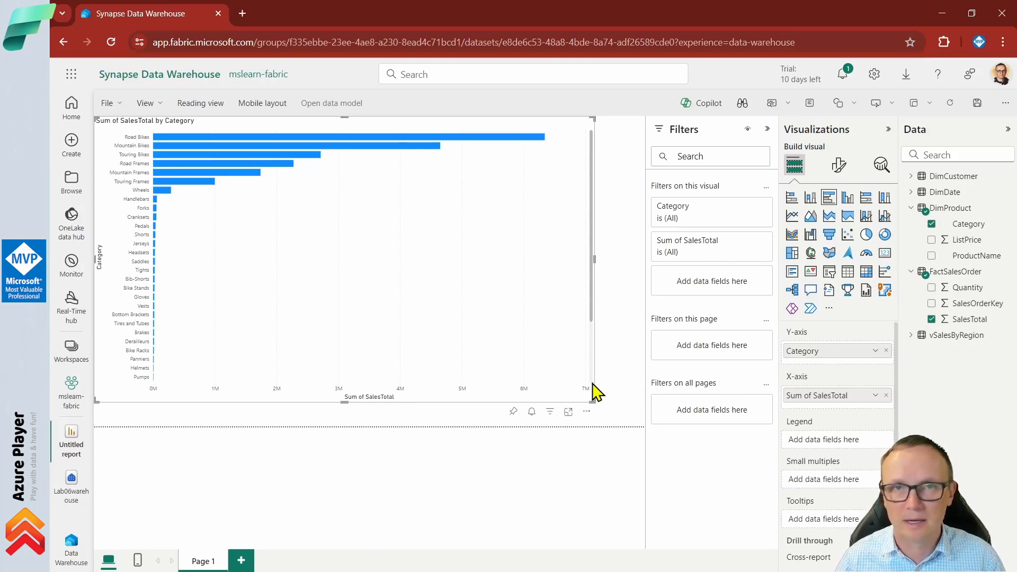
# - Change the bar chart's title text to "Total Sales by Category"
pyautogui.click(839, 166)
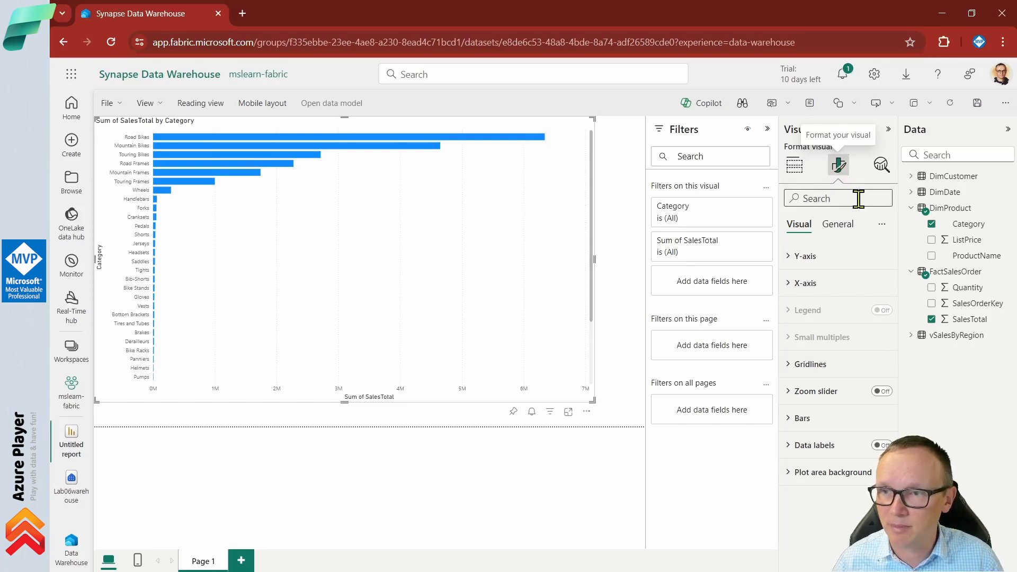
pyautogui.click(838, 225)
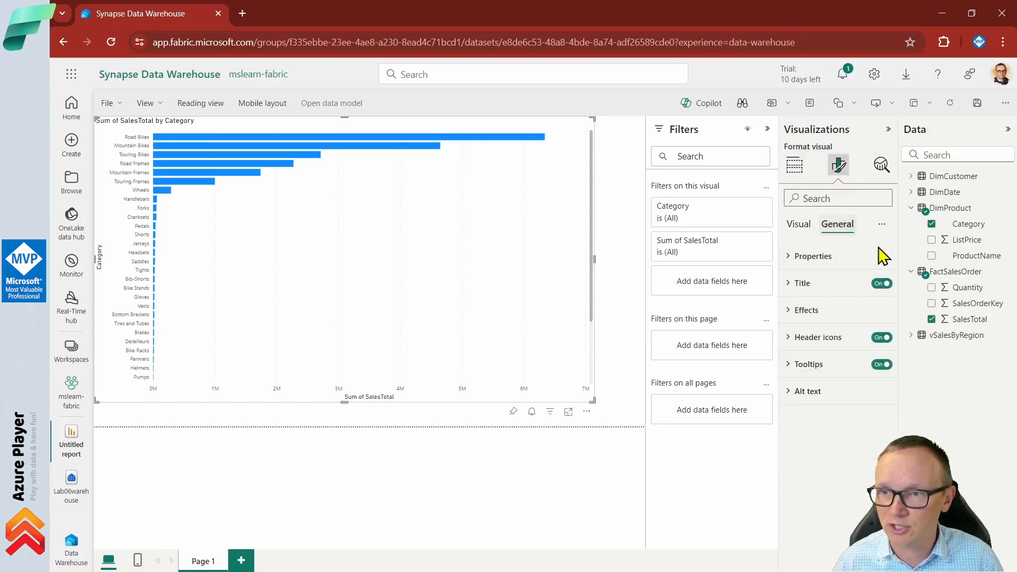
pyautogui.click(798, 286)
pyautogui.click(825, 348)
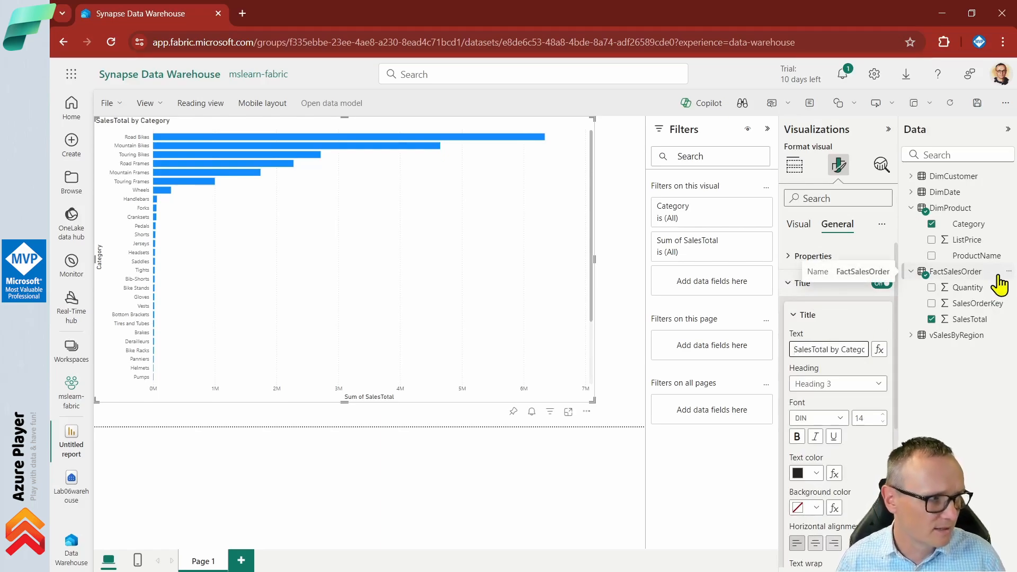
pyautogui.hotkey('ctrl', 'a')
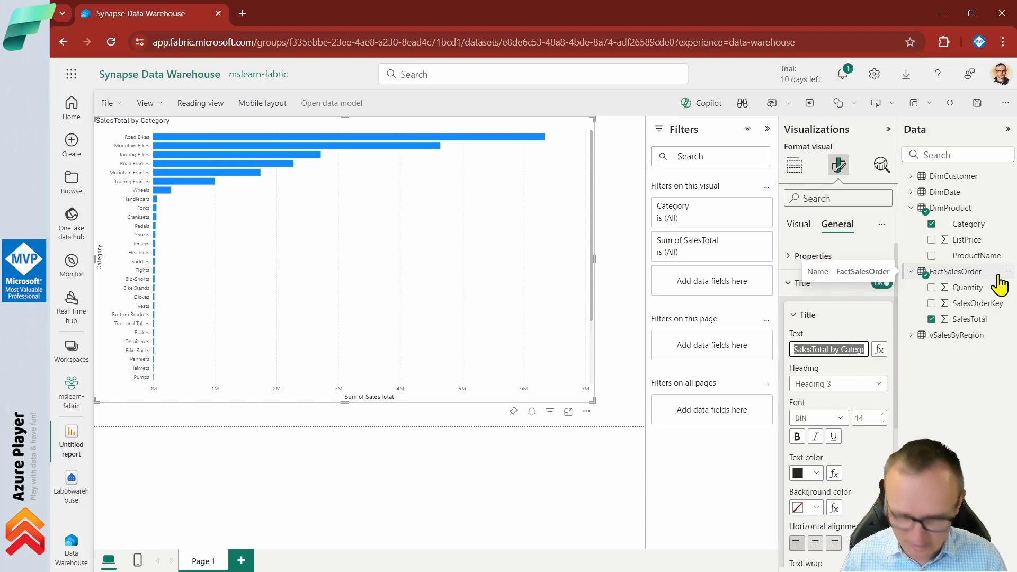
pyautogui.write('Total Sales')
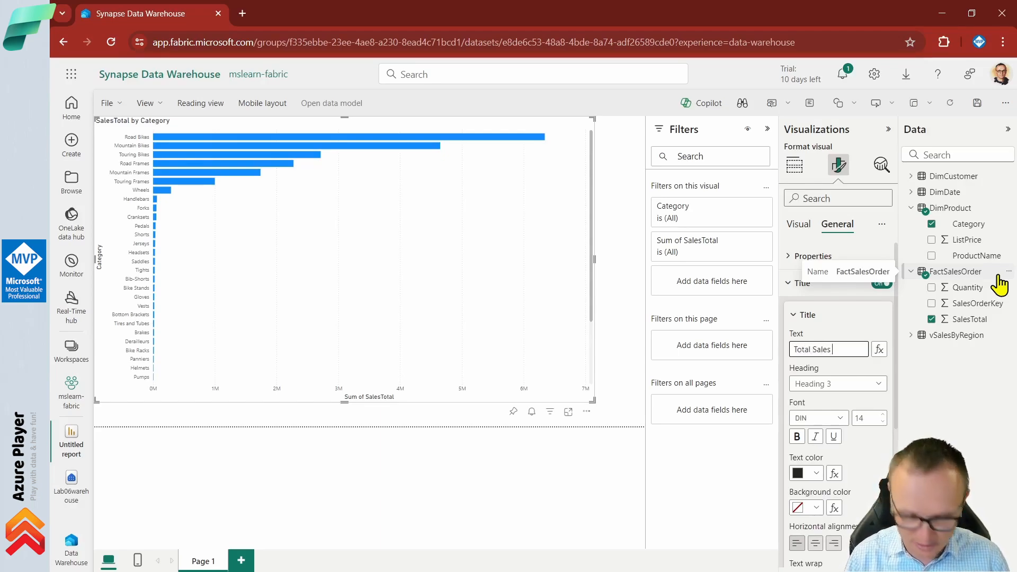
pyautogui.write(' by Category')
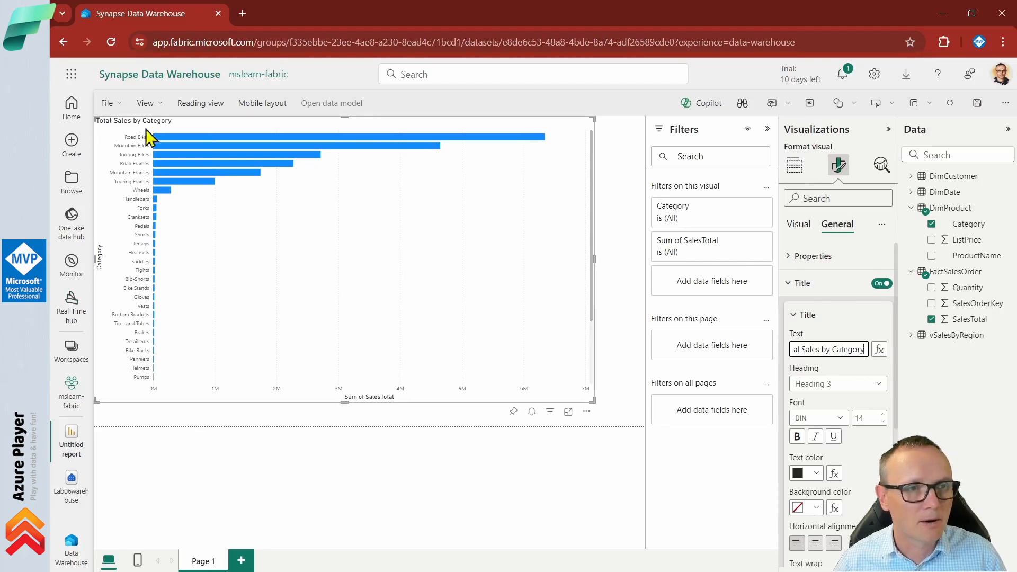
# - Start saving the report and create a new folder named Lab06 in the mslearn-fabric workspace
pyautogui.click(109, 104)
pyautogui.click(170, 177)
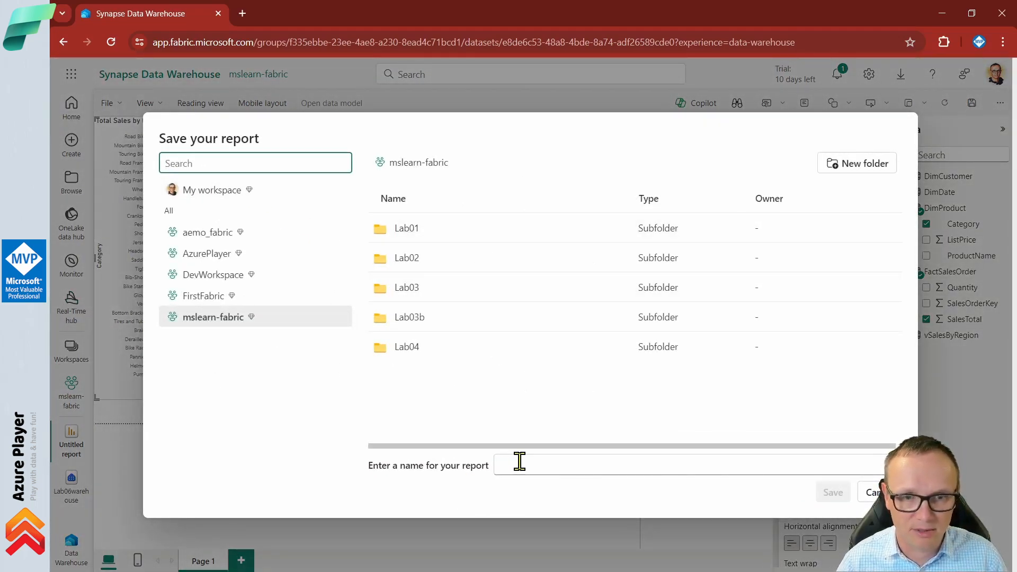
pyautogui.click(536, 463)
pyautogui.click(855, 168)
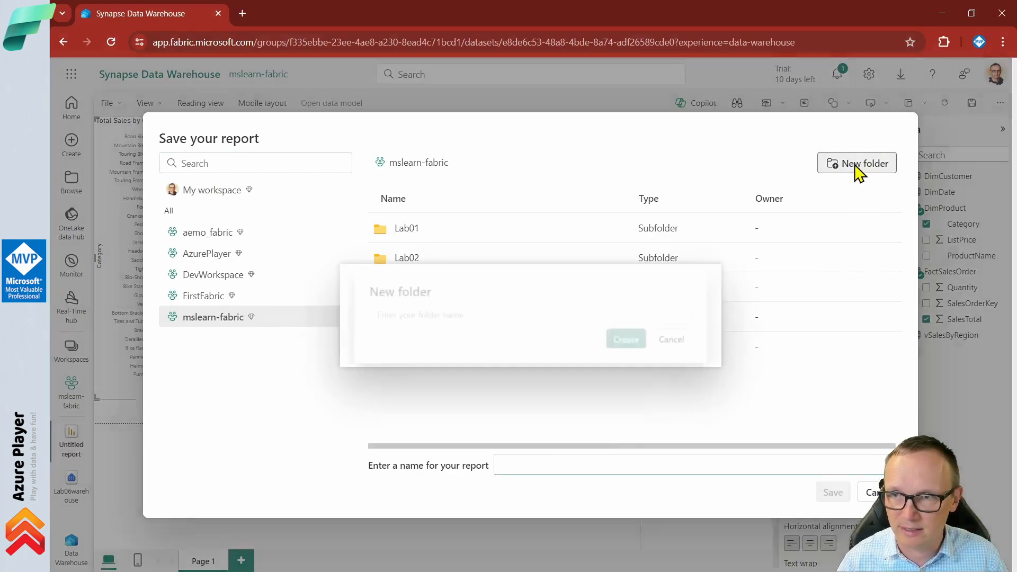
pyautogui.write('Lab06')
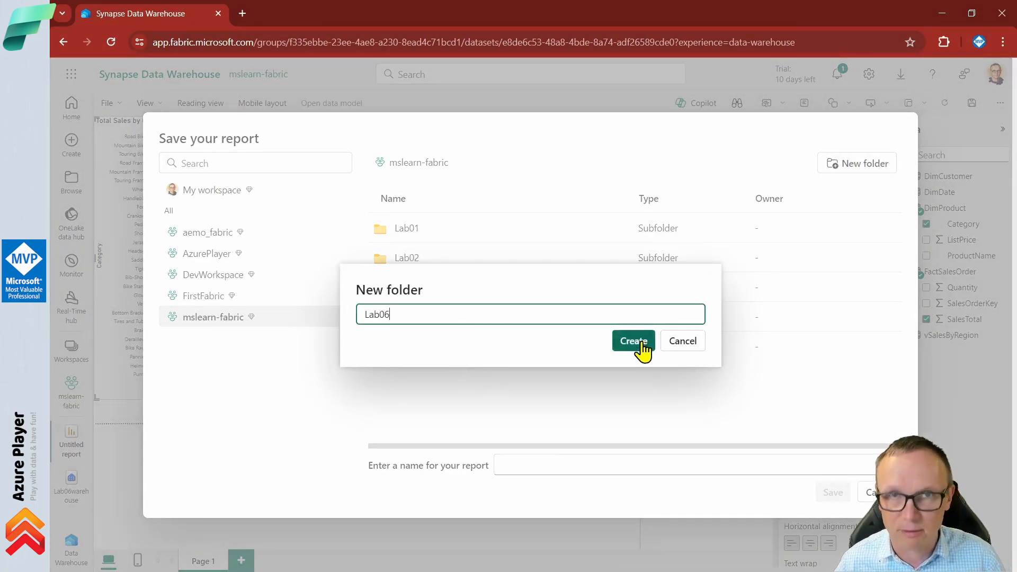
pyautogui.click(633, 341)
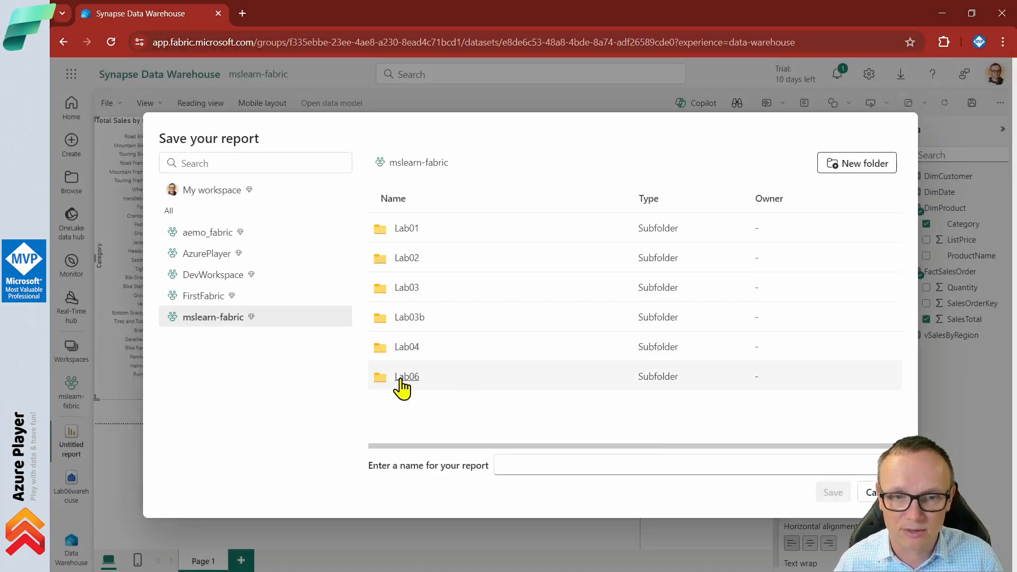
# - Save the report as "Sales Report" in the Lab06 folder
pyautogui.click(528, 461)
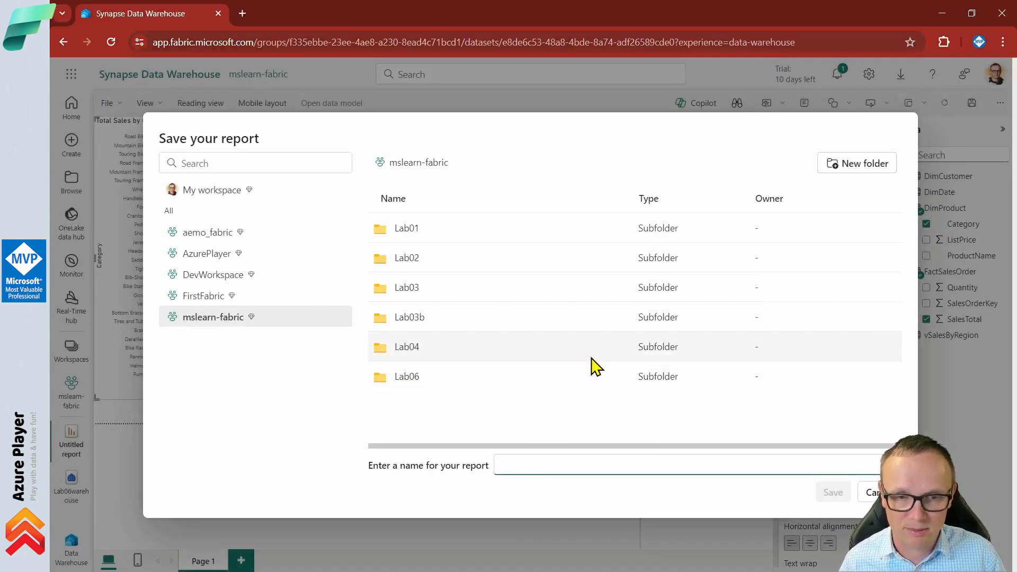
pyautogui.click(403, 377)
pyautogui.click(519, 461)
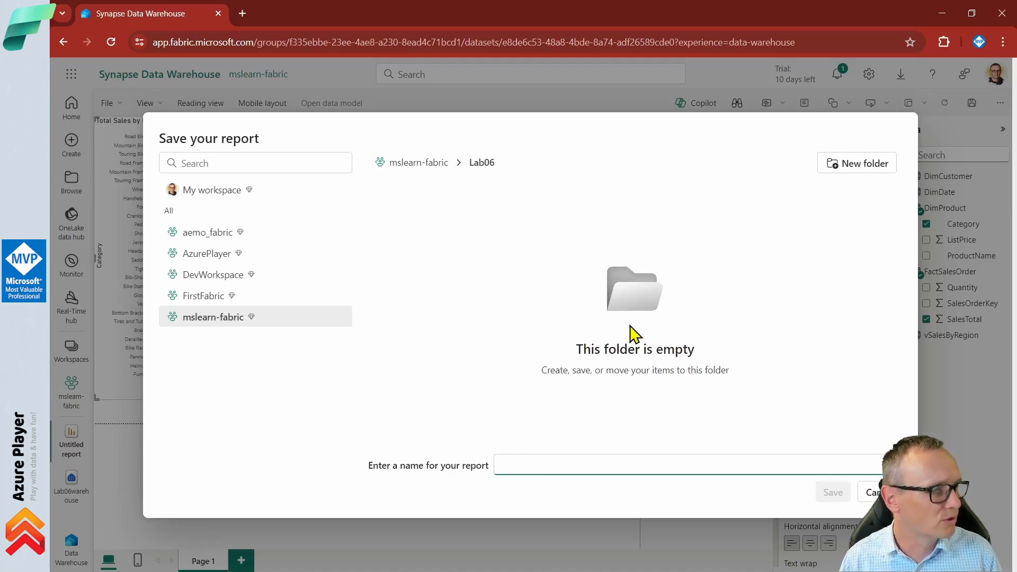
pyautogui.write('Sales Rewport')
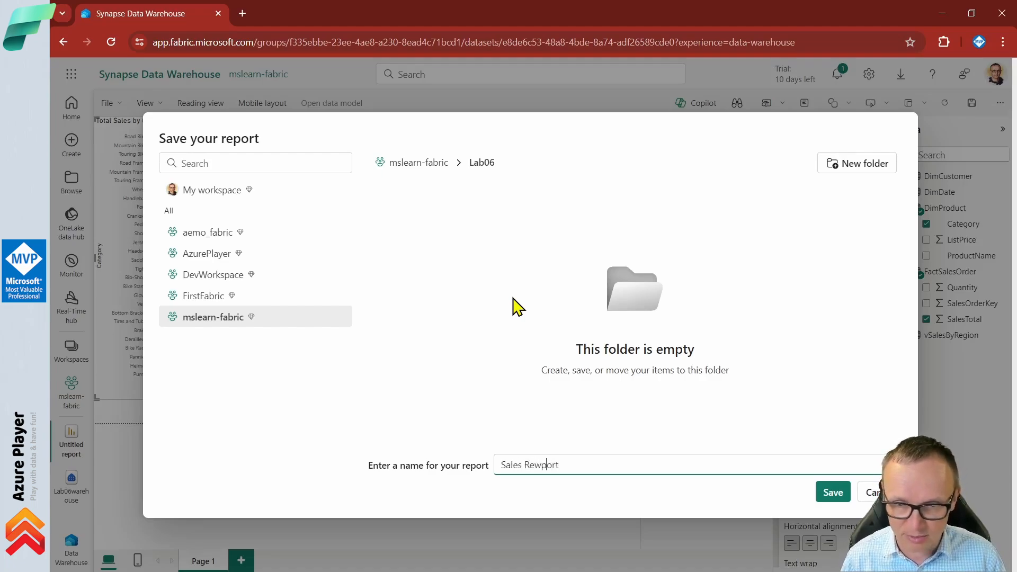
pyautogui.press('BackSpace')
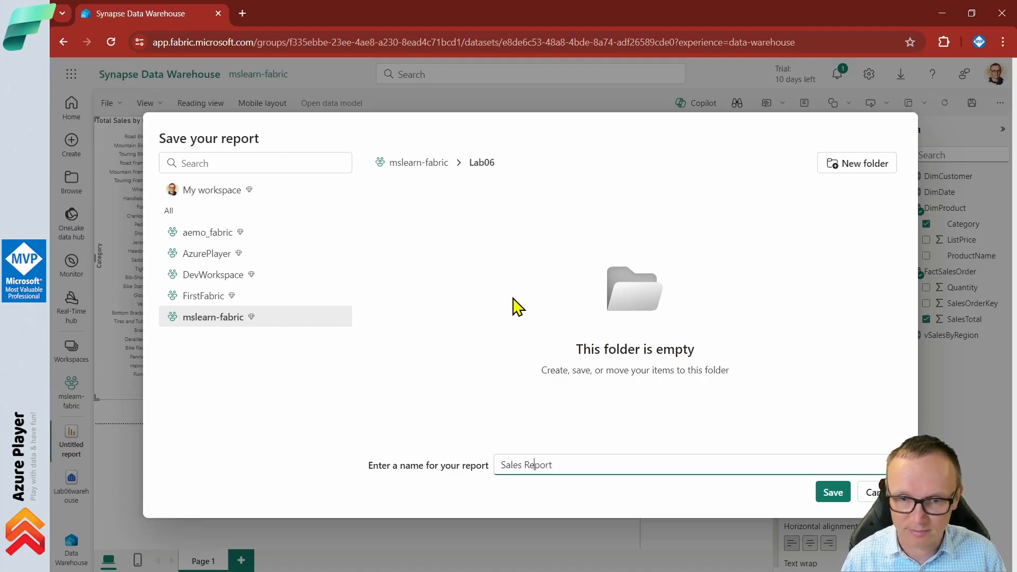
pyautogui.click(834, 492)
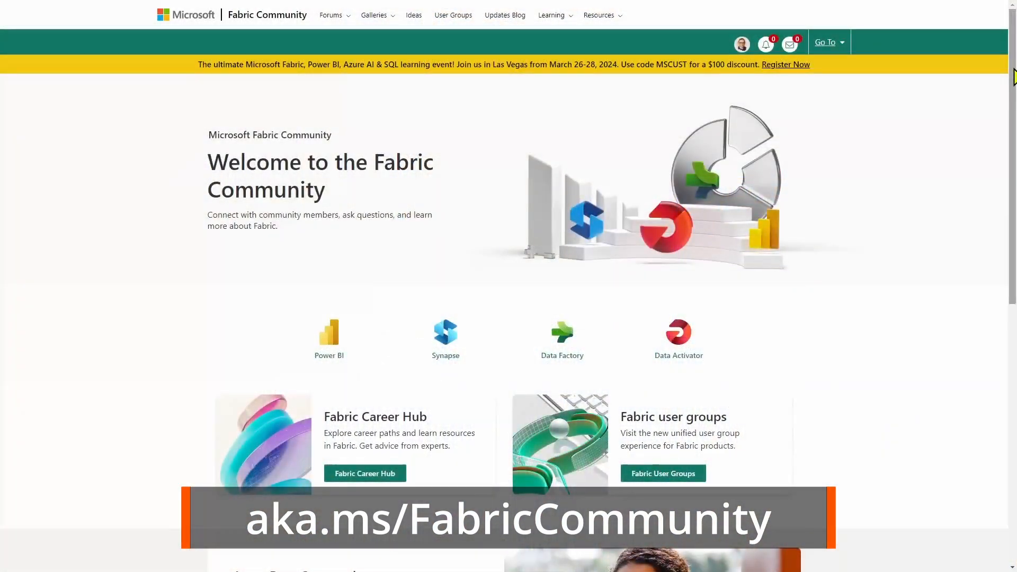
pyautogui.scroll(-3, 1014, 118)
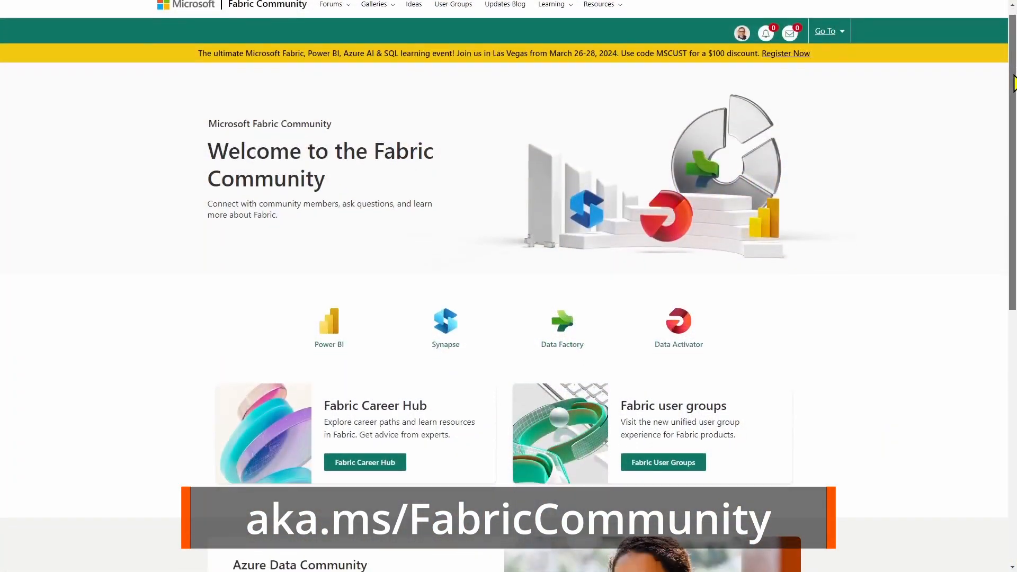
pyautogui.scroll(-3, 1014, 118)
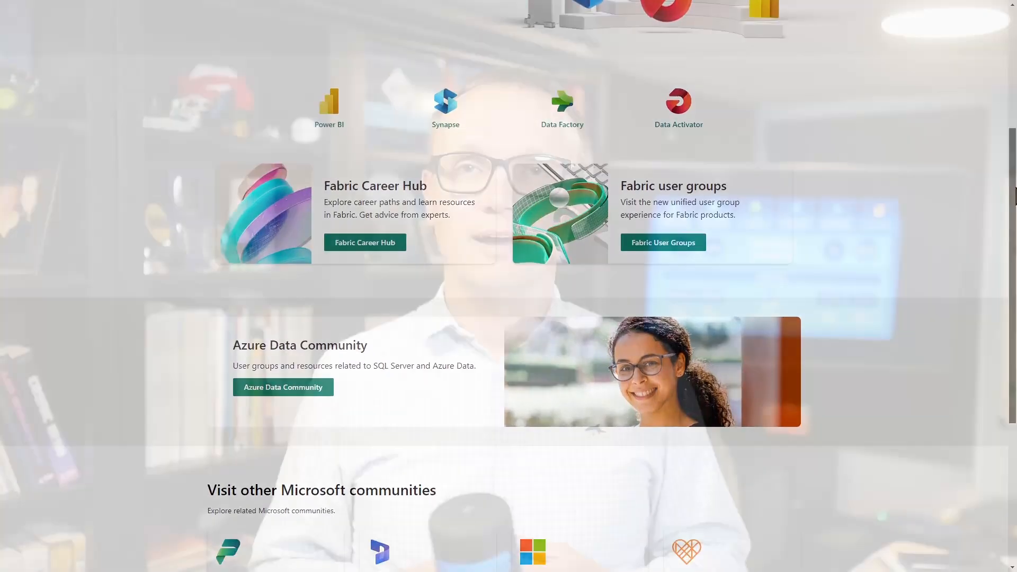